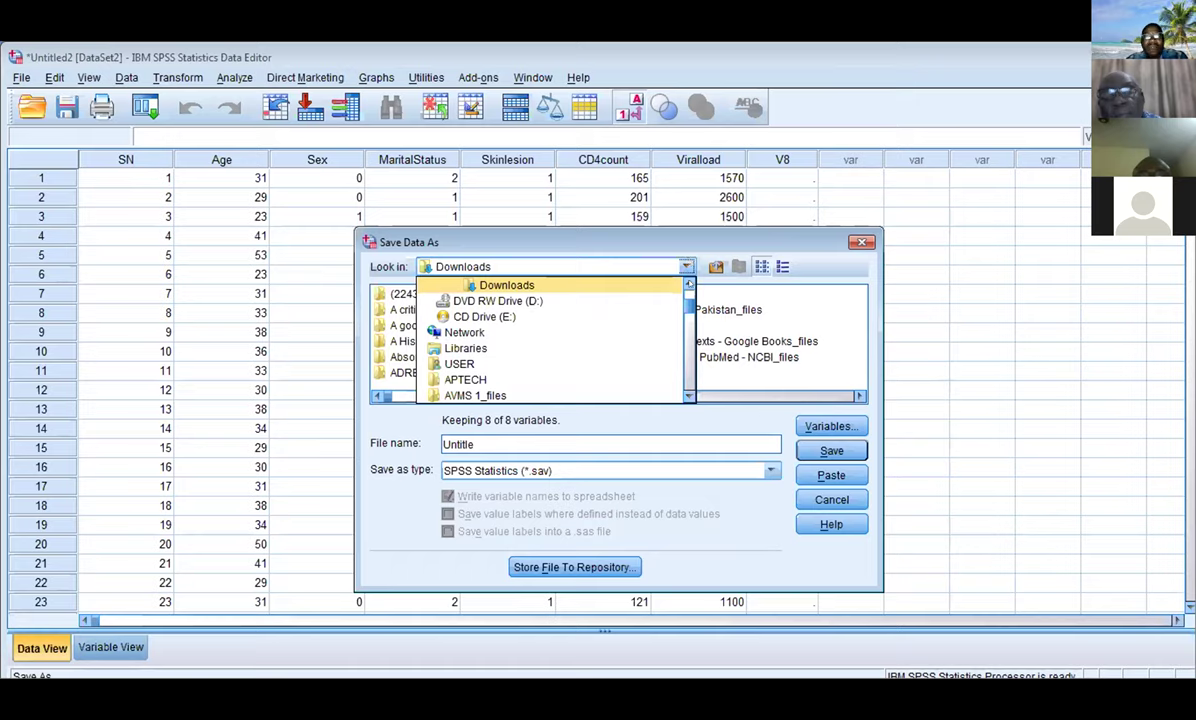
Look through the available save locations for the data file and open Computer
left_click(689, 284)
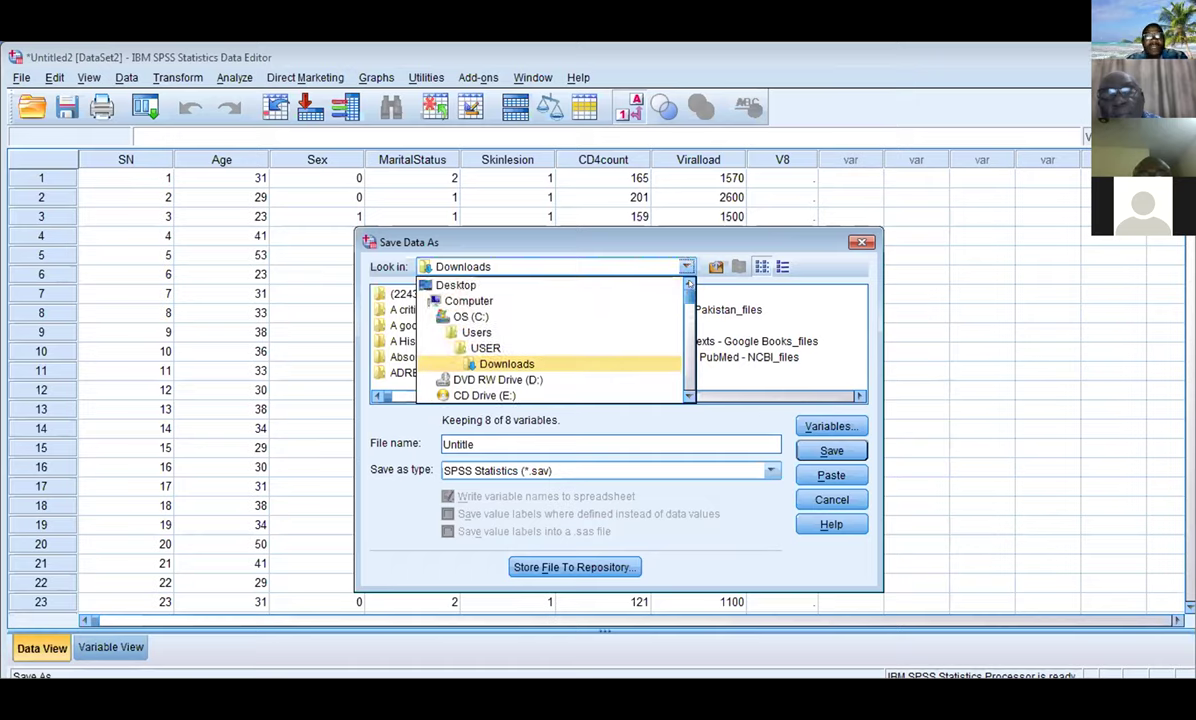
left_click(689, 396)
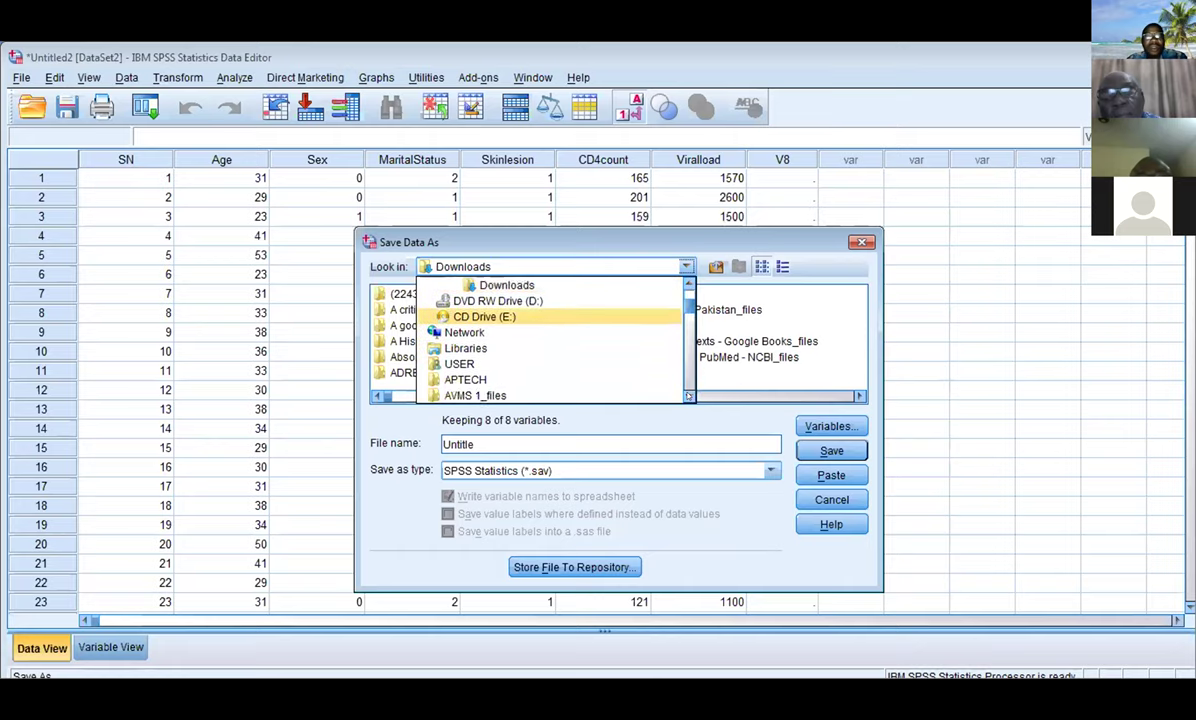
left_click(689, 396)
left_click(689, 396)
left_click(689, 396)
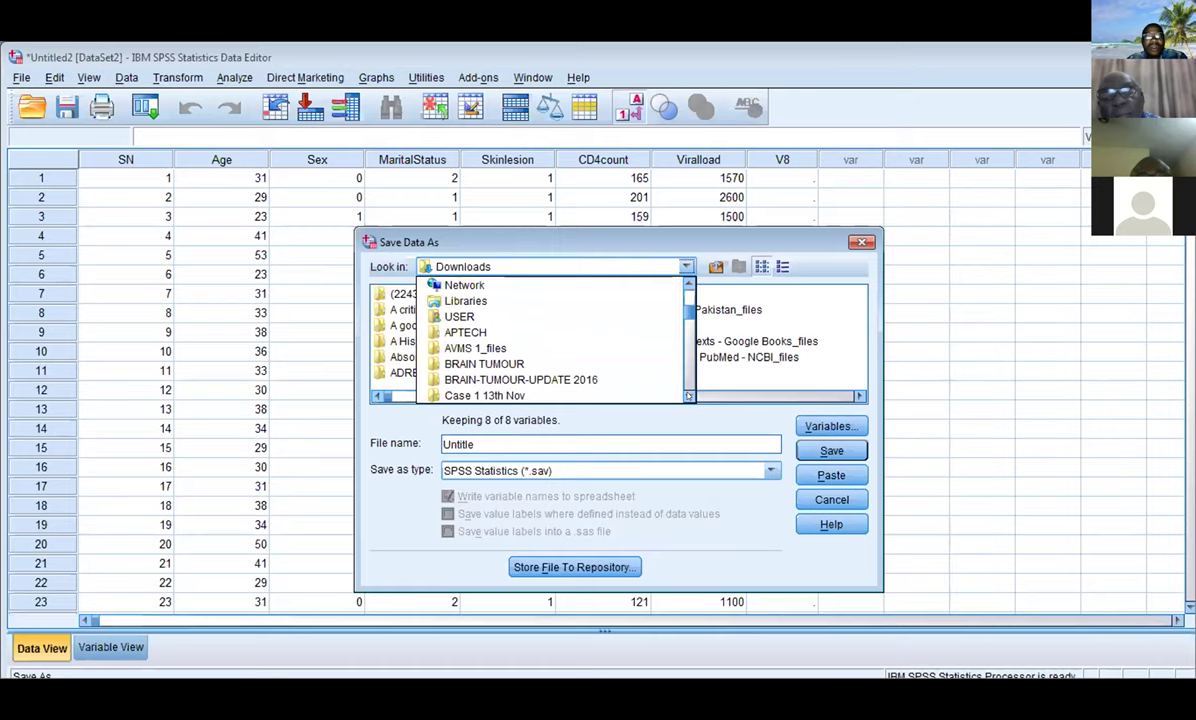
left_click(689, 396)
left_click(689, 396)
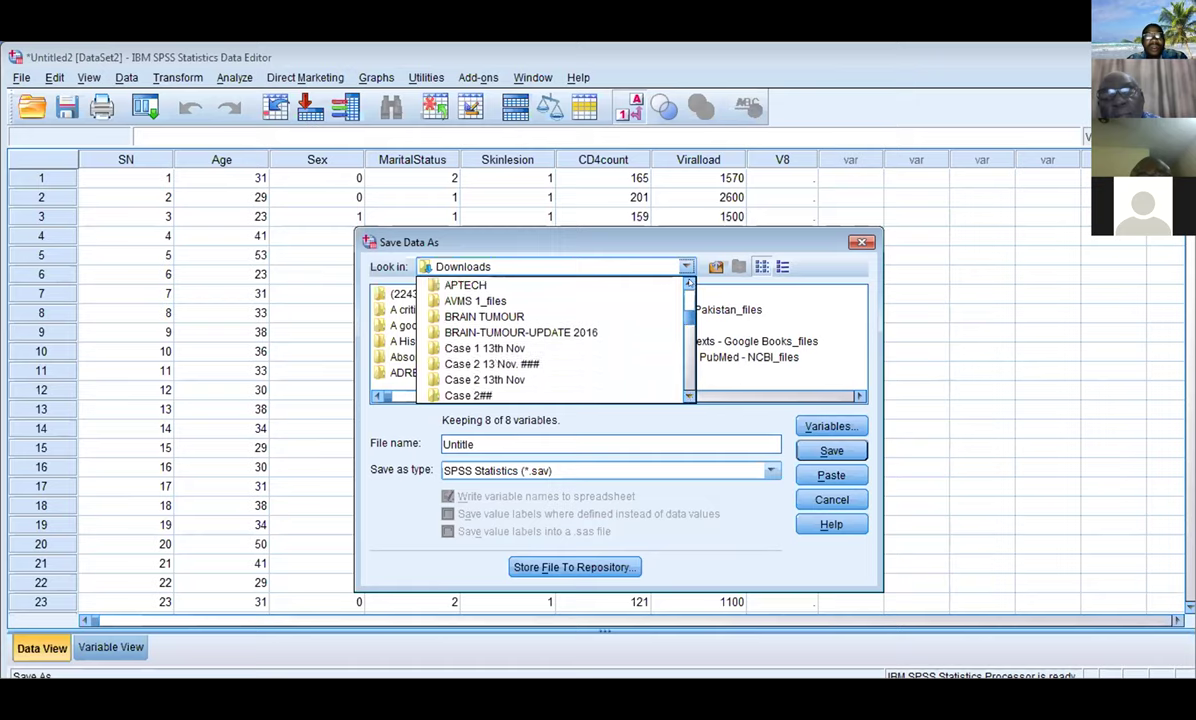
left_click(677, 270)
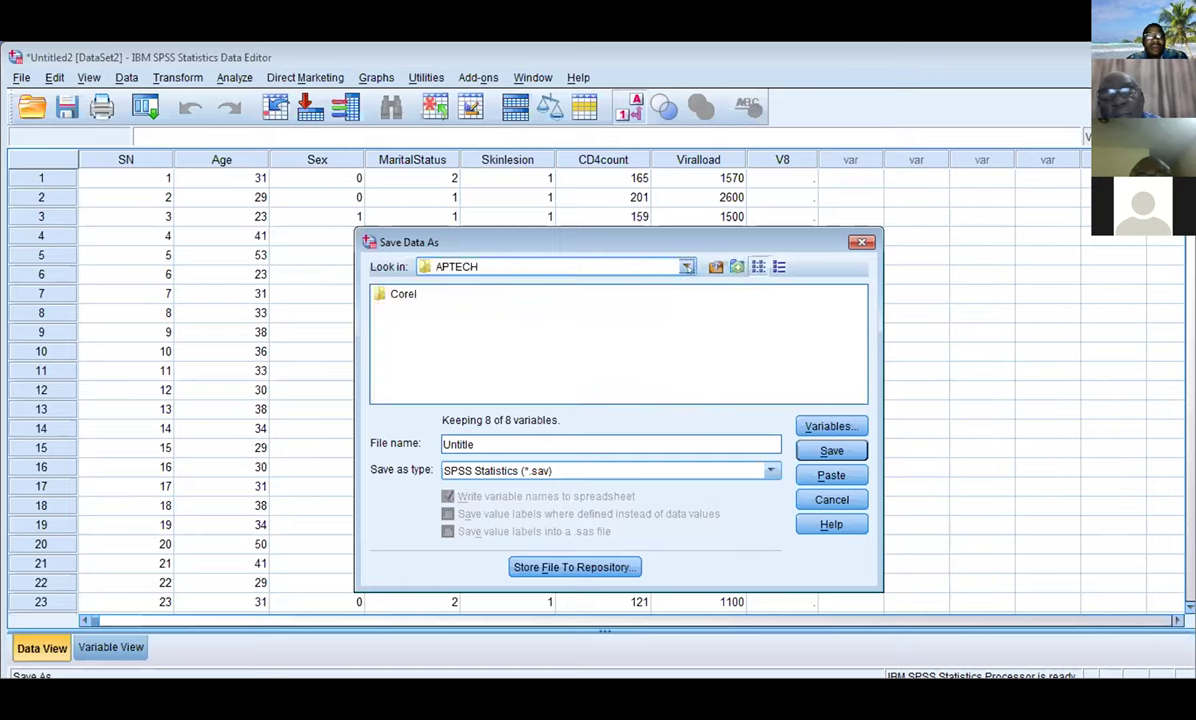
left_click(686, 267)
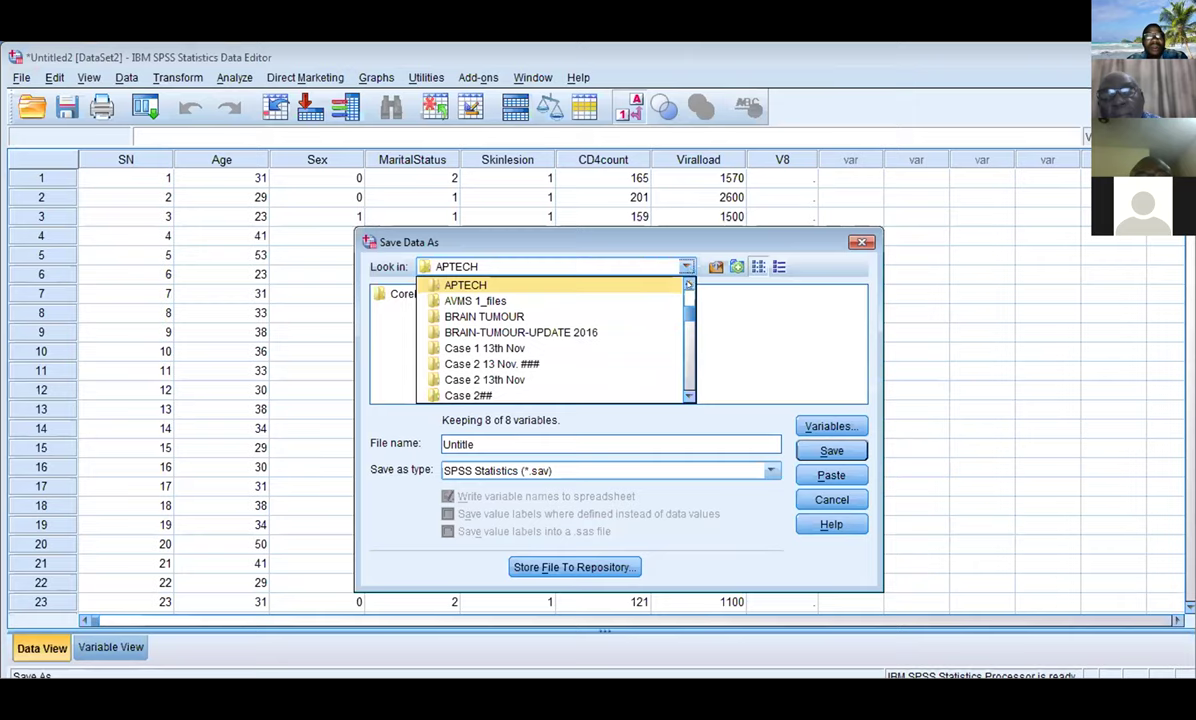
left_click(688, 284)
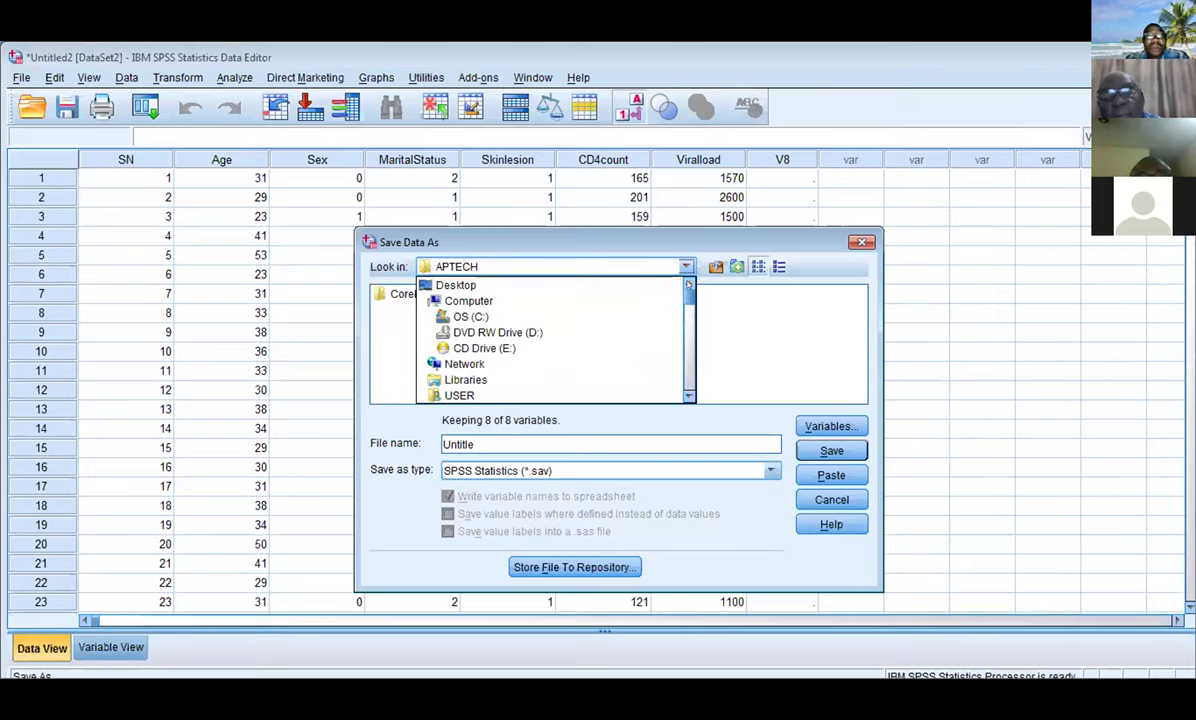
left_click(478, 301)
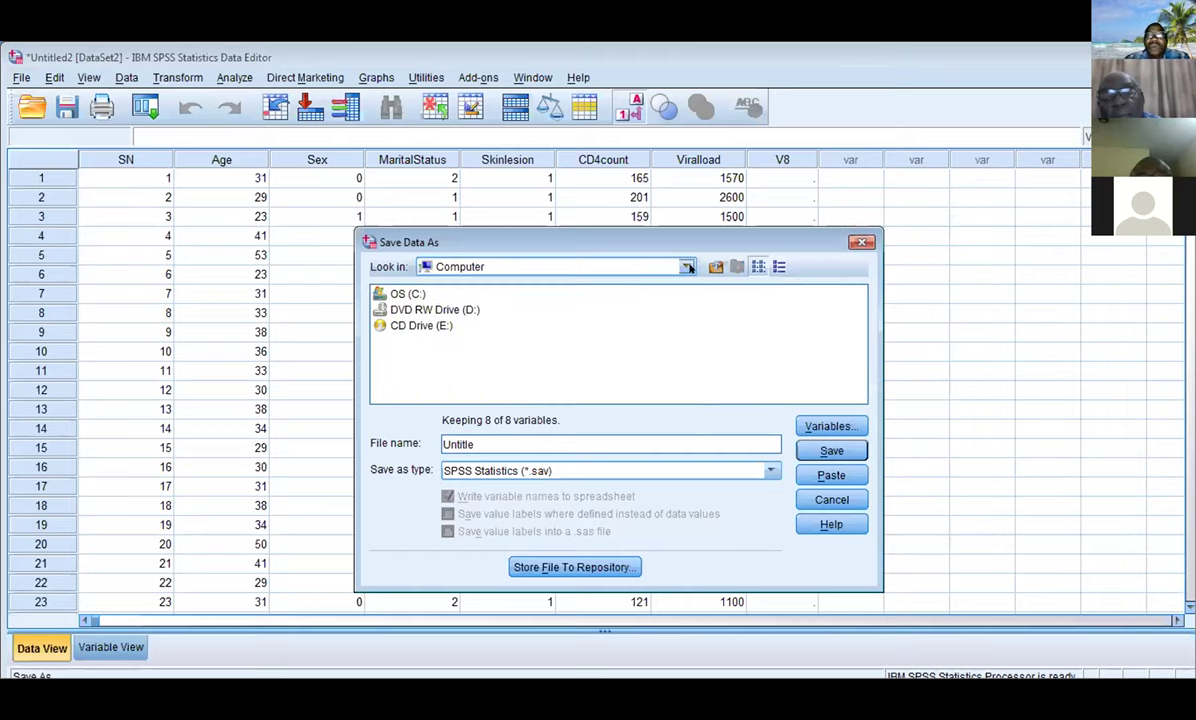
Switch the save location to Desktop and look through its folders and files
left_click(686, 267)
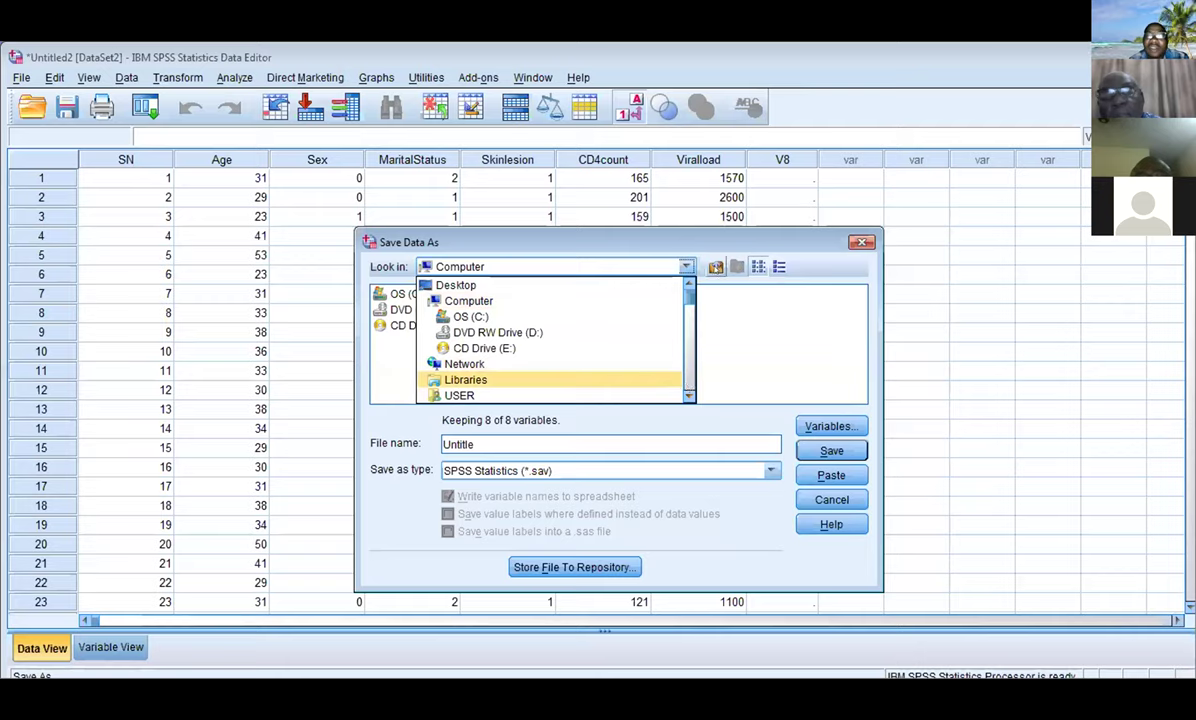
left_click(668, 252)
left_click(716, 267)
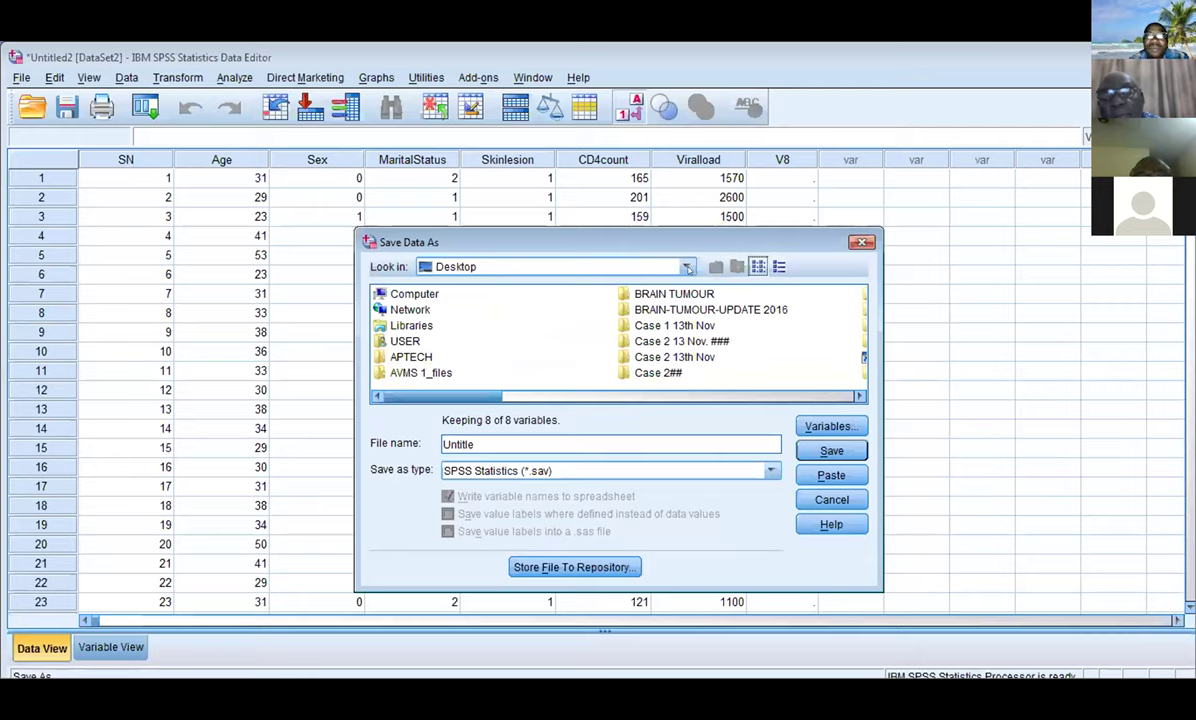
left_click(686, 266)
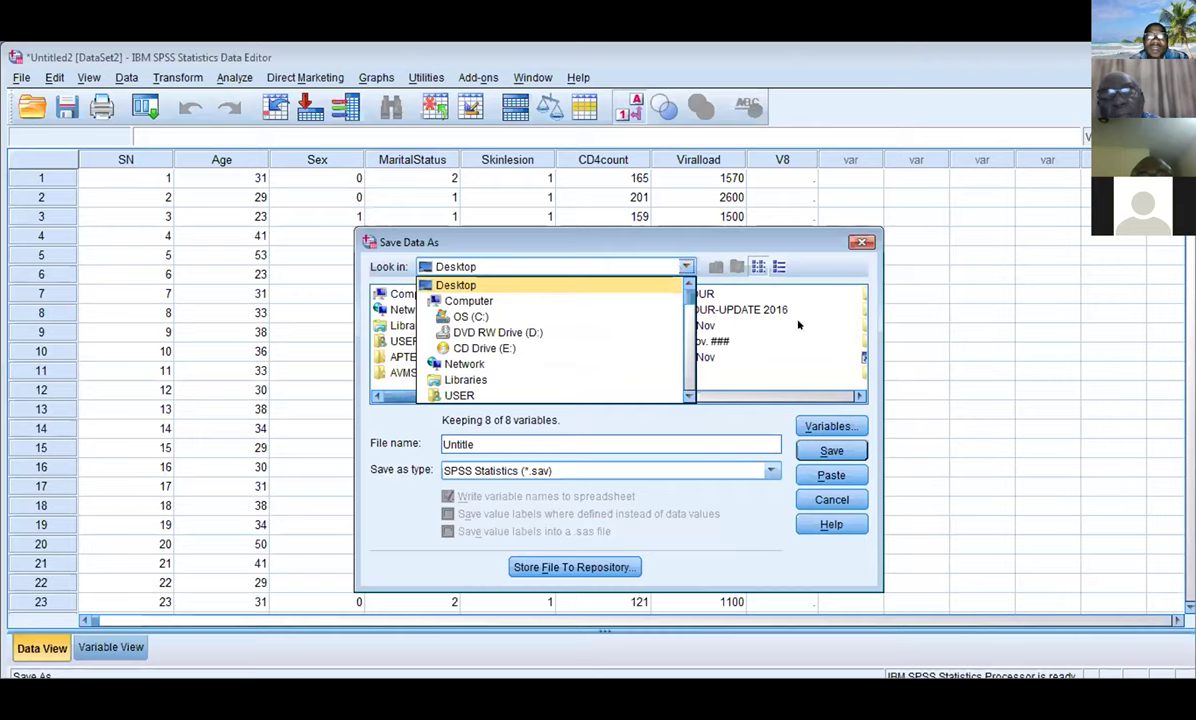
key("Escape")
scroll(618, 333, "right", 6)
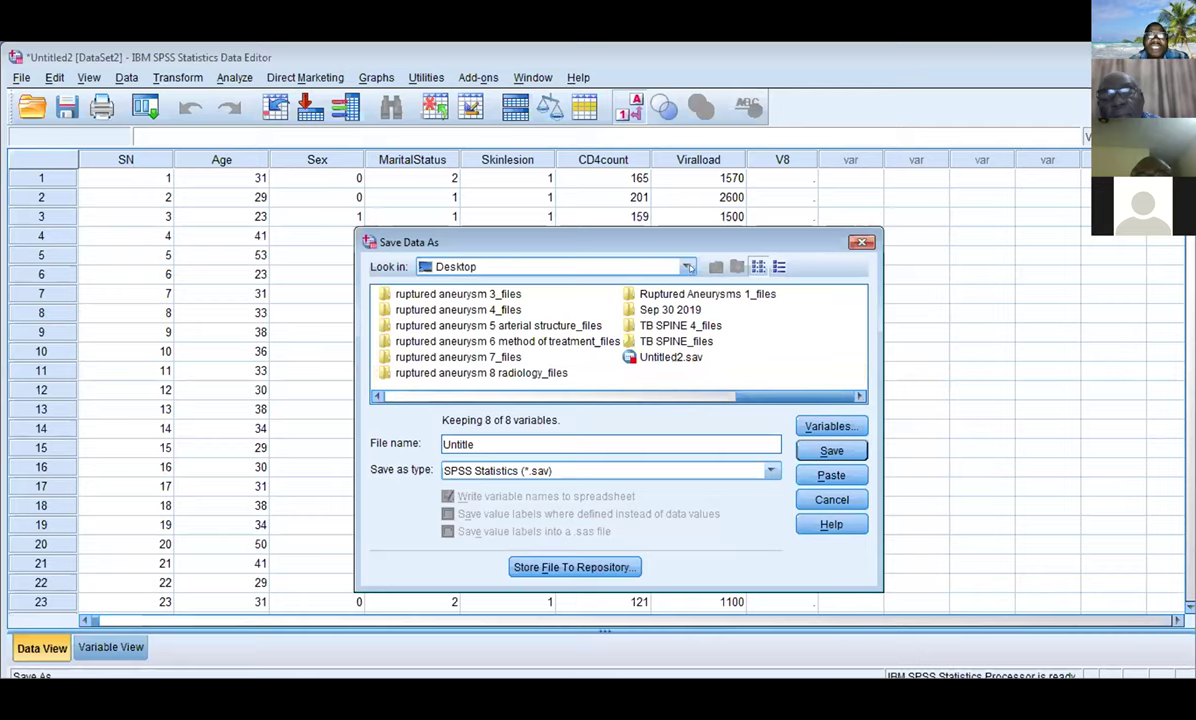
Set the save location to the Documents folder under Libraries
left_click(687, 264)
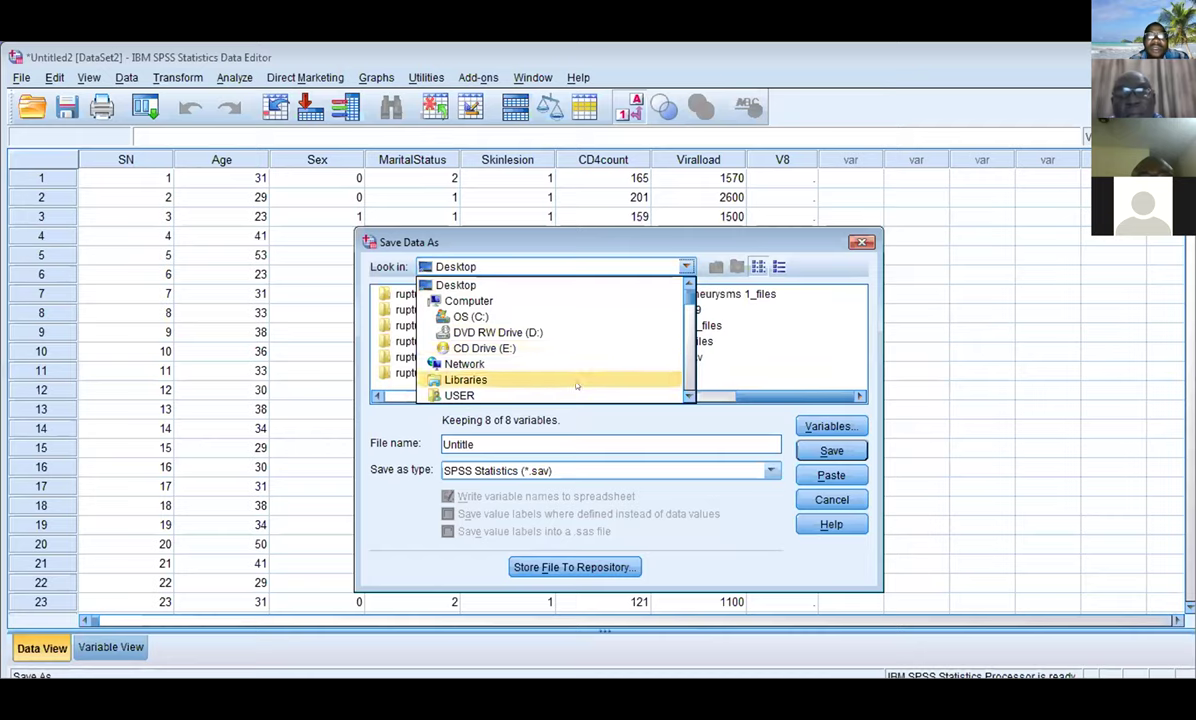
left_click(575, 381)
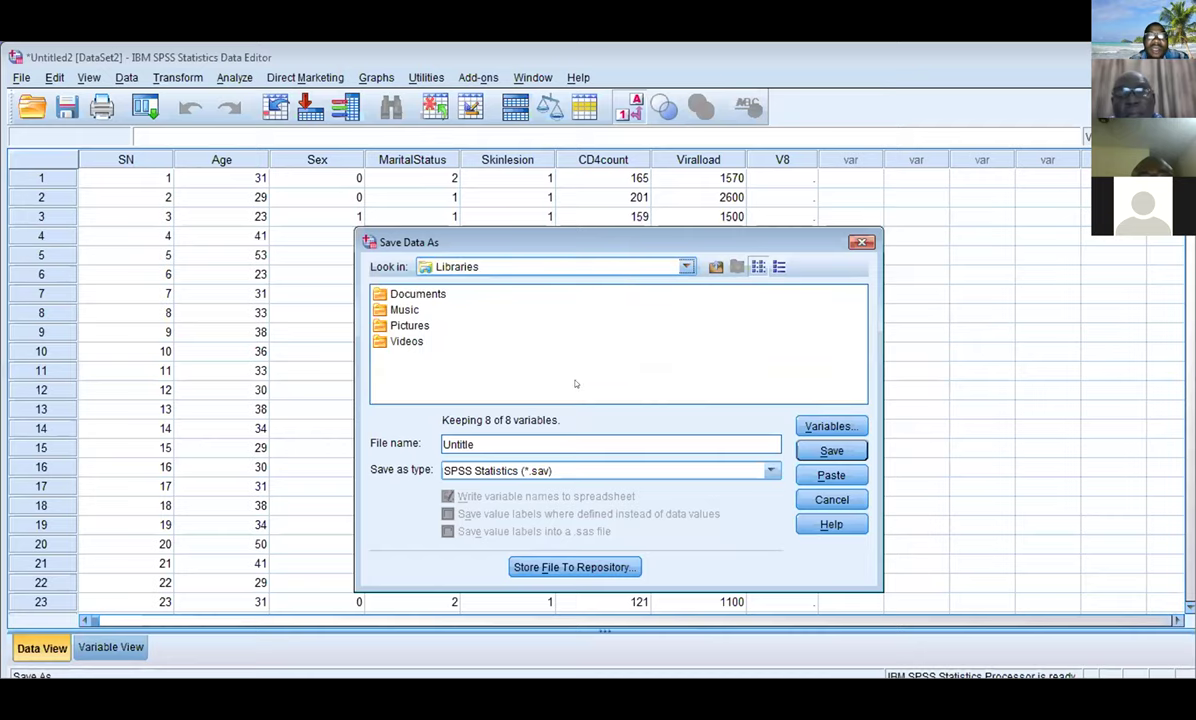
left_click(418, 294)
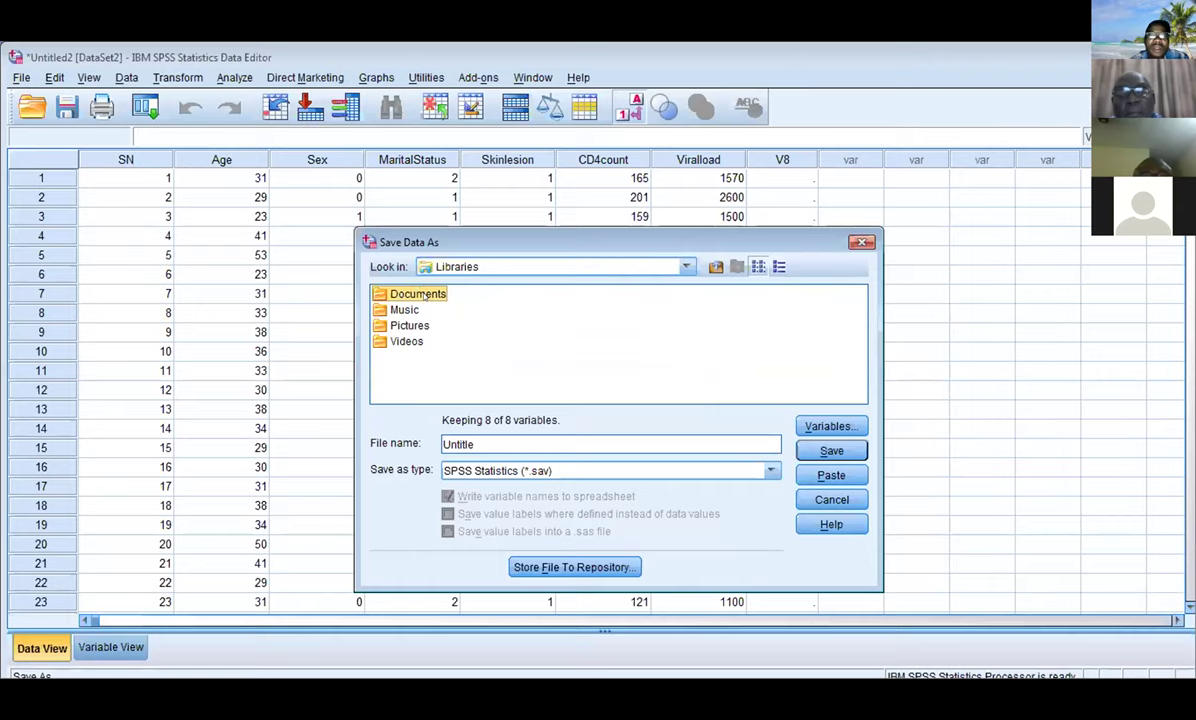
double_click(418, 294)
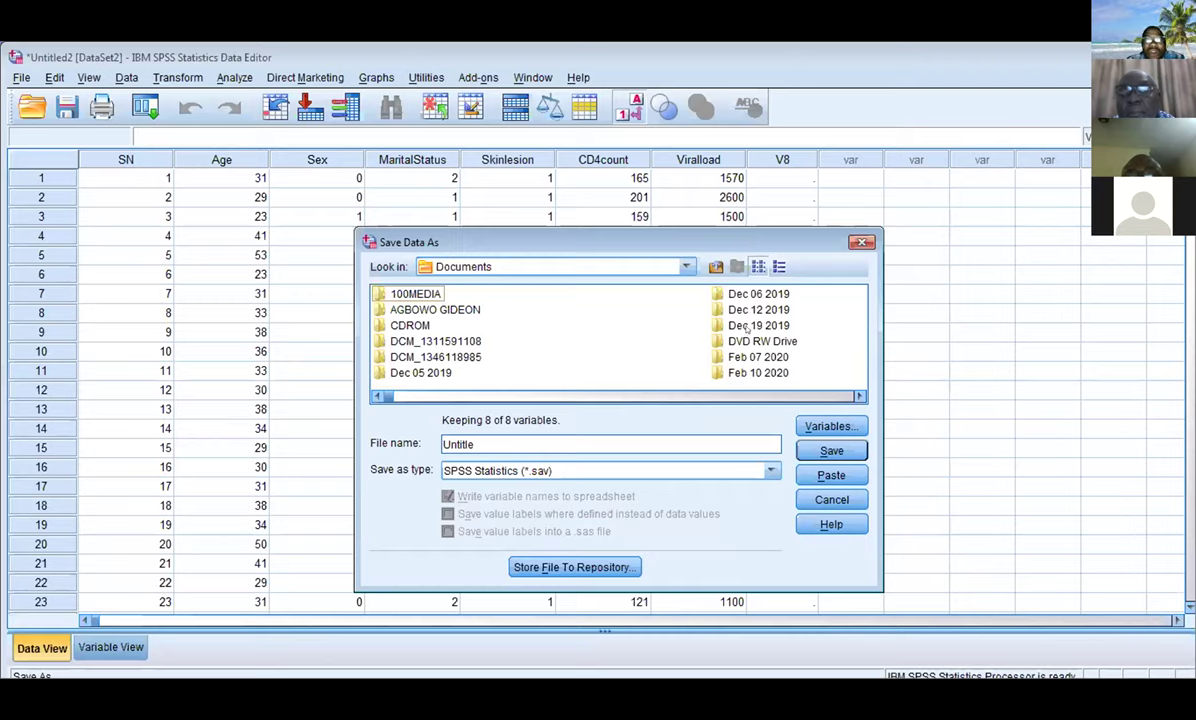
Try to create a new folder inside Documents, reopening that folder from Libraries along the way
right_click(684, 331)
mouse_move(705, 341)
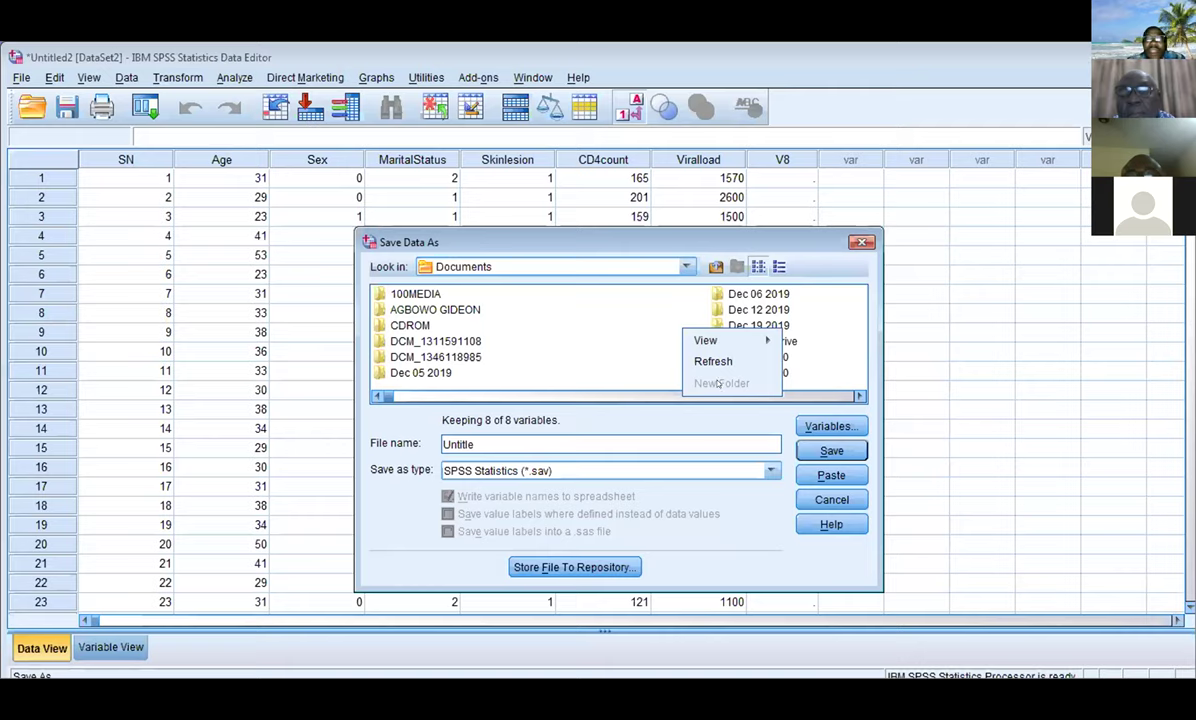
key("Escape")
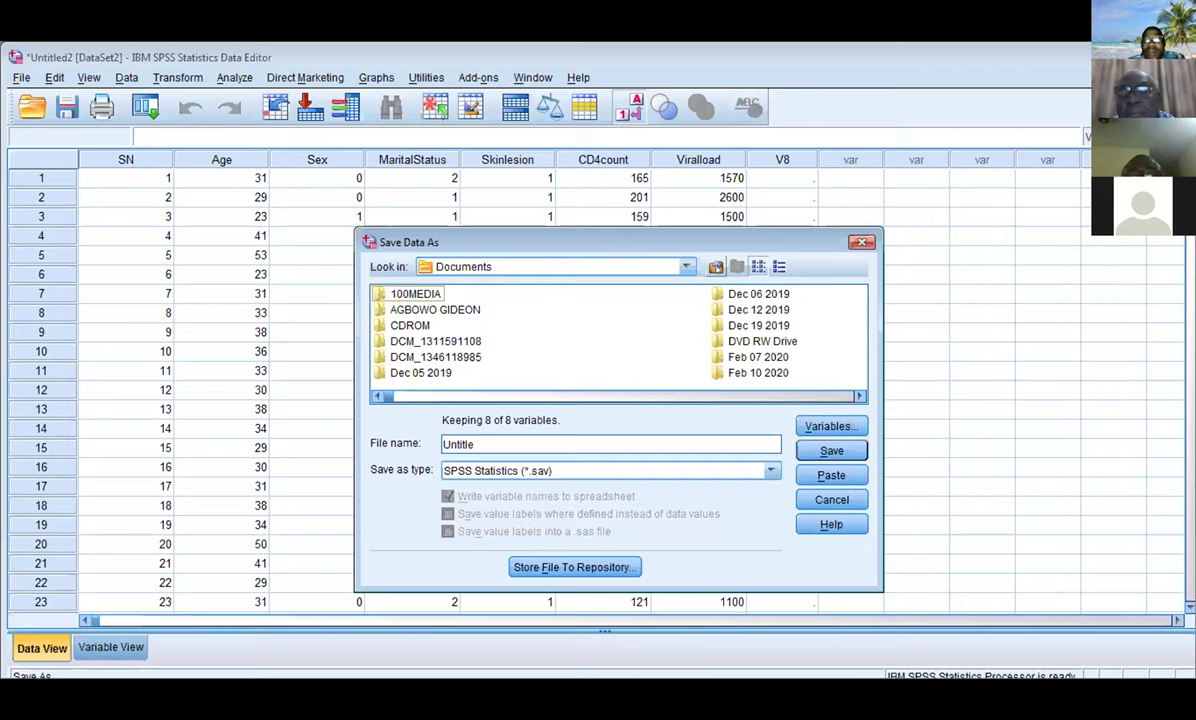
left_click(715, 267)
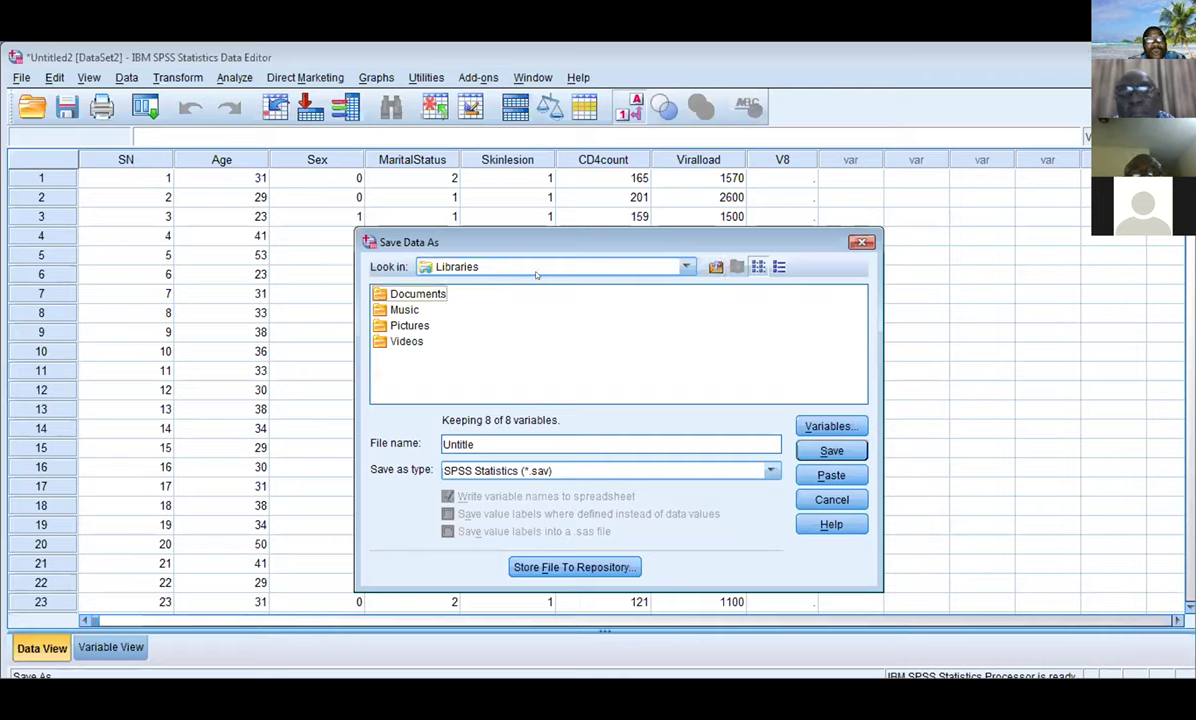
double_click(418, 293)
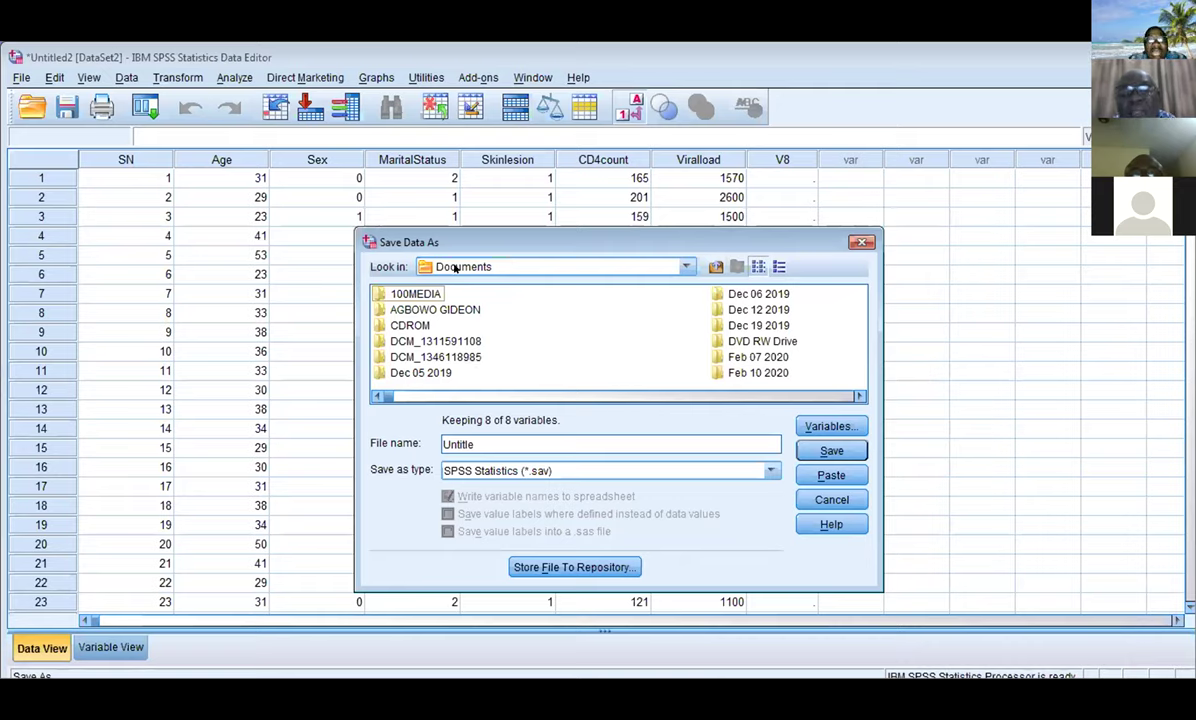
right_click(494, 311)
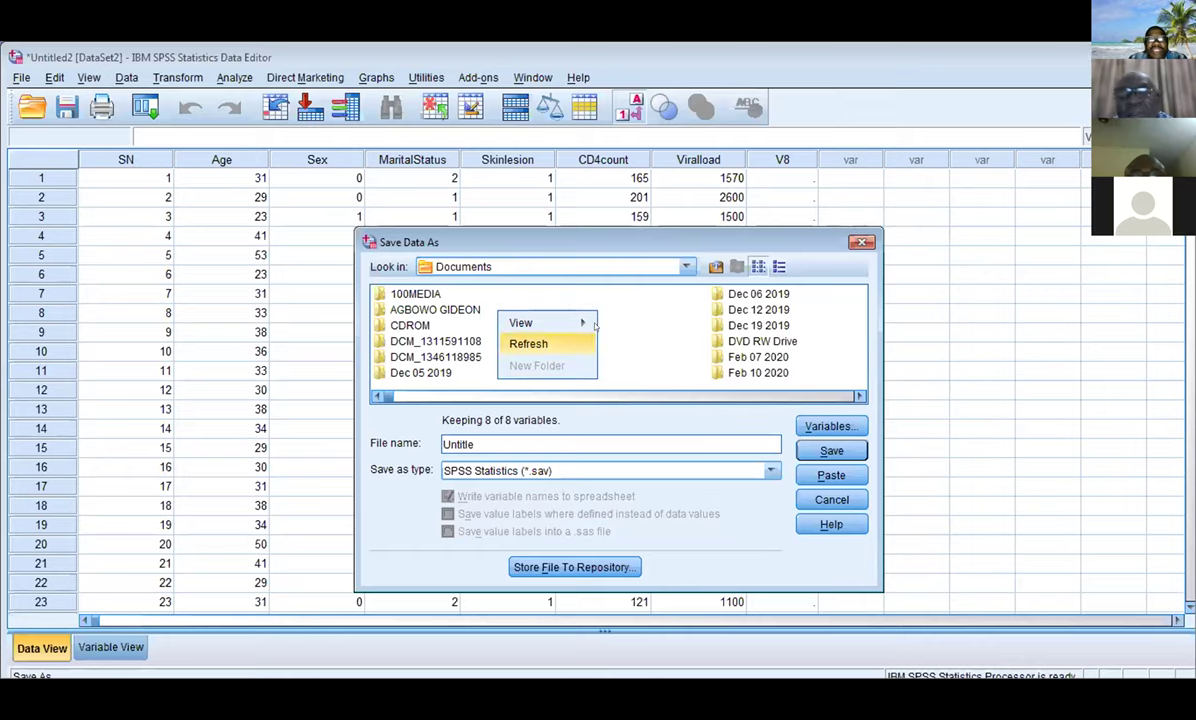
mouse_move(530, 322)
left_click(632, 369)
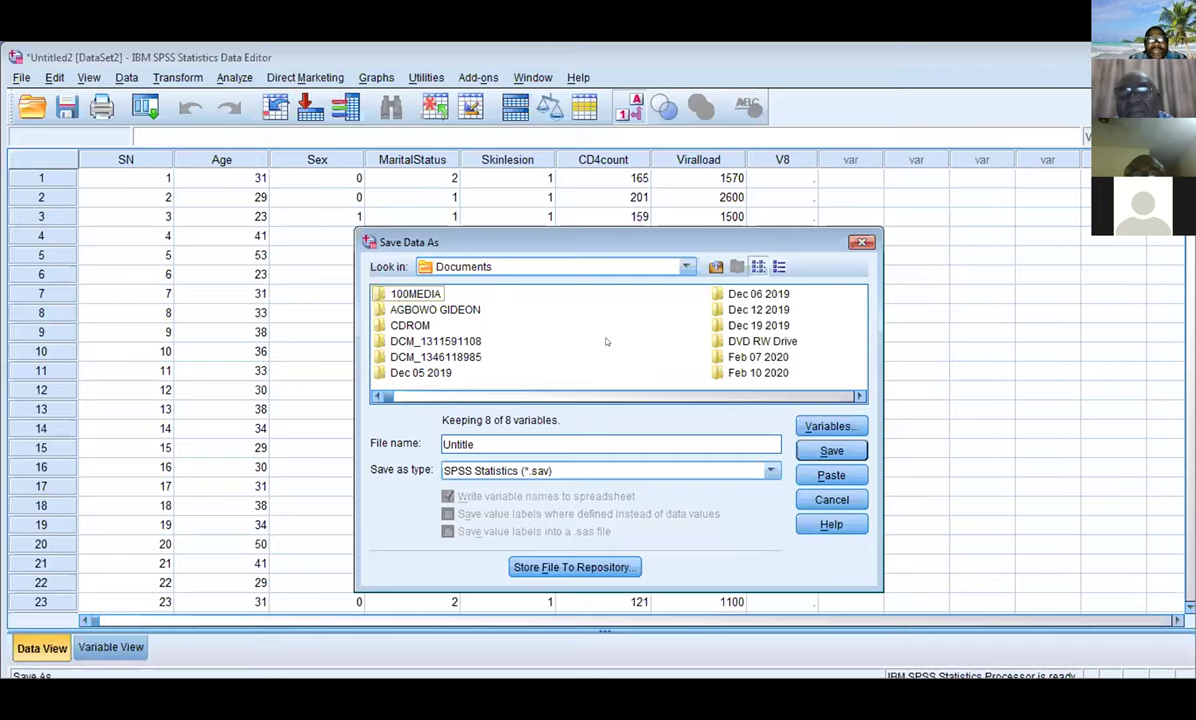
right_click(816, 356)
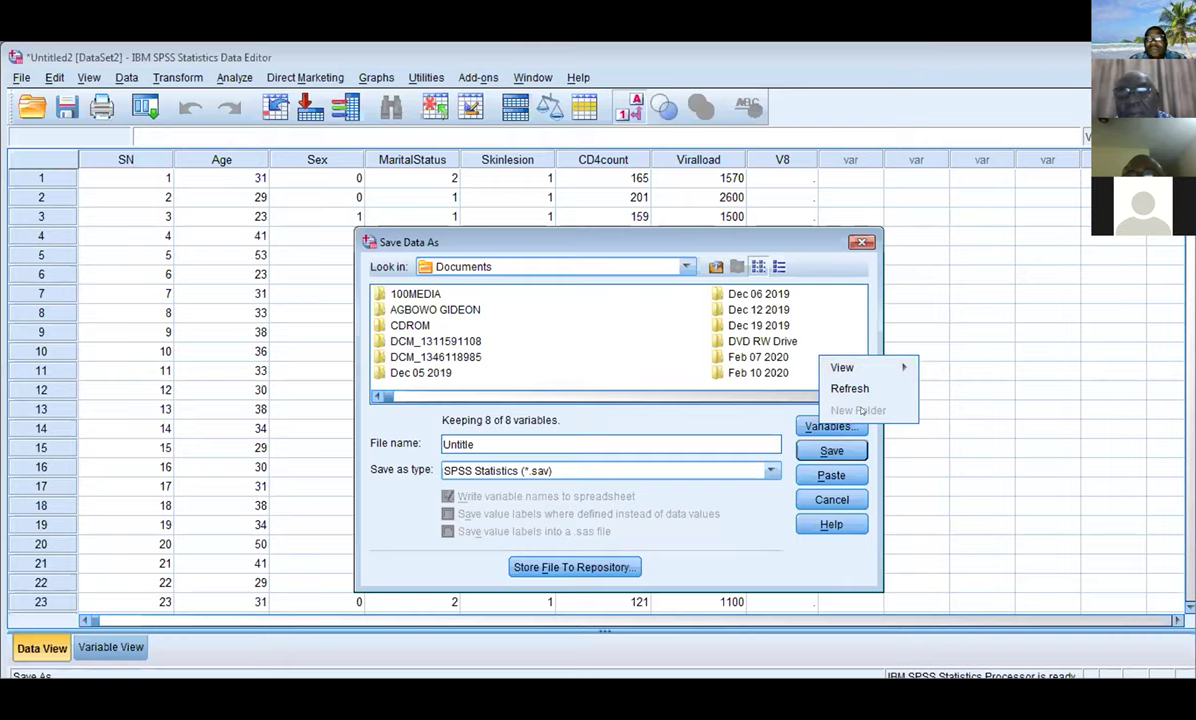
key("Escape")
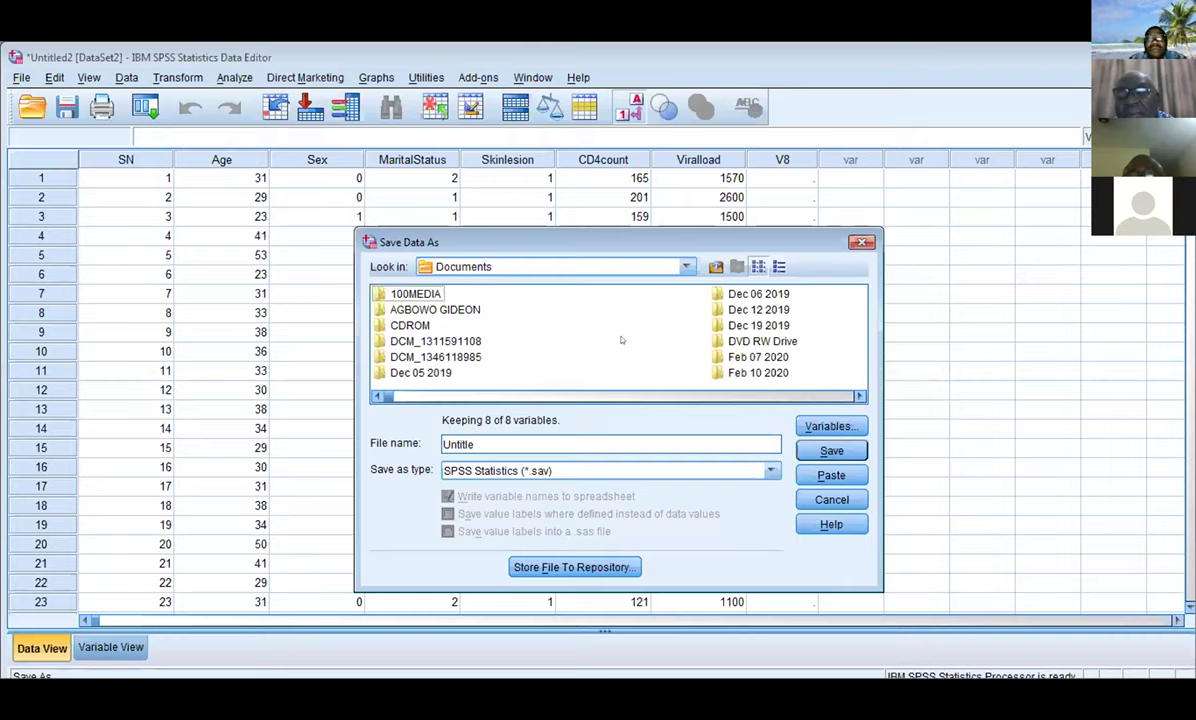
right_click(565, 328)
mouse_move(590, 340)
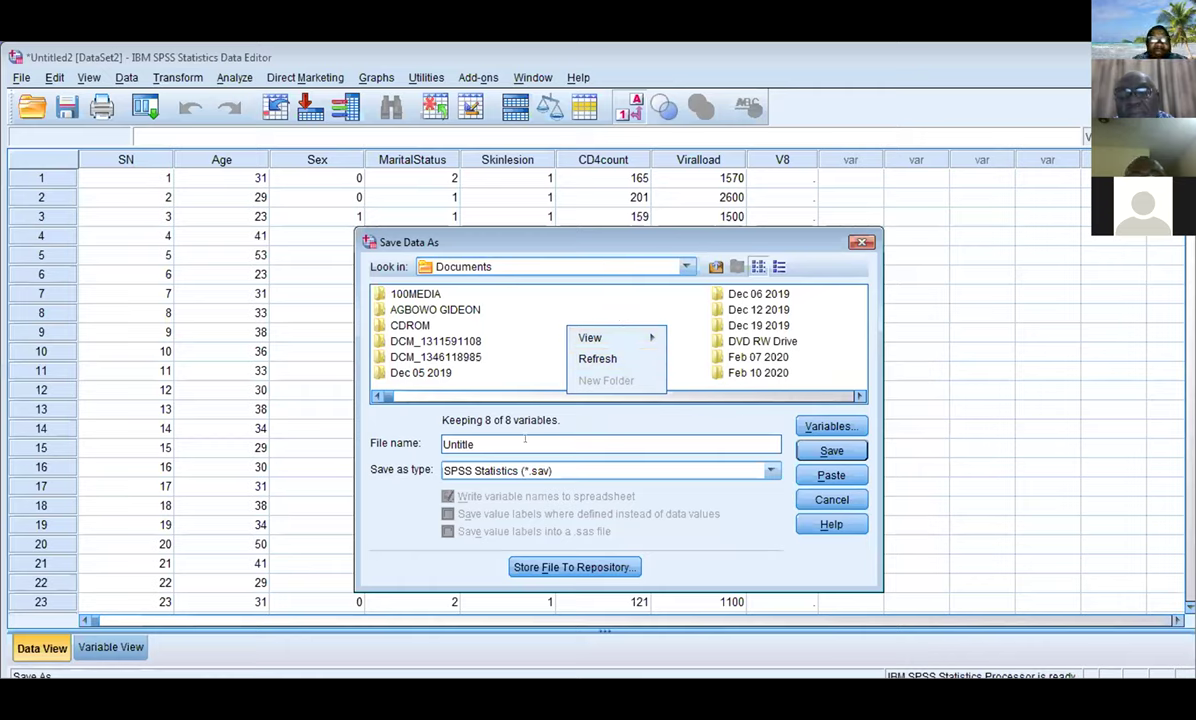
Name the data file "spss skin lesions" and try to save it in Documents as an SPSS Statistics file
left_click(526, 441)
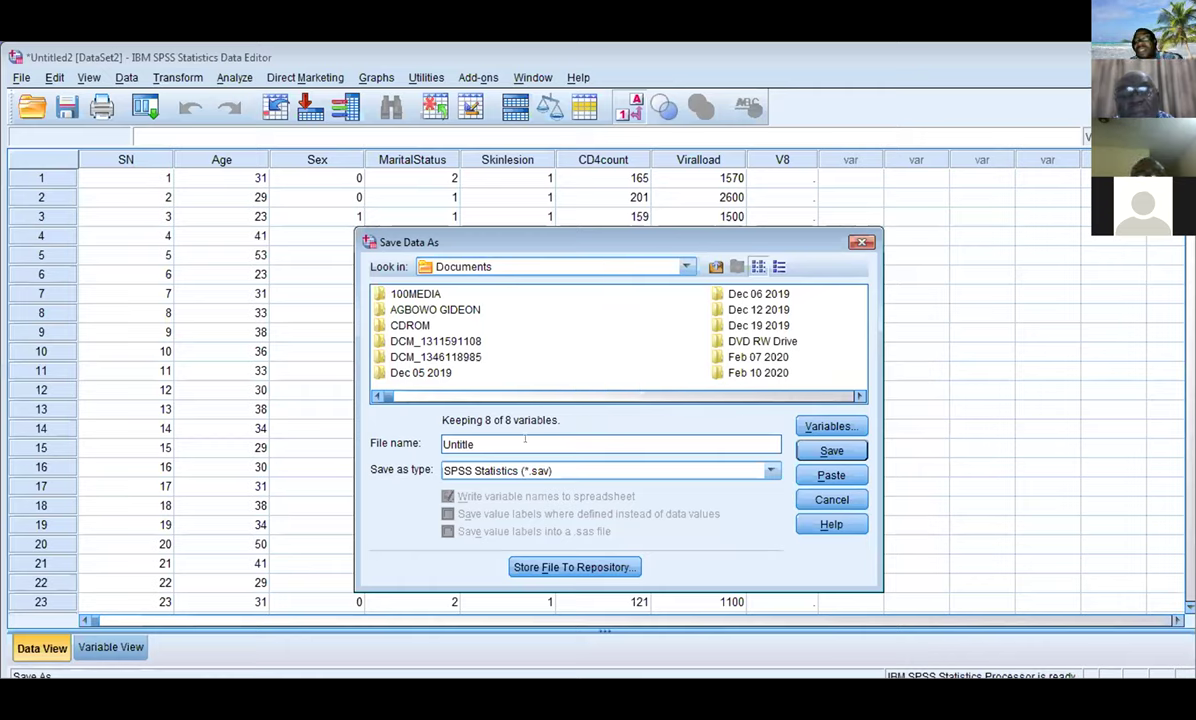
key("BackSpace")
key("BackSpace")
key("BackSpace")
key("BackSpace")
key("BackSpace")
key("BackSpace")
key("BackSpace")
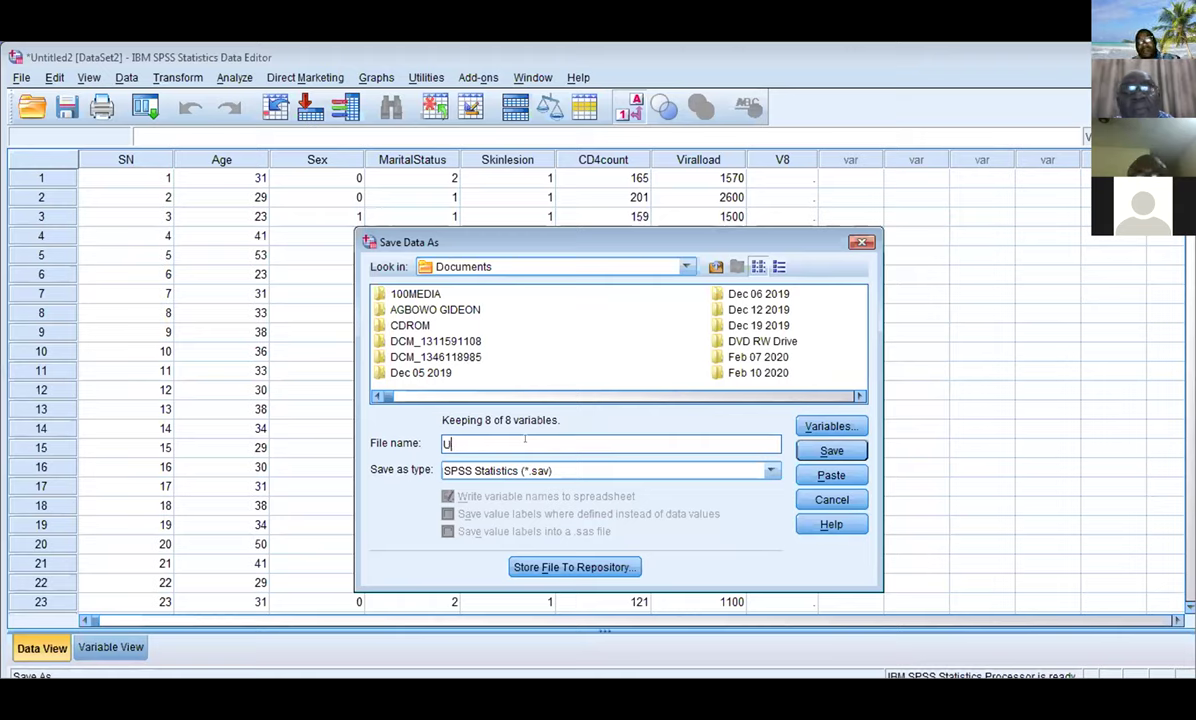
type("s")
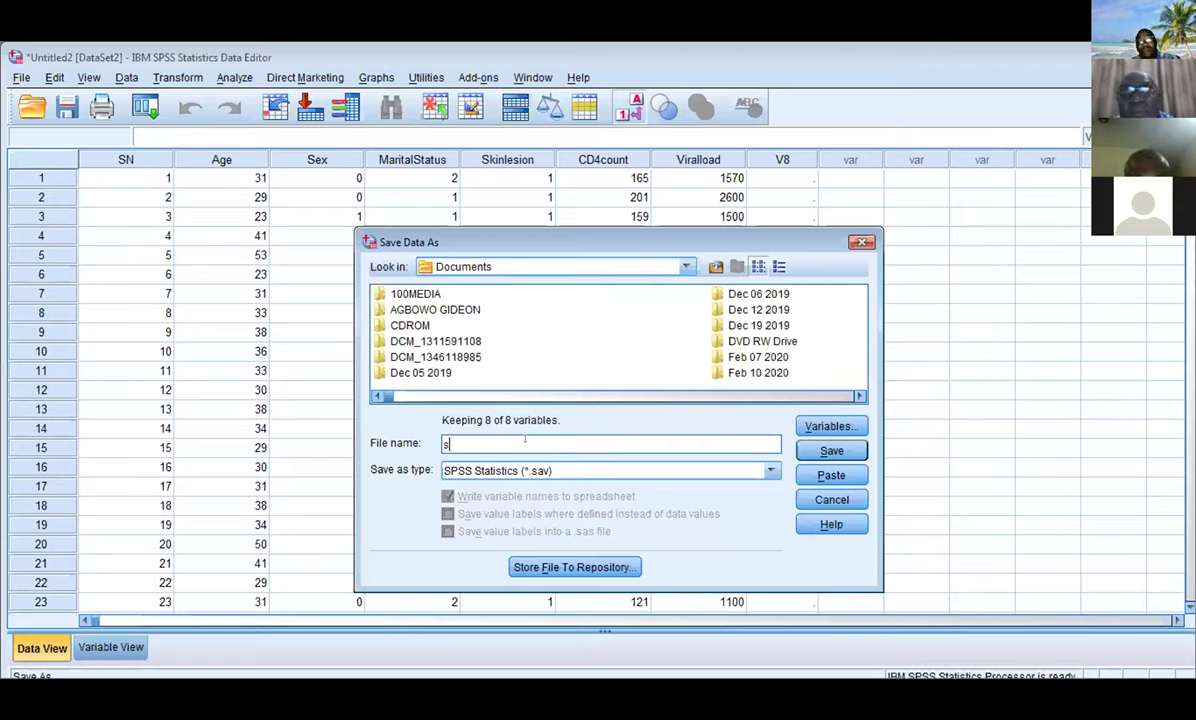
type("pss ")
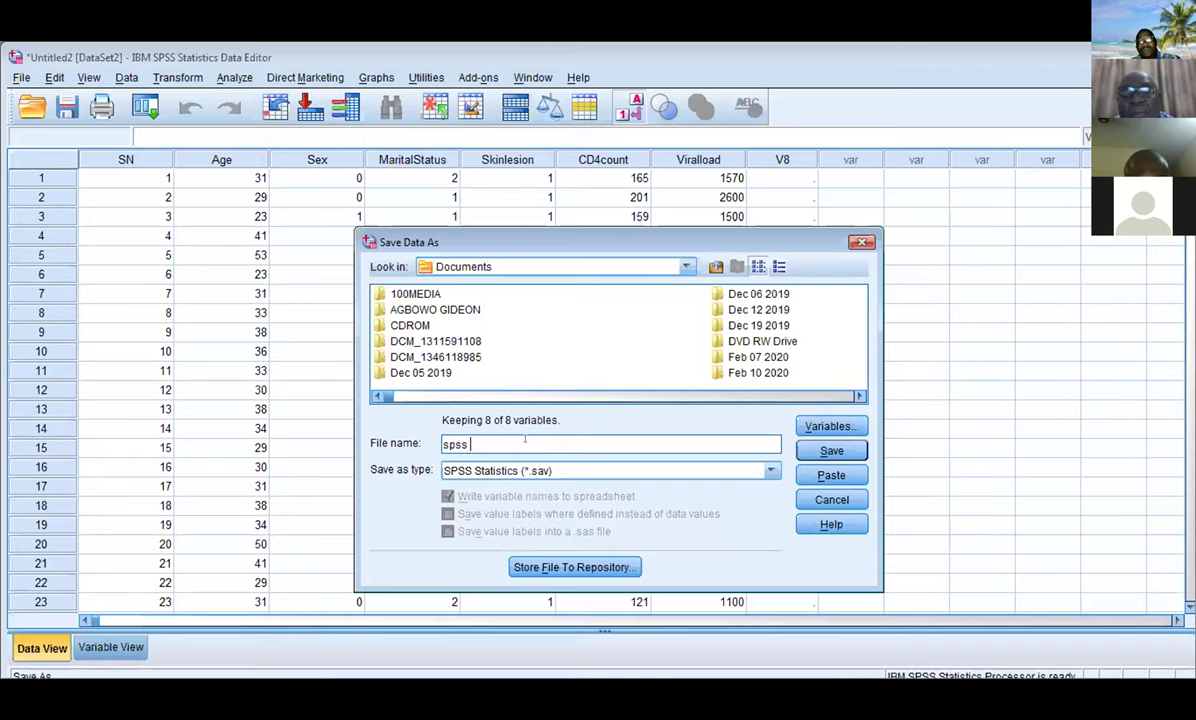
type("skin lesions")
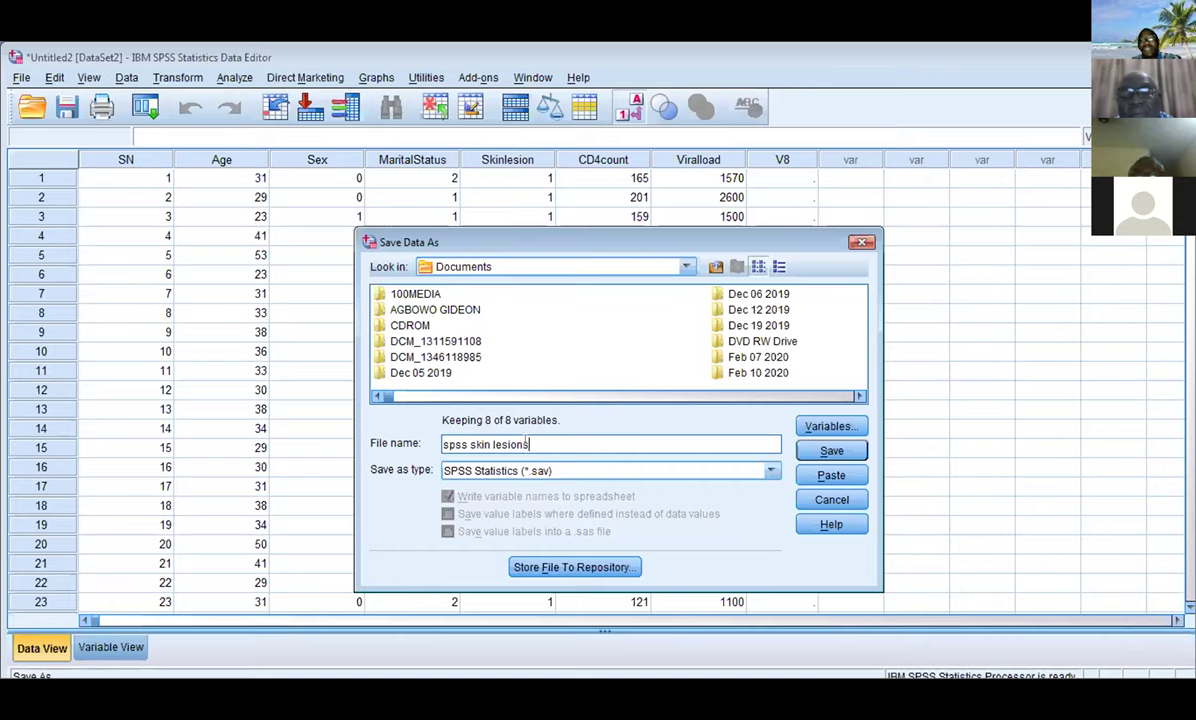
left_click(820, 451)
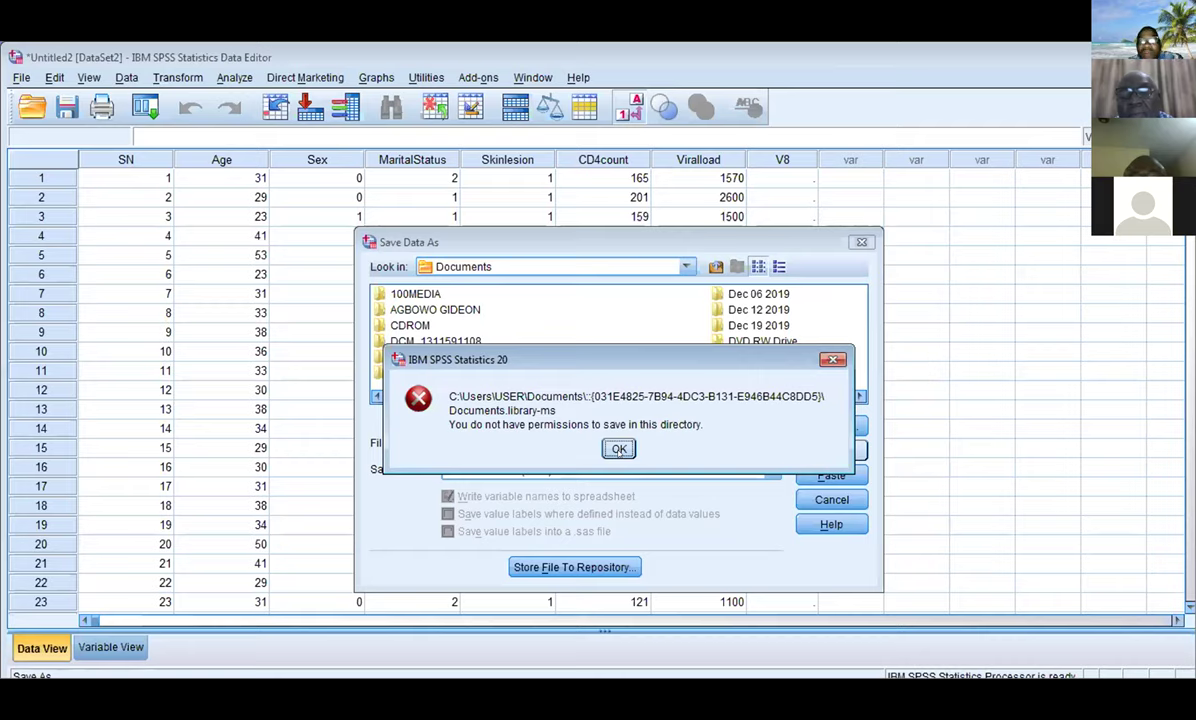
left_click(617, 448)
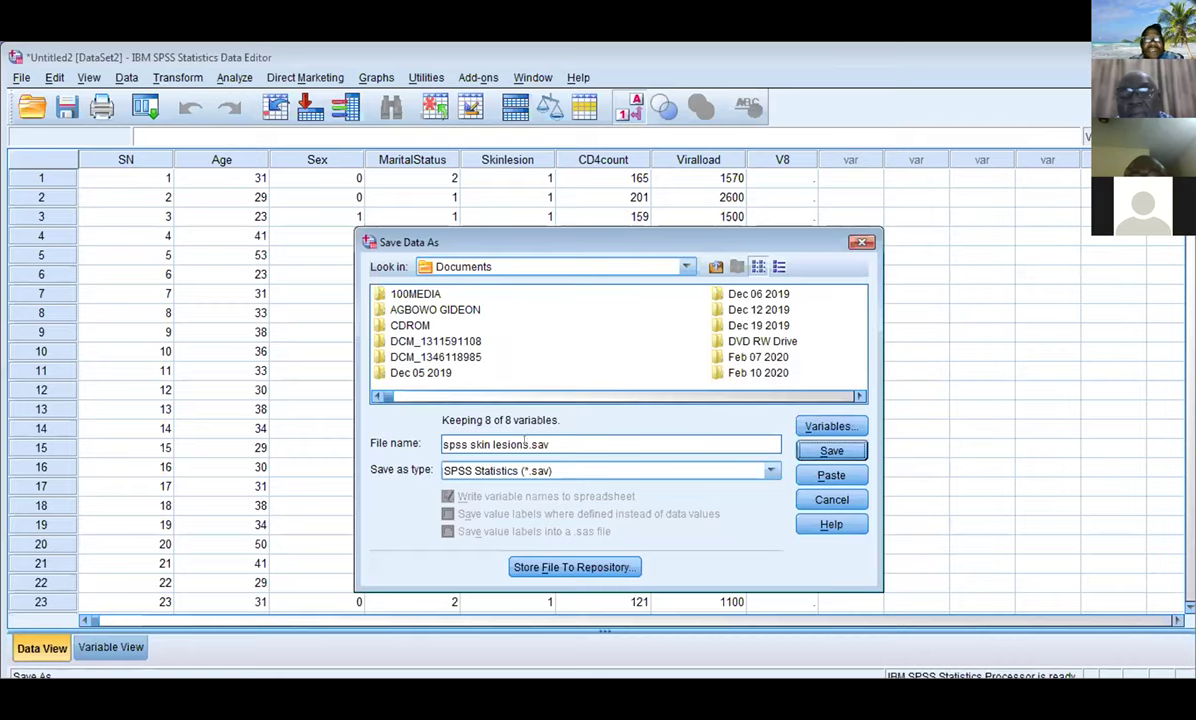
Remove the spaces from the file name, making it spssskinlesions.sav
left_click(468, 444)
type("\\")
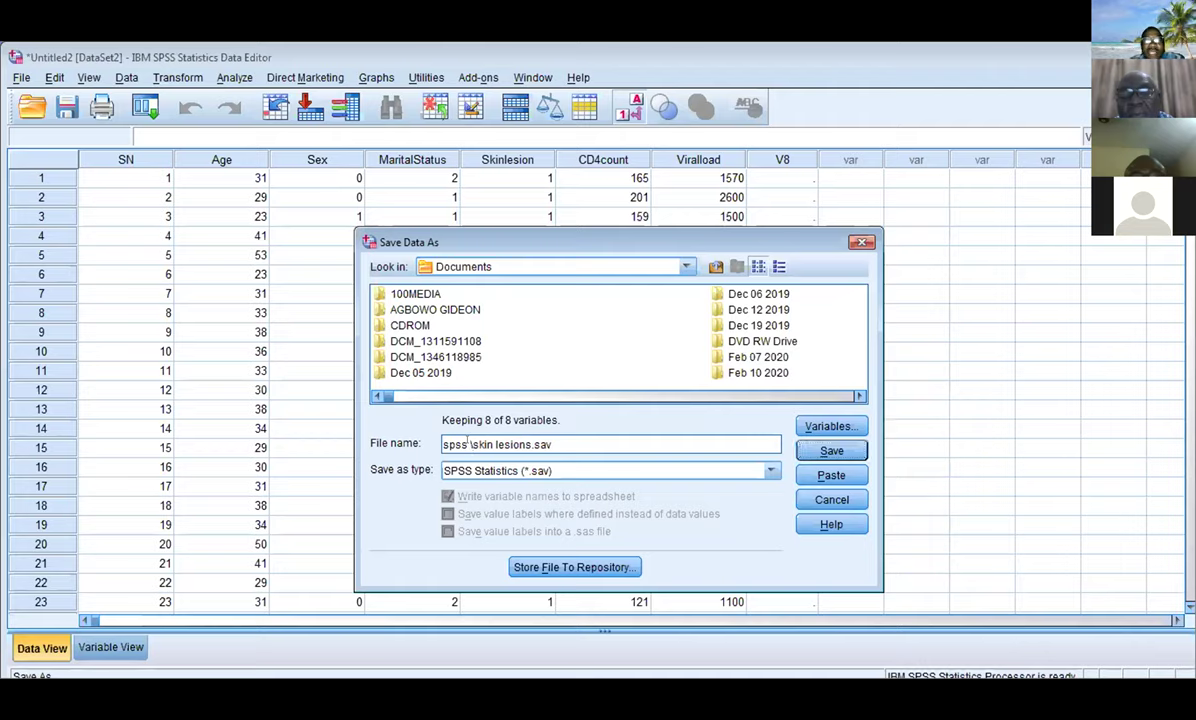
key("BackSpace")
key("BackSpace")
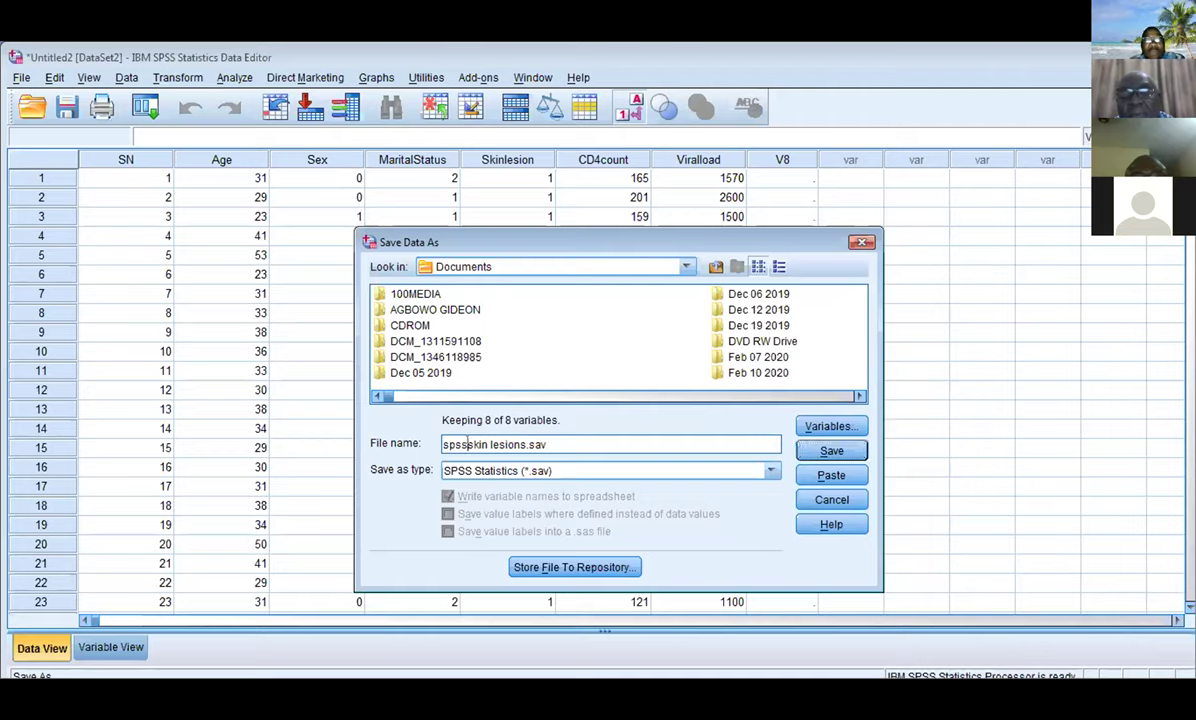
left_click(487, 444)
key("BackSpace")
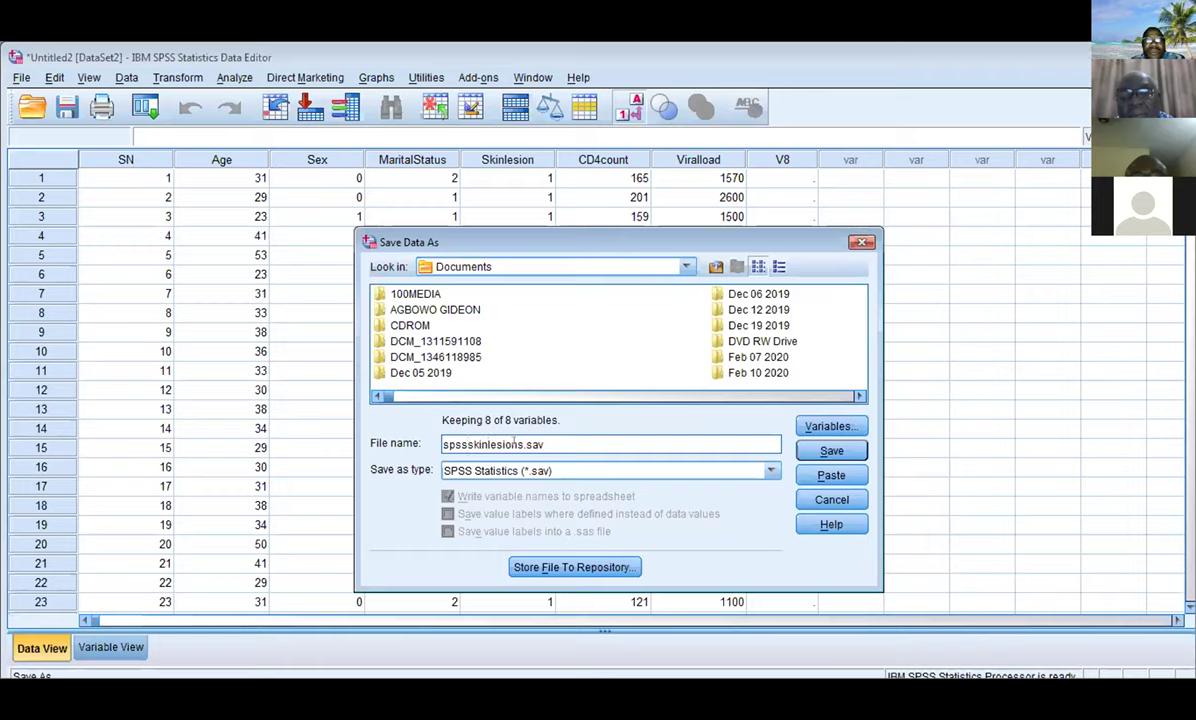
Try to save the dataset in Documents as spssskinlesions, with and without the .sav extension, and abandon the save
left_click(845, 443)
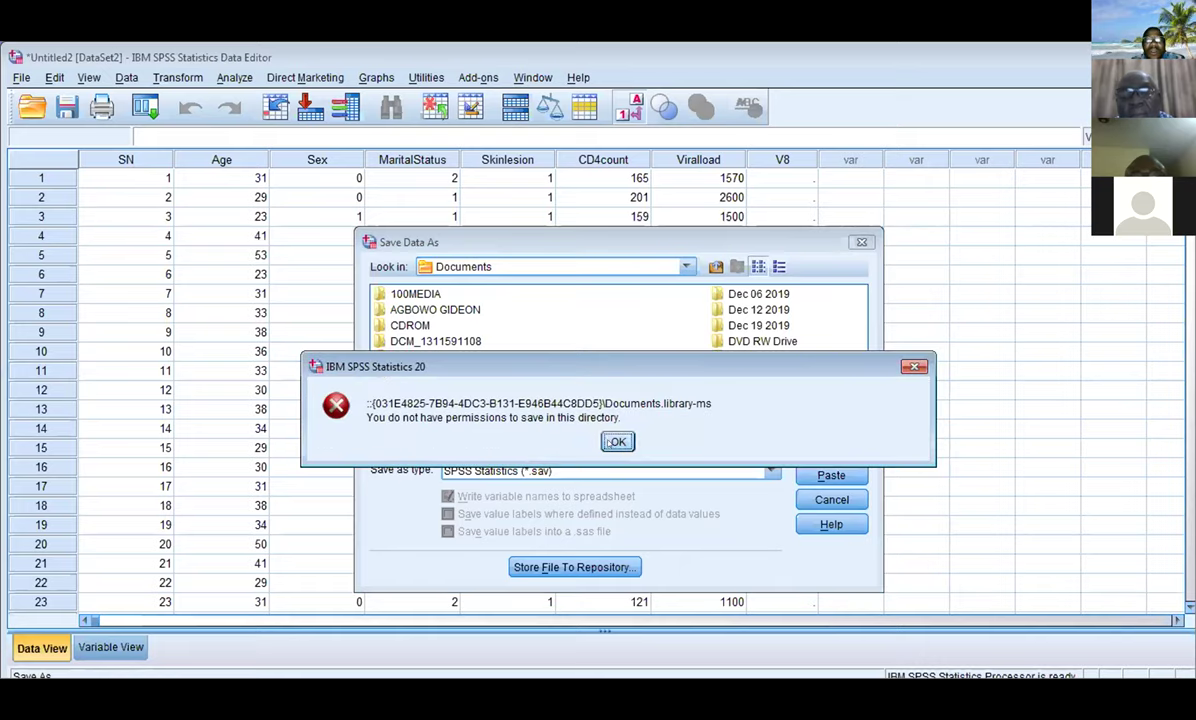
left_click(616, 442)
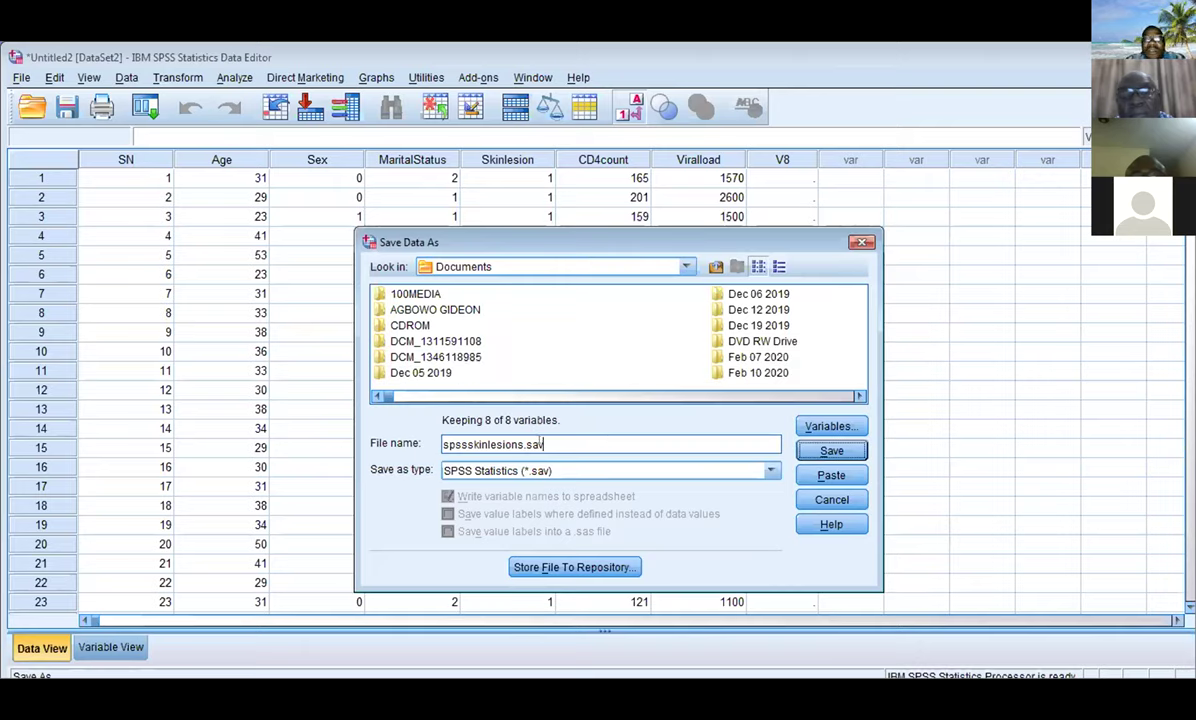
left_click(541, 443)
key("BackSpace")
key("BackSpace")
key("BackSpace")
key("BackSpace")
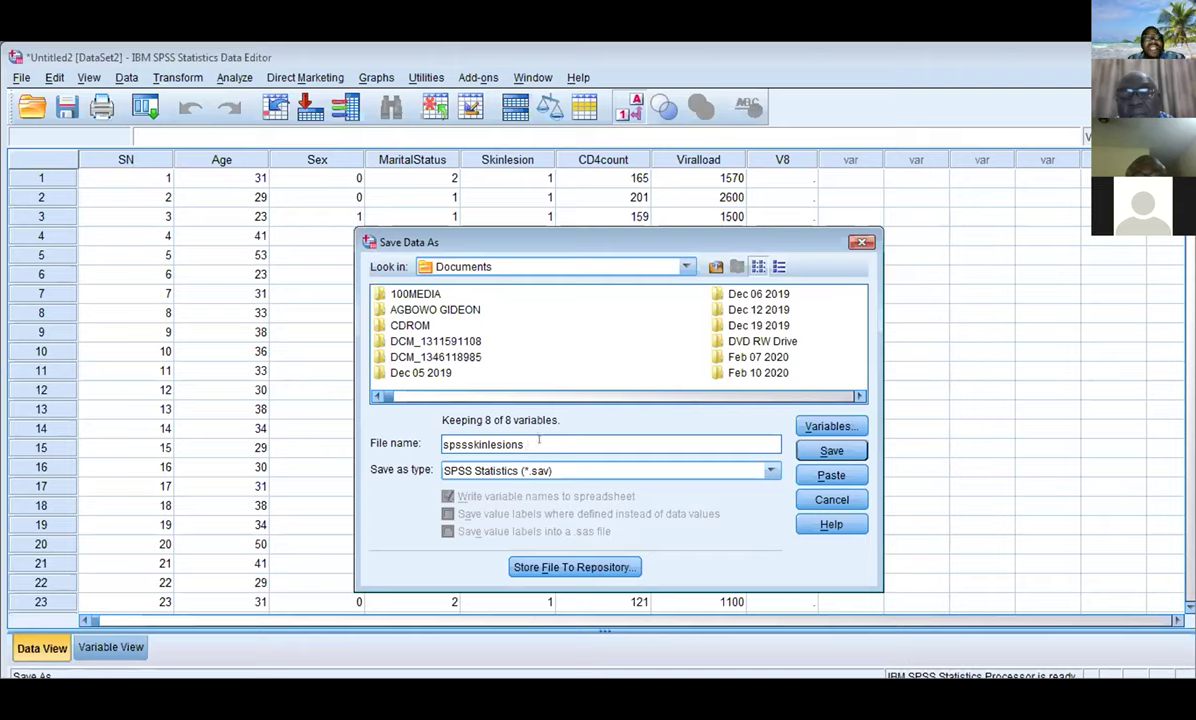
left_click(816, 452)
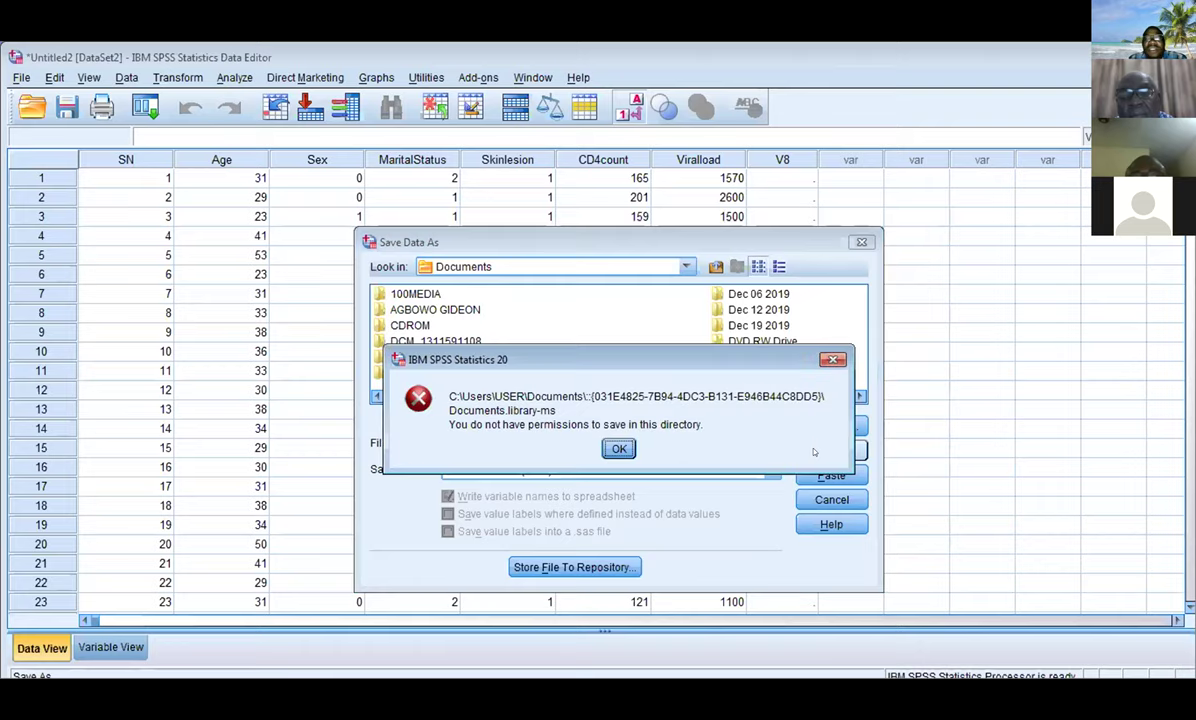
left_click(617, 449)
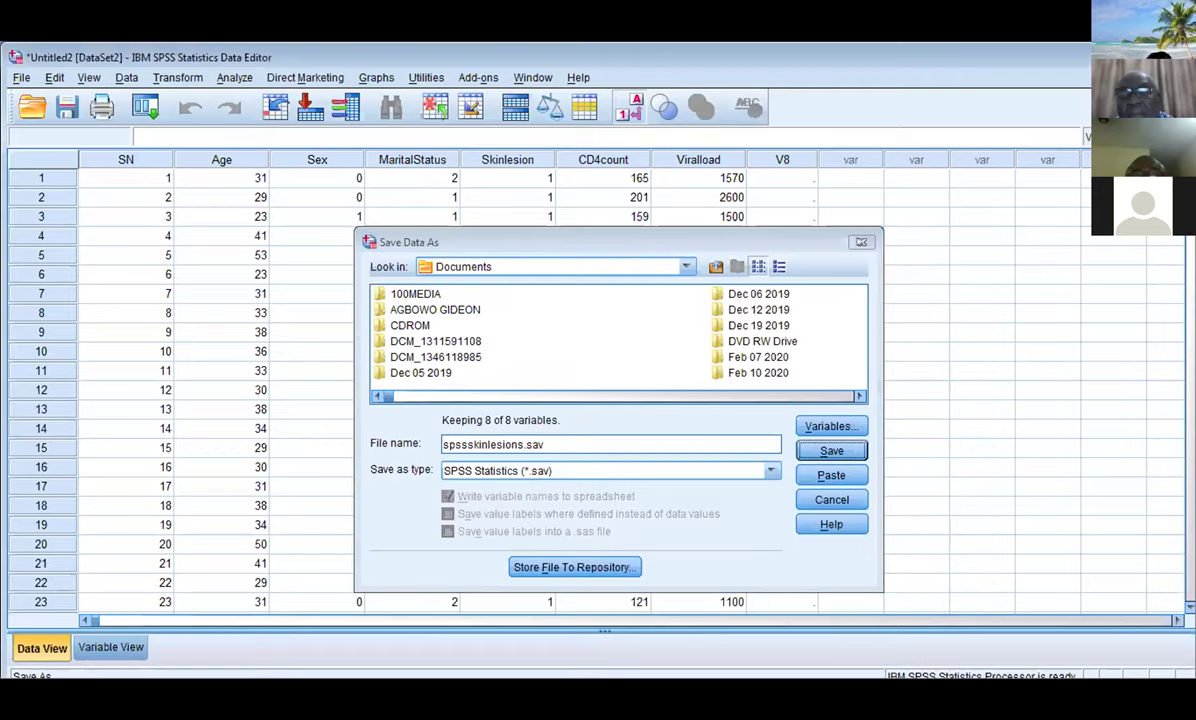
left_click(859, 242)
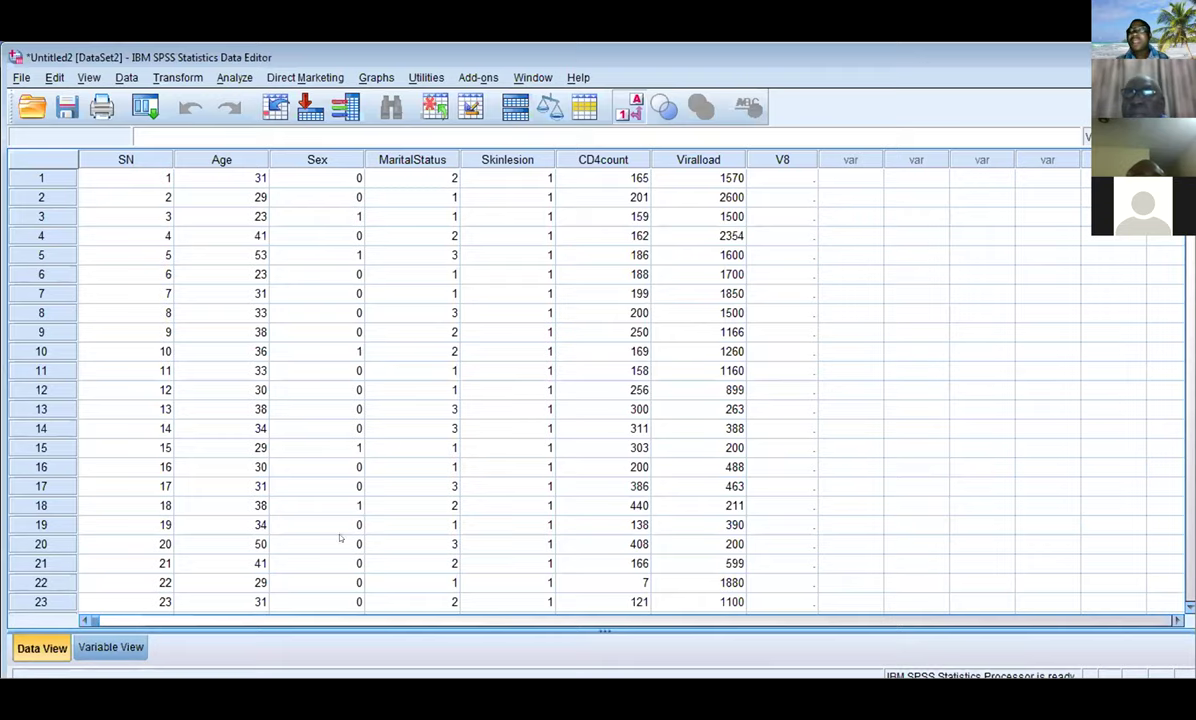
Review the variable definitions, and split the file to organize output by groups based on Sex, sorting by the grouping variable
left_click(125, 649)
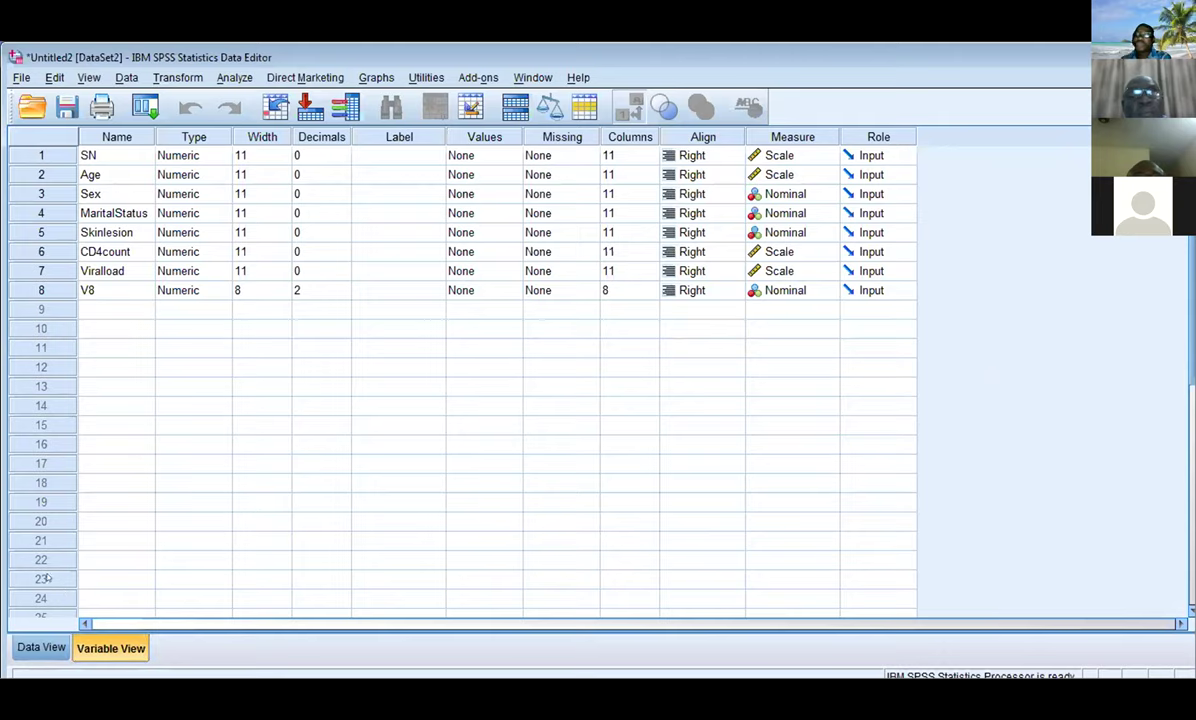
left_click(30, 650)
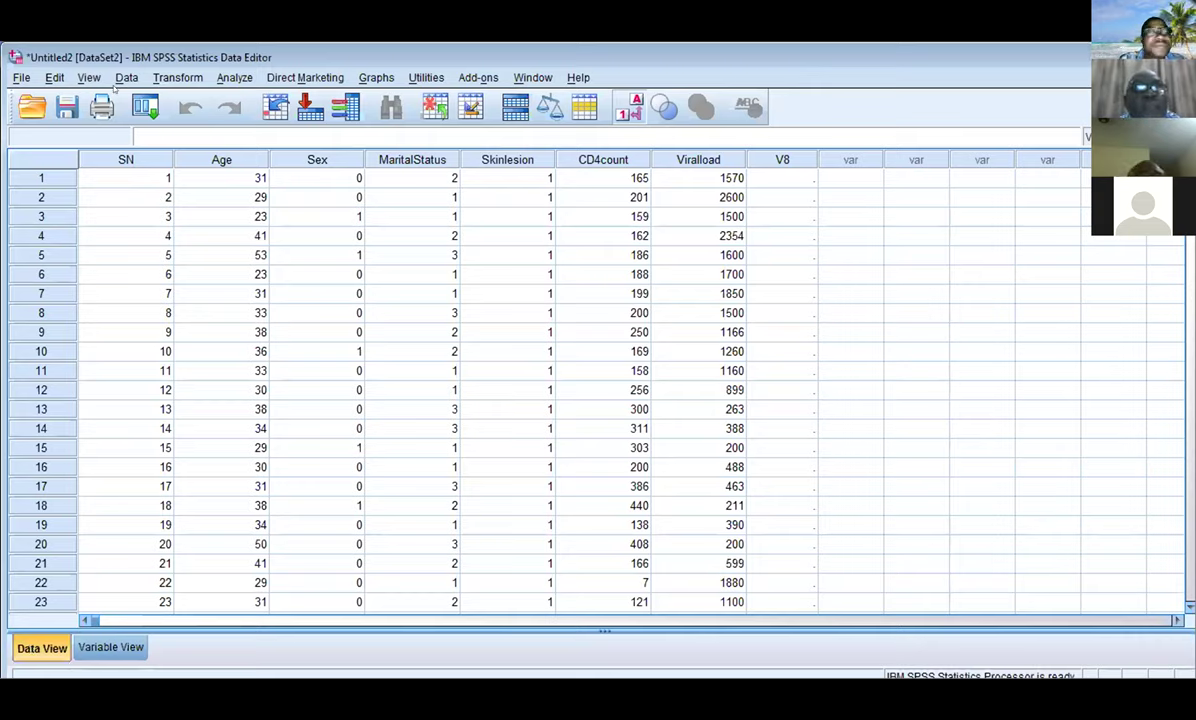
left_click(126, 77)
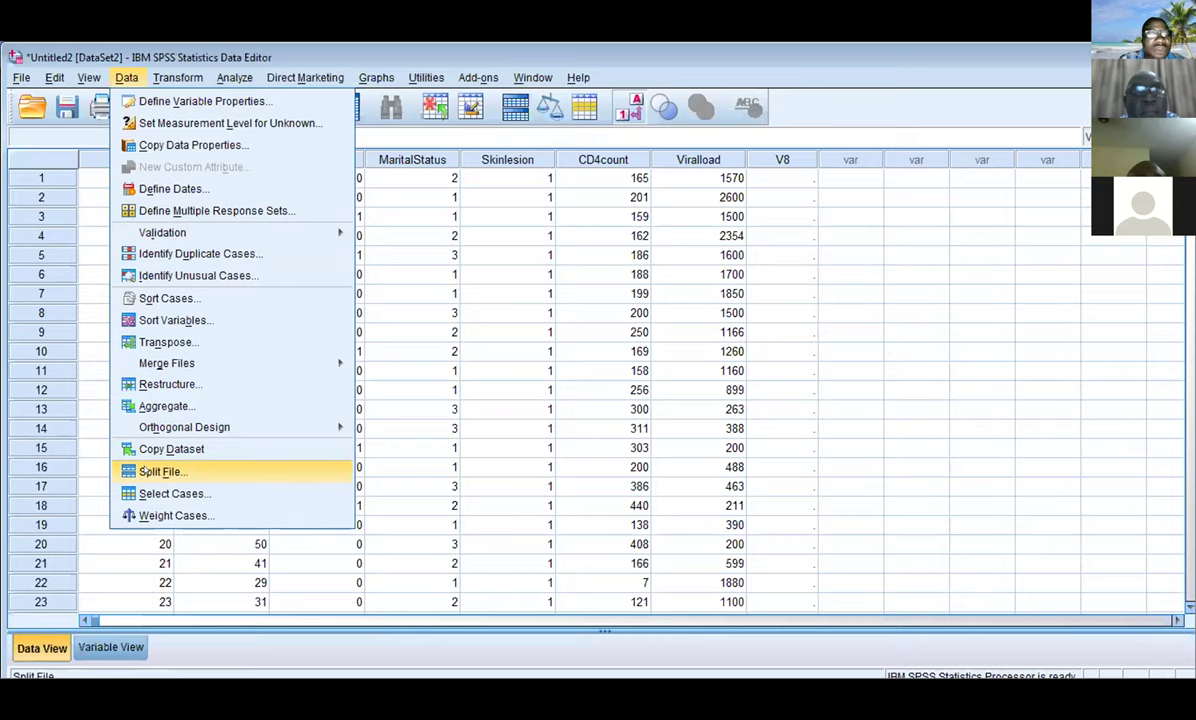
left_click(150, 471)
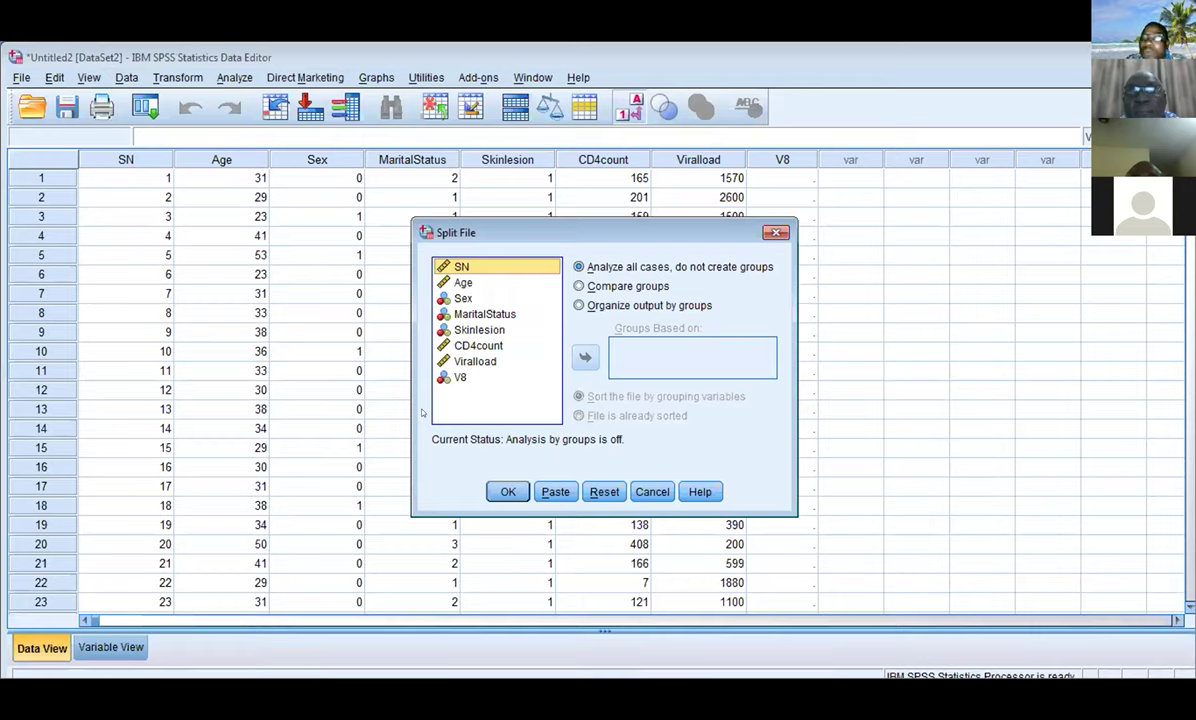
left_click(579, 306)
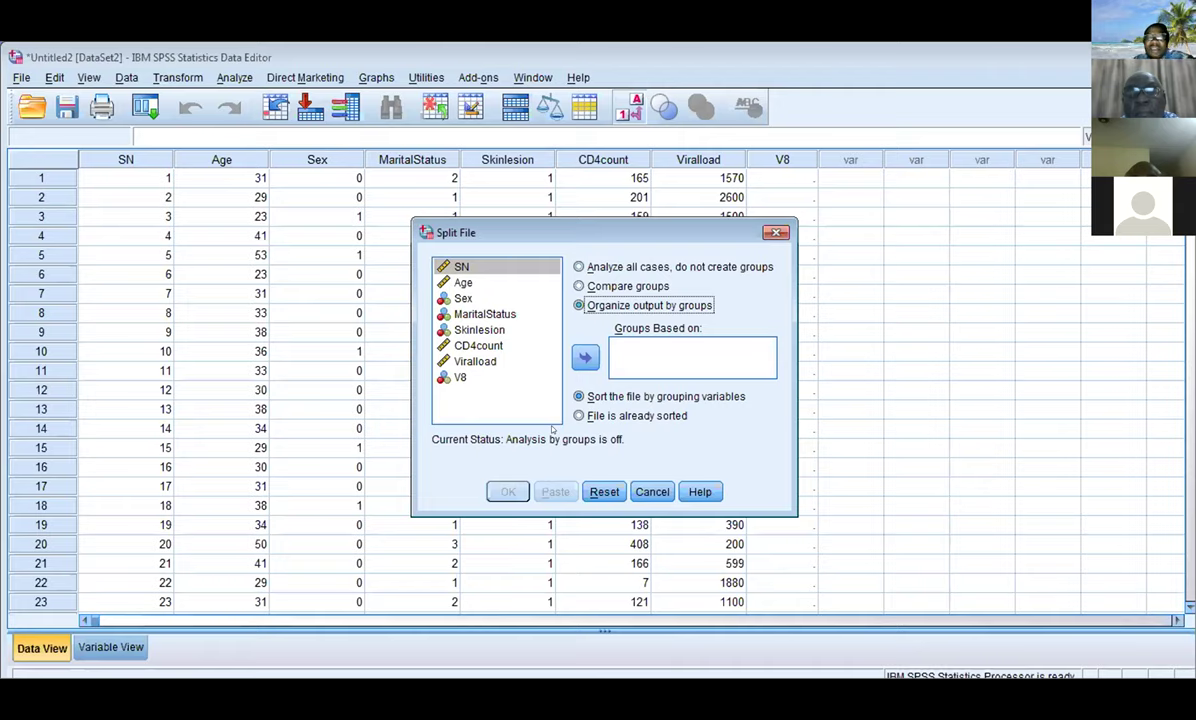
left_click(442, 267)
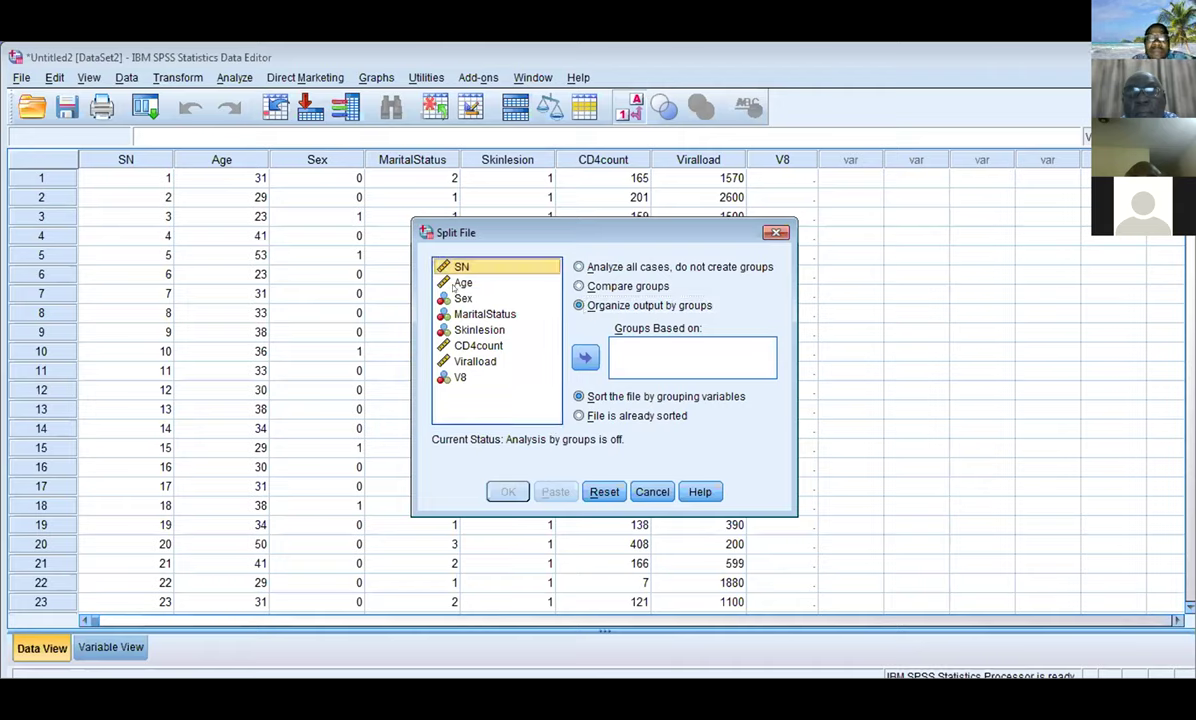
left_click(462, 298)
left_click(585, 357)
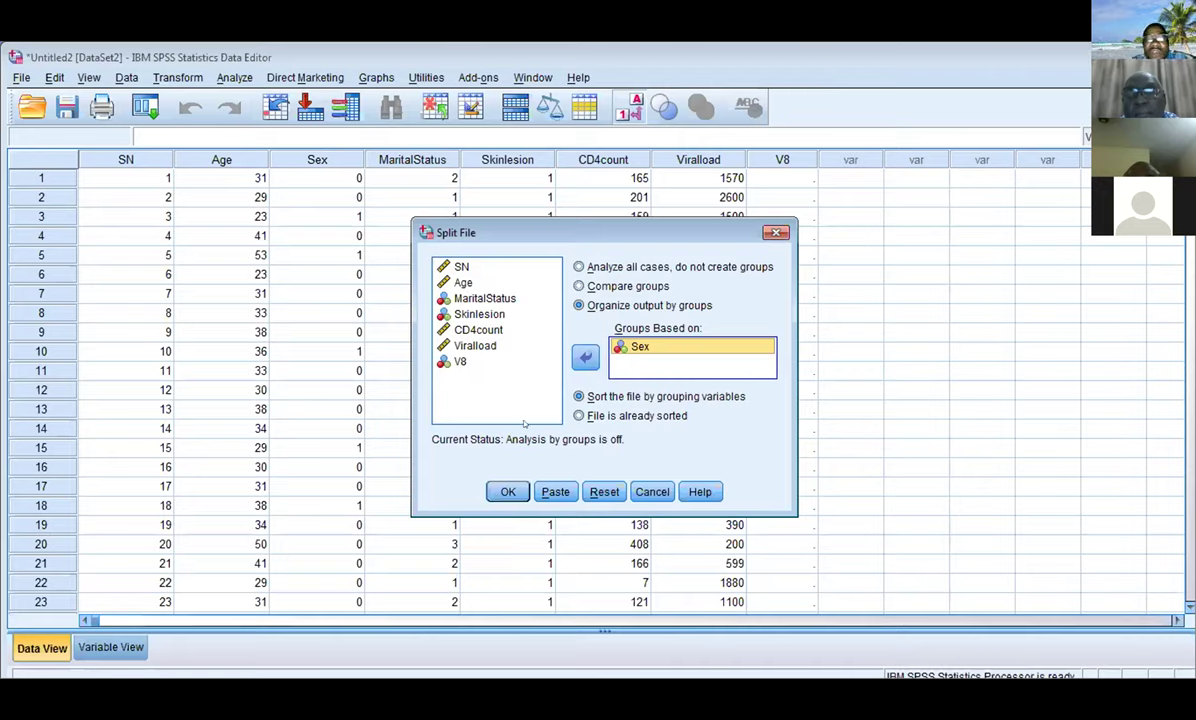
left_click(507, 490)
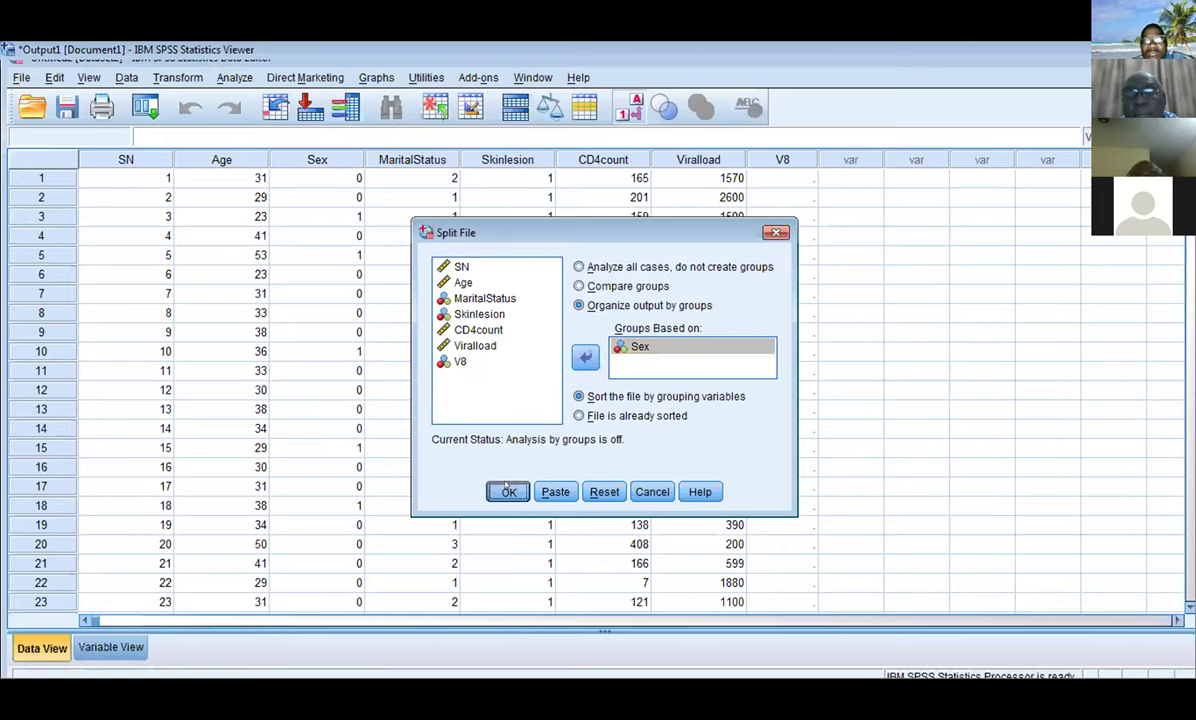
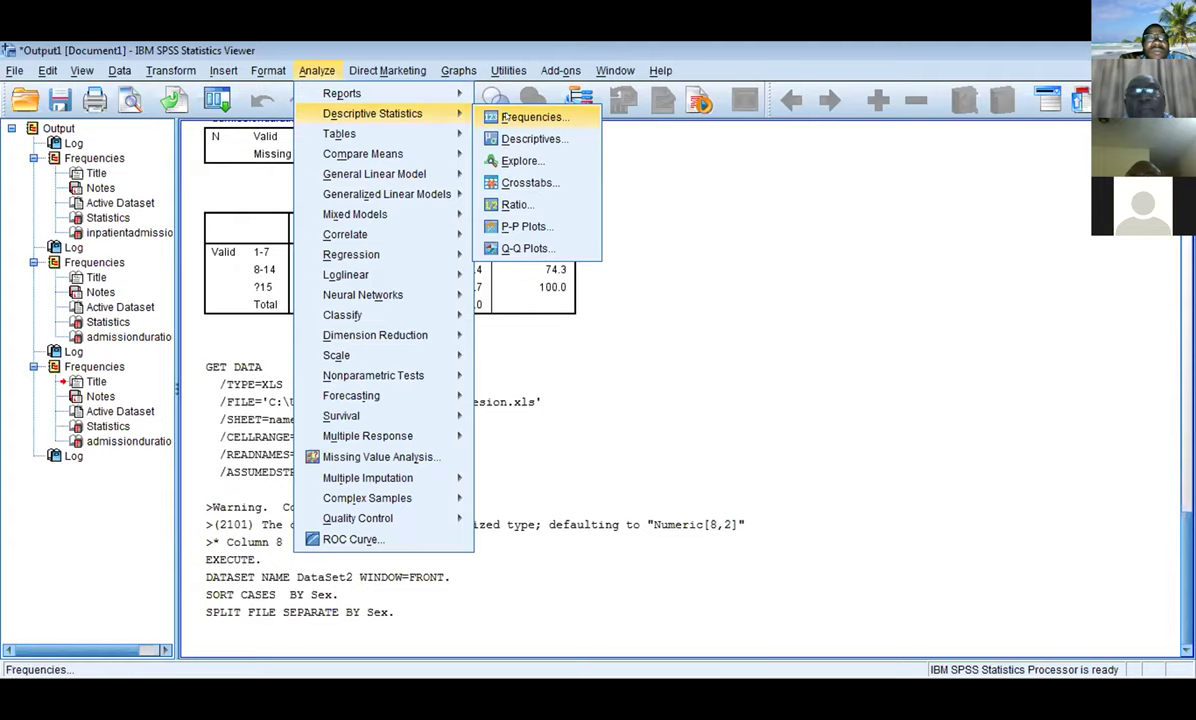
Run a Frequencies analysis with a frequency table for Skinlesion and review the output for both Sex groups
left_click(507, 117)
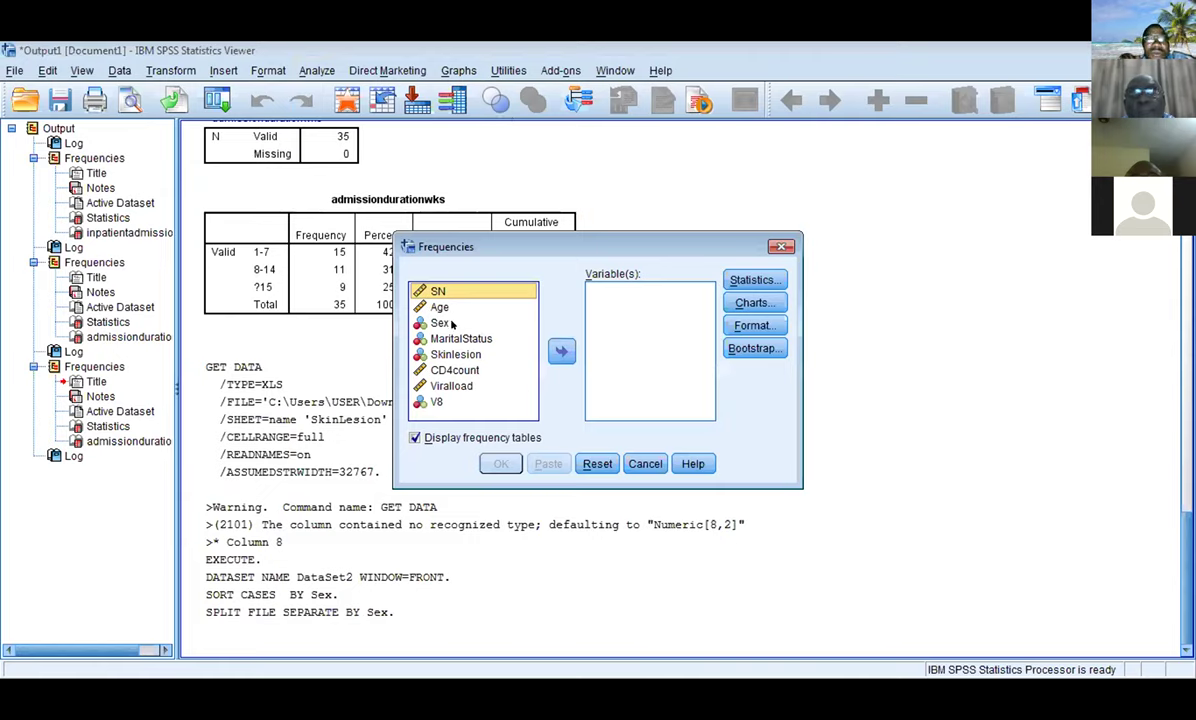
left_click(455, 354)
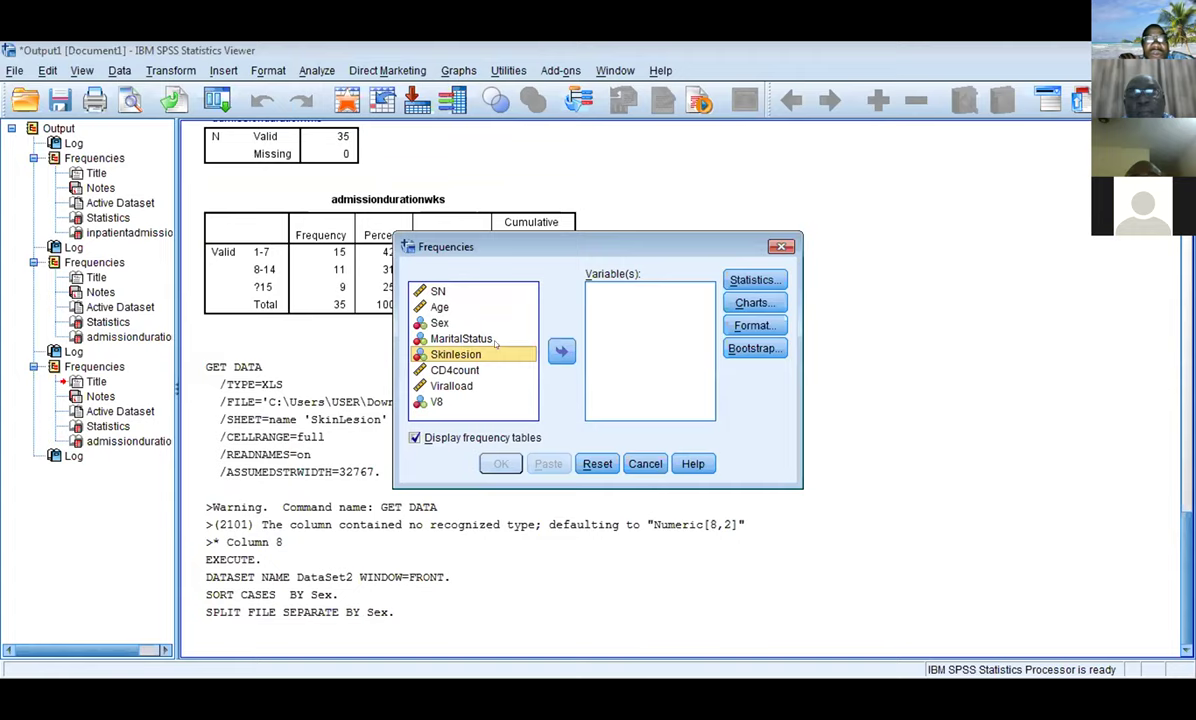
left_click(561, 350)
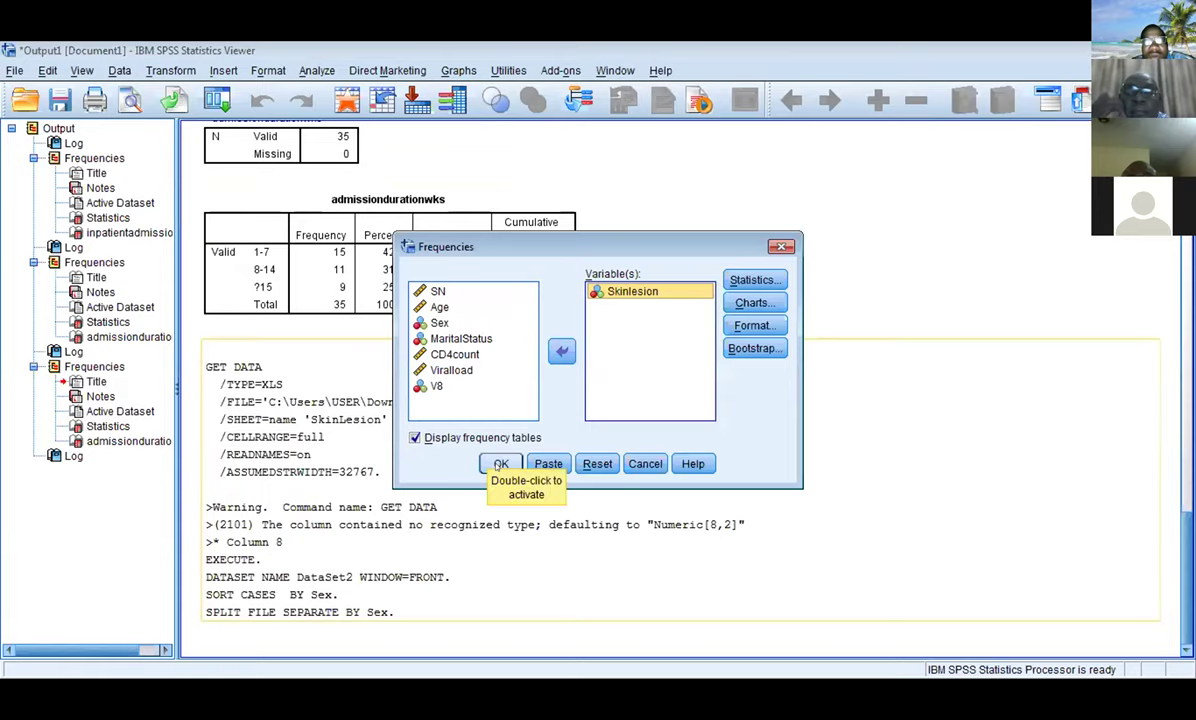
left_click(498, 464)
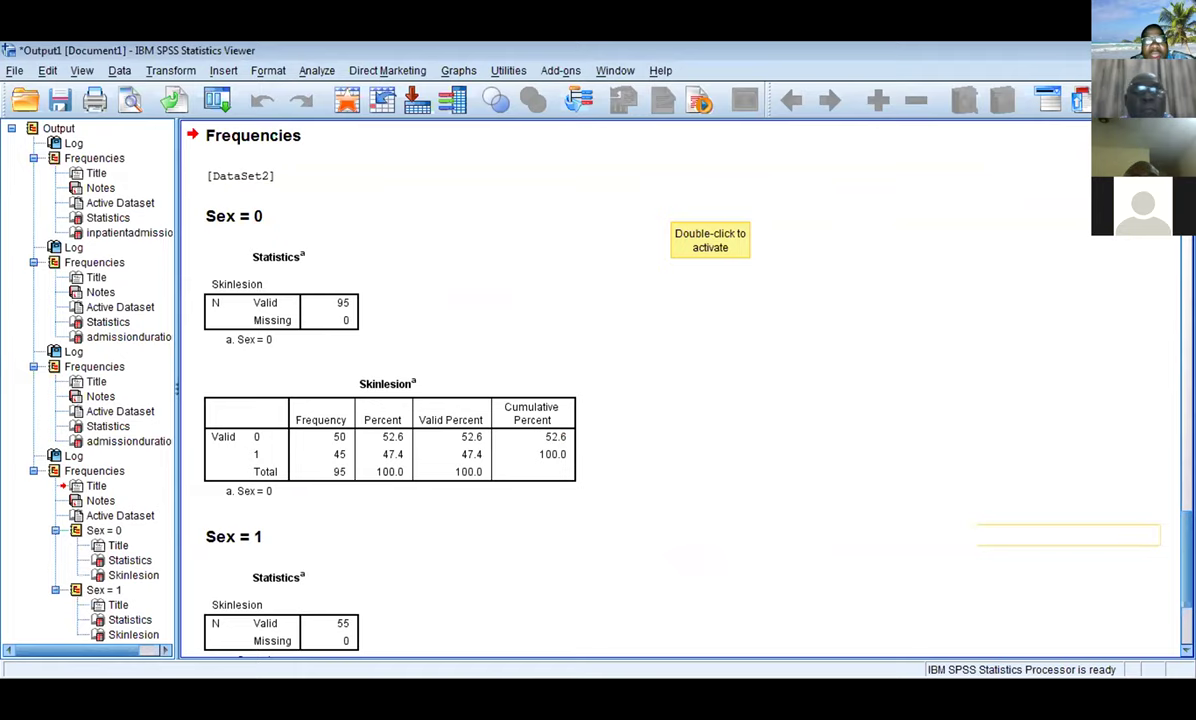
scroll(640, 390, "down", 5)
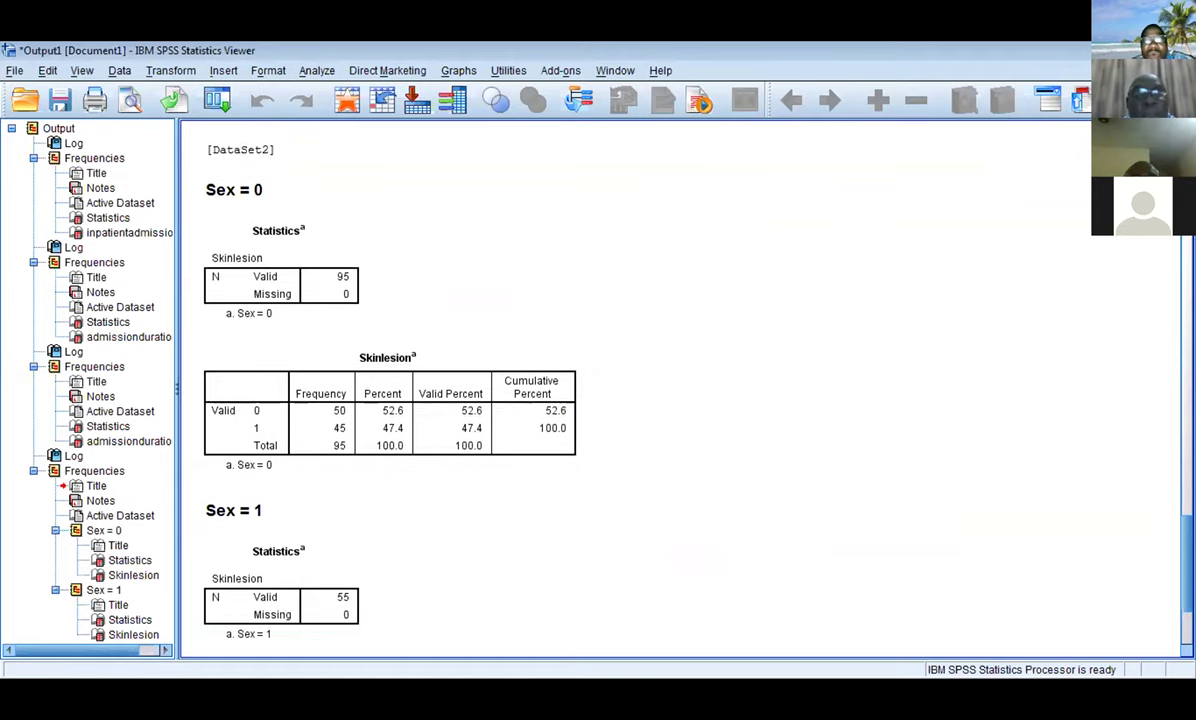
scroll(640, 390, "down", 3)
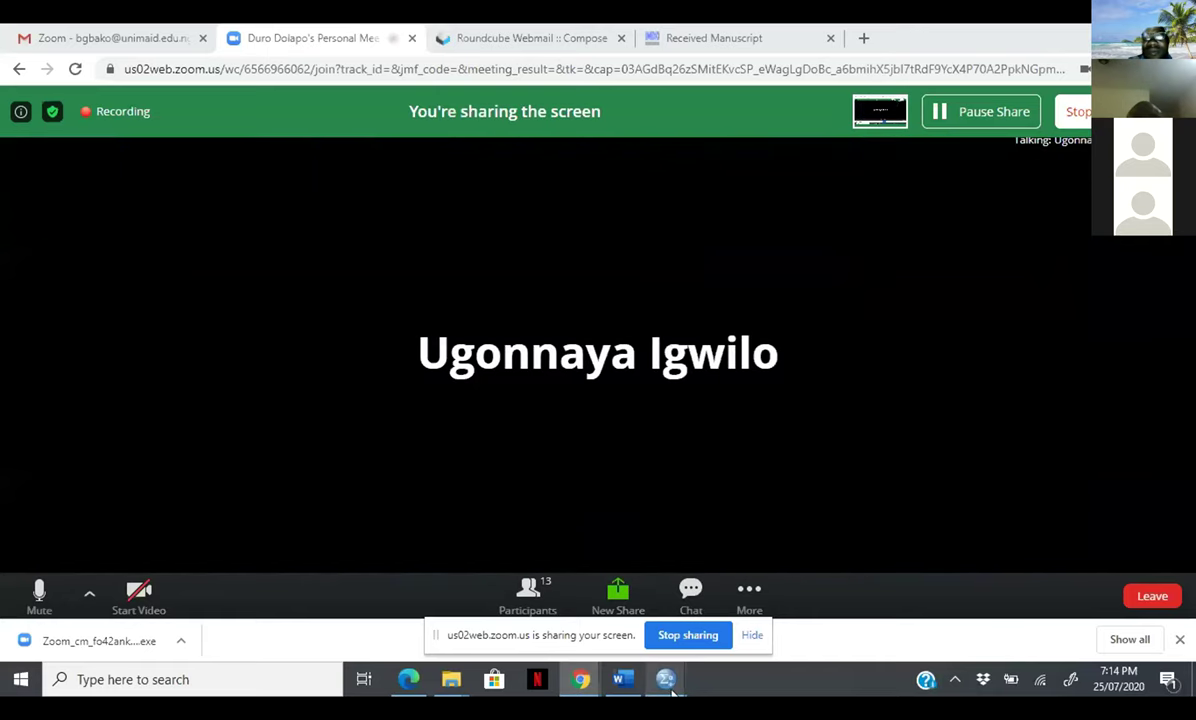
Switch to the SkinLesion.sav dataset in SPSS and select the Skinlesion values in rows 9 to 17
mouse_move(666, 677)
left_click(699, 603)
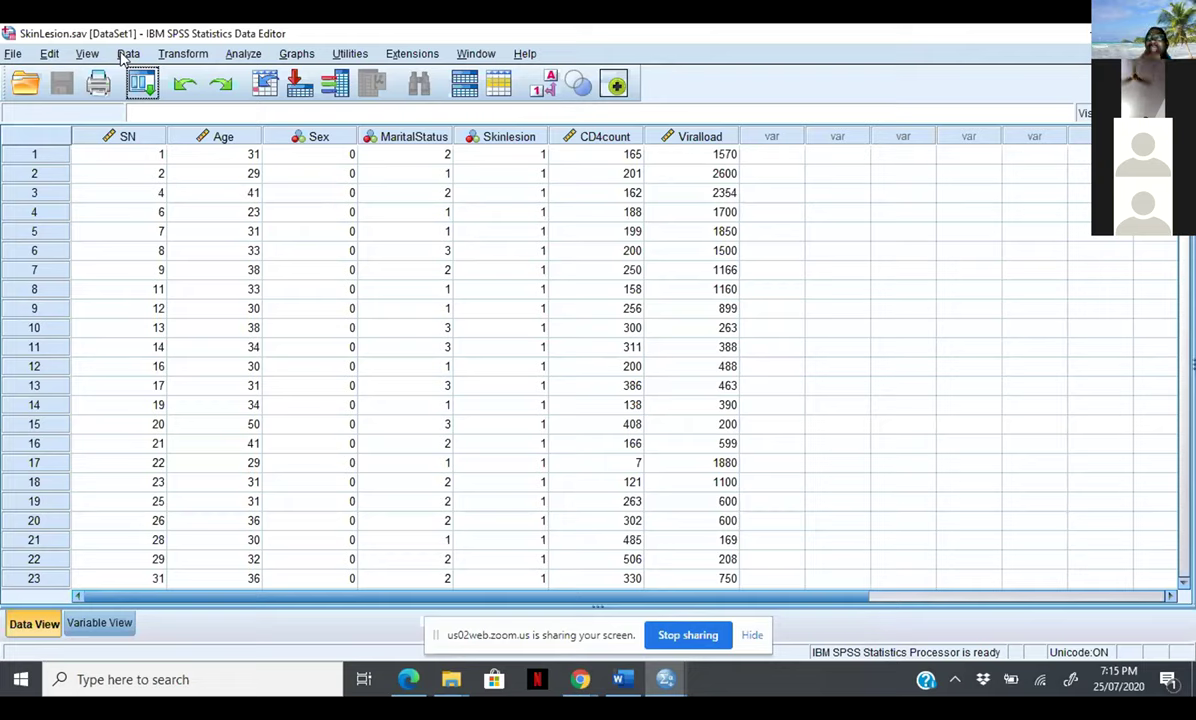
left_click_drag(500, 308, 500, 462)
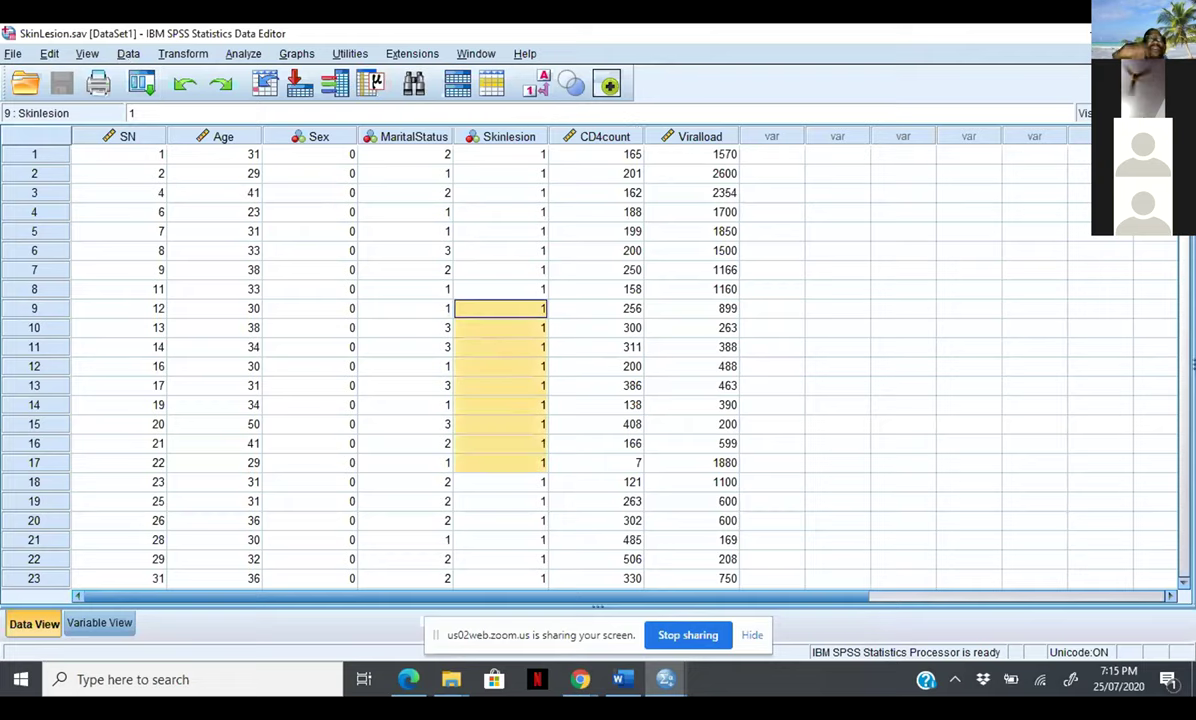
Look through the Sex and Skinlesion values down to the last case and back to the first
left_click(1184, 566)
left_click(1184, 566)
left_click(1184, 566)
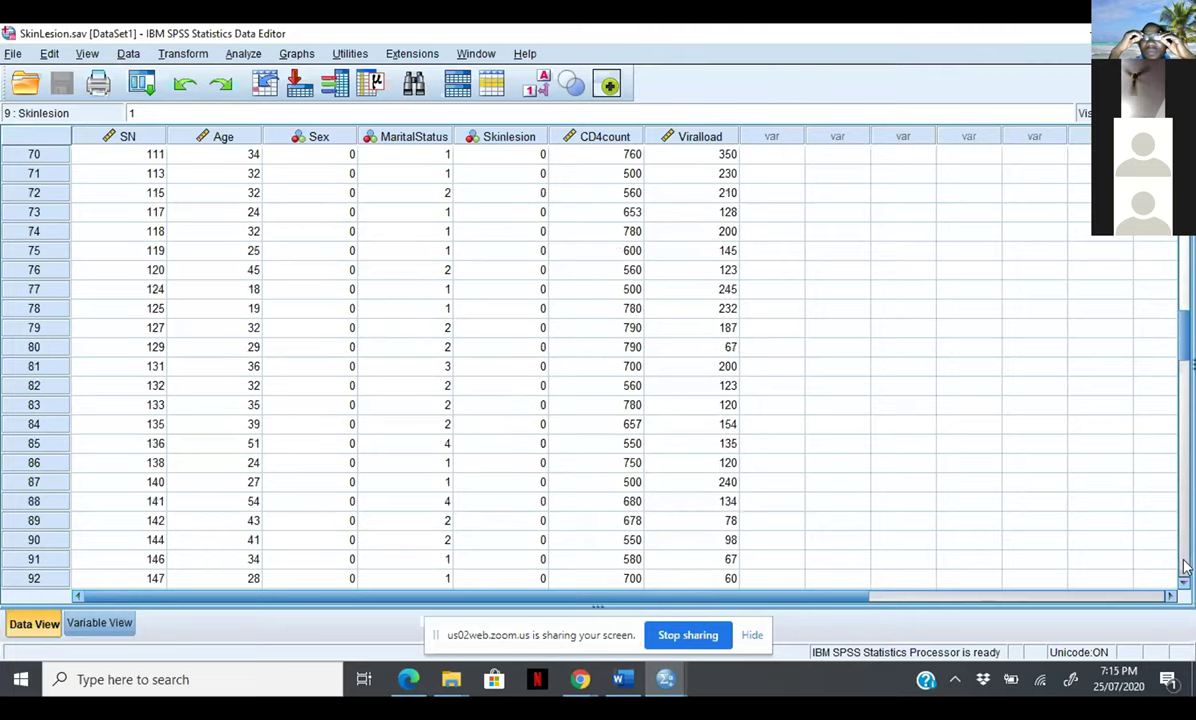
left_click(1184, 566)
left_click(1184, 566)
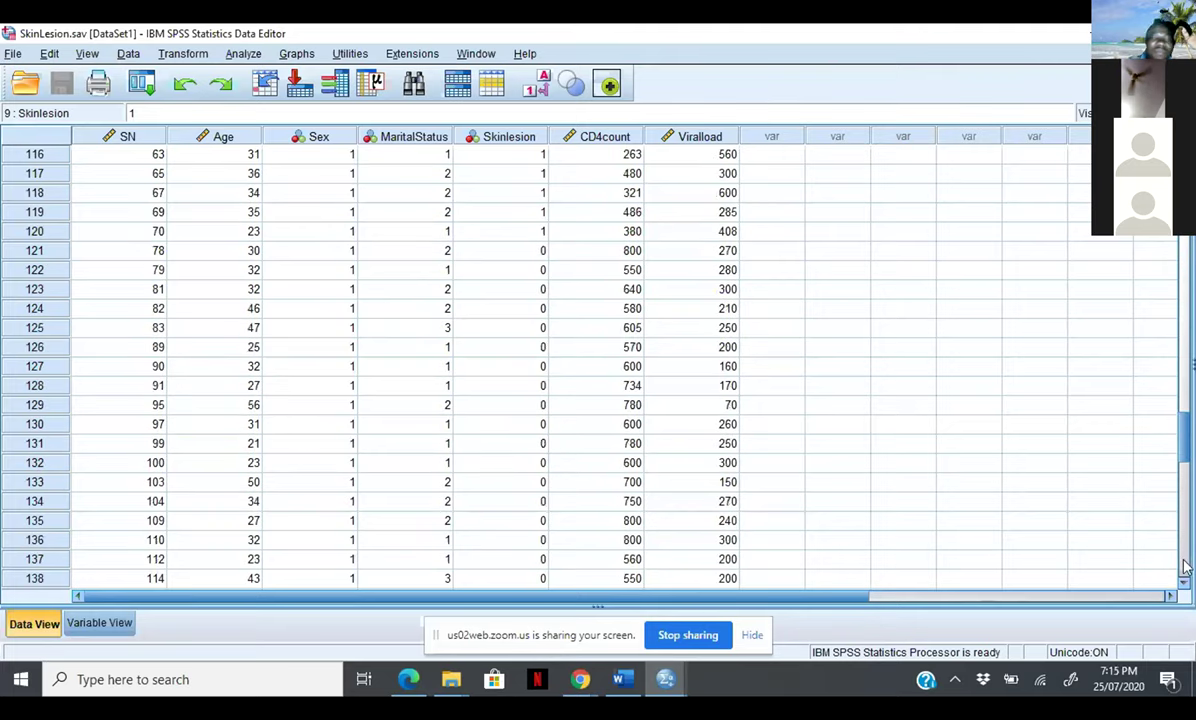
left_click(1184, 566)
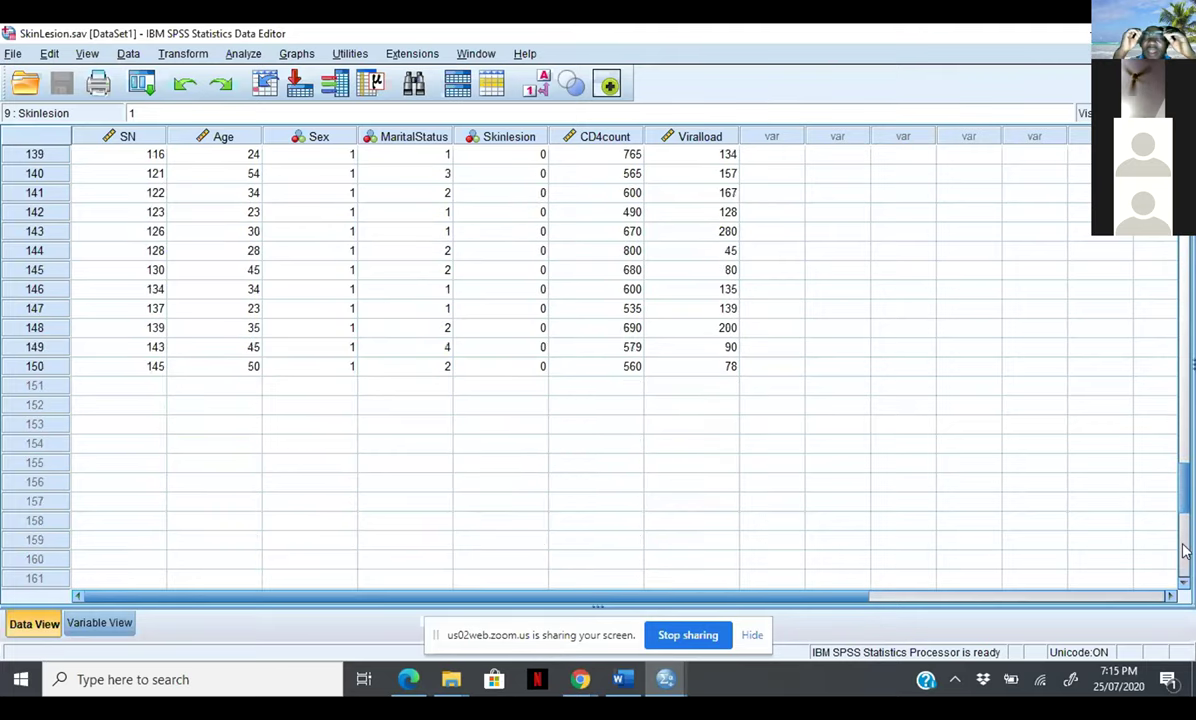
left_click(1184, 291)
left_click(1184, 291)
left_click(1184, 291)
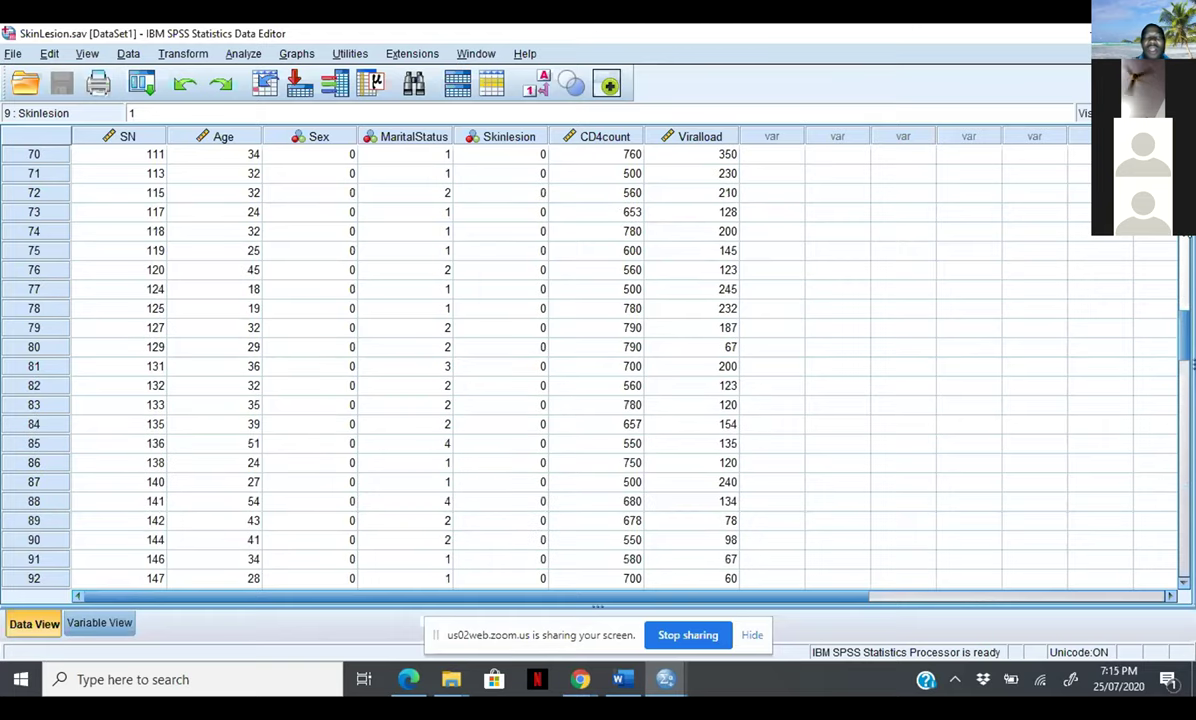
left_click(1184, 250)
left_click(1184, 250)
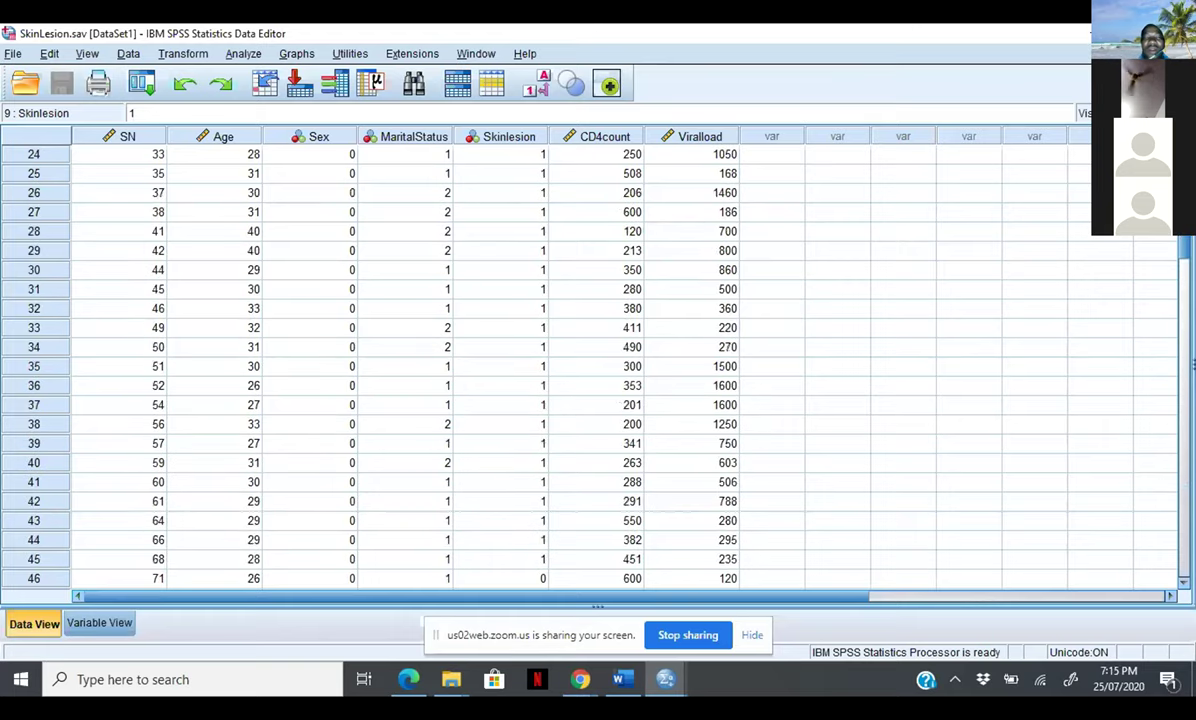
left_click(1184, 250)
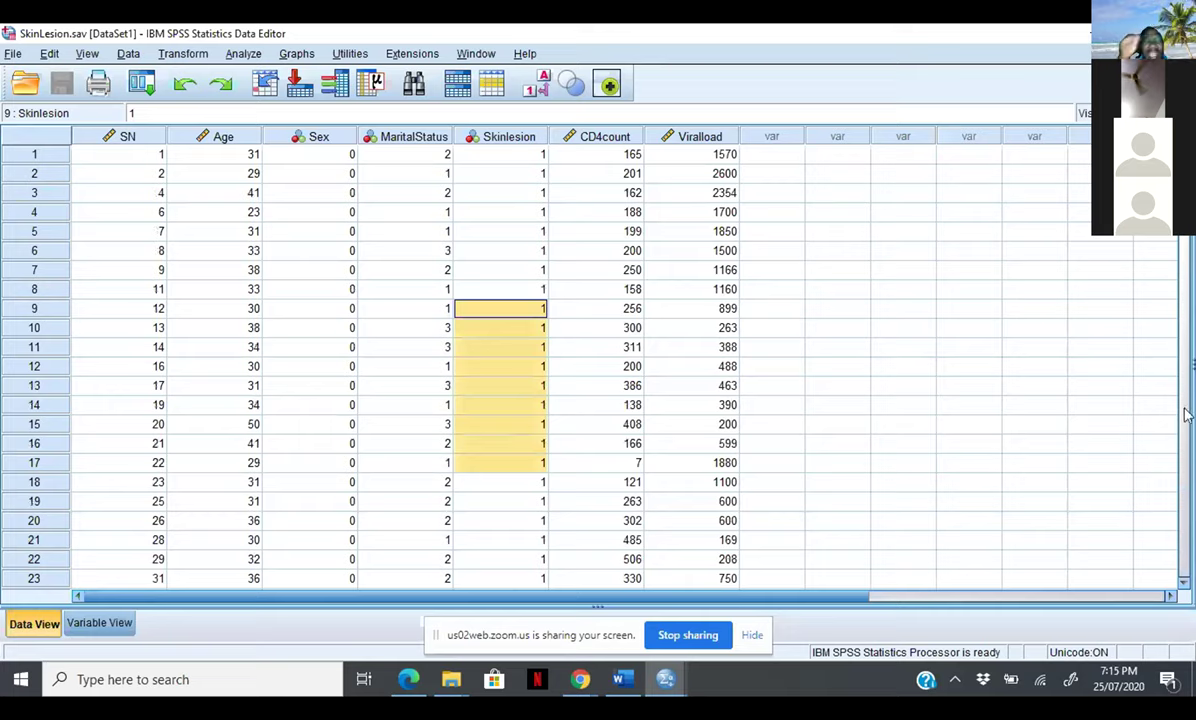
Examine where Skinlesion changes from 1 to 0 among the Sex 0 cases and return to the first case
left_click(1185, 455)
left_click(1185, 455)
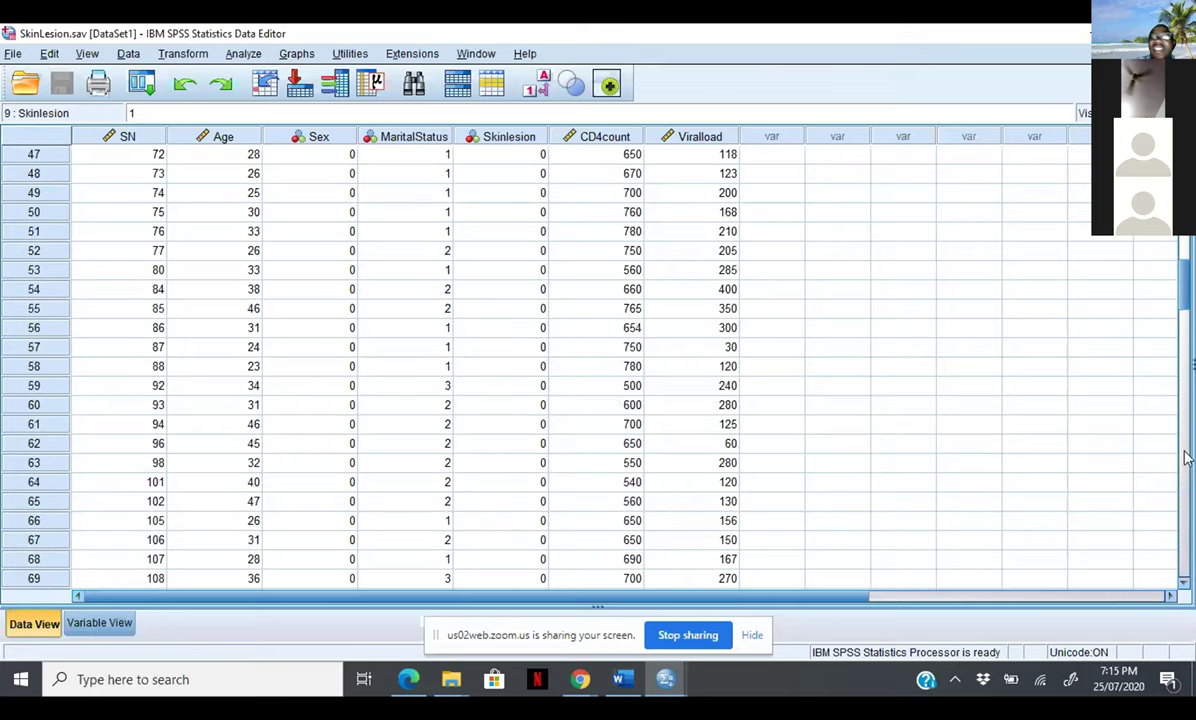
left_click(1185, 240)
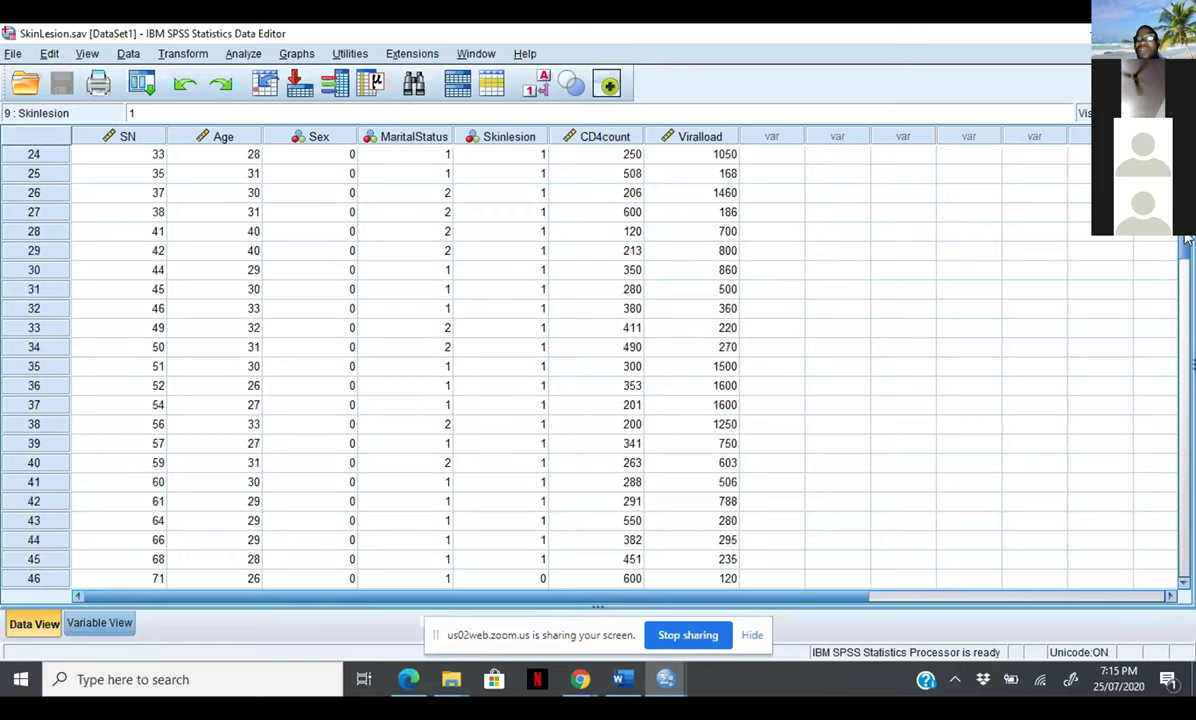
key("shift+Down")
key("shift+Down")
key("shift+Down")
key("shift+Down")
key("shift+Down")
key("shift+Down")
key("shift+Down")
key("shift+Down")
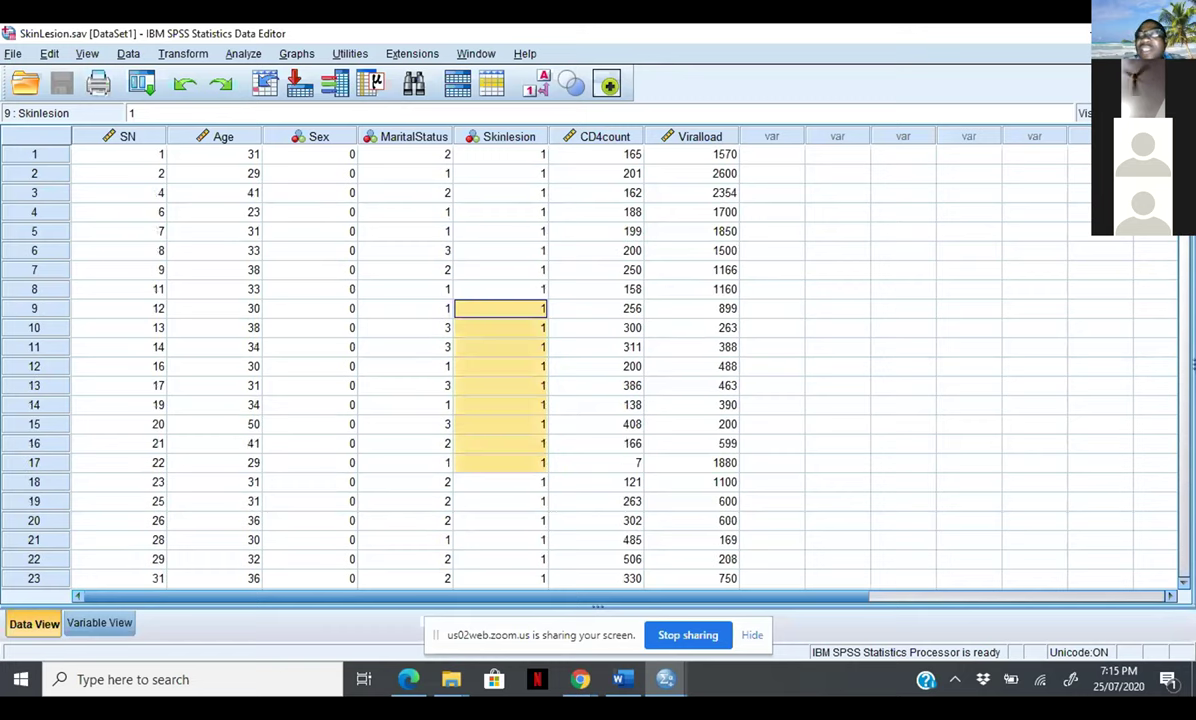
Examine the Skinlesion values among the Sex 1 cases around rows 107 to 138
left_click(1185, 410)
left_click(1185, 410)
left_click(1185, 410)
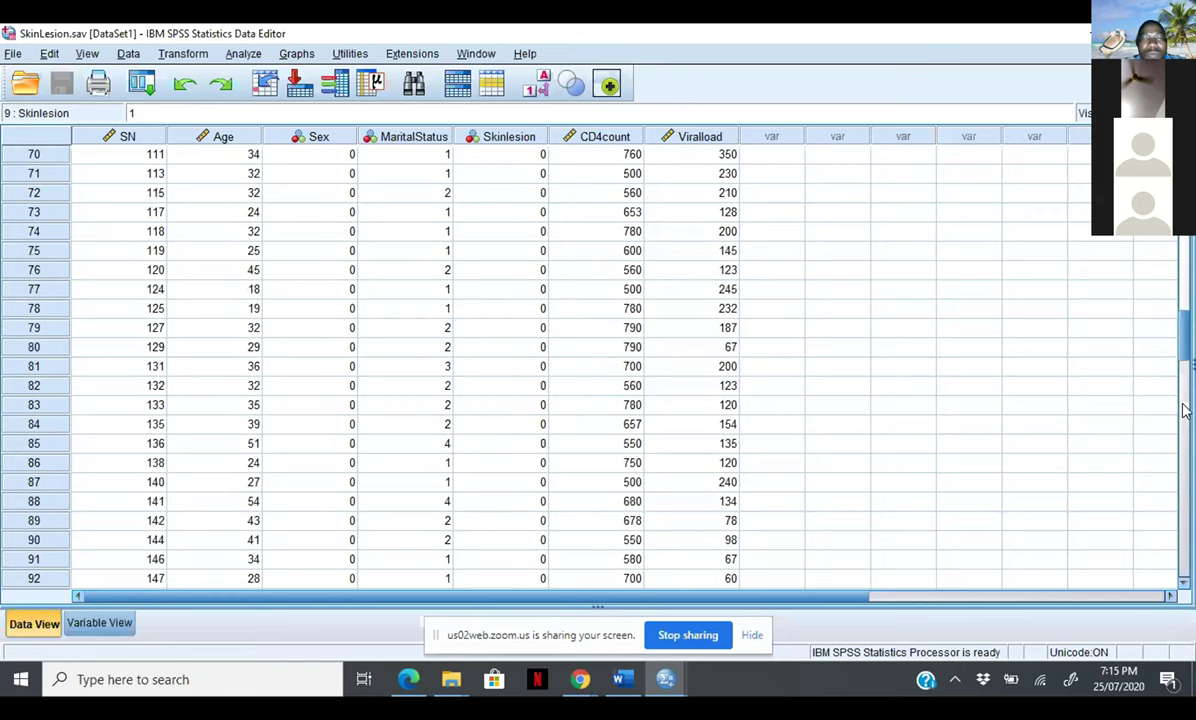
left_click(1185, 410)
left_click(1187, 447)
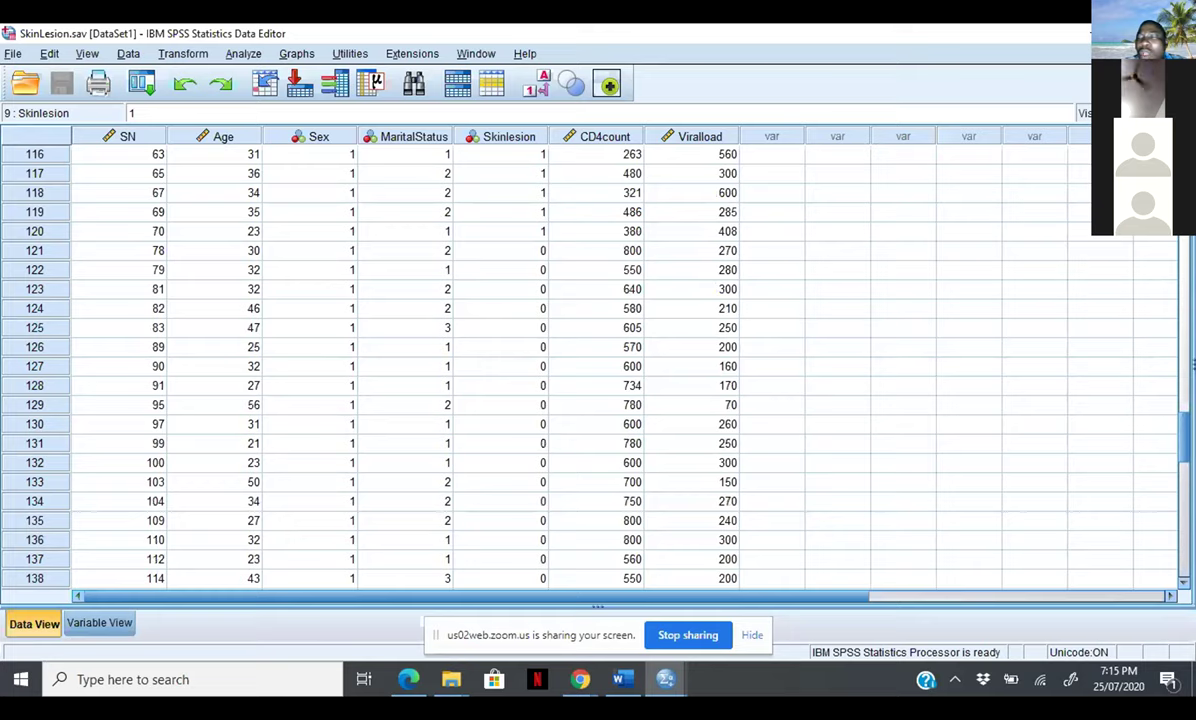
scroll(600, 365, "up", 9)
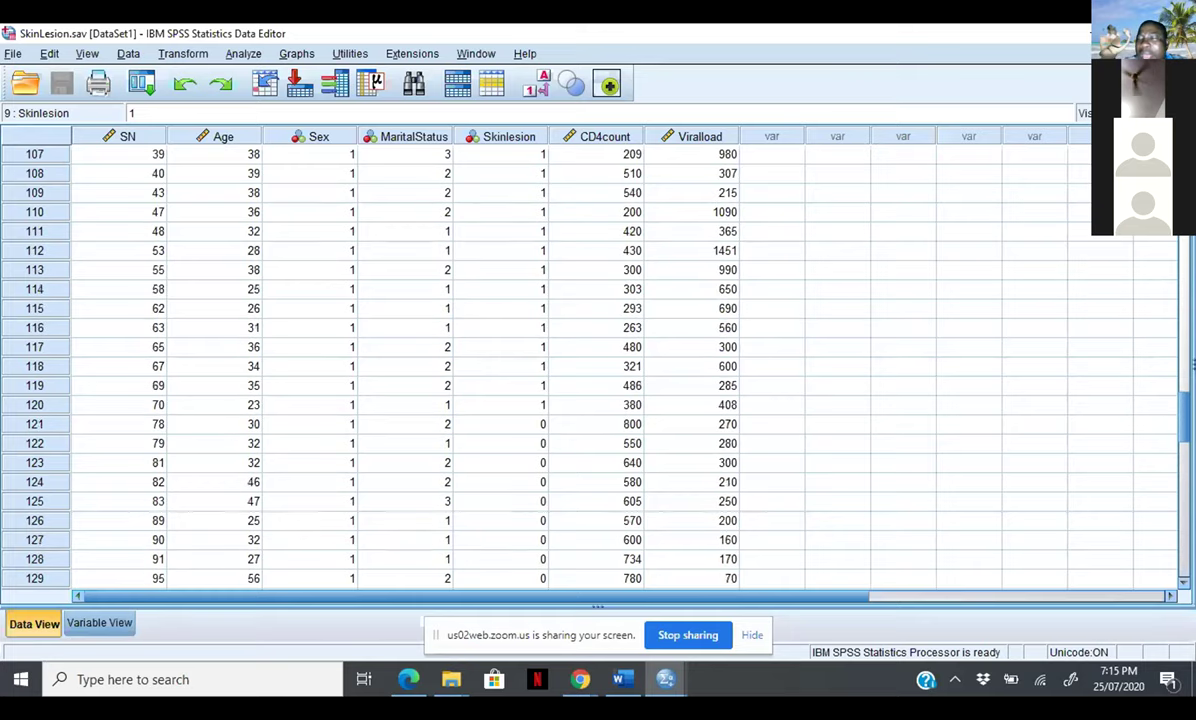
scroll(600, 365, "up", 12)
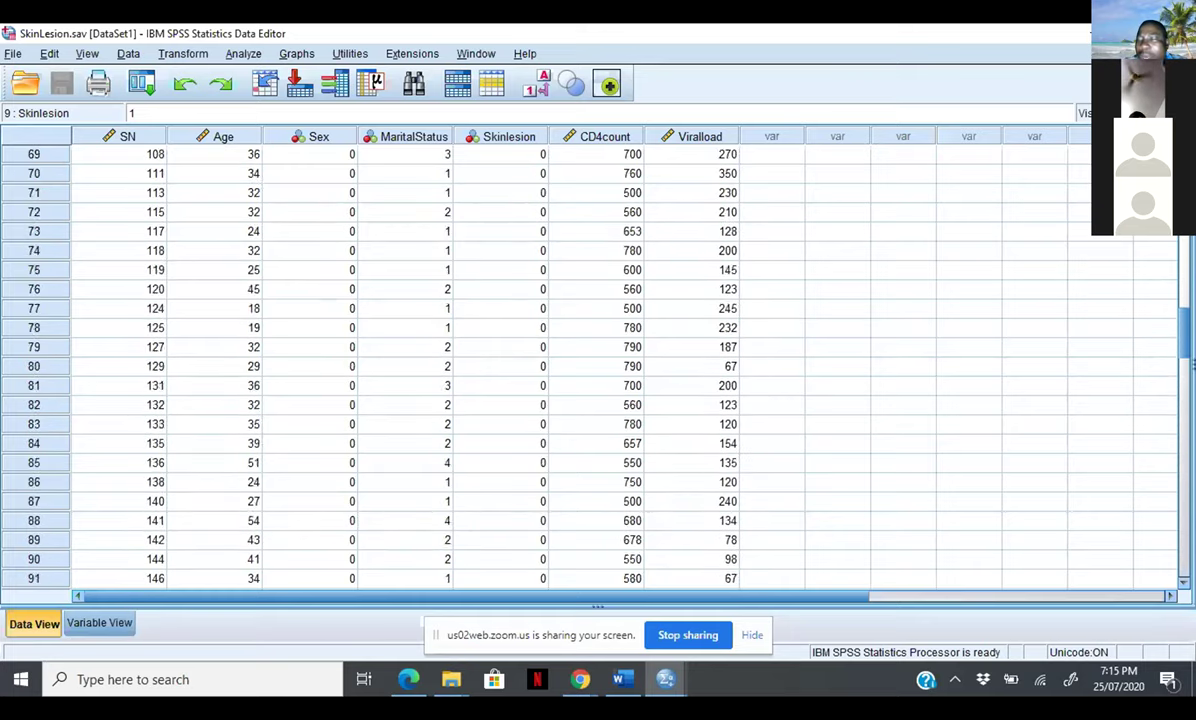
scroll(600, 365, "up", 5)
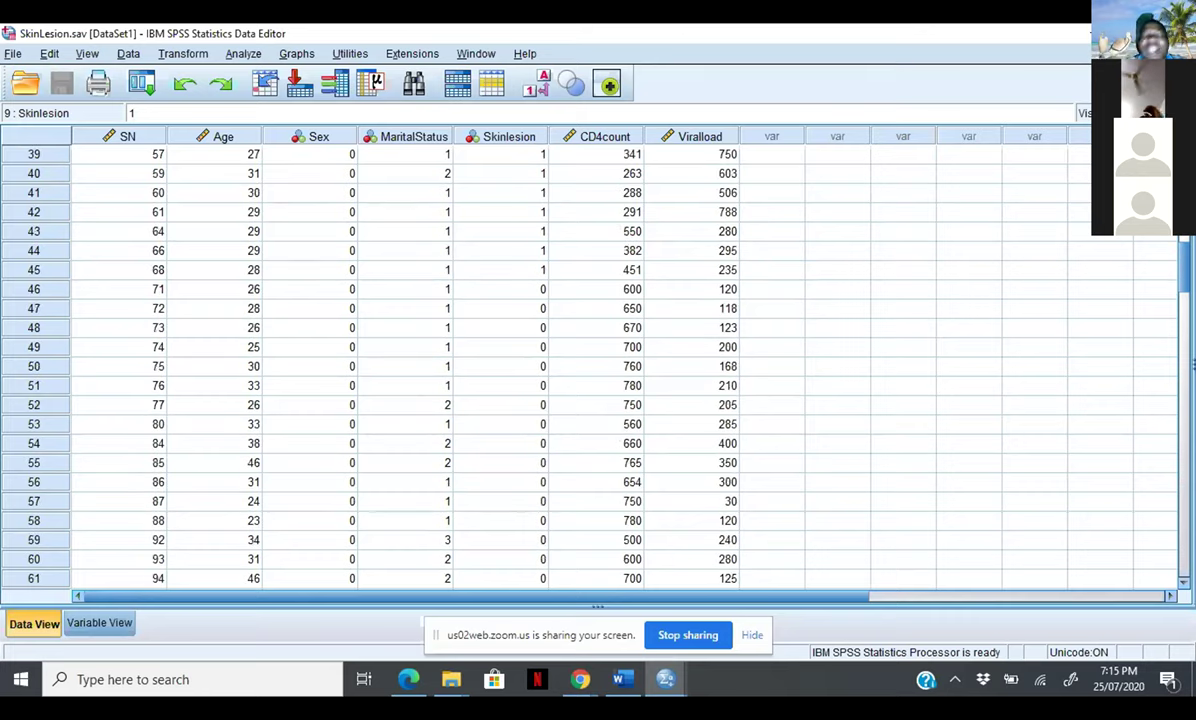
key("alt+Tab")
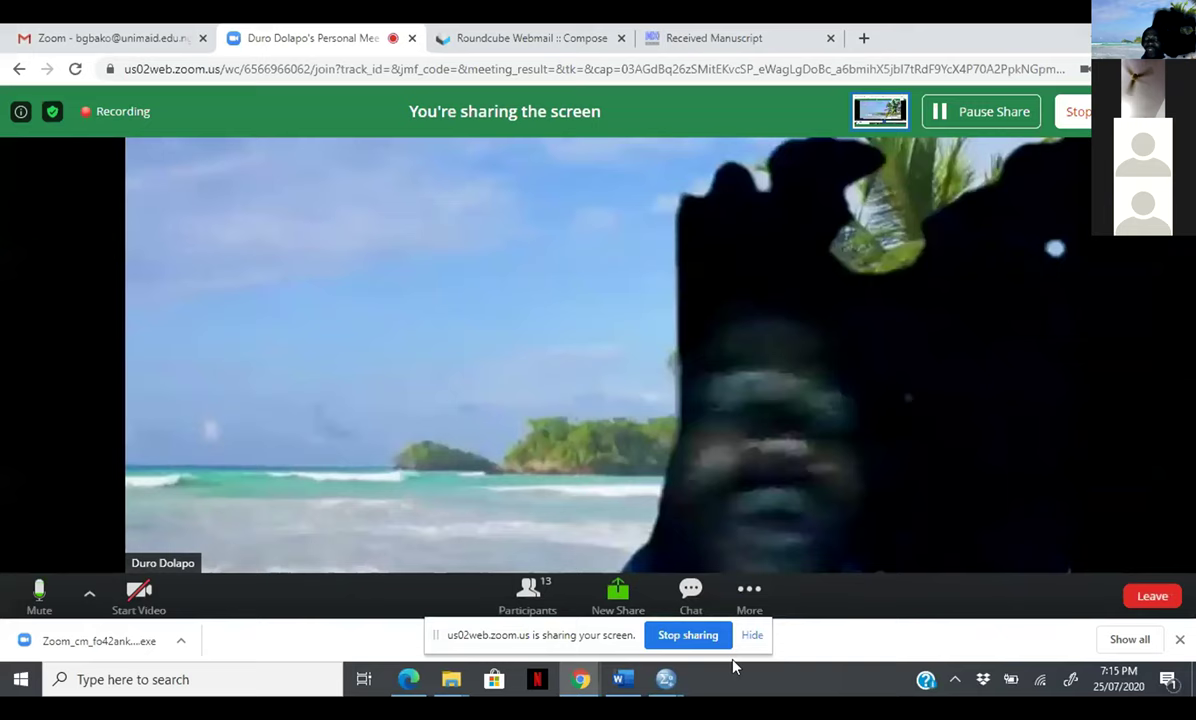
mouse_move(665, 679)
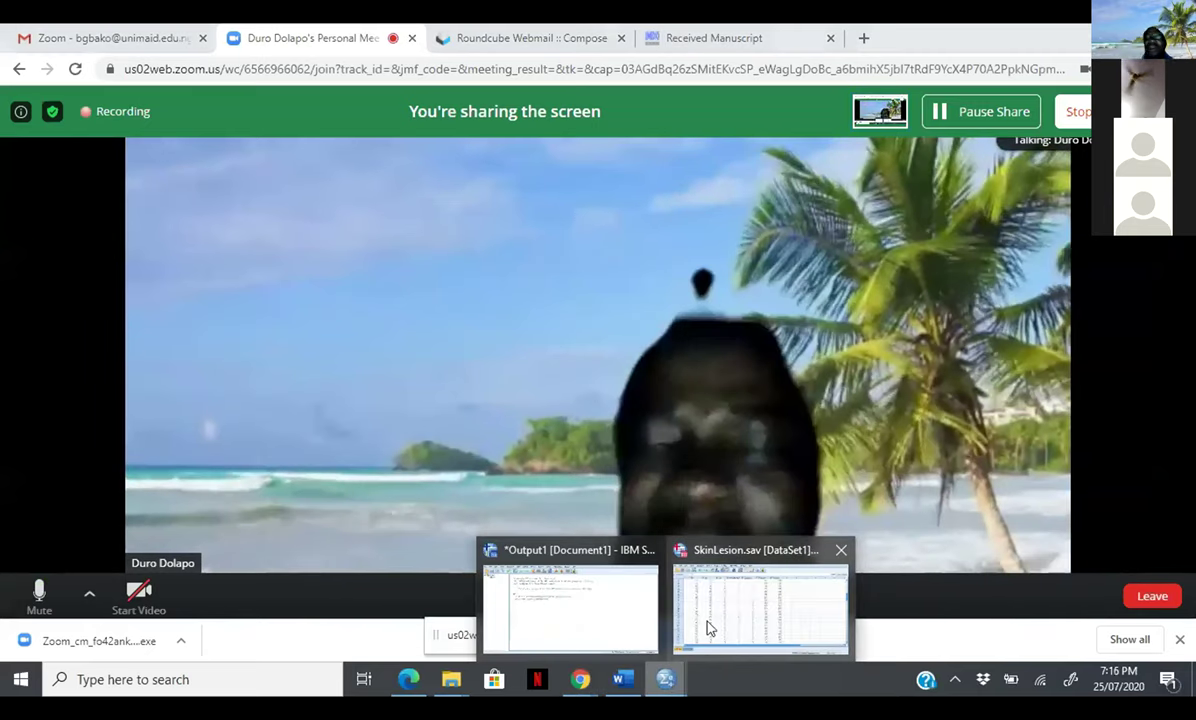
left_click(707, 628)
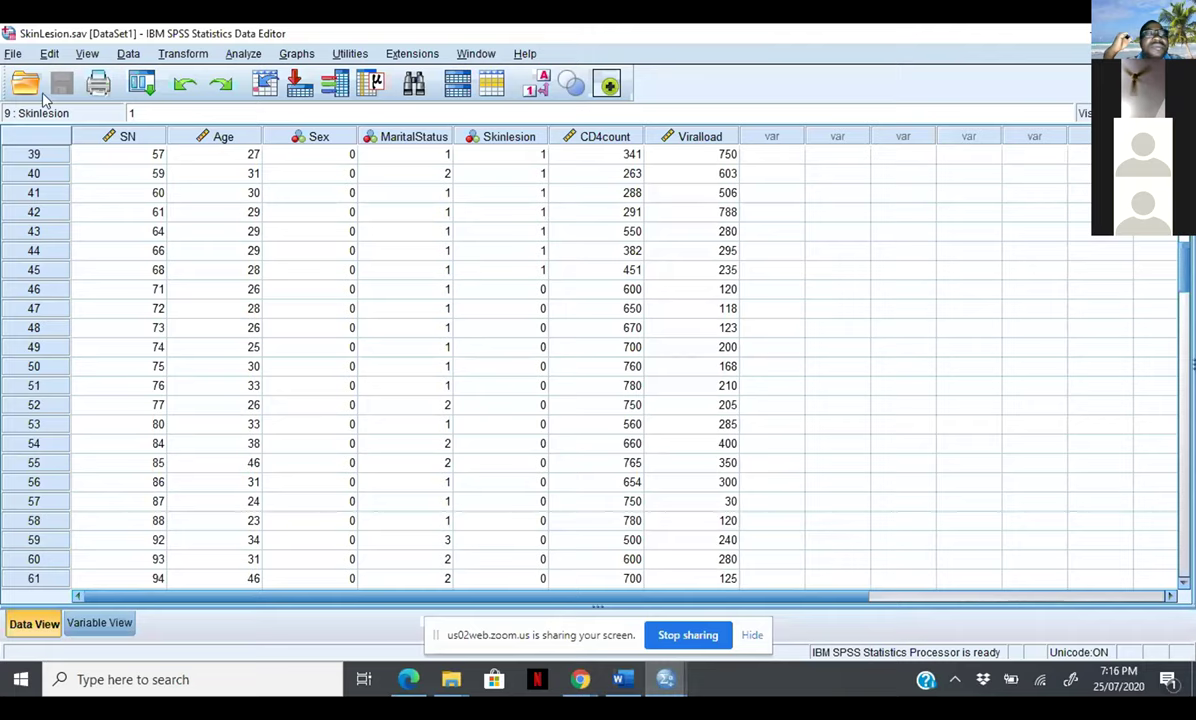
Open BMI.sav from the SPSS LESSONS folder and look through its cases down to row 40 and back to the first
left_click(13, 55)
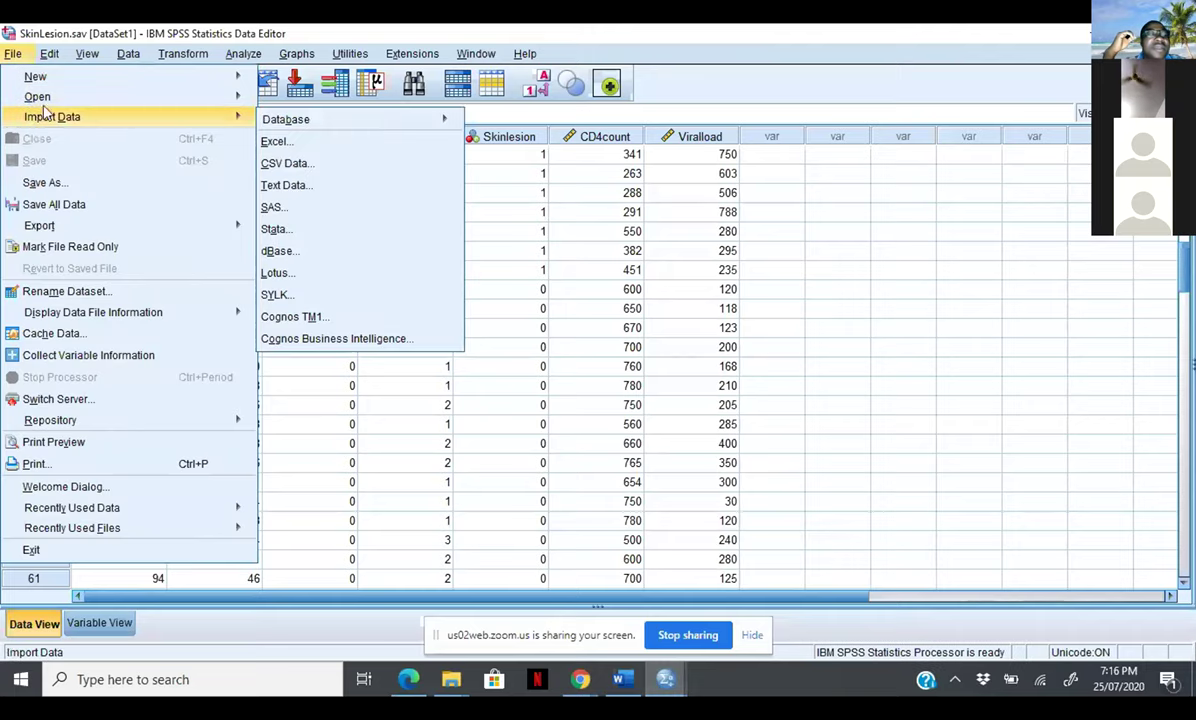
mouse_move(132, 98)
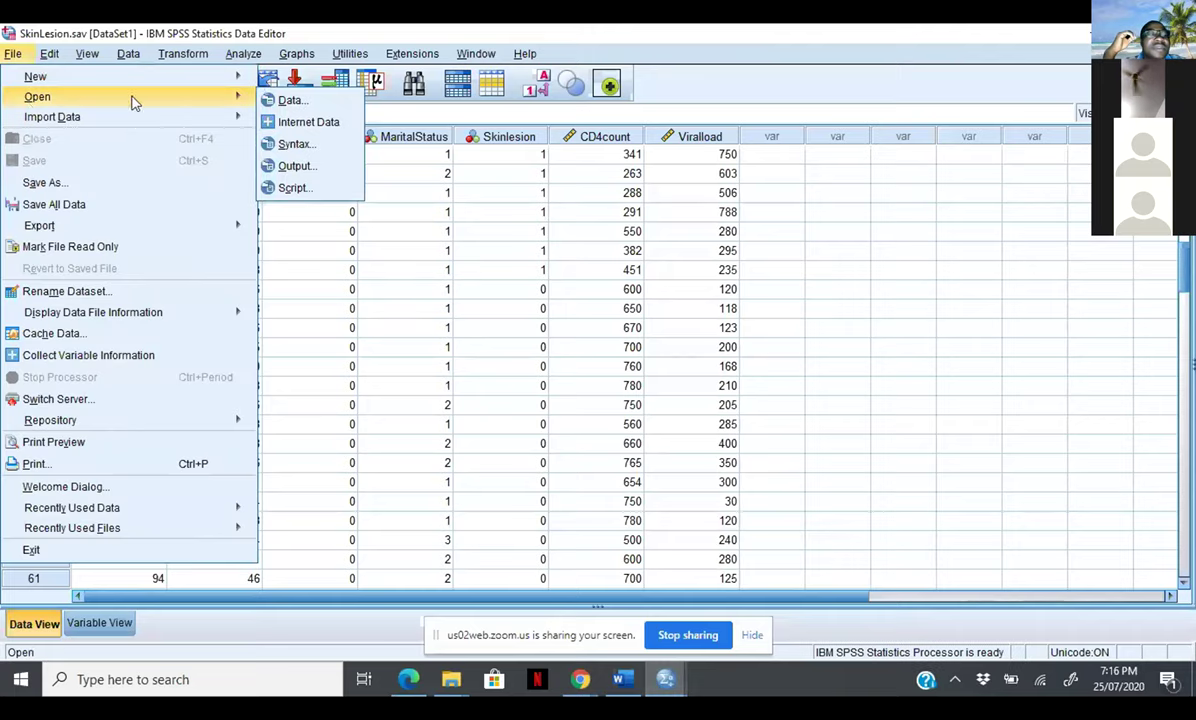
left_click(289, 102)
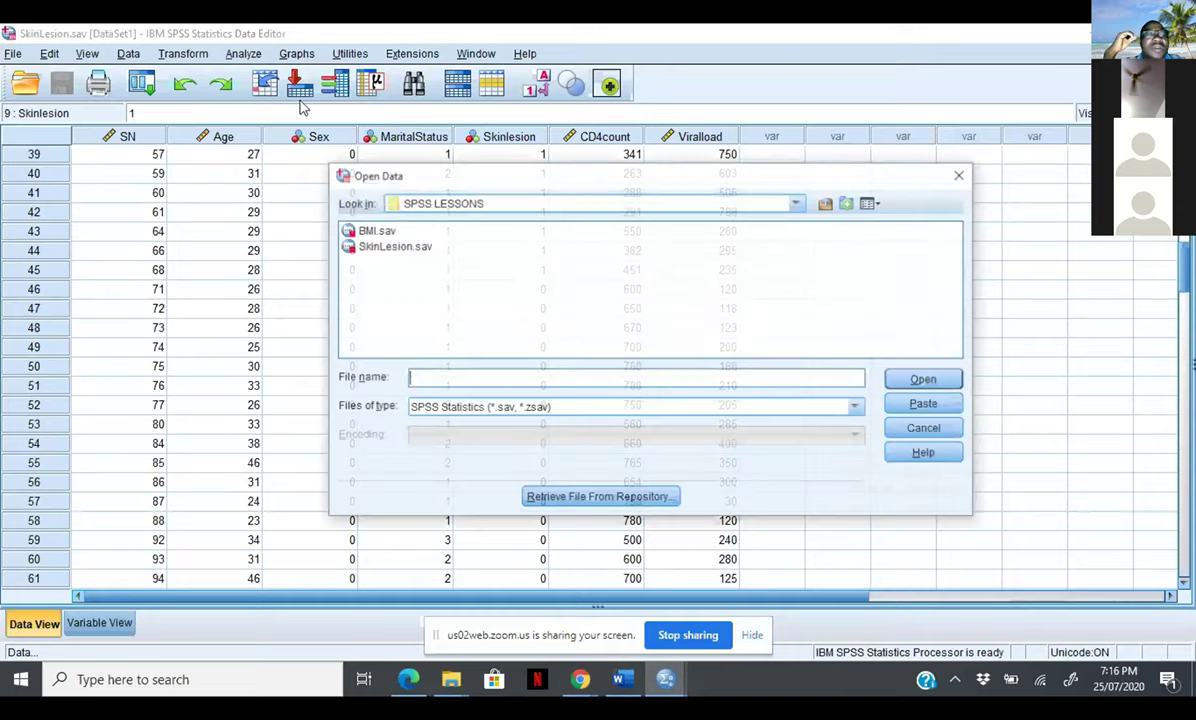
double_click(375, 230)
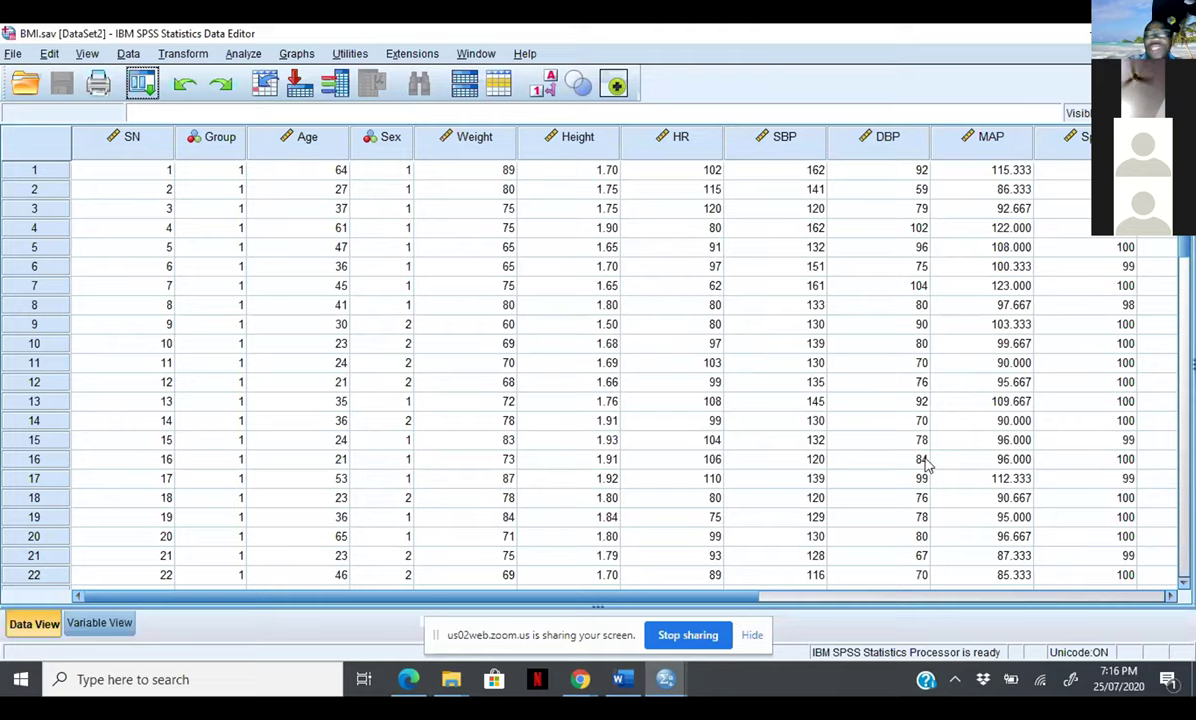
left_click(1186, 568)
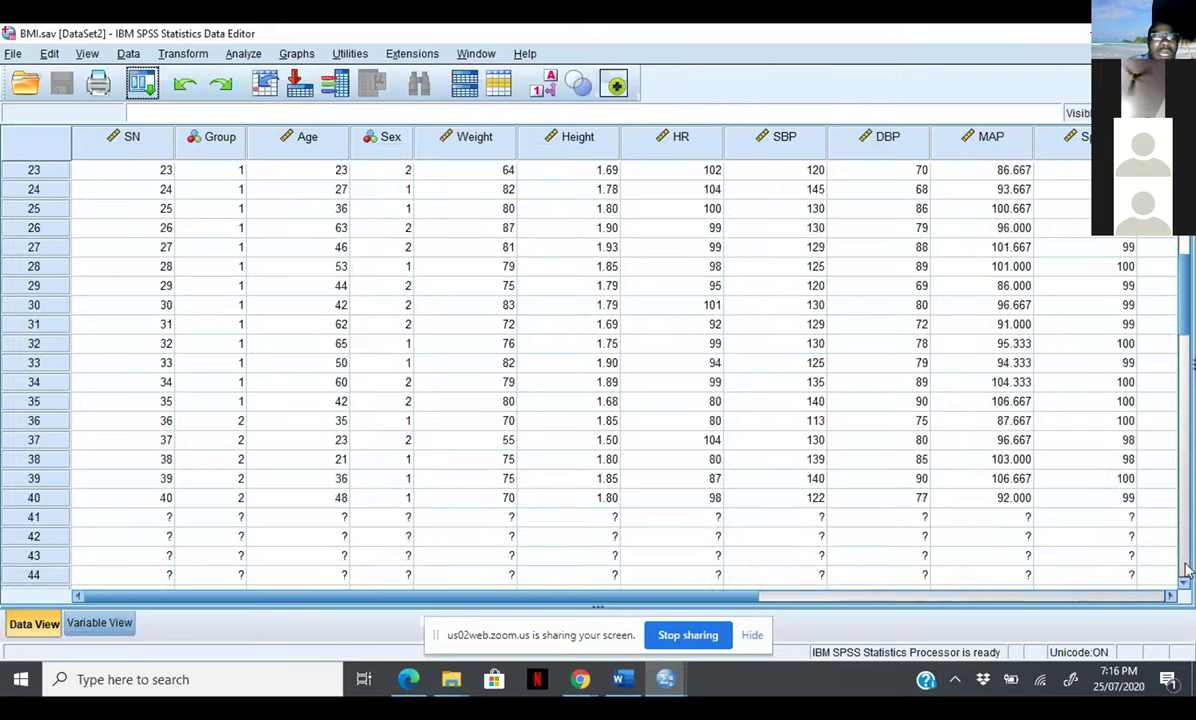
left_click(1183, 245)
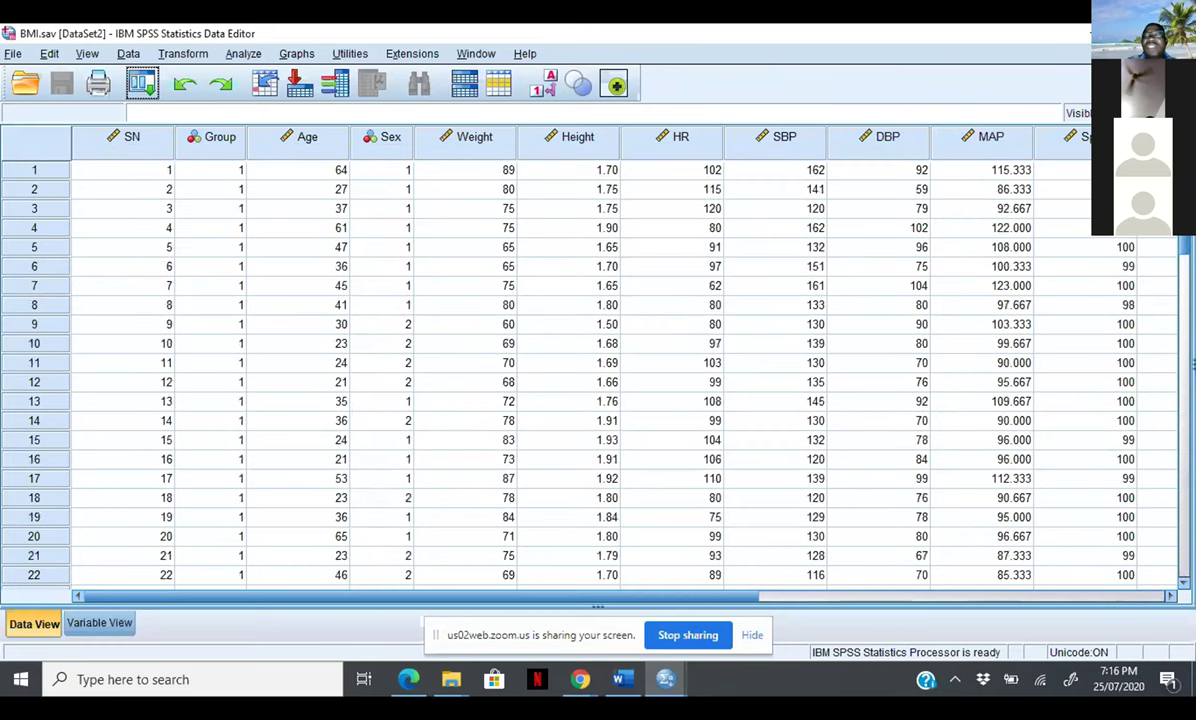
Split the BMI dataset with output organized by groups based on the Group variable, sorting the file by it
left_click(217, 142)
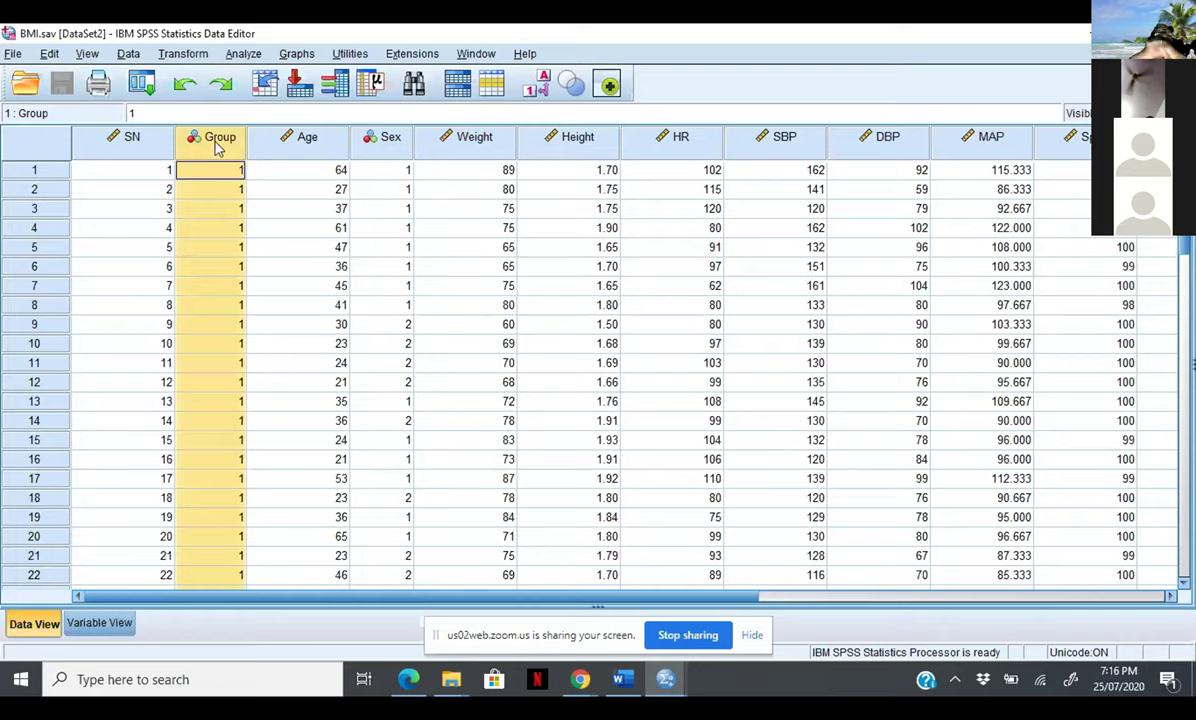
left_click(127, 55)
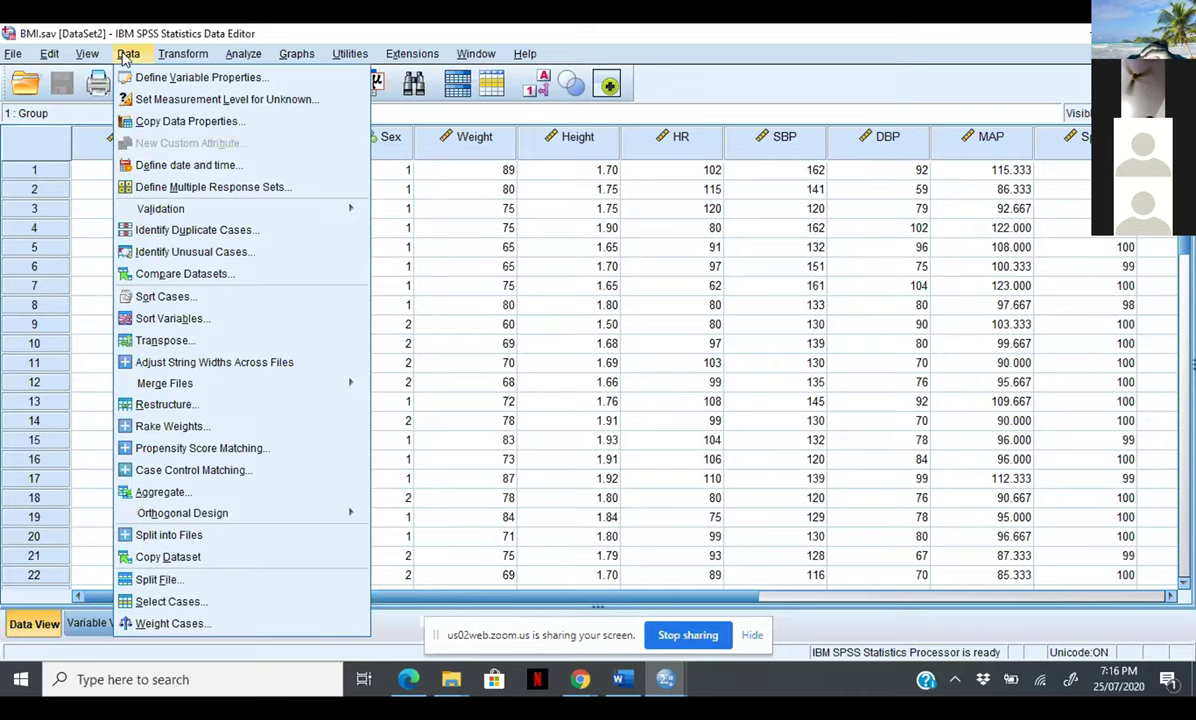
left_click(158, 580)
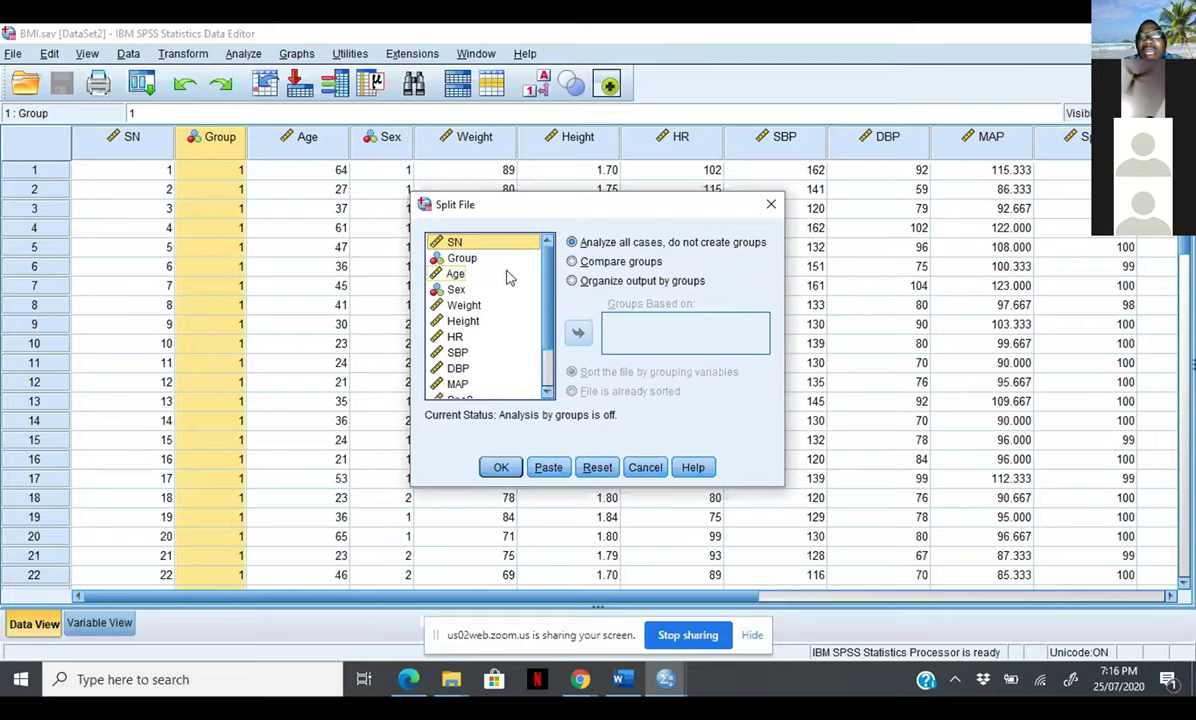
left_click(572, 282)
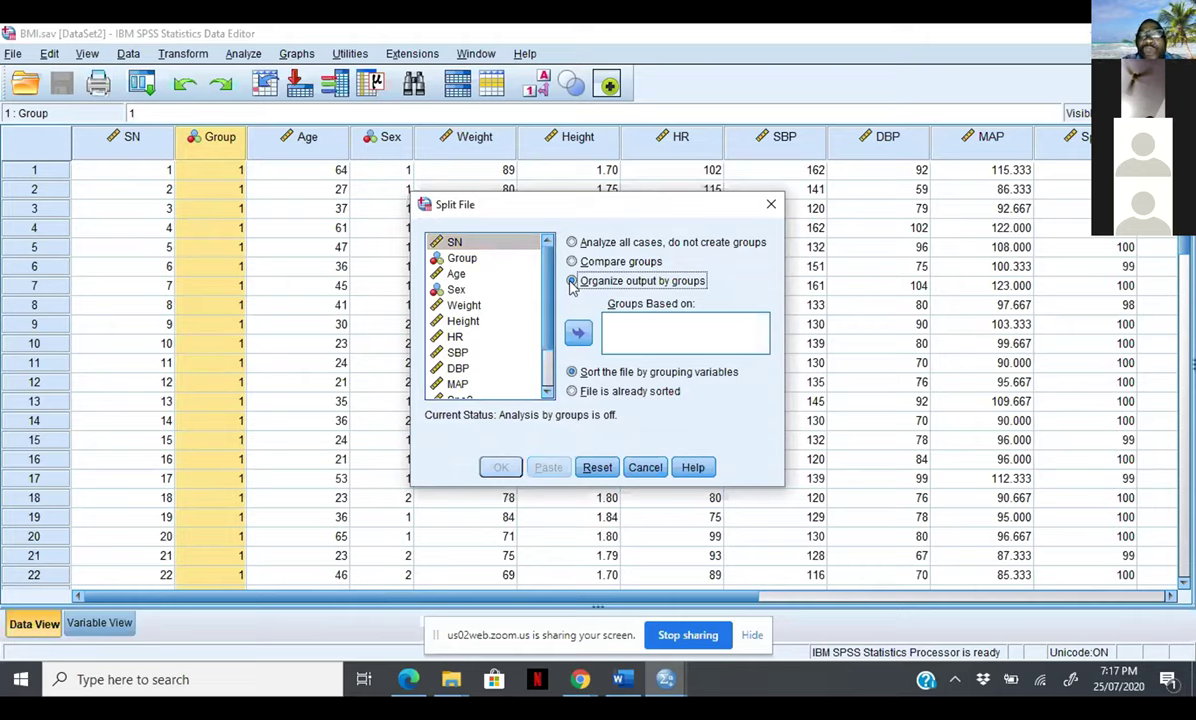
left_click(452, 257)
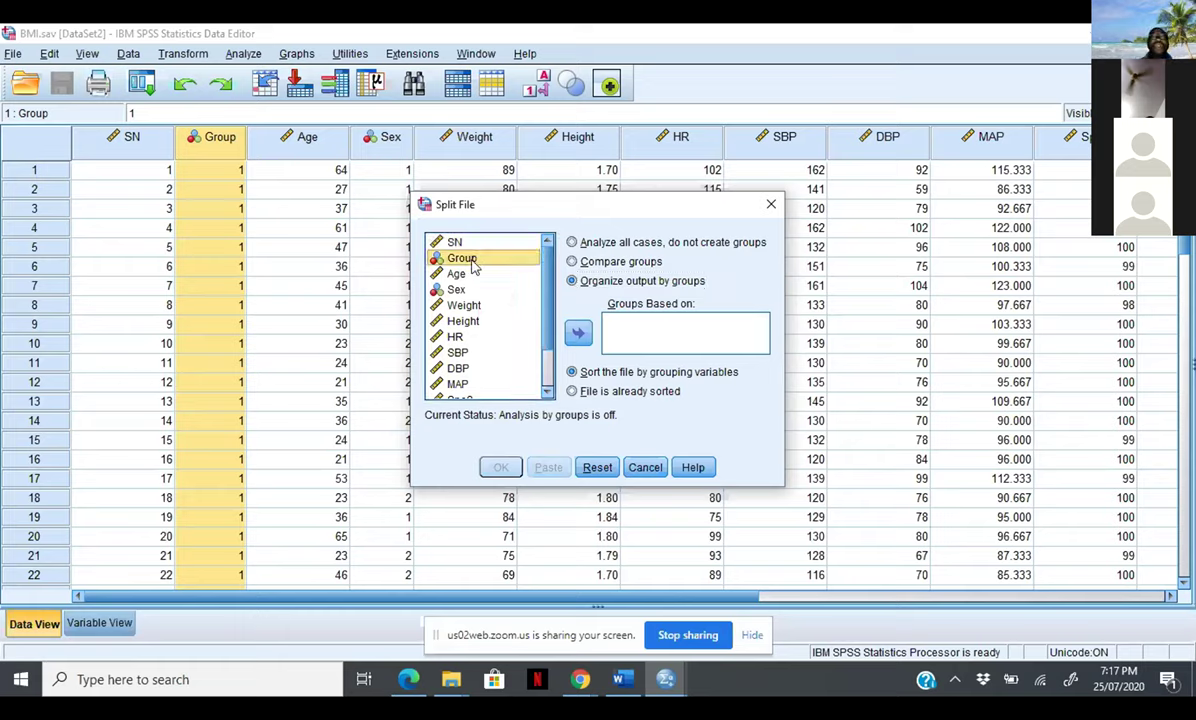
left_click(577, 336)
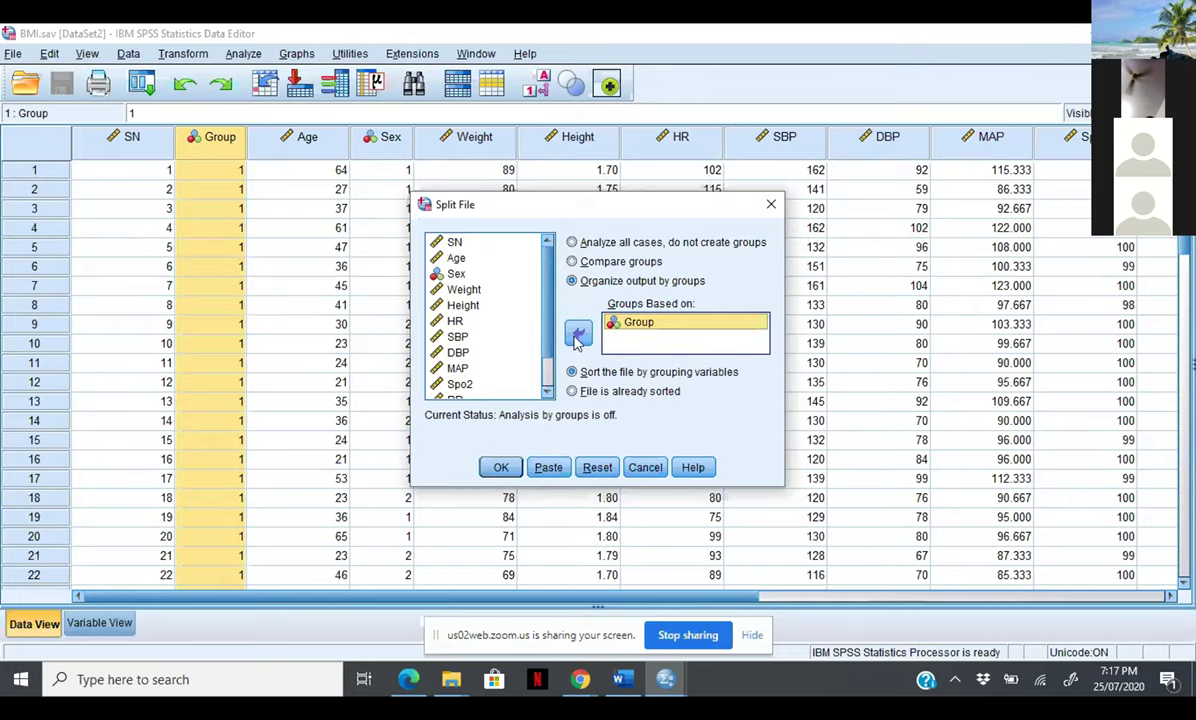
left_click(501, 467)
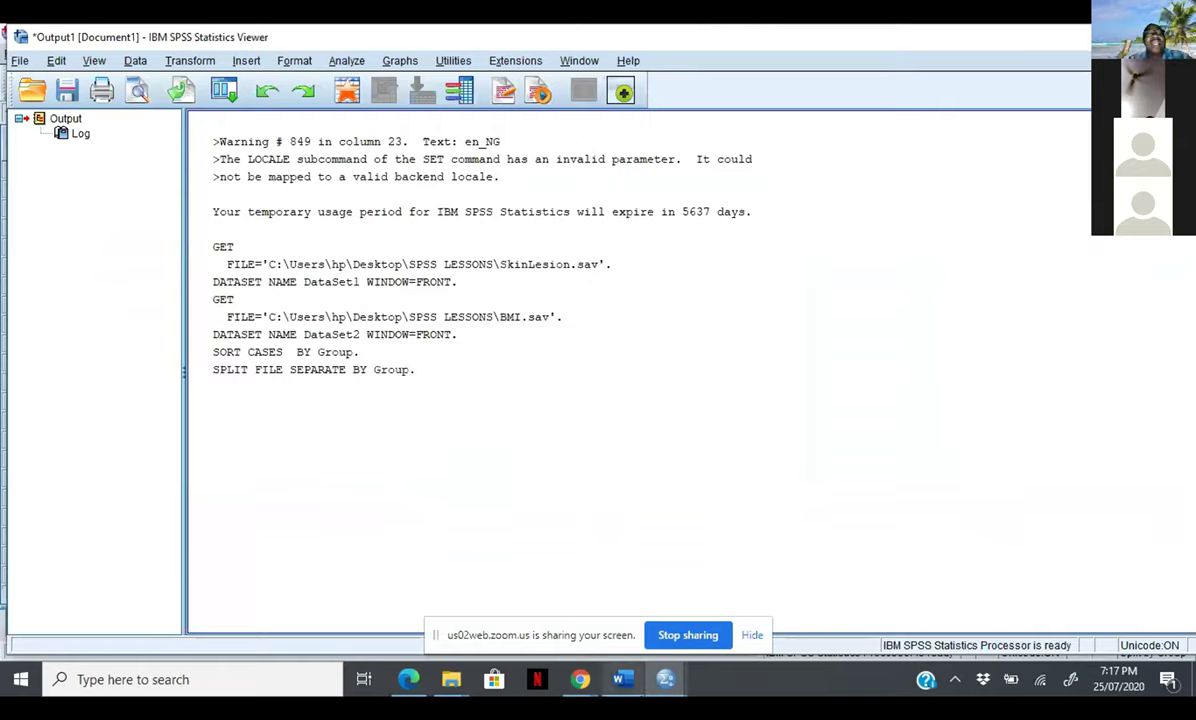
Revisit the Split File settings, try analyzing all cases, return to organizing output by Group and reapply the split
mouse_move(667, 680)
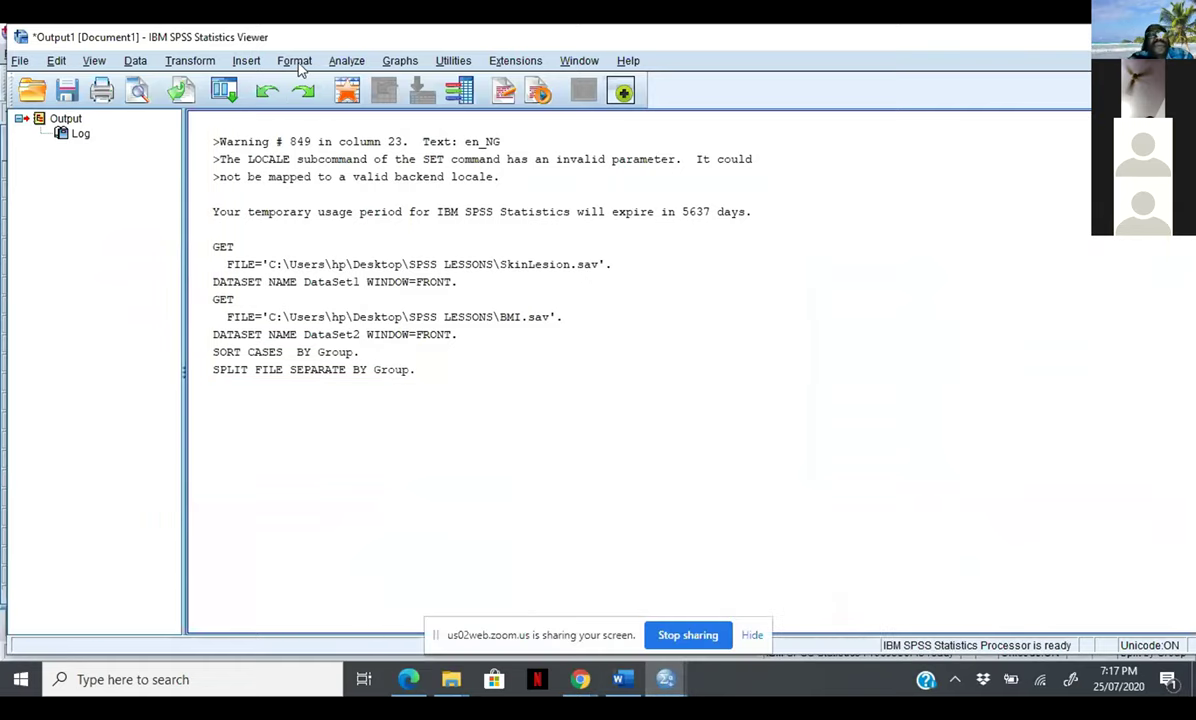
left_click(343, 62)
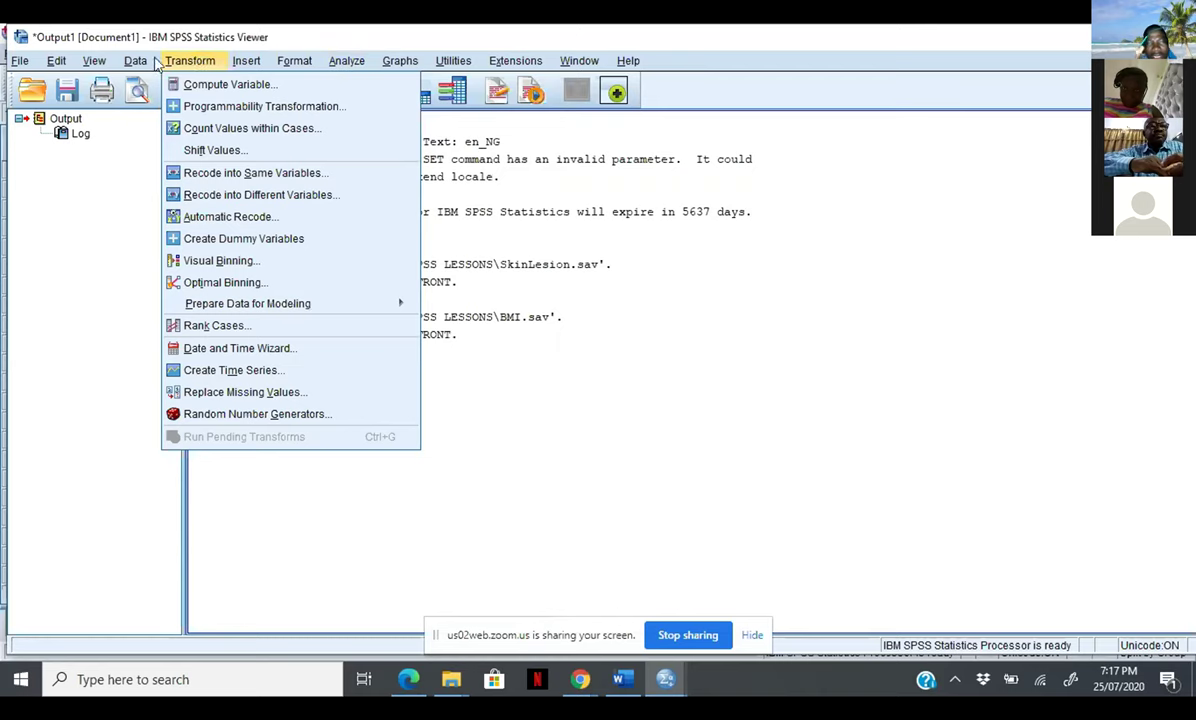
mouse_move(135, 60)
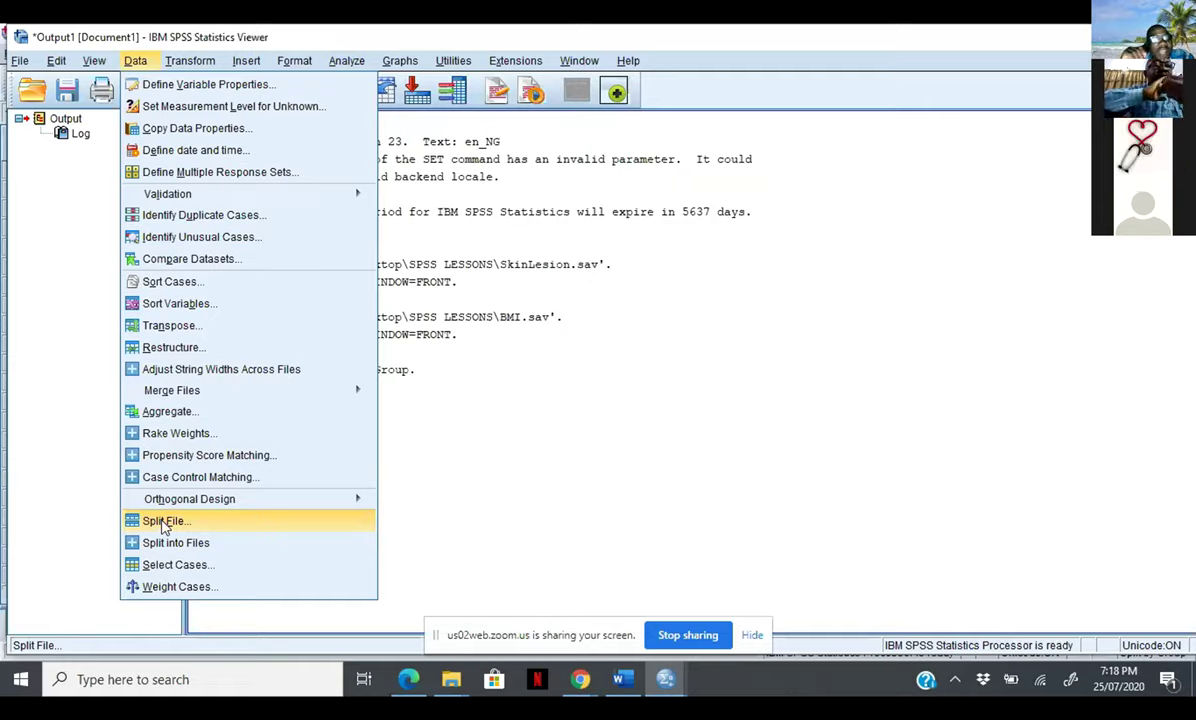
left_click(162, 526)
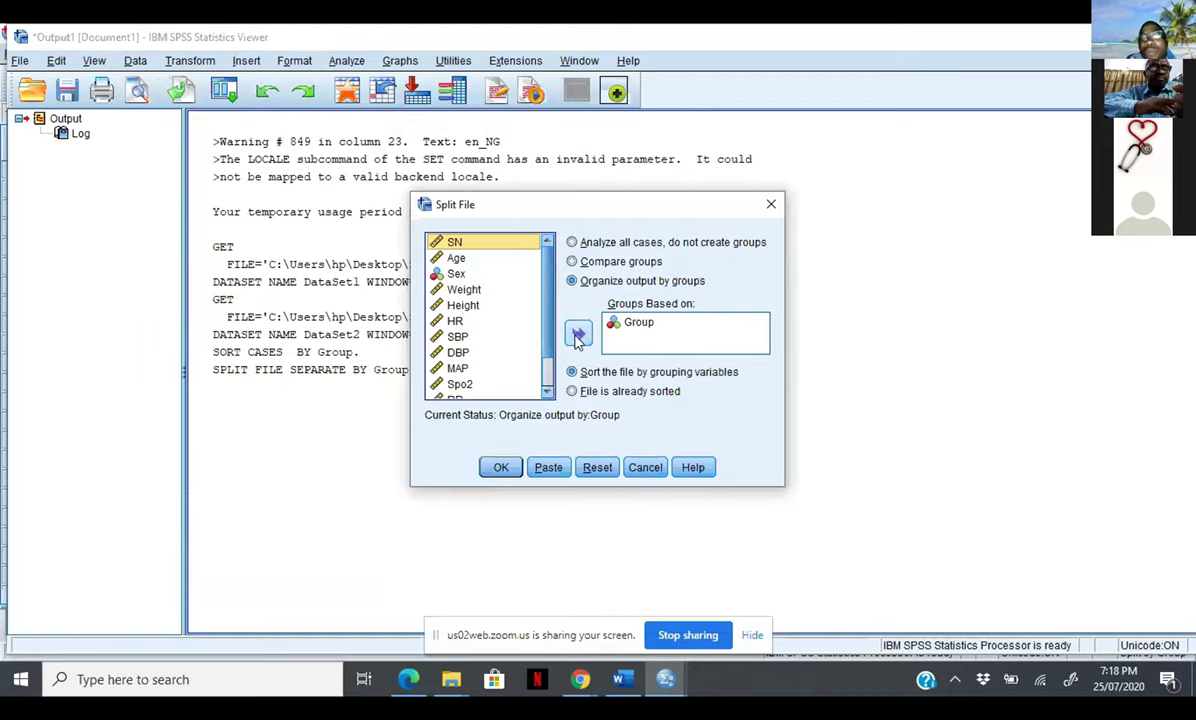
left_click(576, 247)
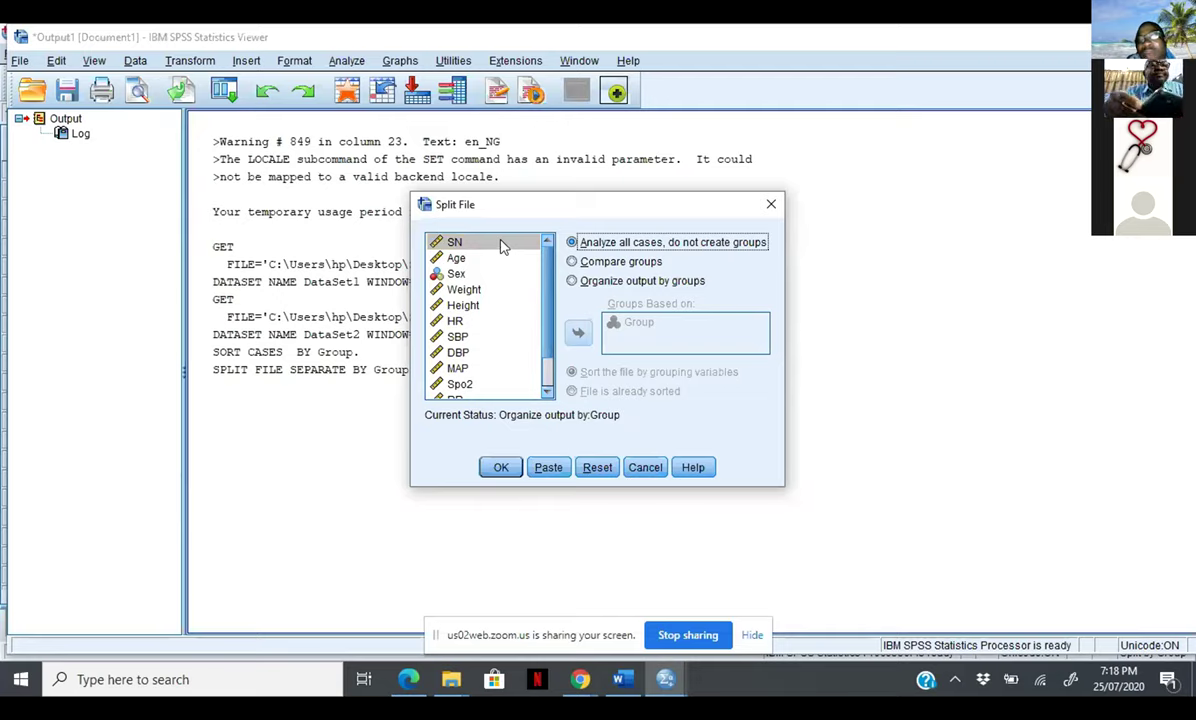
left_click(572, 281)
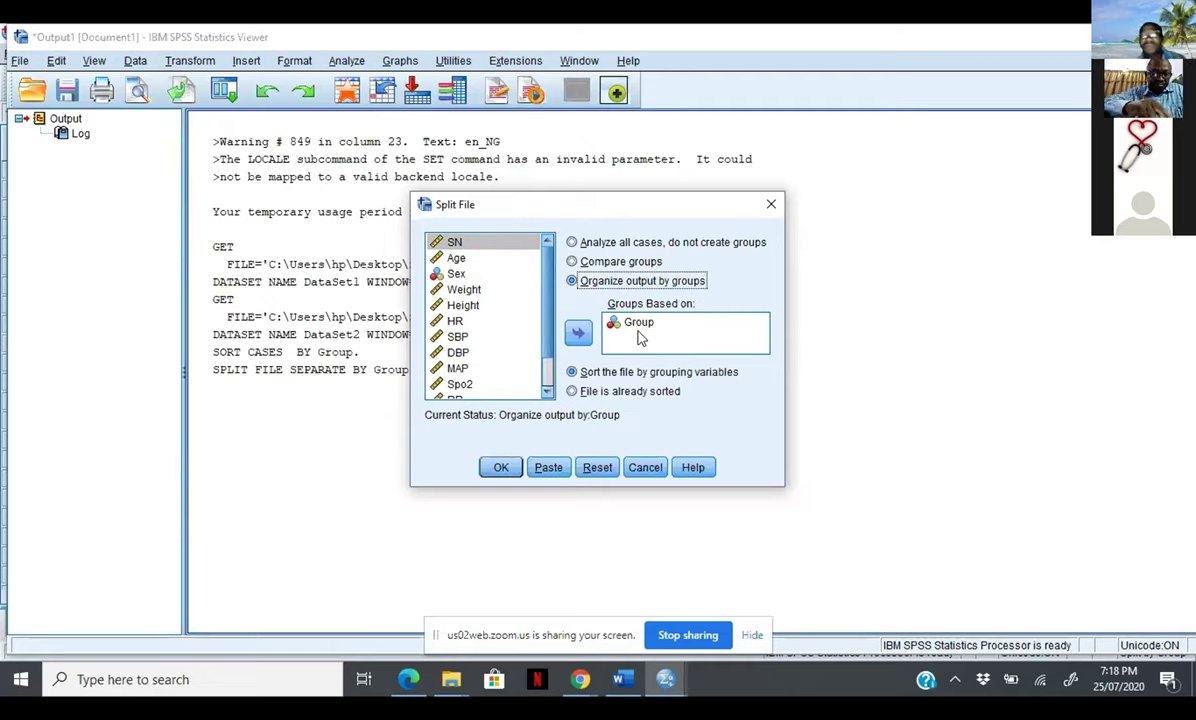
left_click(501, 468)
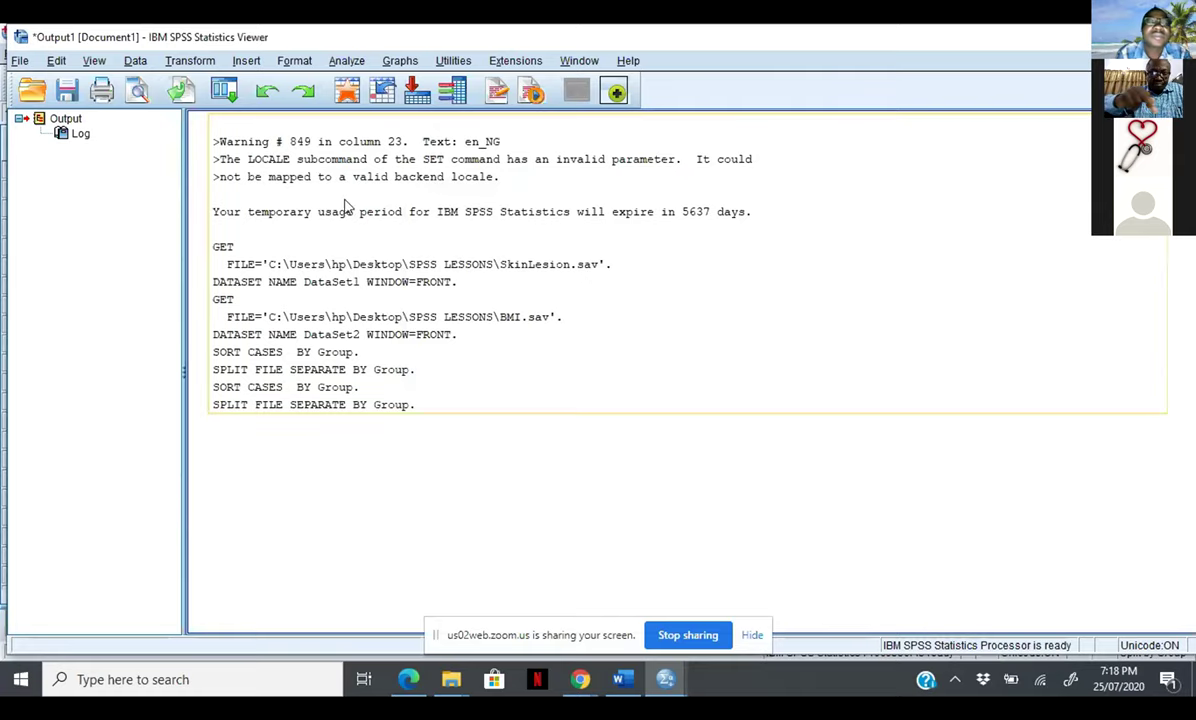
Run Frequencies on the Sex variable of the BMI dataset with frequency tables displayed
left_click(347, 61)
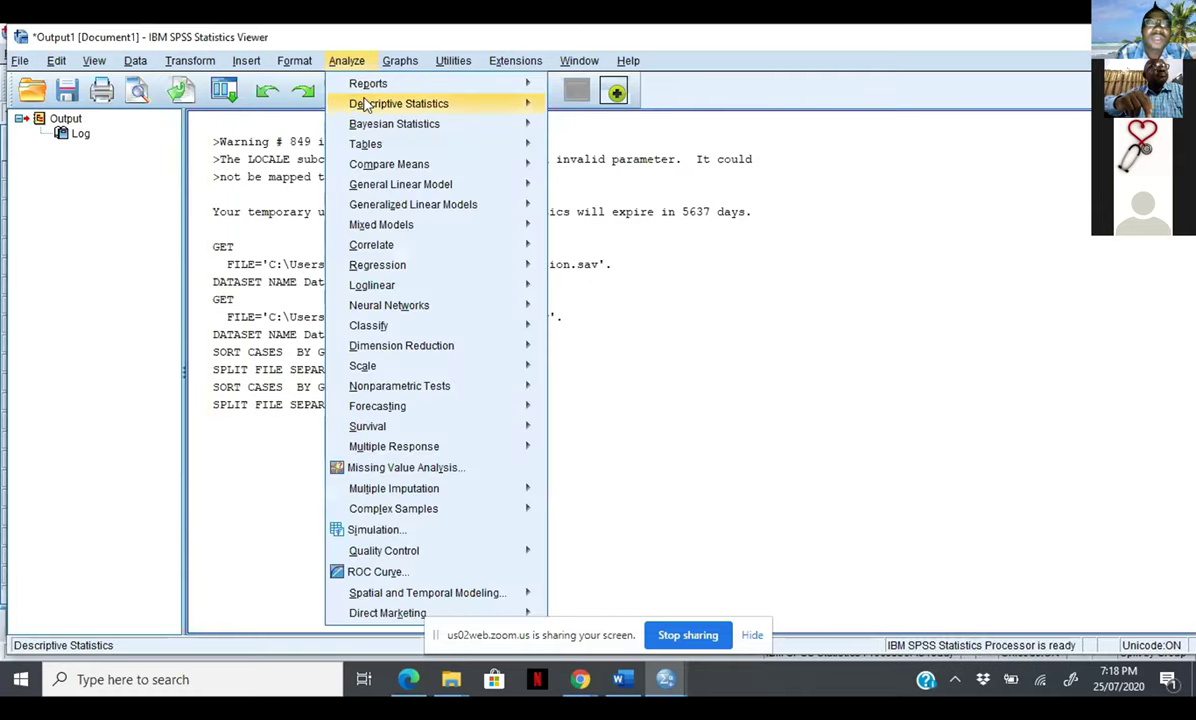
mouse_move(366, 105)
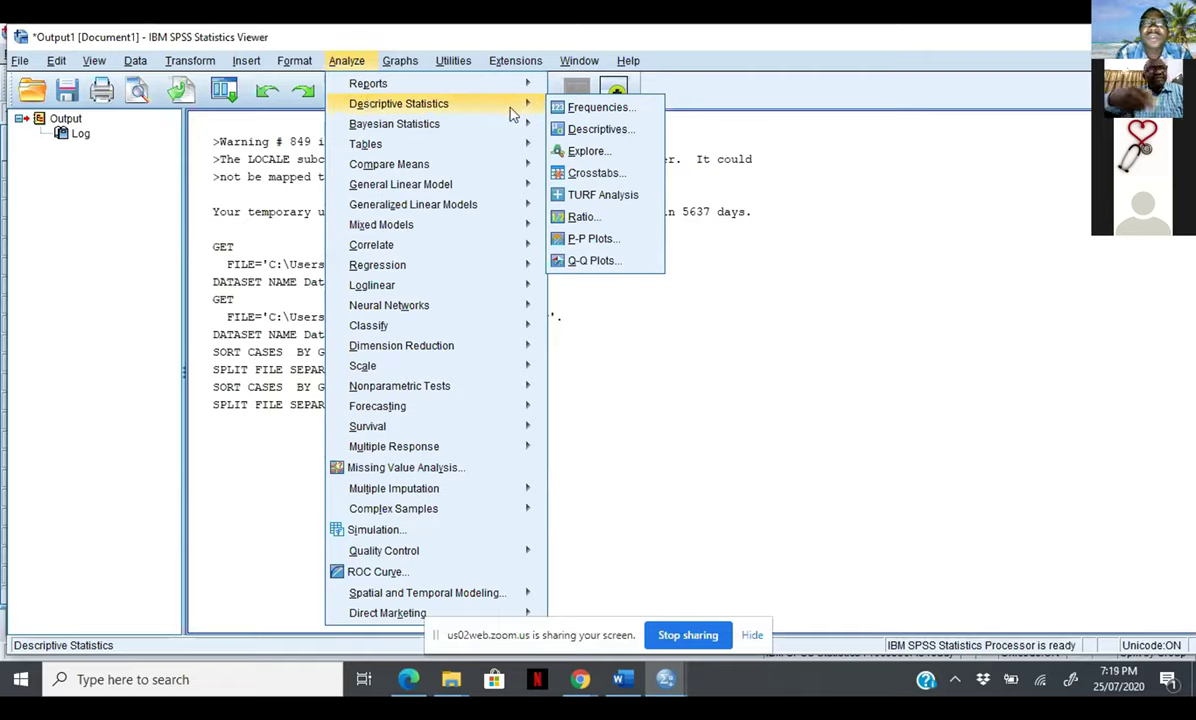
left_click(576, 112)
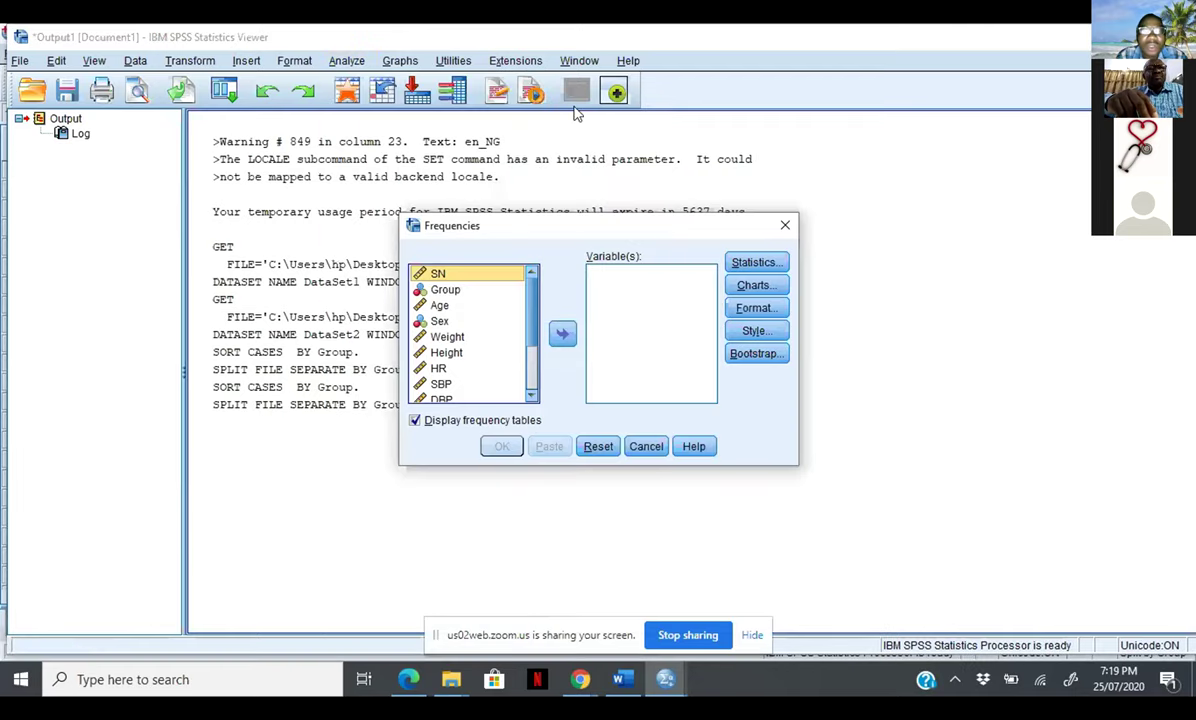
left_click(455, 293)
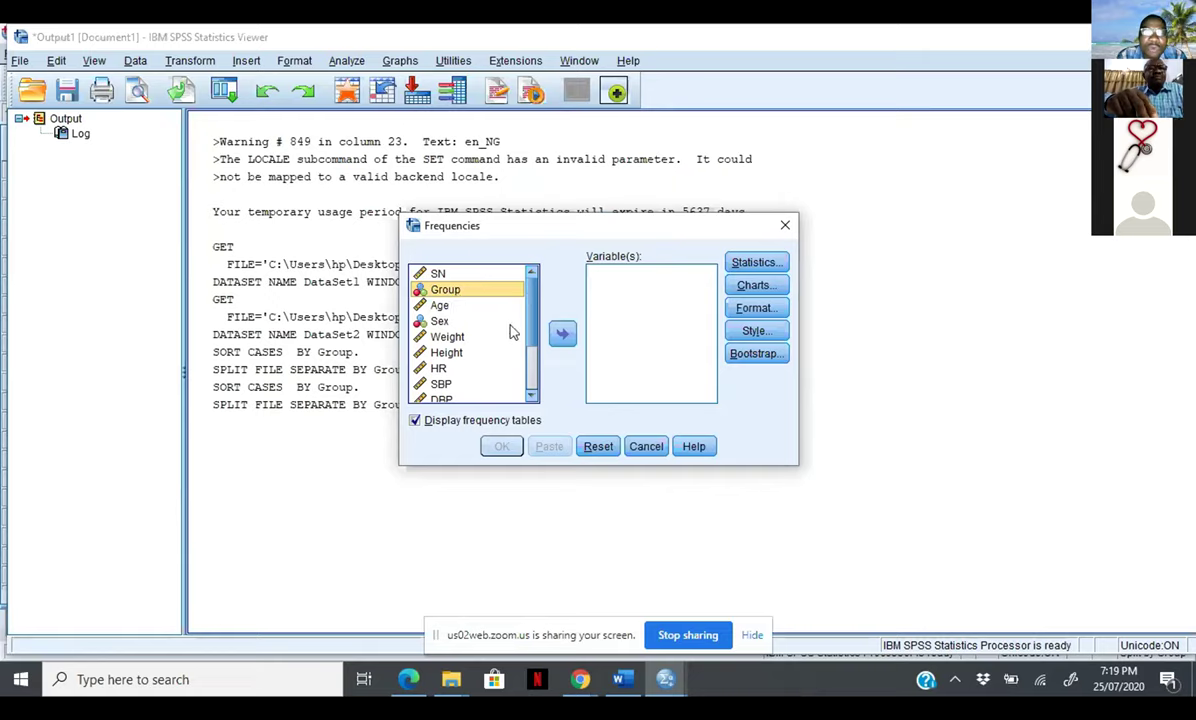
left_click(531, 396)
scroll(531, 396, "down", 2)
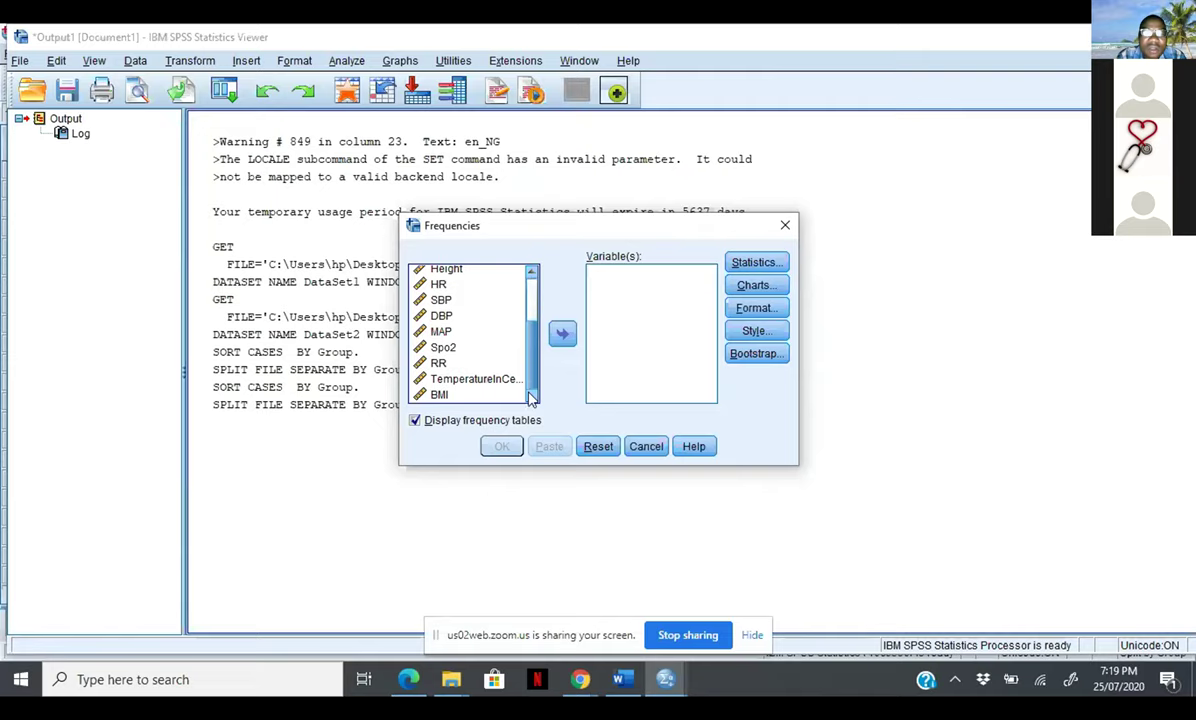
left_click(531, 276)
left_click(531, 276)
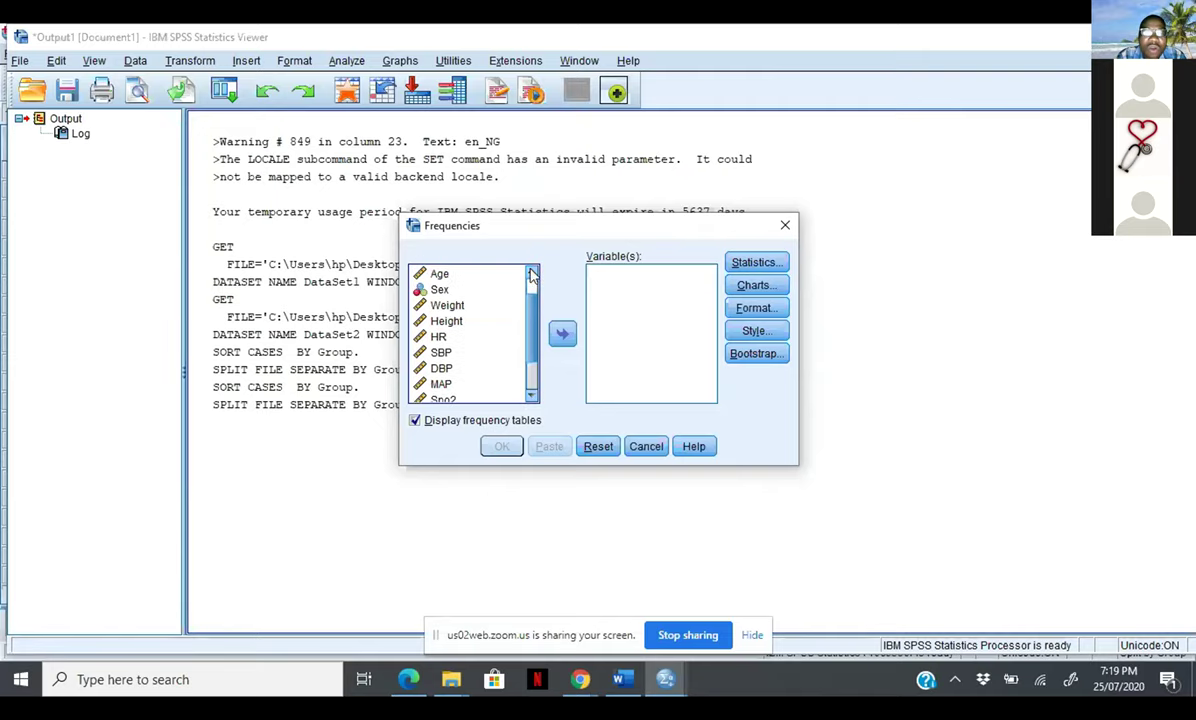
left_click(531, 276)
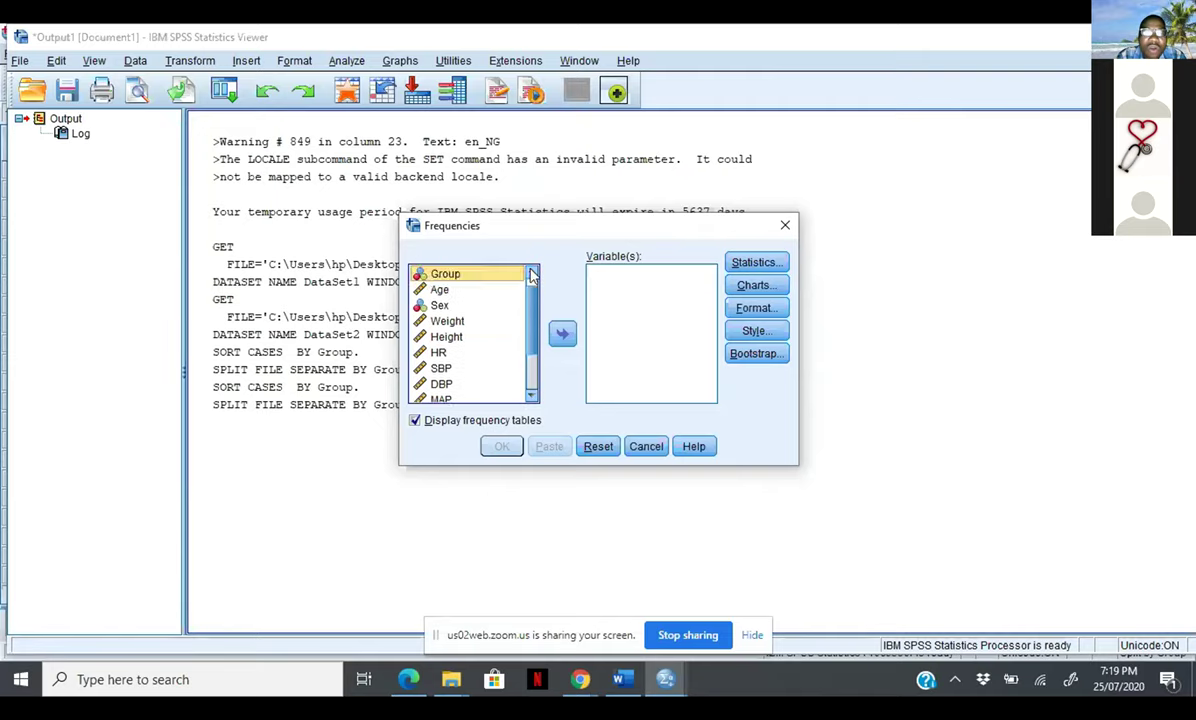
left_click(441, 307)
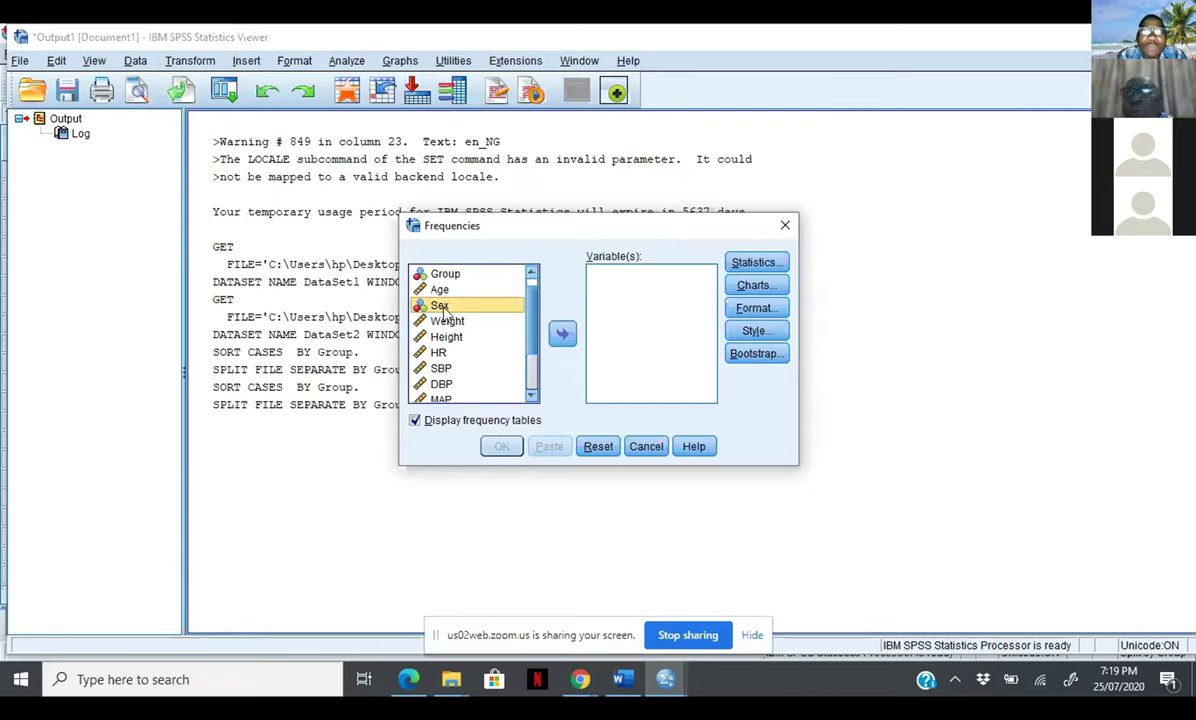
left_click(563, 335)
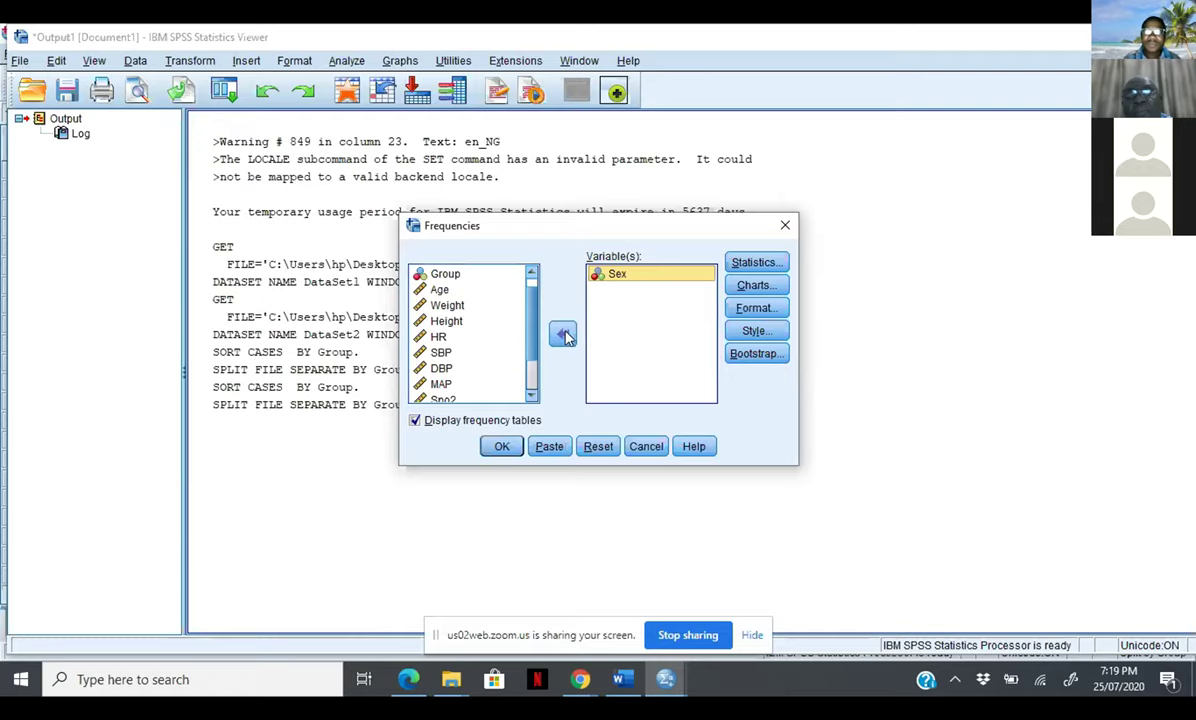
left_click(505, 446)
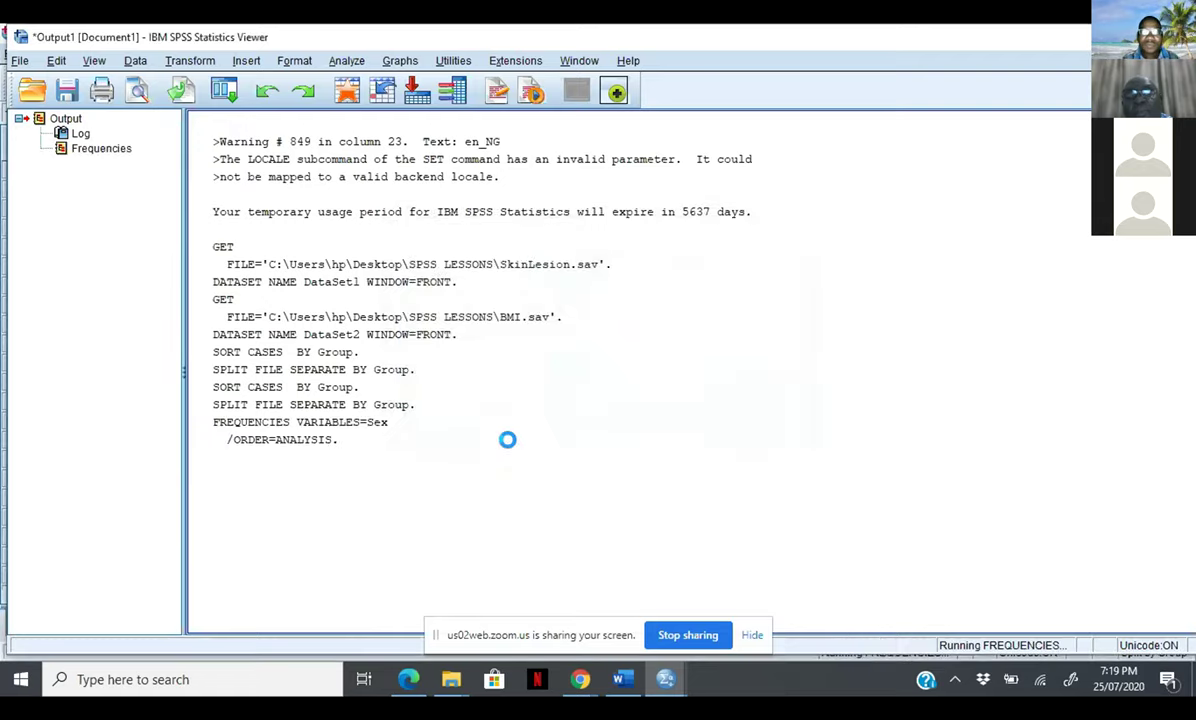
Examine the Sex frequency tables and statistics for the Urban and Rural groups in the output
left_click(1190, 627)
left_click(1190, 627)
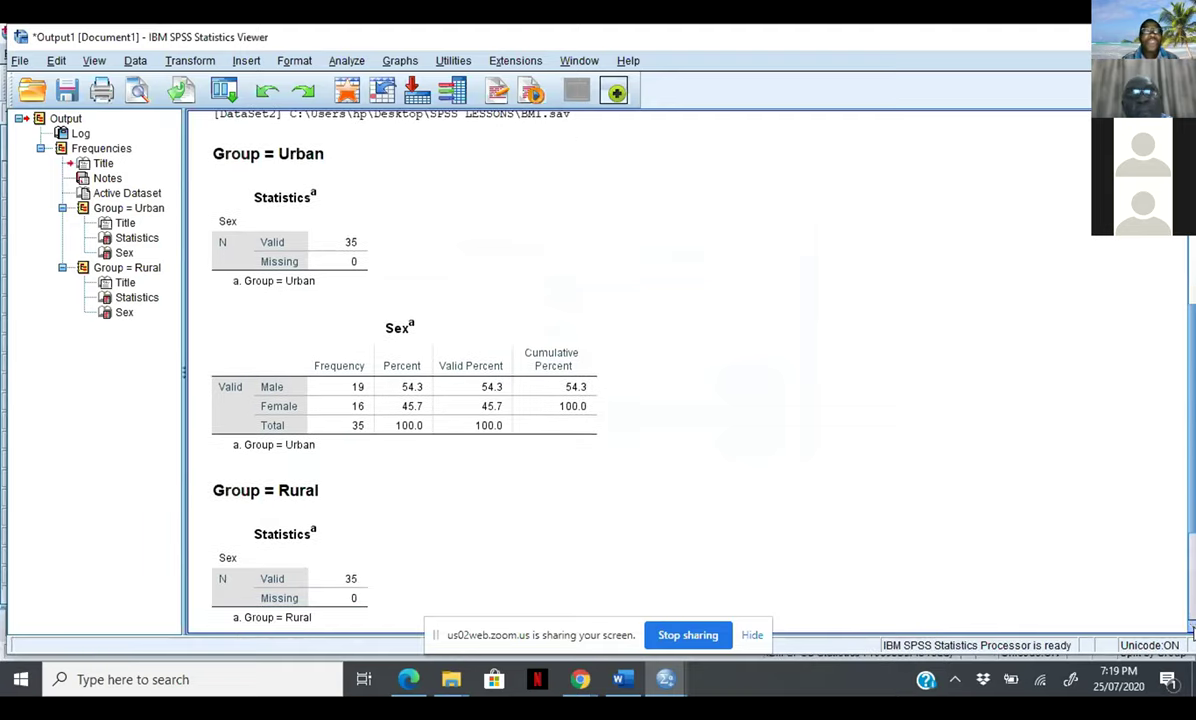
left_click(1190, 627)
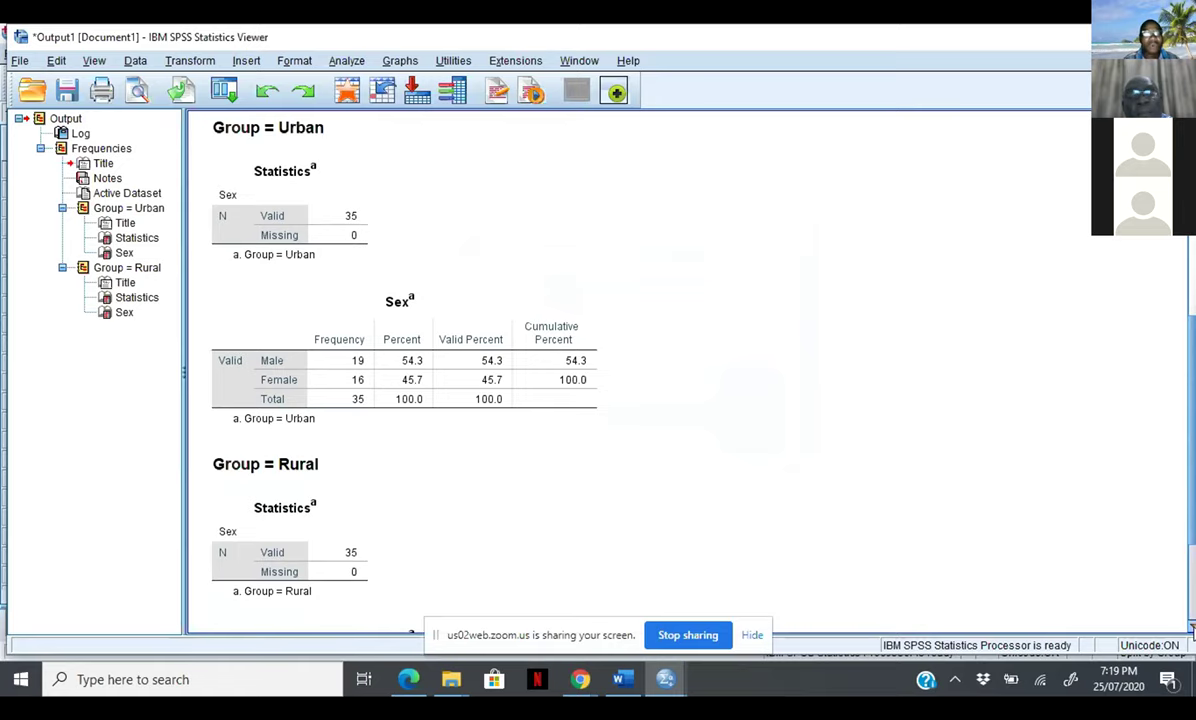
left_click(1190, 627)
left_click(1190, 627)
left_click(1190, 627)
left_click(1190, 627)
left_click(1190, 627)
left_click(1190, 627)
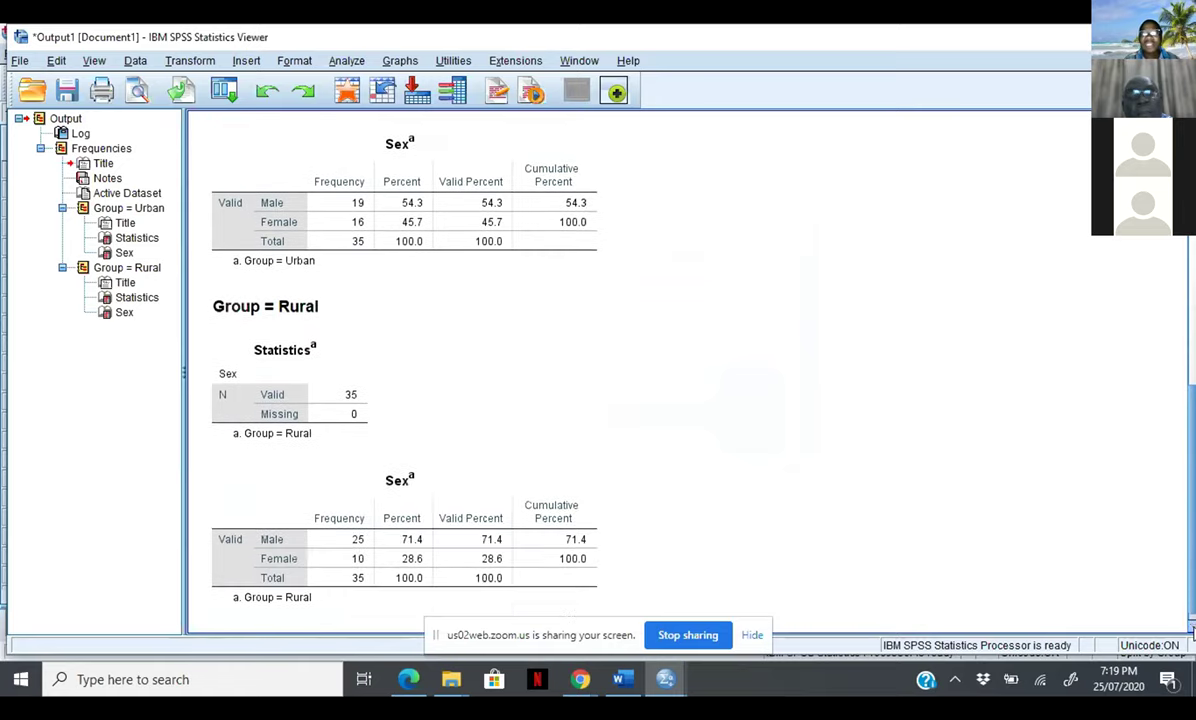
left_click(1190, 627)
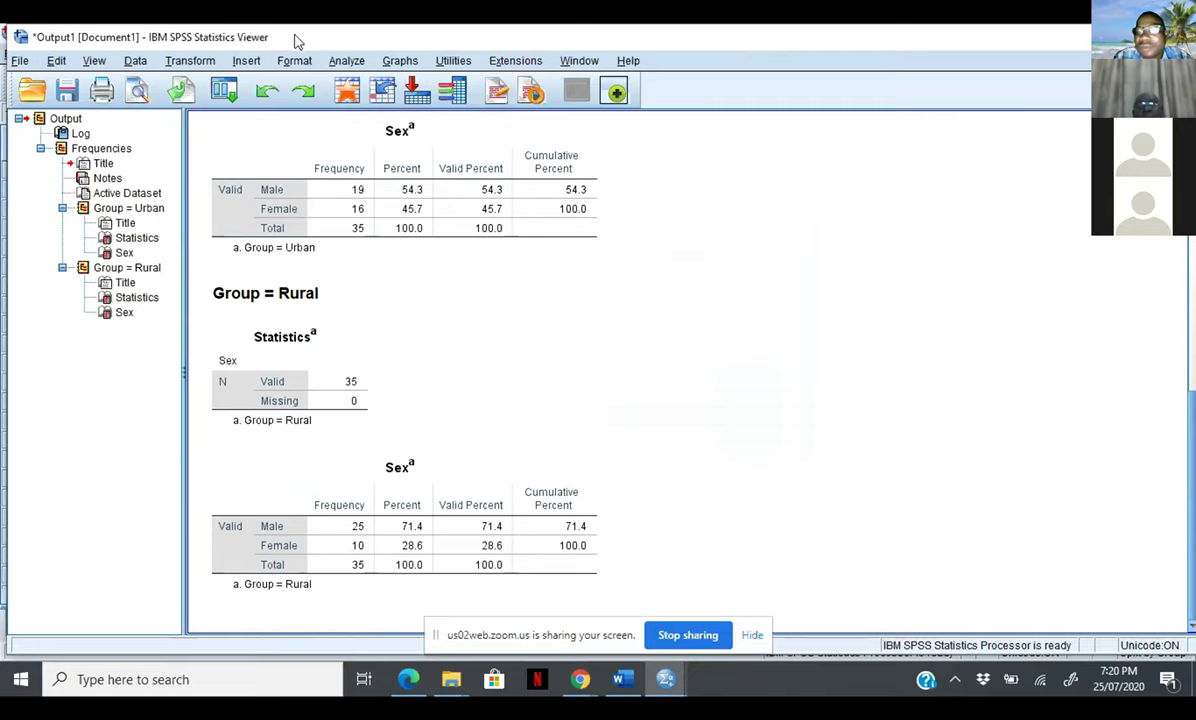
Change the BMI dataset's file split to compare groups based on Group, sorting the file by the grouping variable
left_click(134, 61)
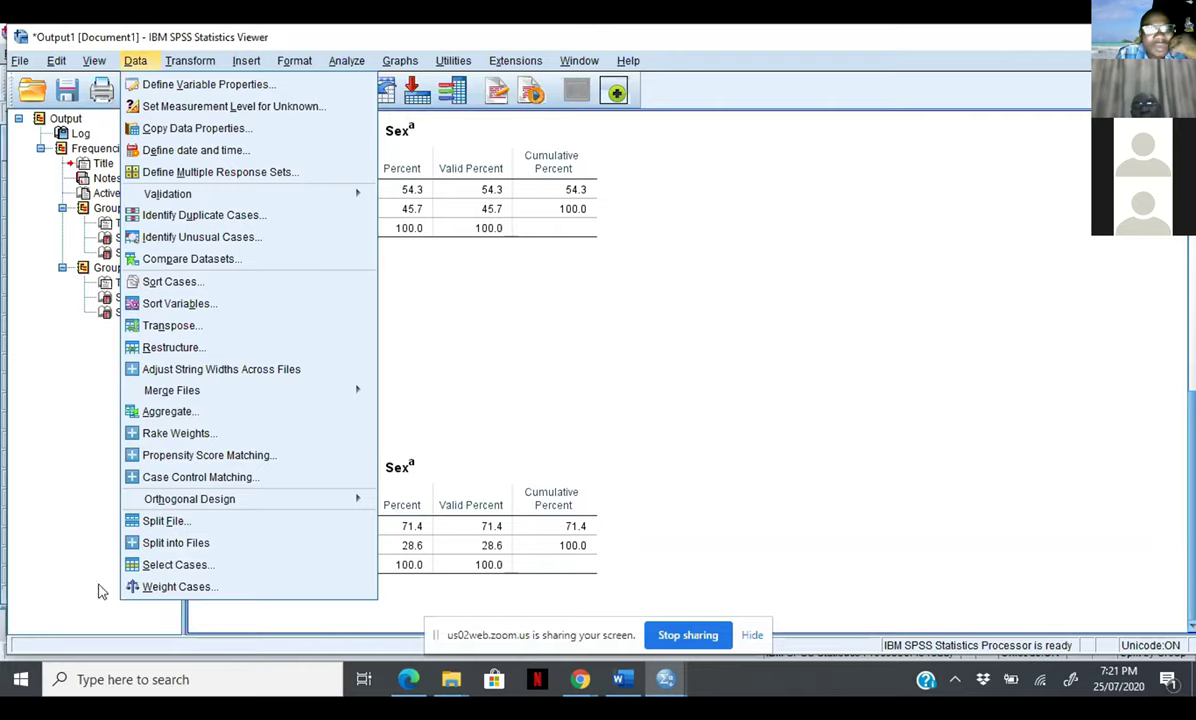
left_click(157, 524)
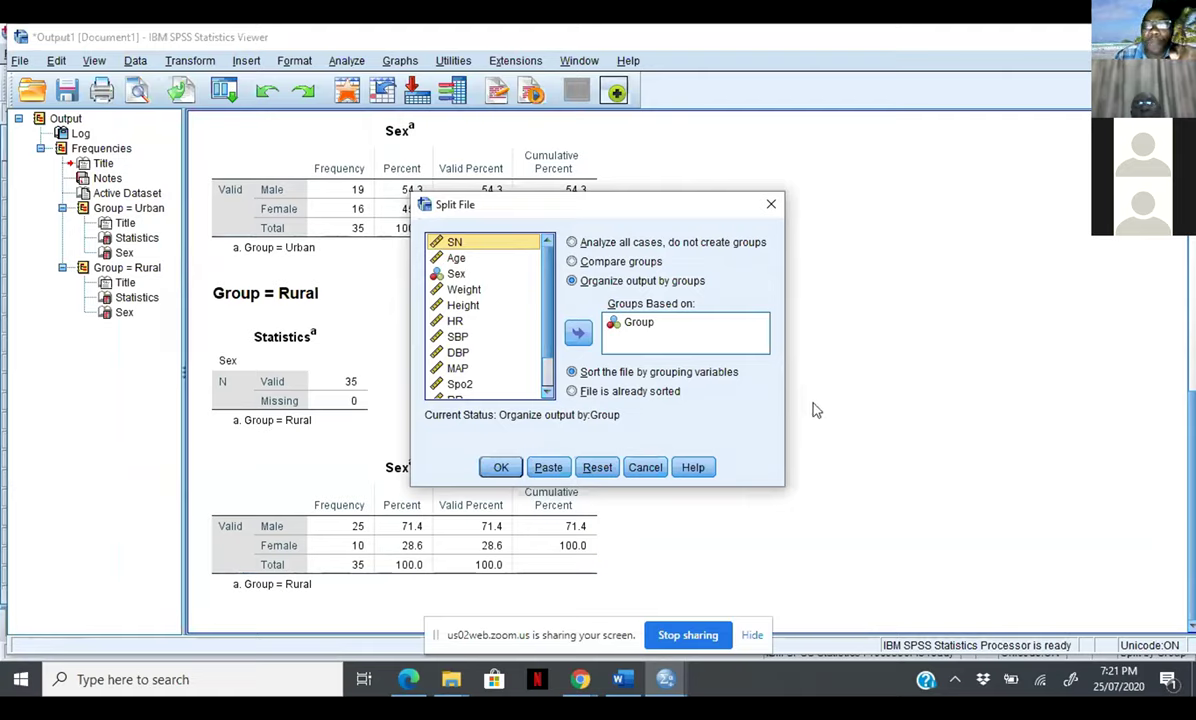
left_click(634, 264)
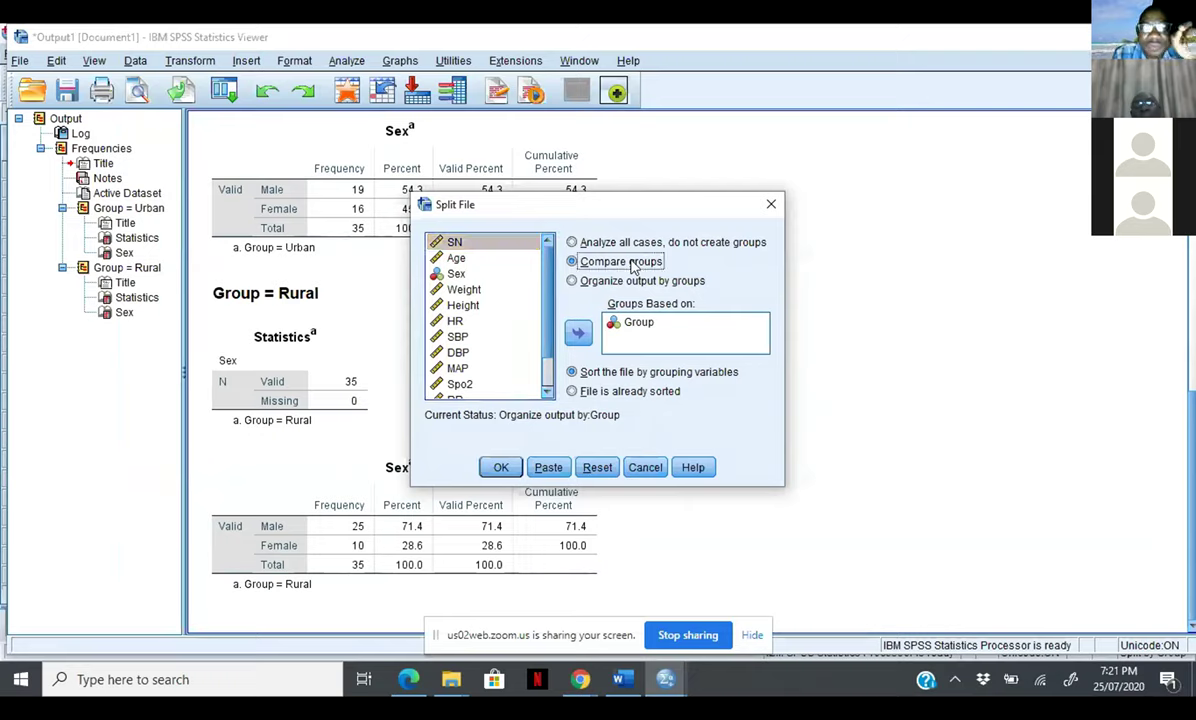
left_click(500, 468)
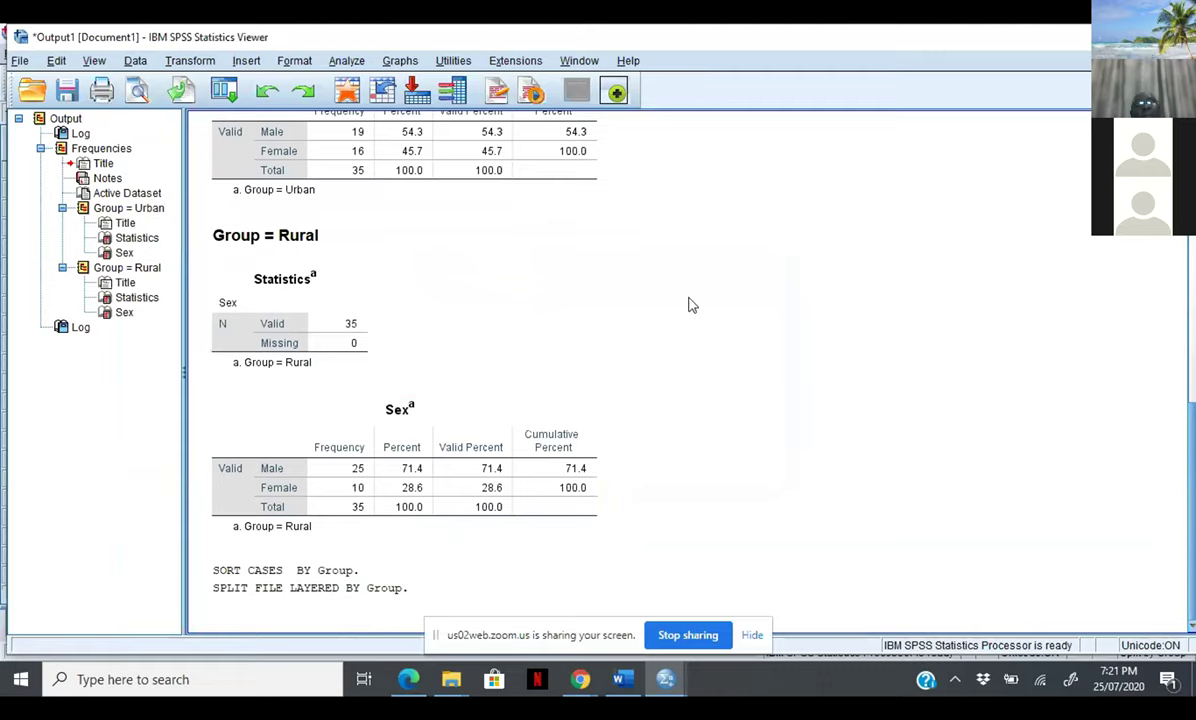
Rerun Frequencies on Sex with frequency tables displayed and select the resulting Sex table that compares the Urban and Rural groups
left_click(346, 61)
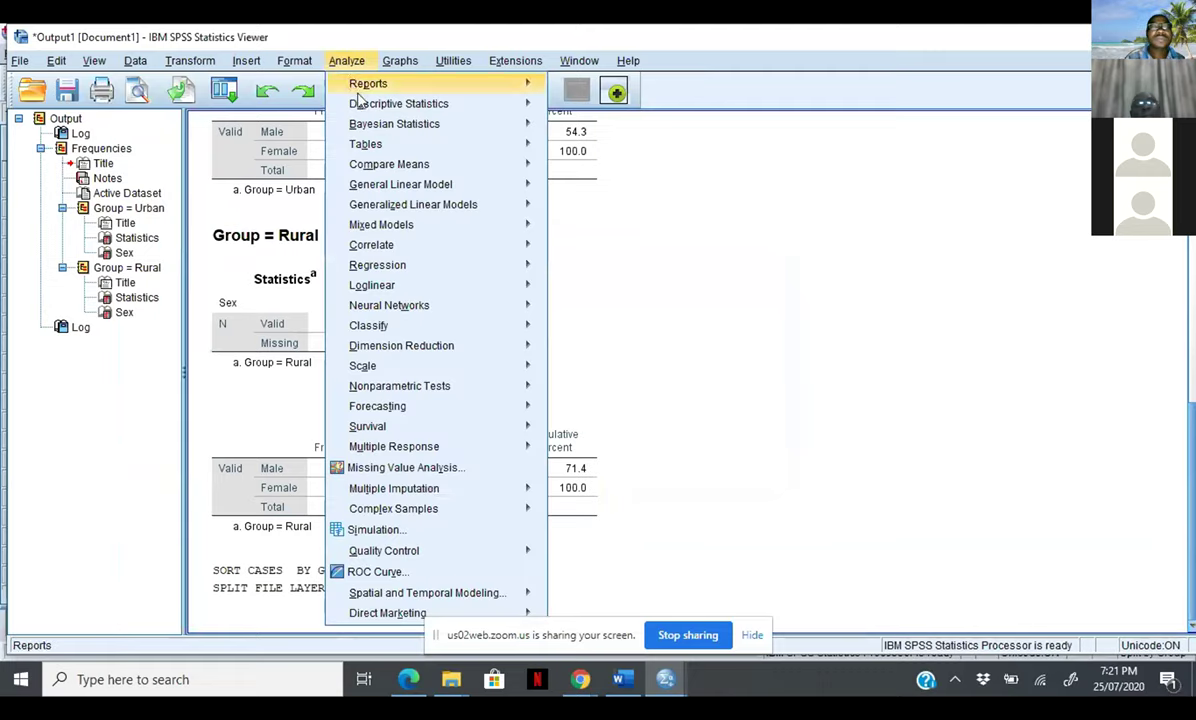
mouse_move(445, 104)
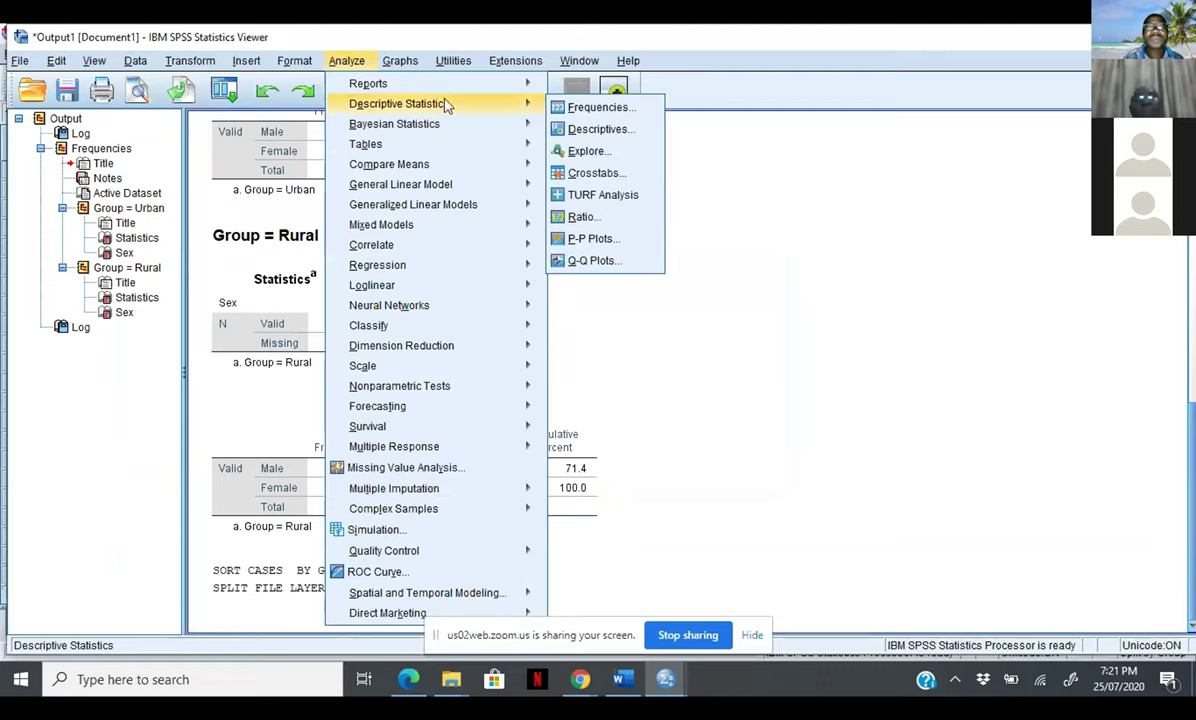
left_click(578, 108)
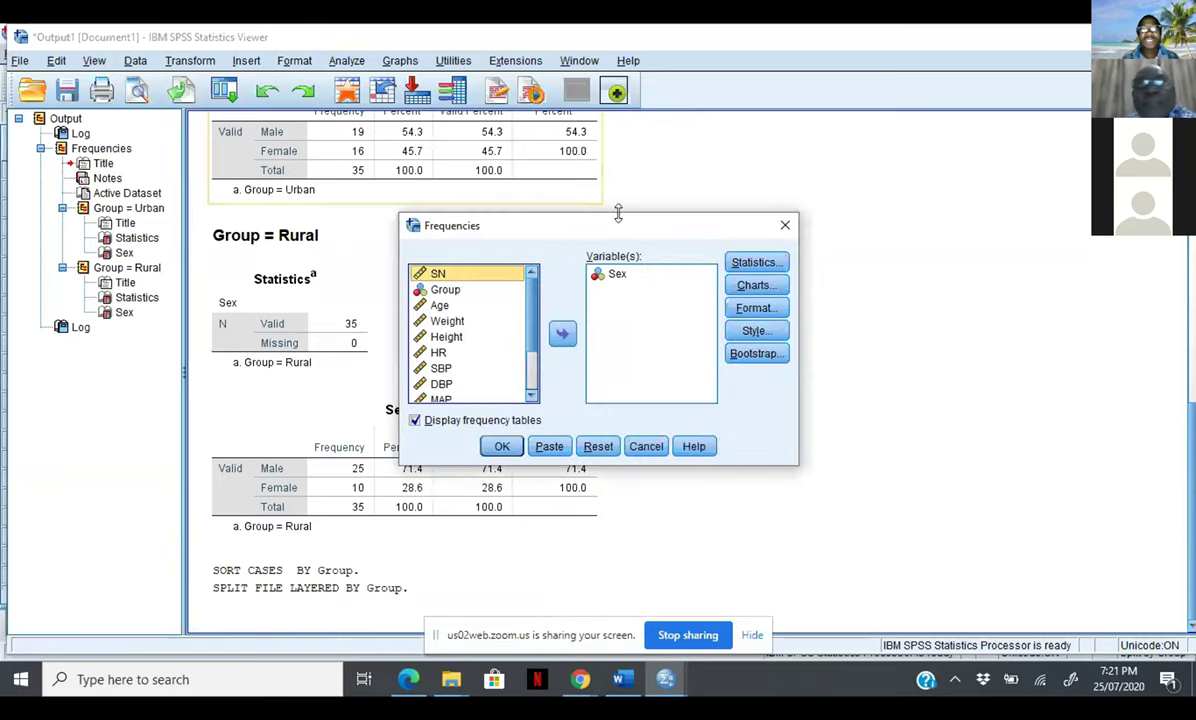
left_click(500, 450)
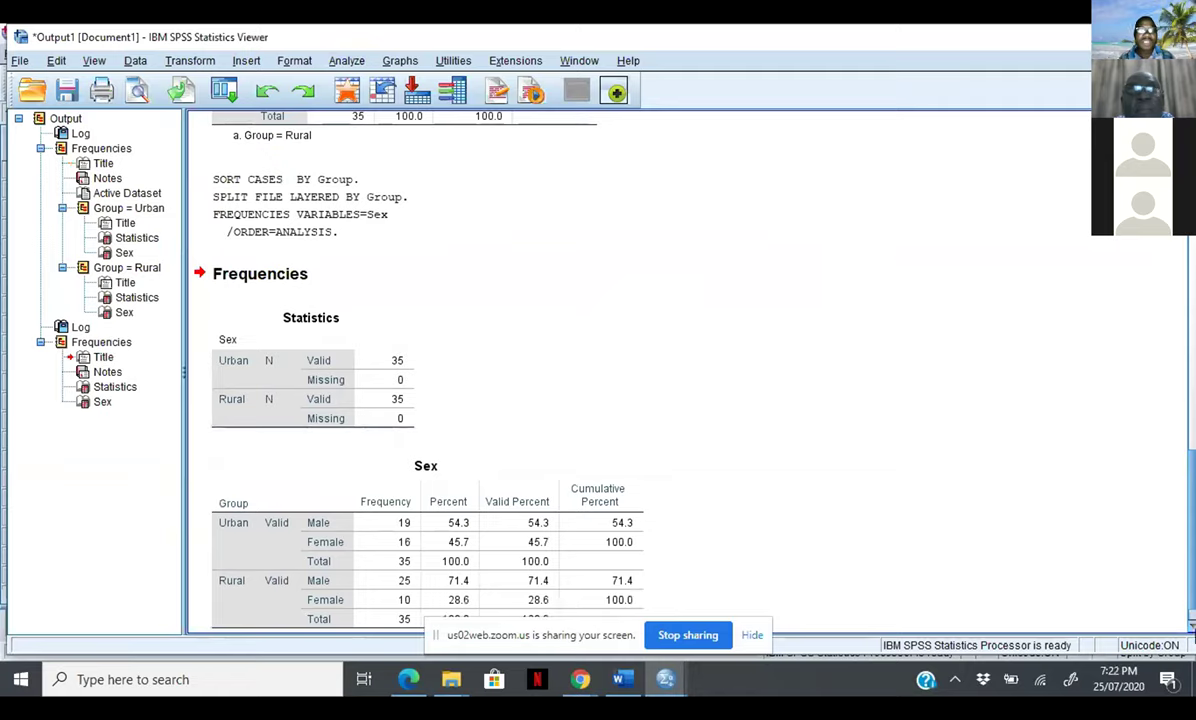
left_click(1191, 626)
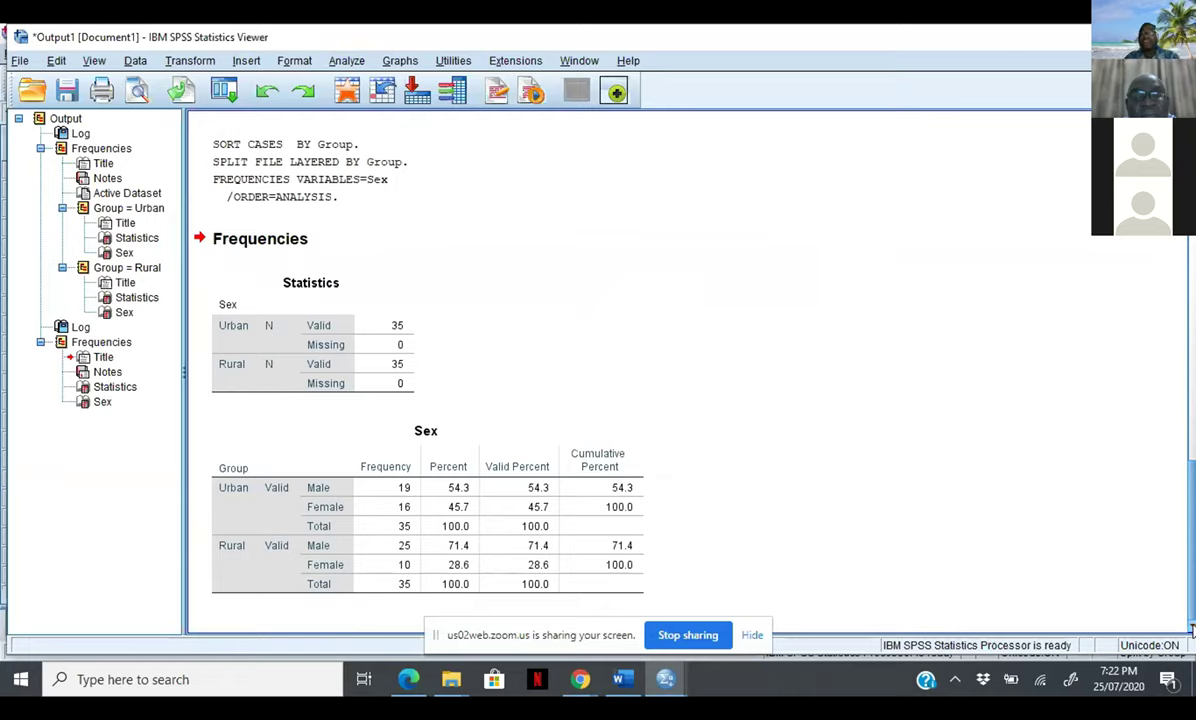
left_click(530, 507)
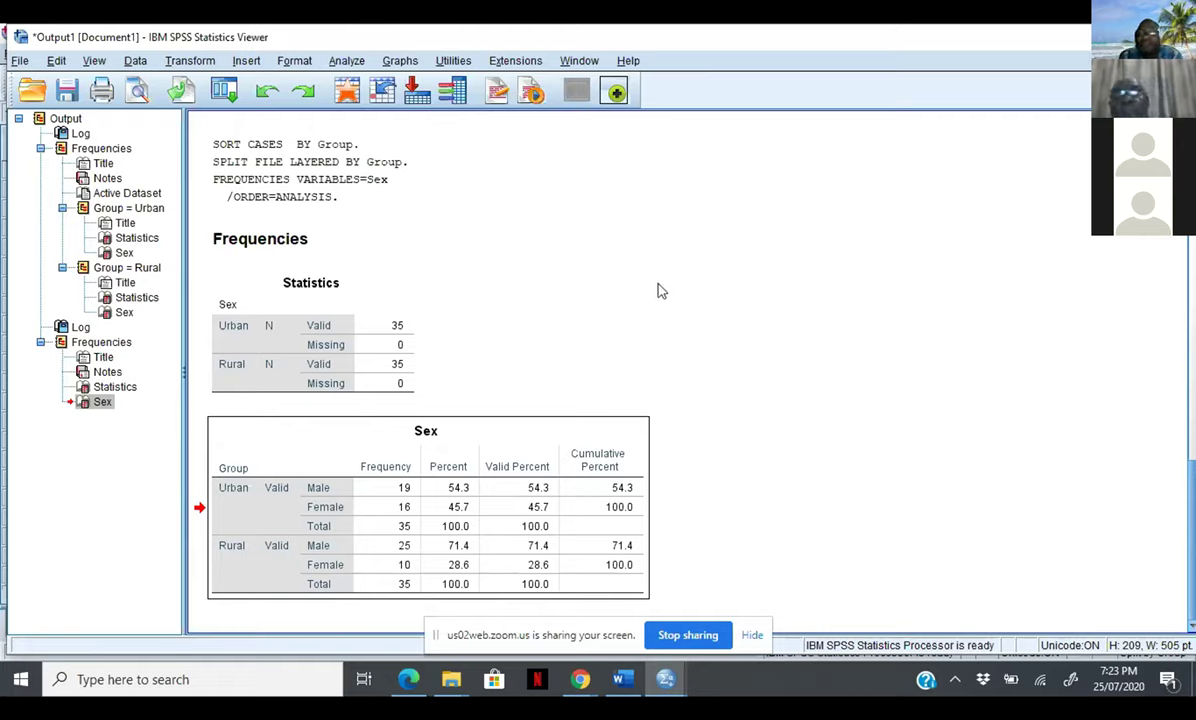
Set up a Frequencies analysis of all variables from Age through BMI, leaving out SN, Group and Sex
left_click(347, 62)
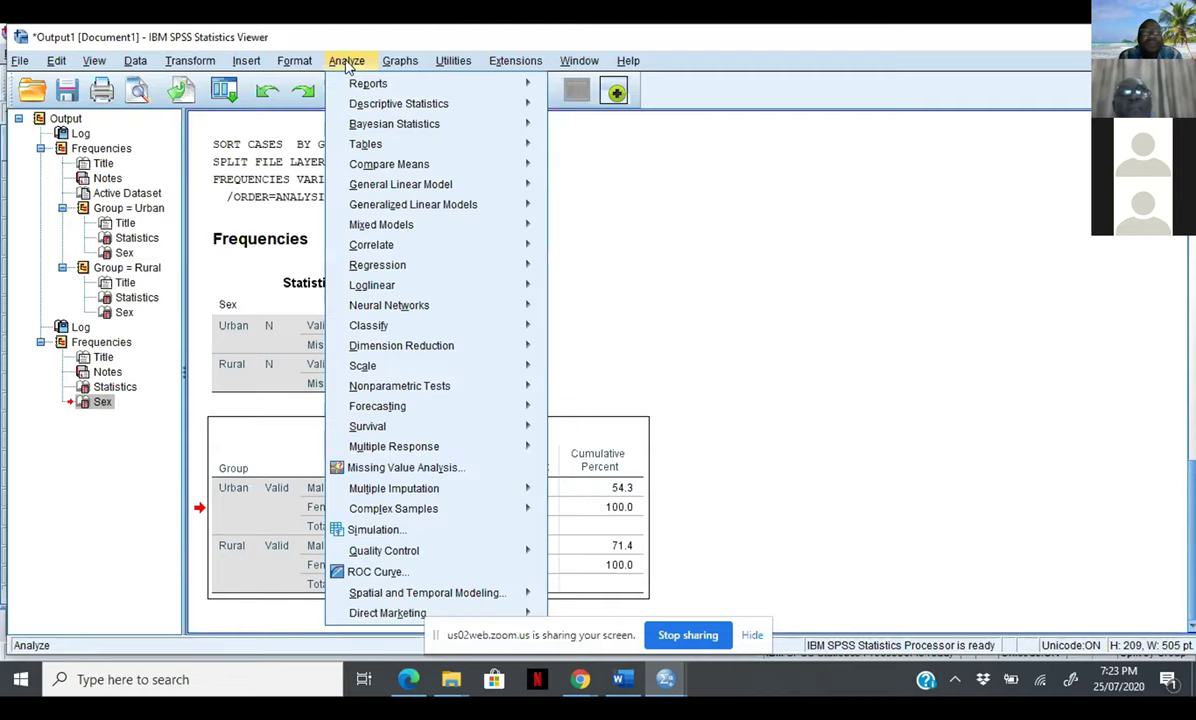
mouse_move(463, 110)
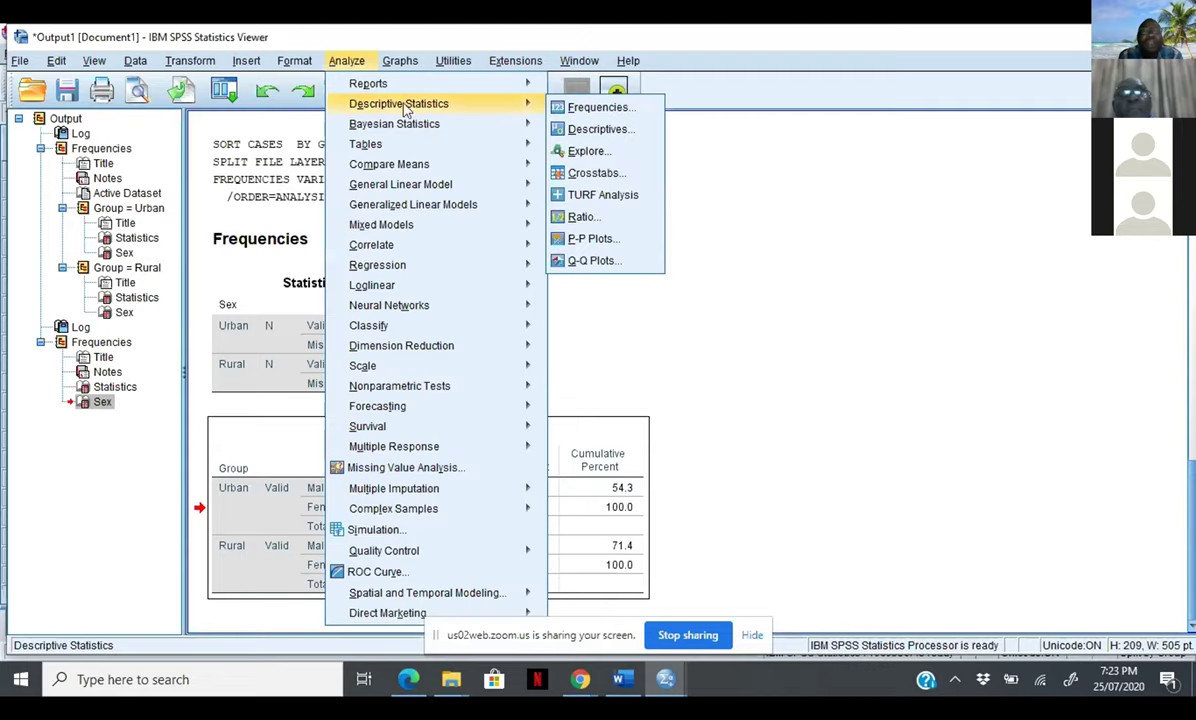
left_click(580, 108)
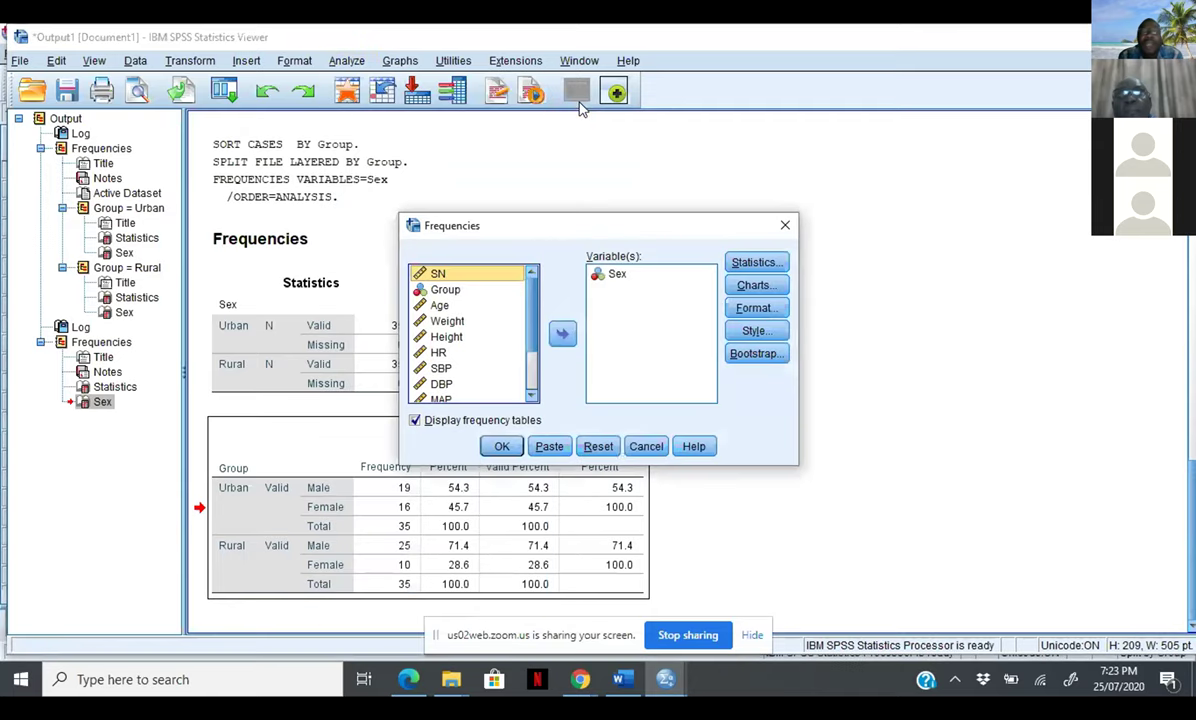
left_click(465, 322, "shift")
key("ctrl+a")
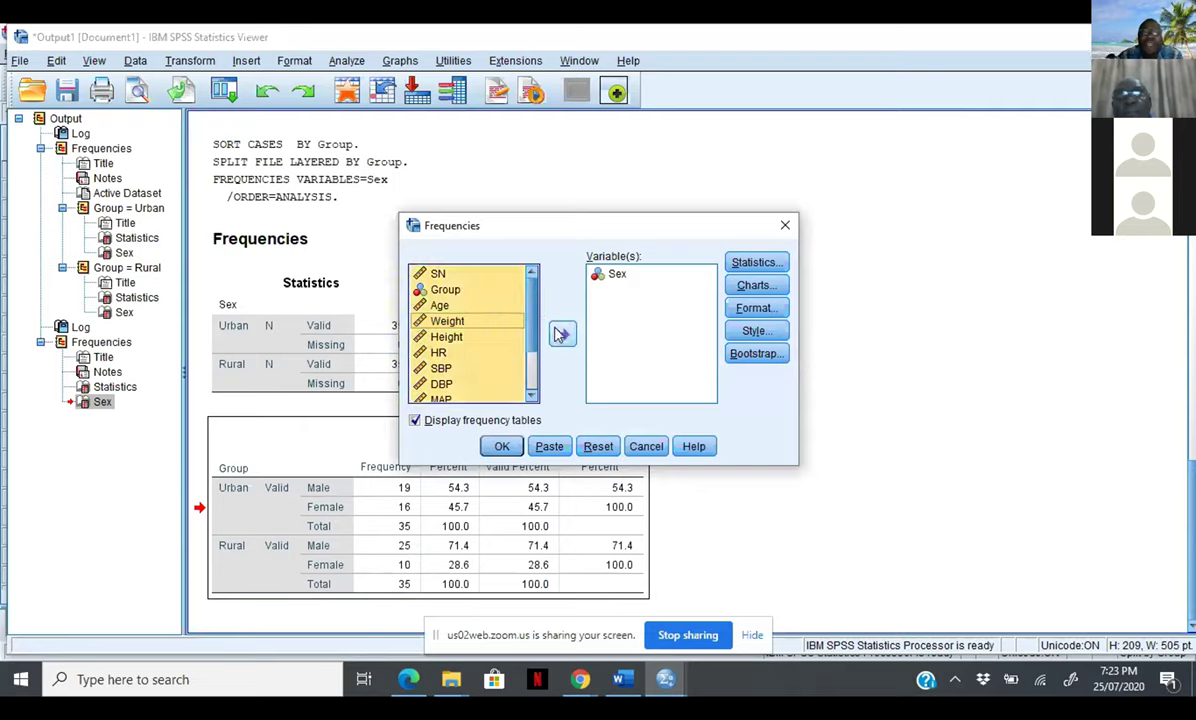
left_click(562, 334)
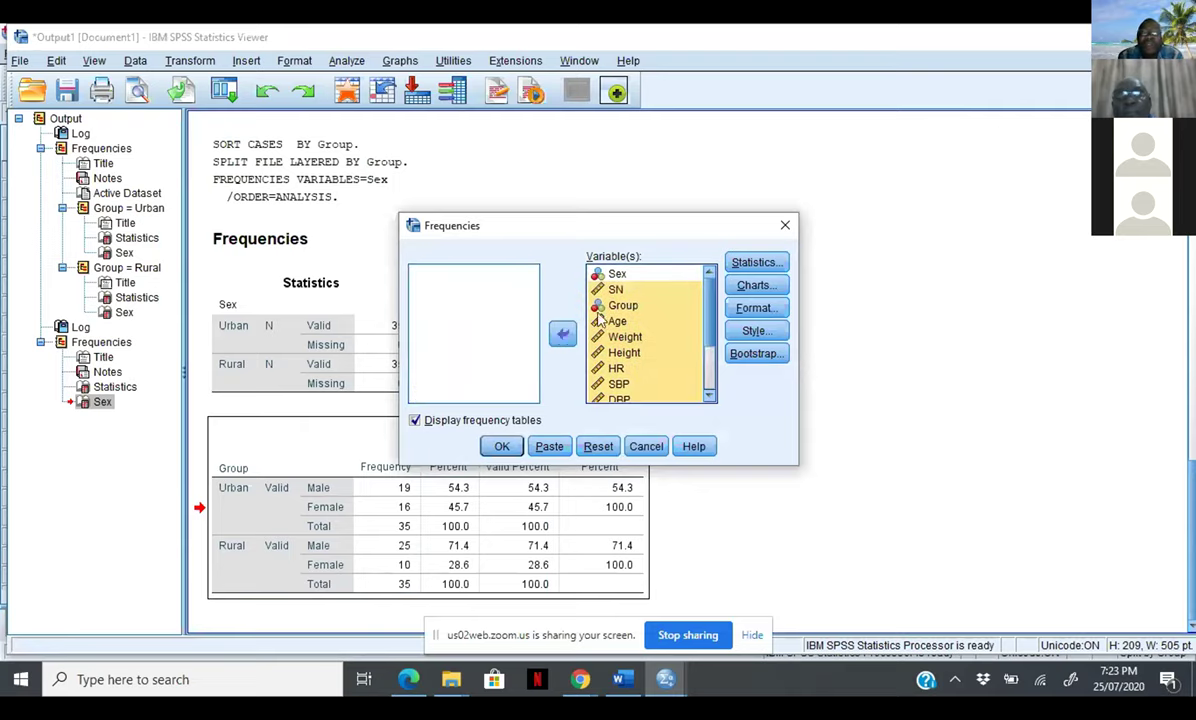
left_click(620, 290)
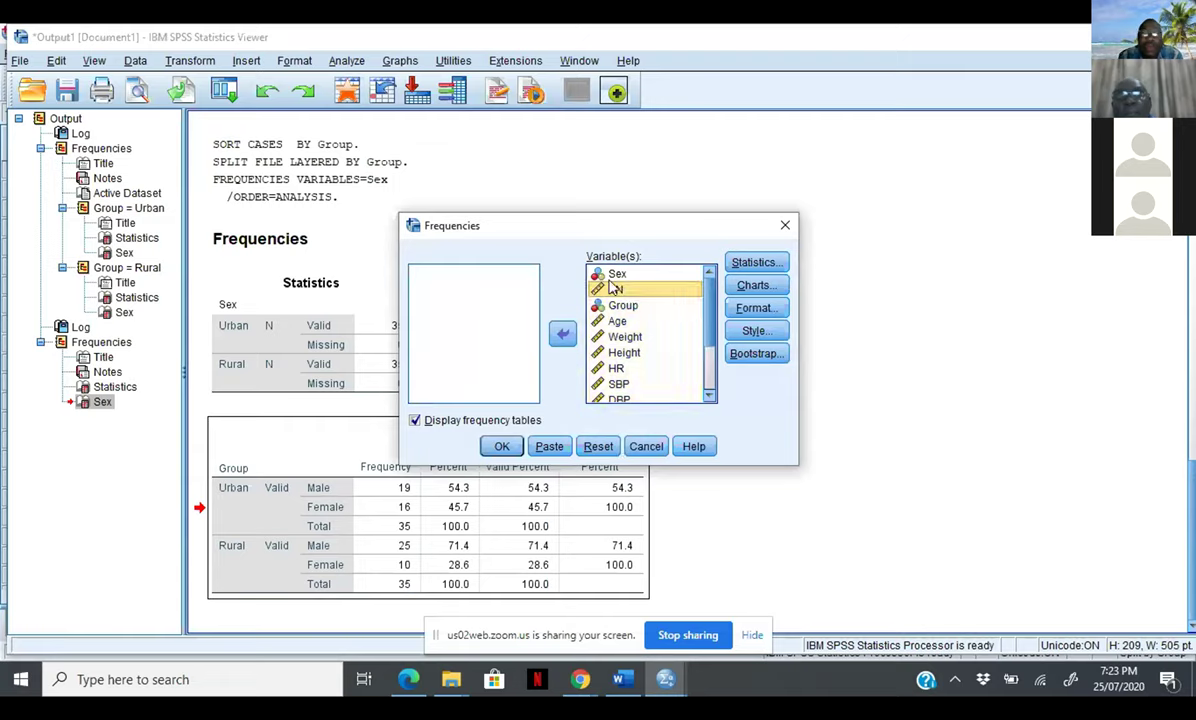
left_click(566, 332)
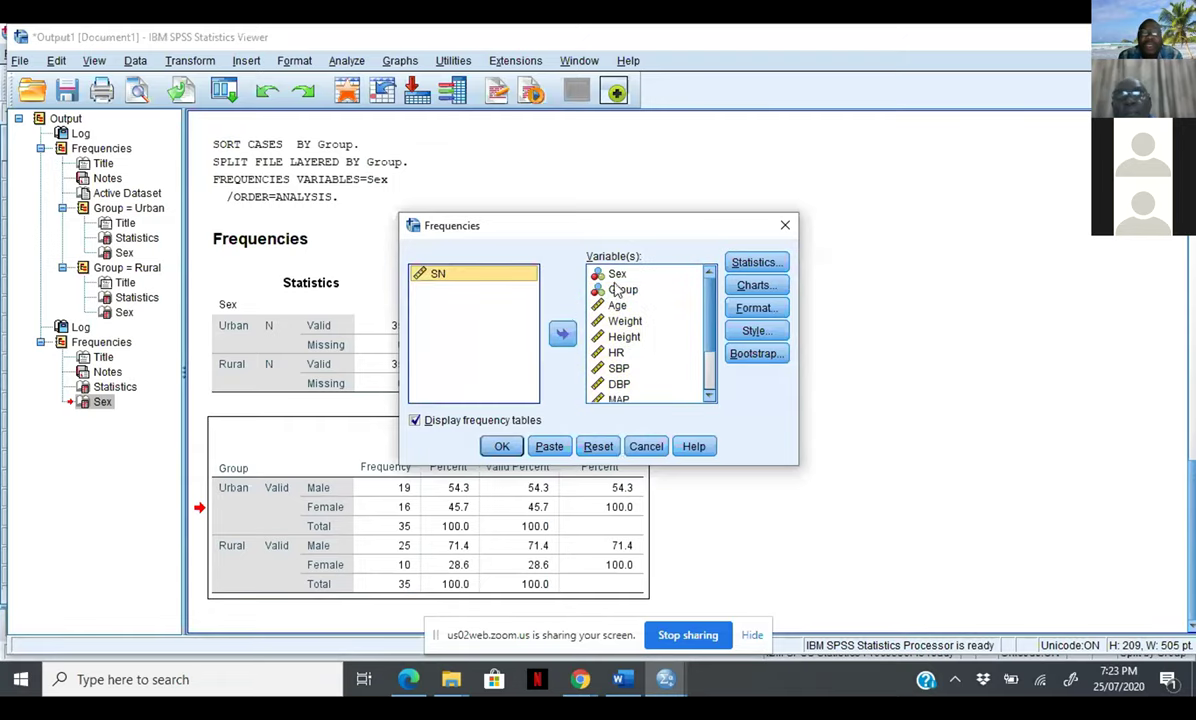
left_click(566, 334)
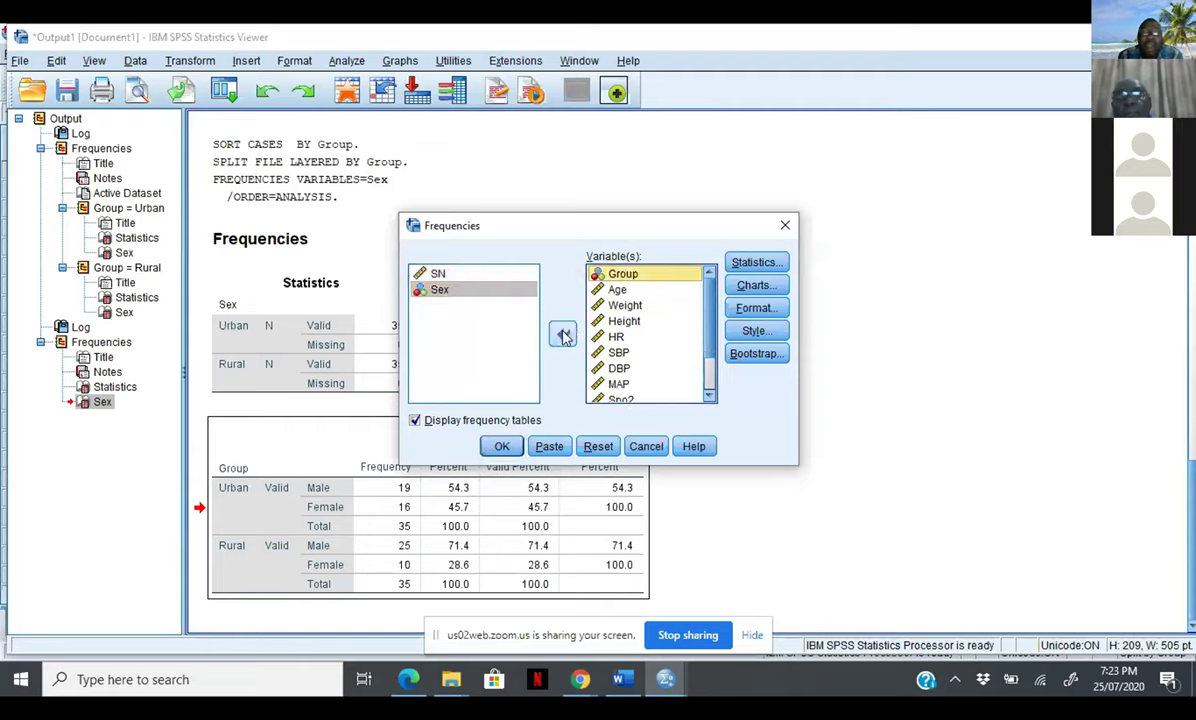
left_click(563, 335)
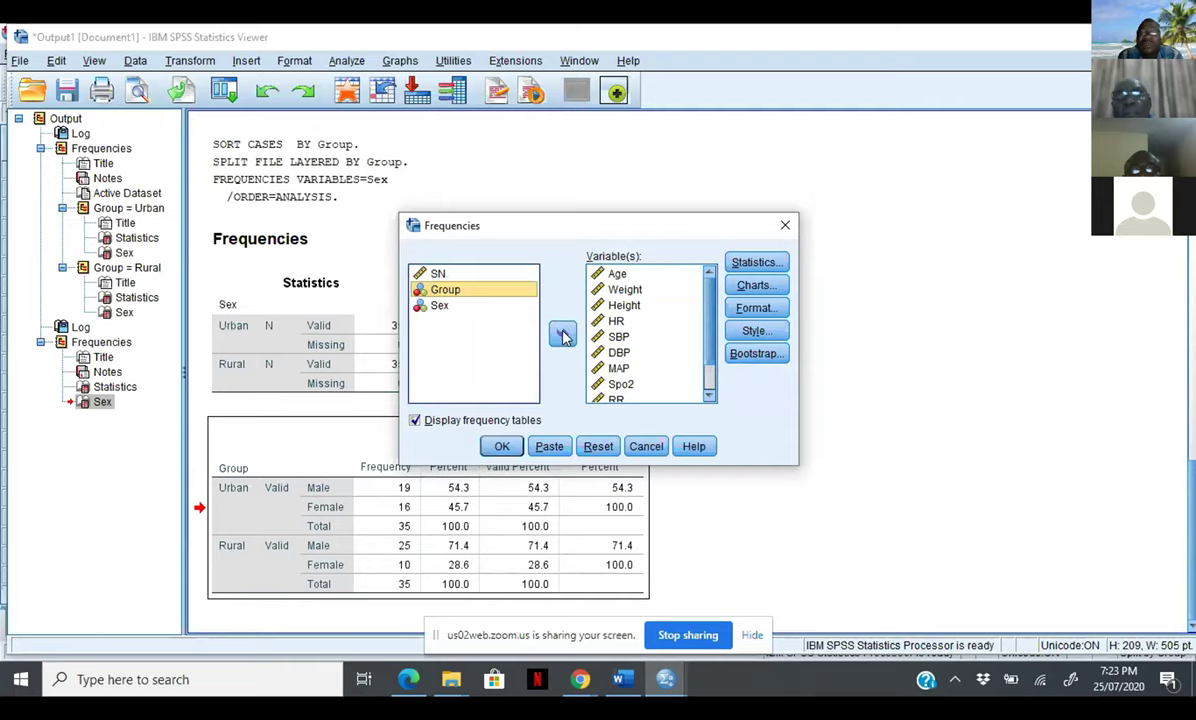
Request quartiles, mean, median, standard deviation, range, minimum and maximum as the Frequencies statistics
left_click(762, 263)
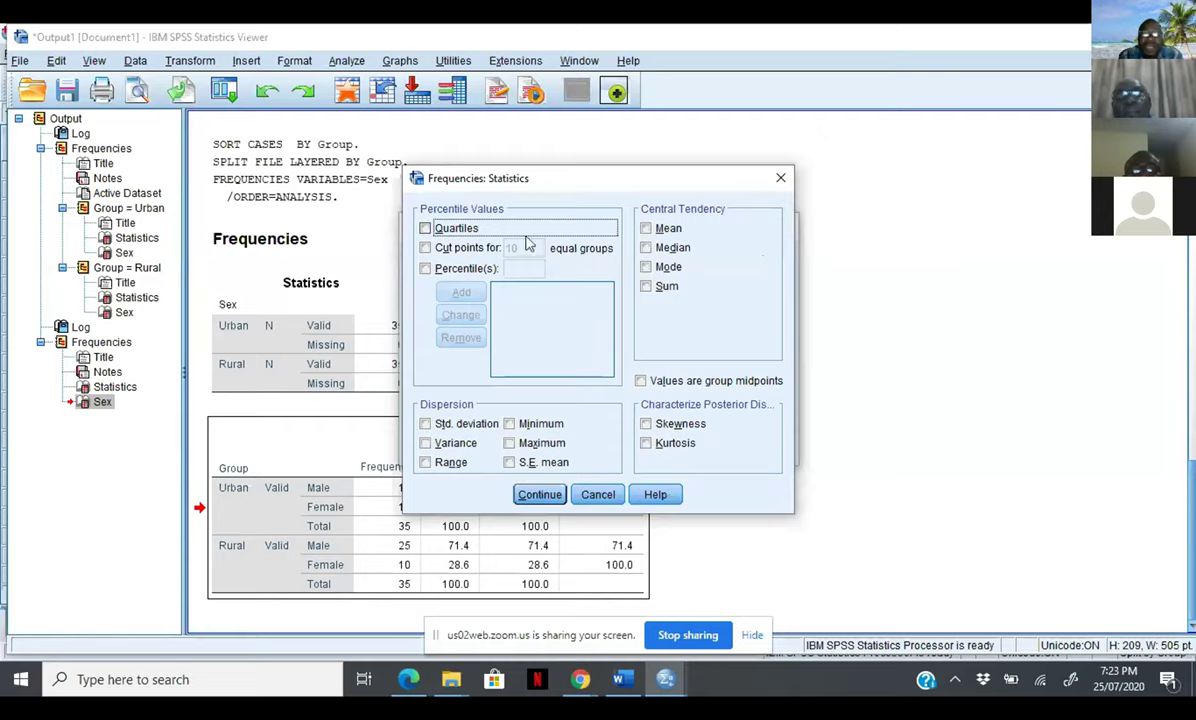
left_click(659, 231)
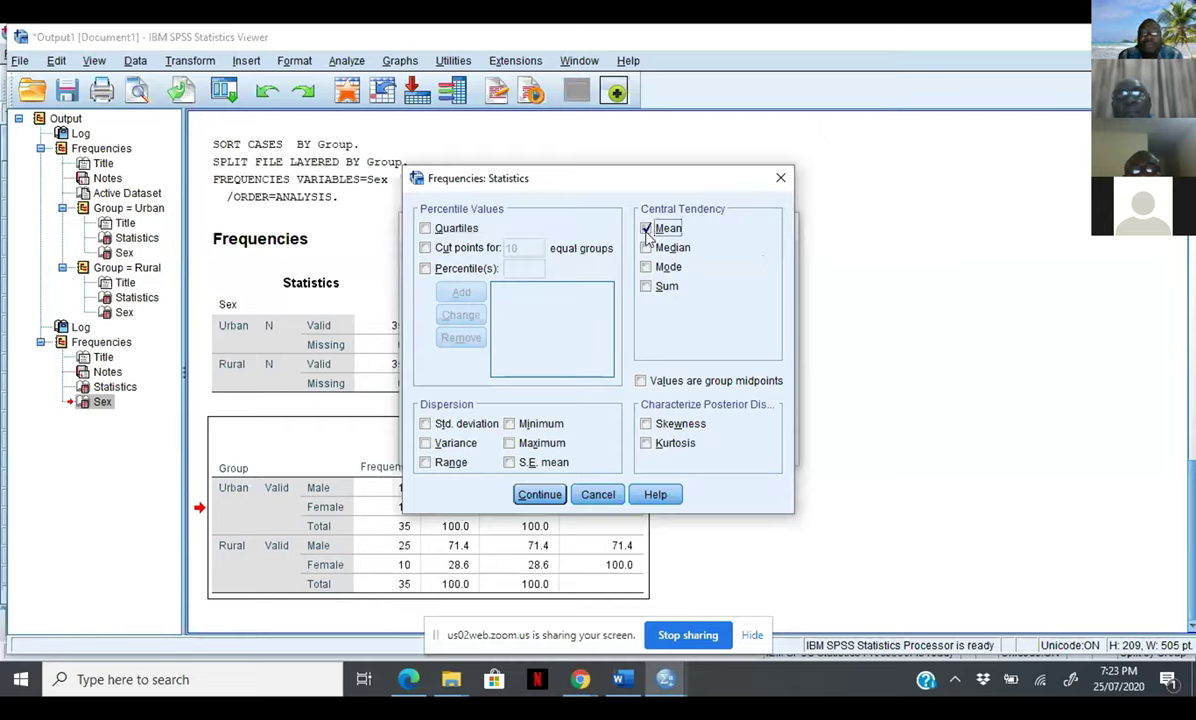
left_click(647, 248)
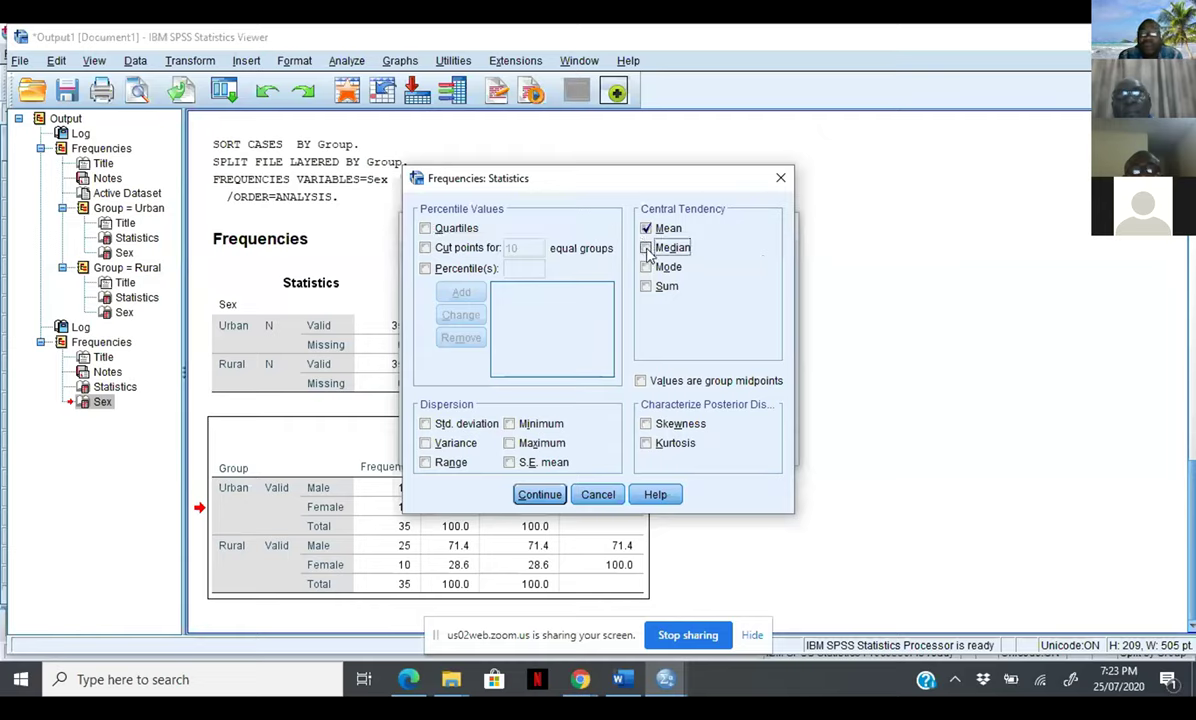
left_click(427, 426)
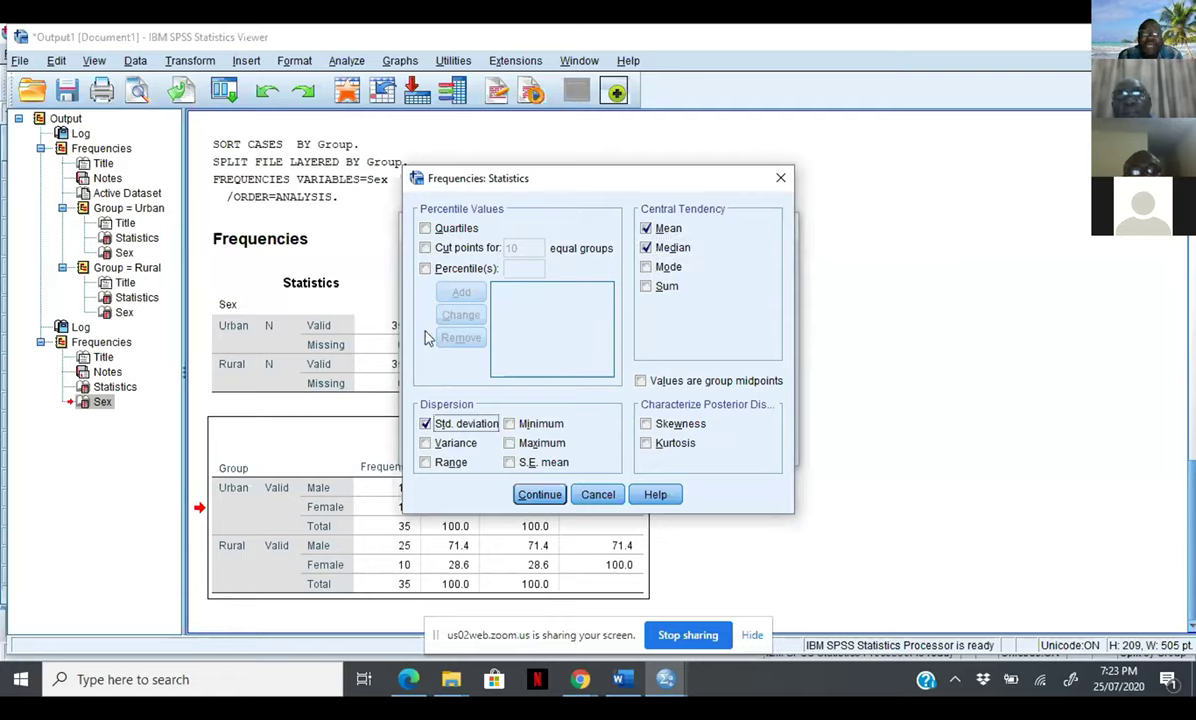
left_click(426, 229)
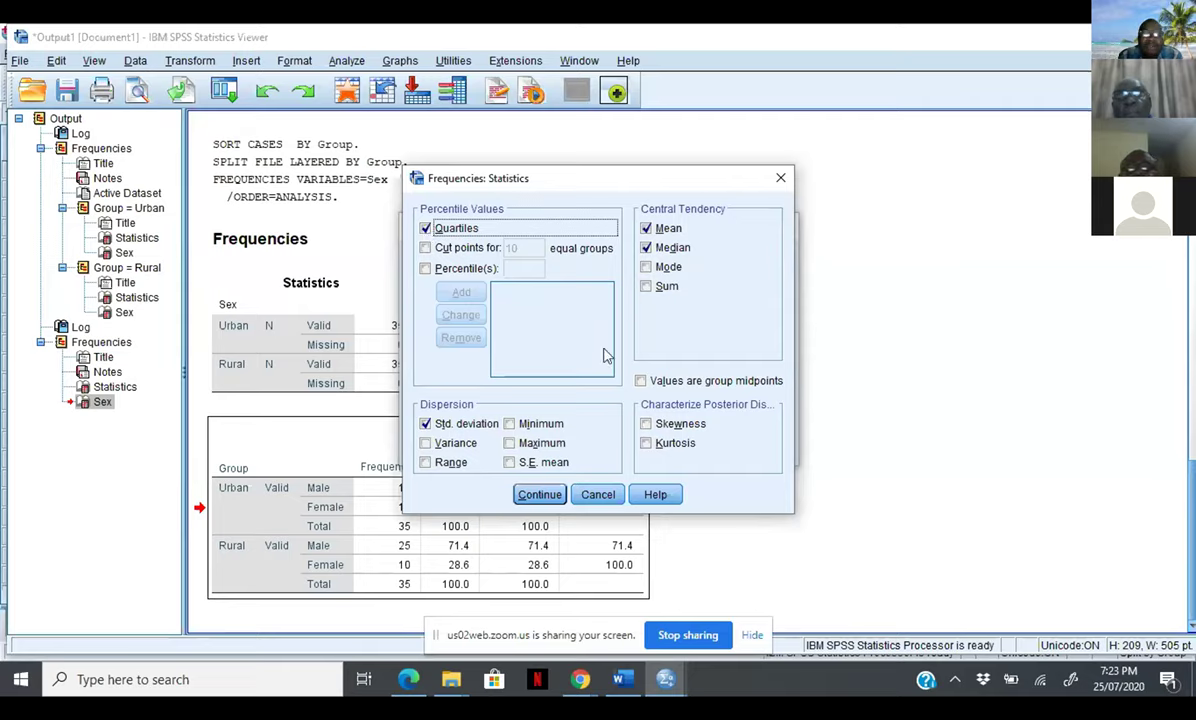
left_click(509, 443)
left_click(509, 424)
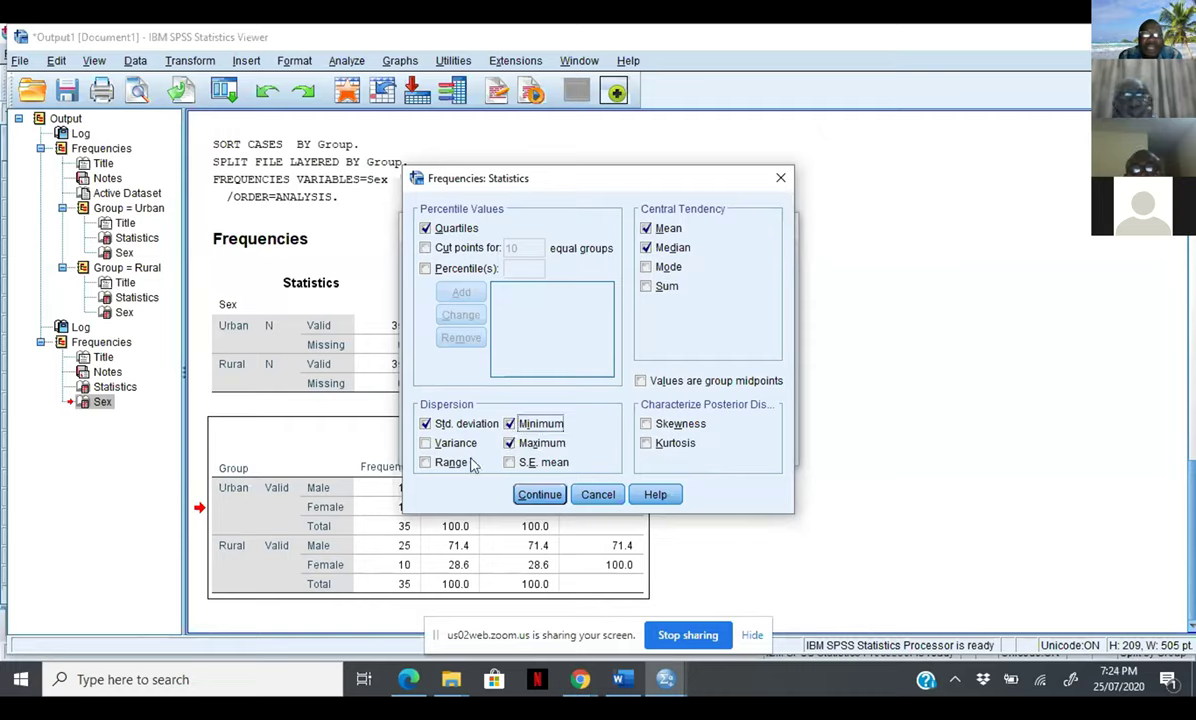
left_click(425, 463)
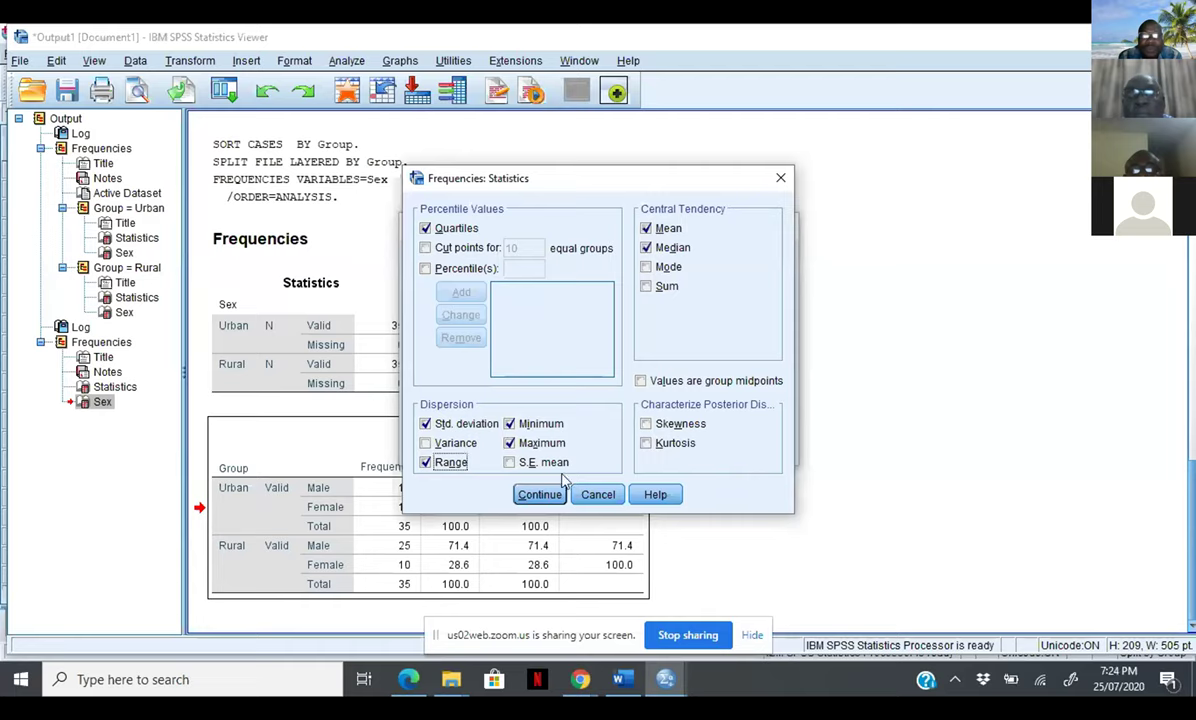
left_click(535, 494)
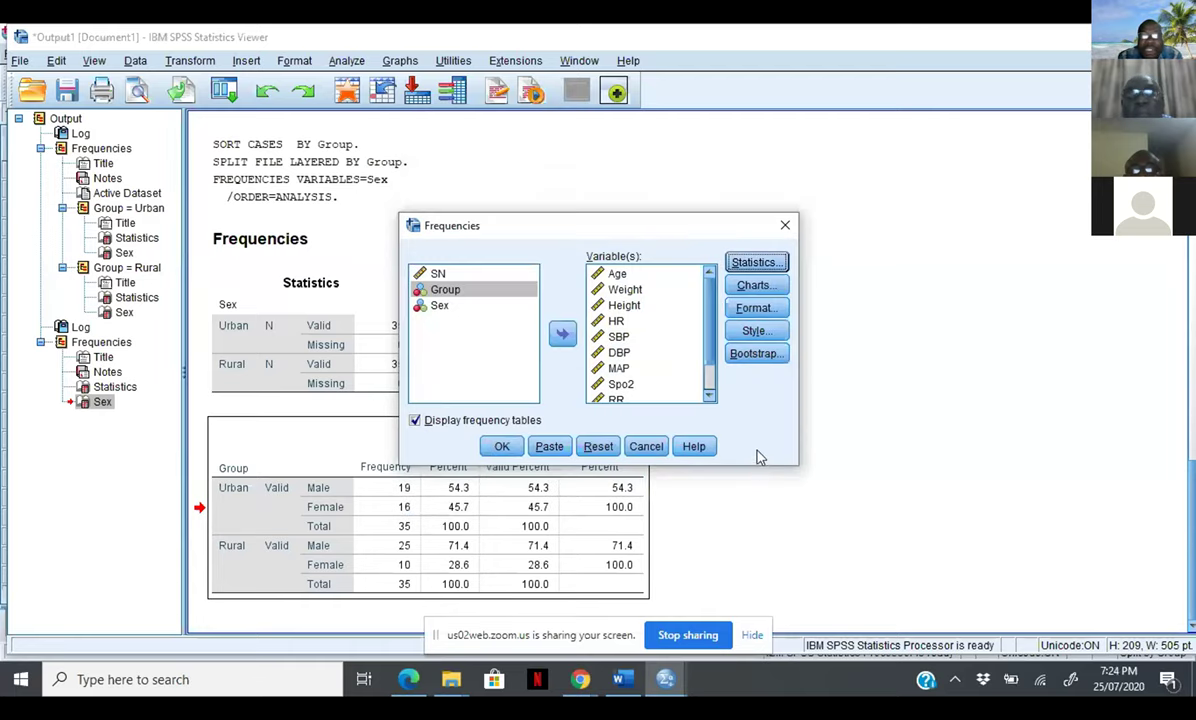
Turn off the display of frequency tables, run the analysis and view the full Statistics table for both groups
left_click(415, 421)
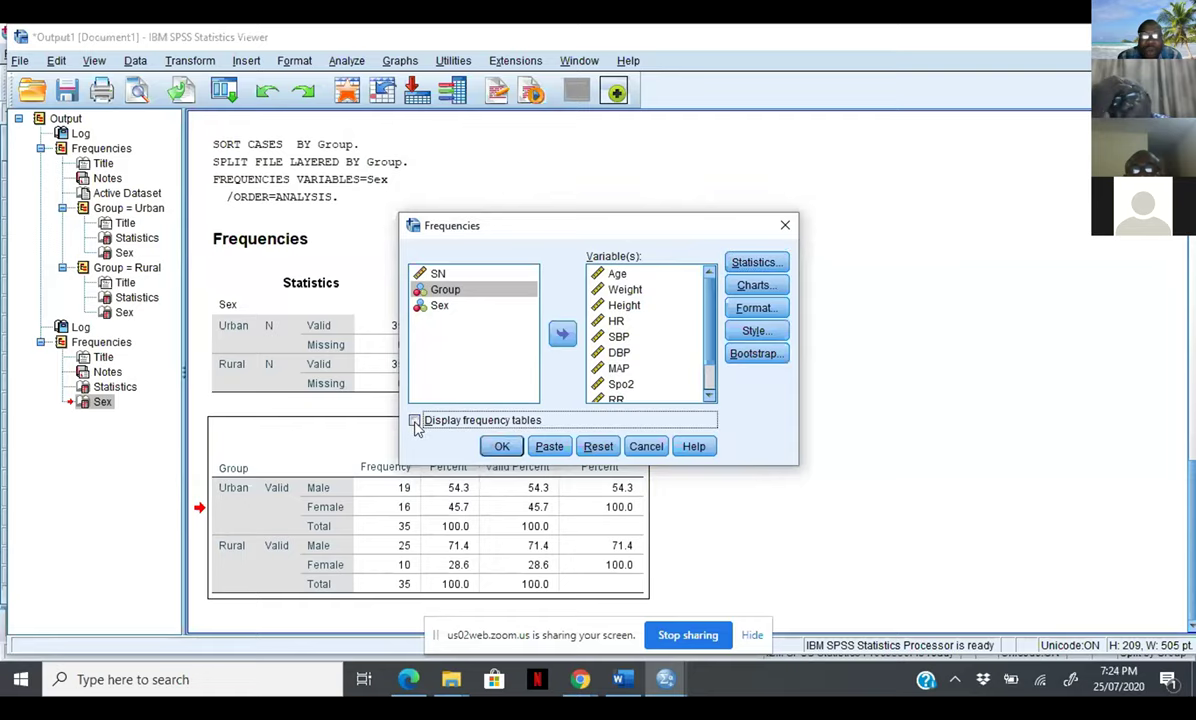
left_click(499, 448)
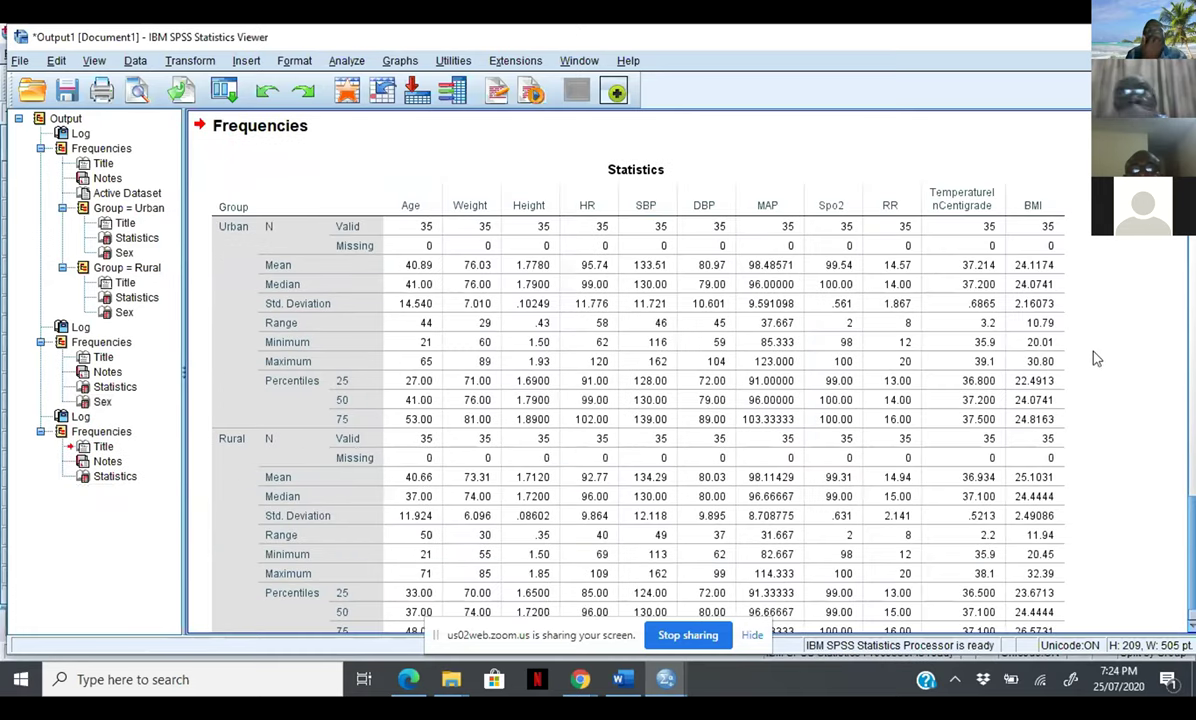
left_click(1190, 627)
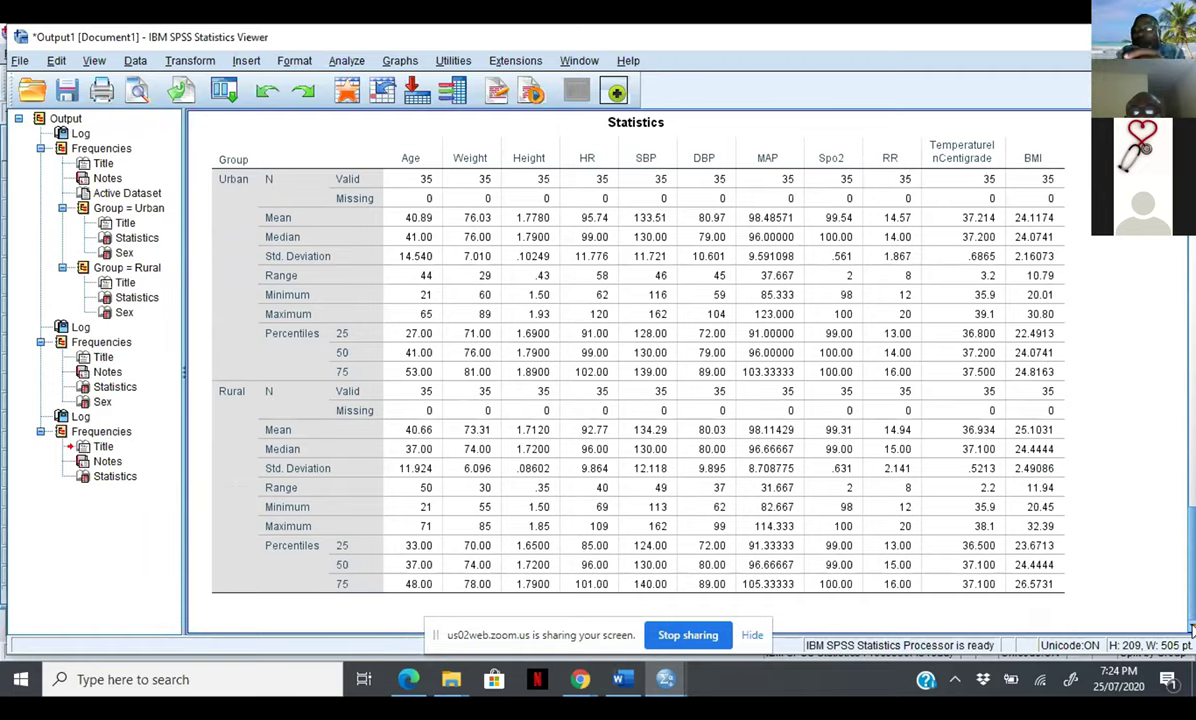
Switch to the Zoom meeting in the browser and mute the microphone
left_click(584, 681)
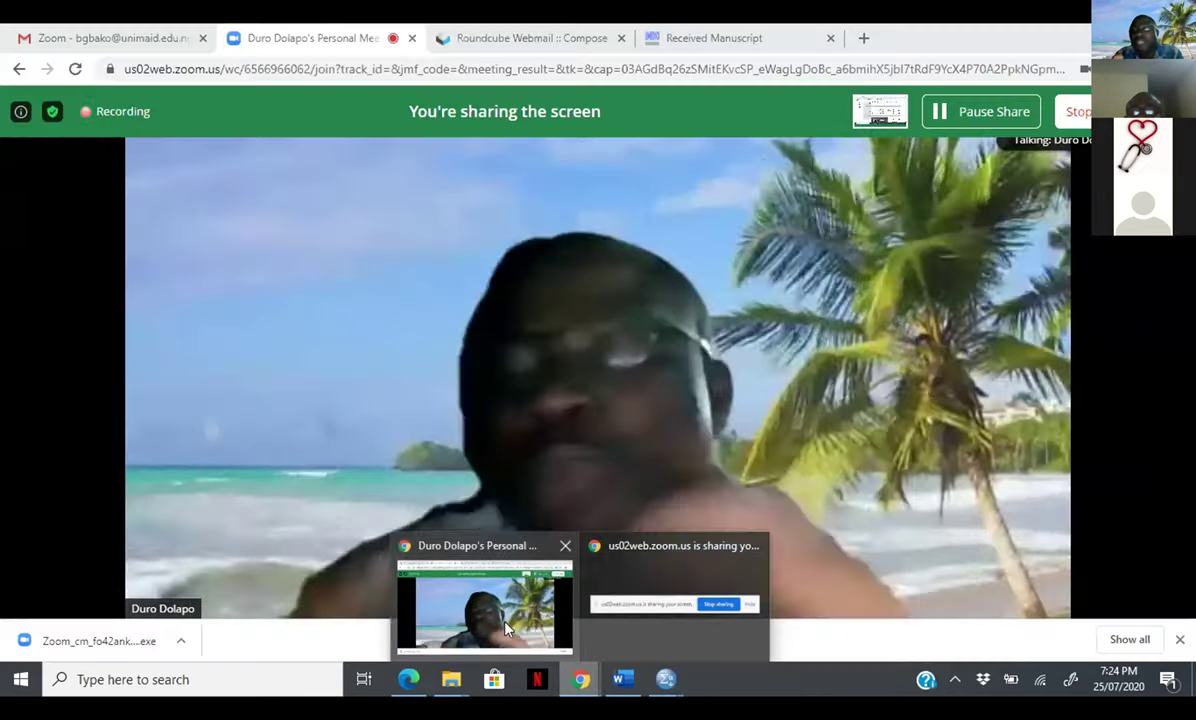
left_click(471, 580)
mouse_move(228, 593)
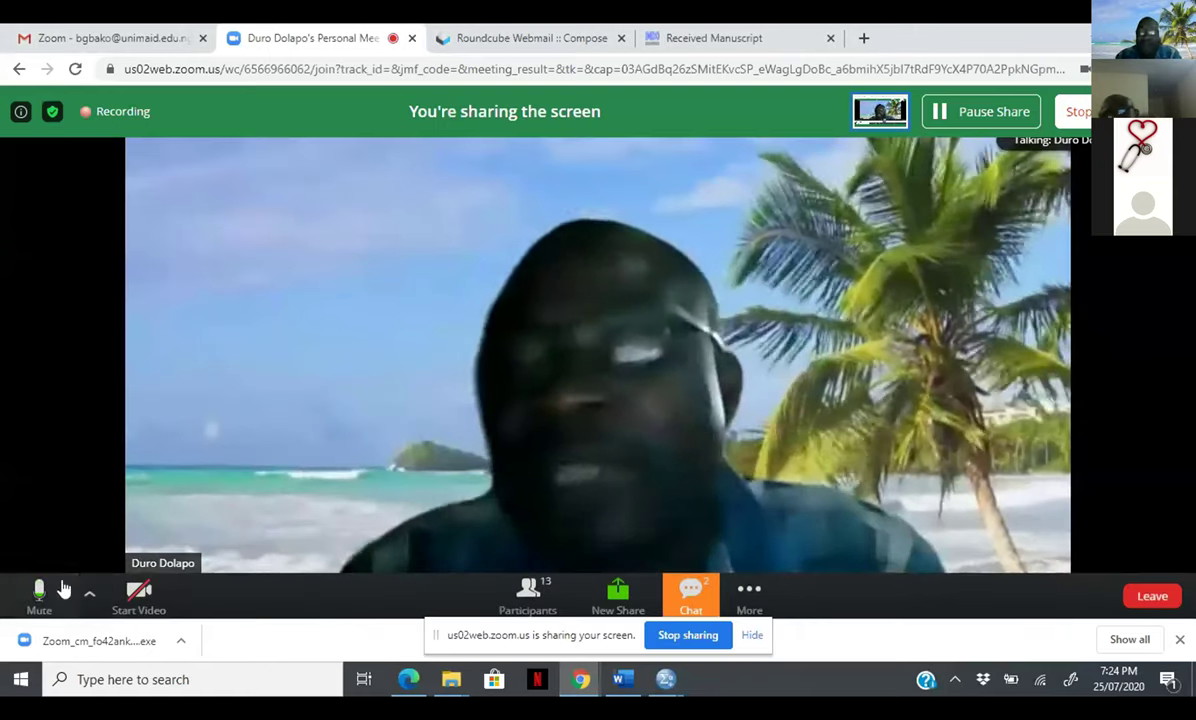
left_click(40, 594)
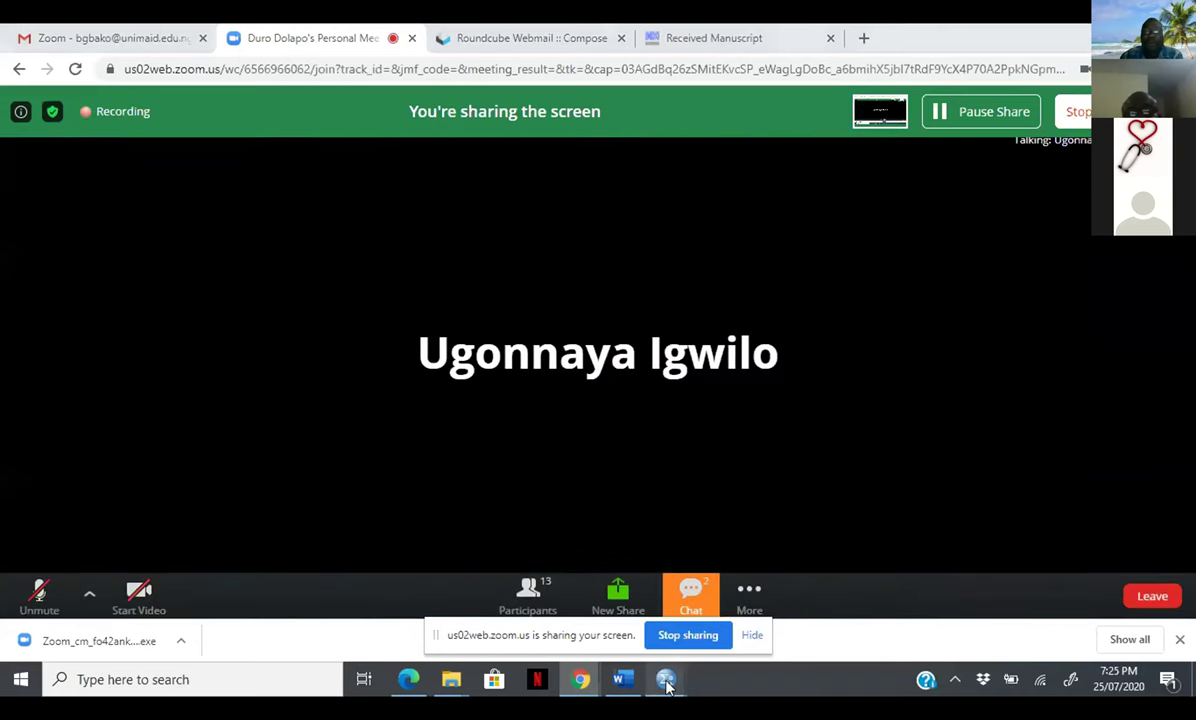
Switch back to the SPSS output, select the latest Statistics table and stop sharing the screen
mouse_move(667, 685)
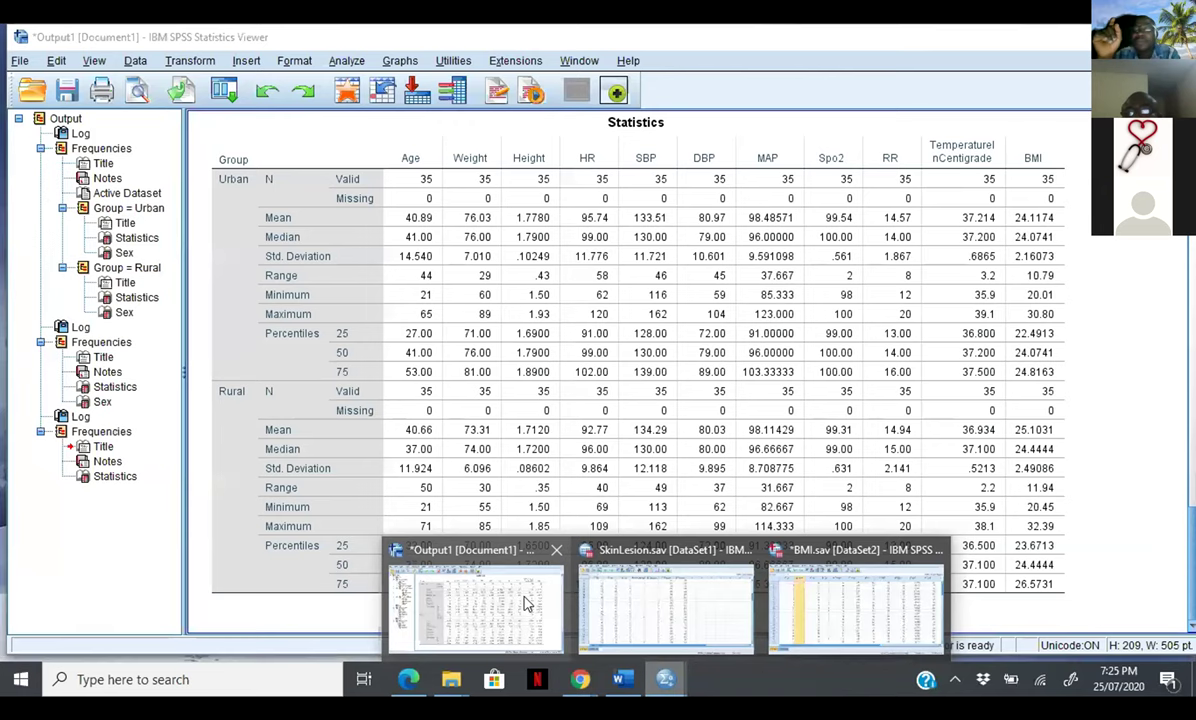
left_click(527, 603)
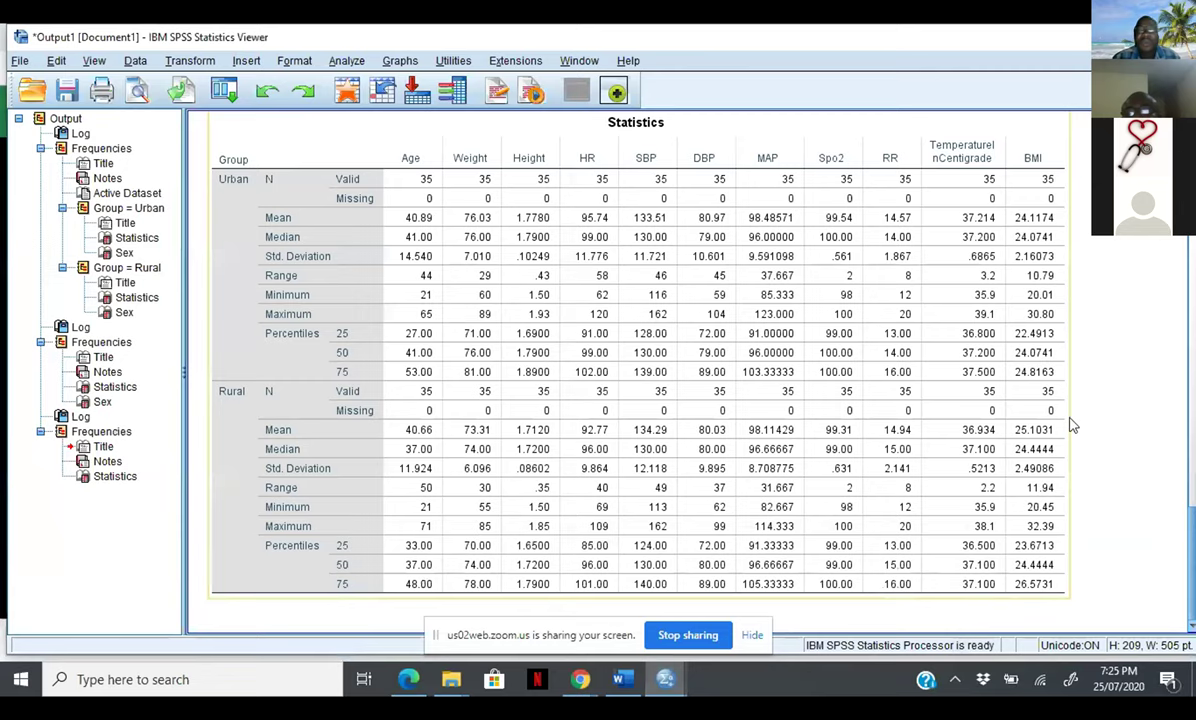
left_click(980, 429)
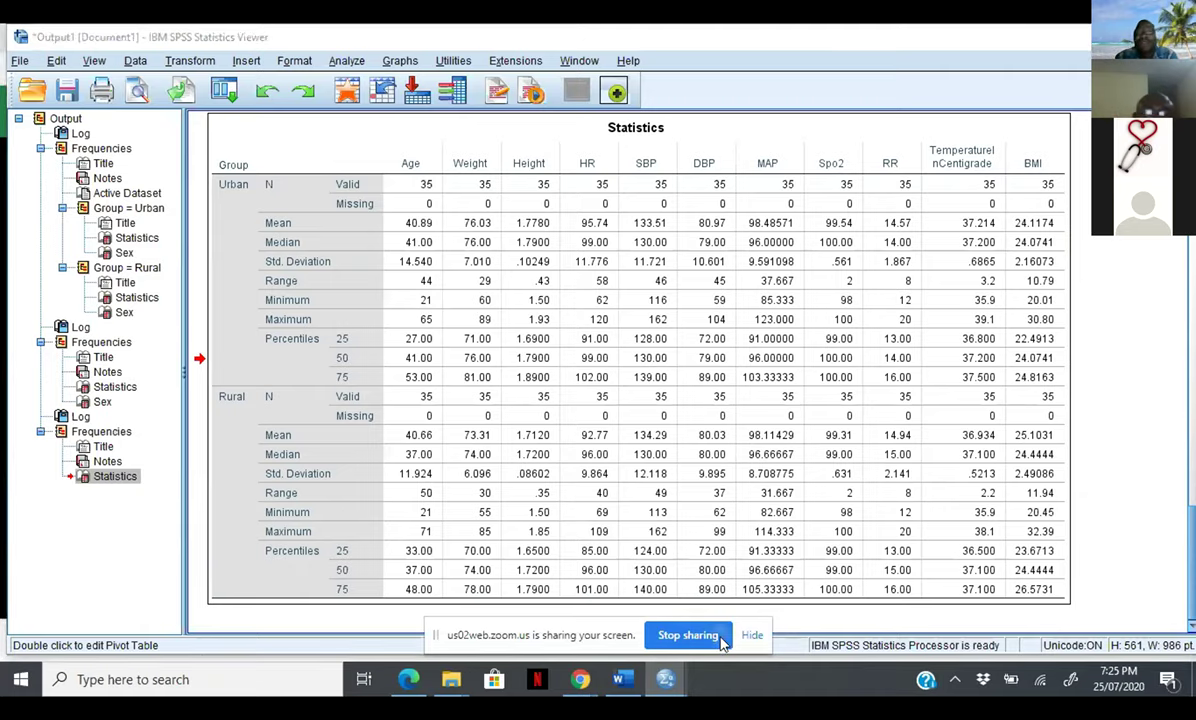
left_click(688, 635)
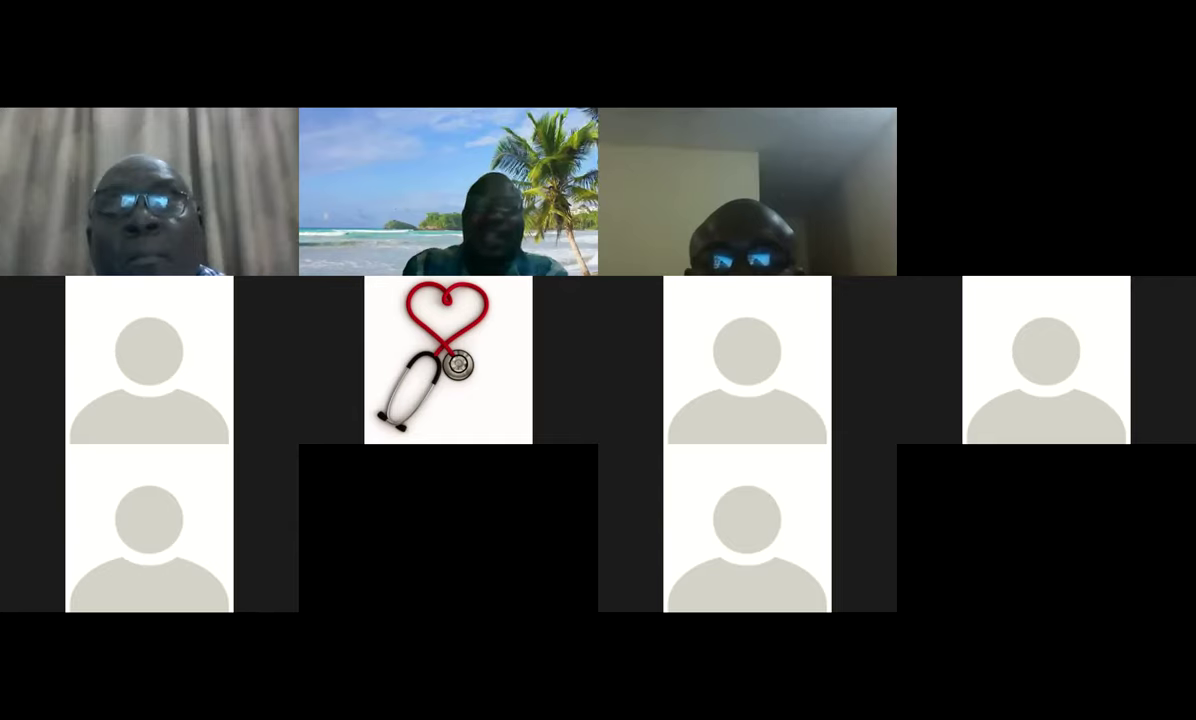
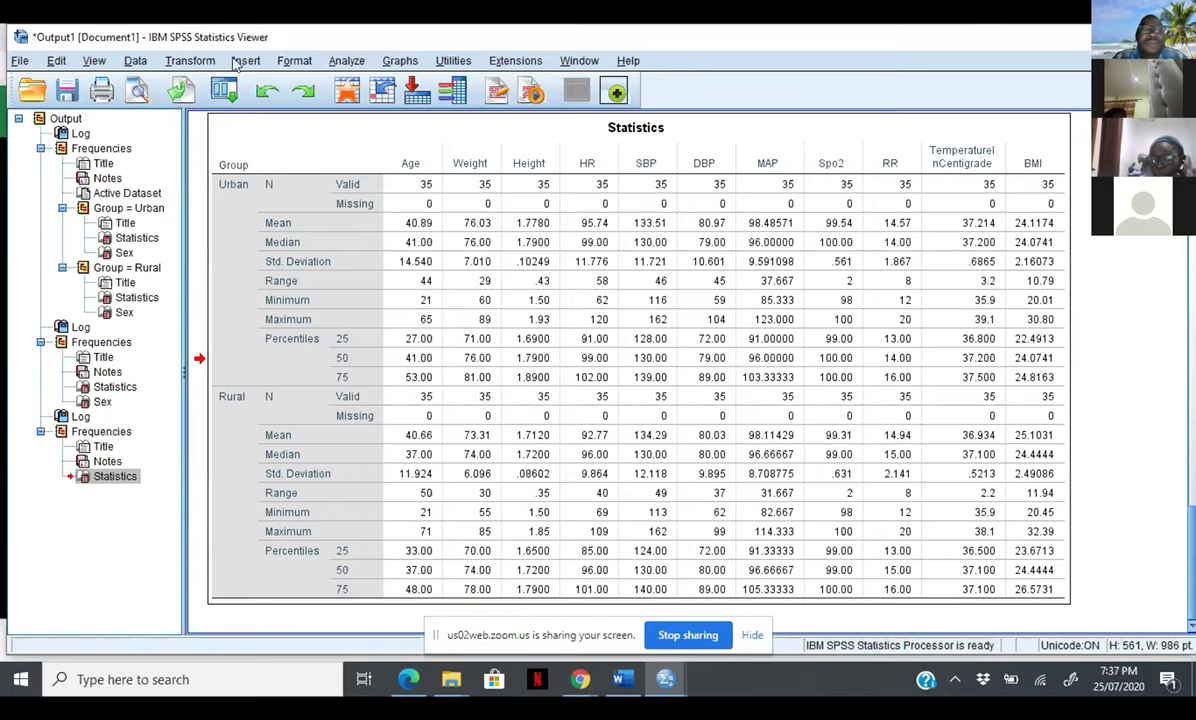
left_click(345, 61)
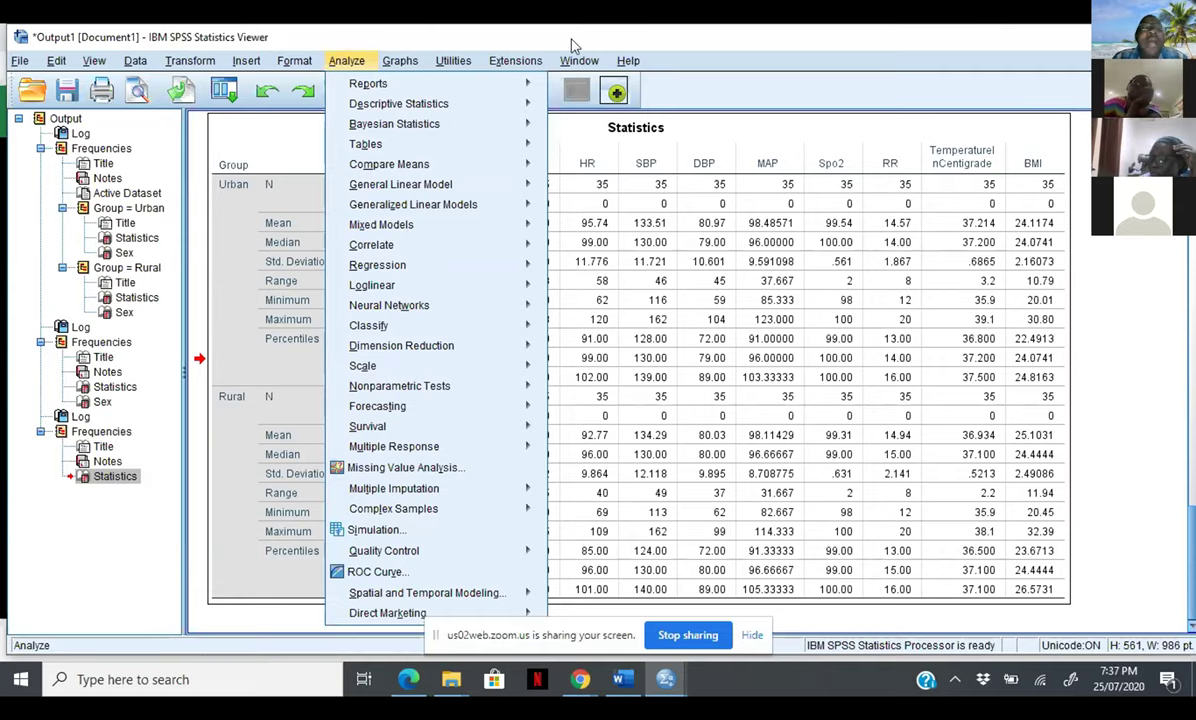
left_click(628, 61)
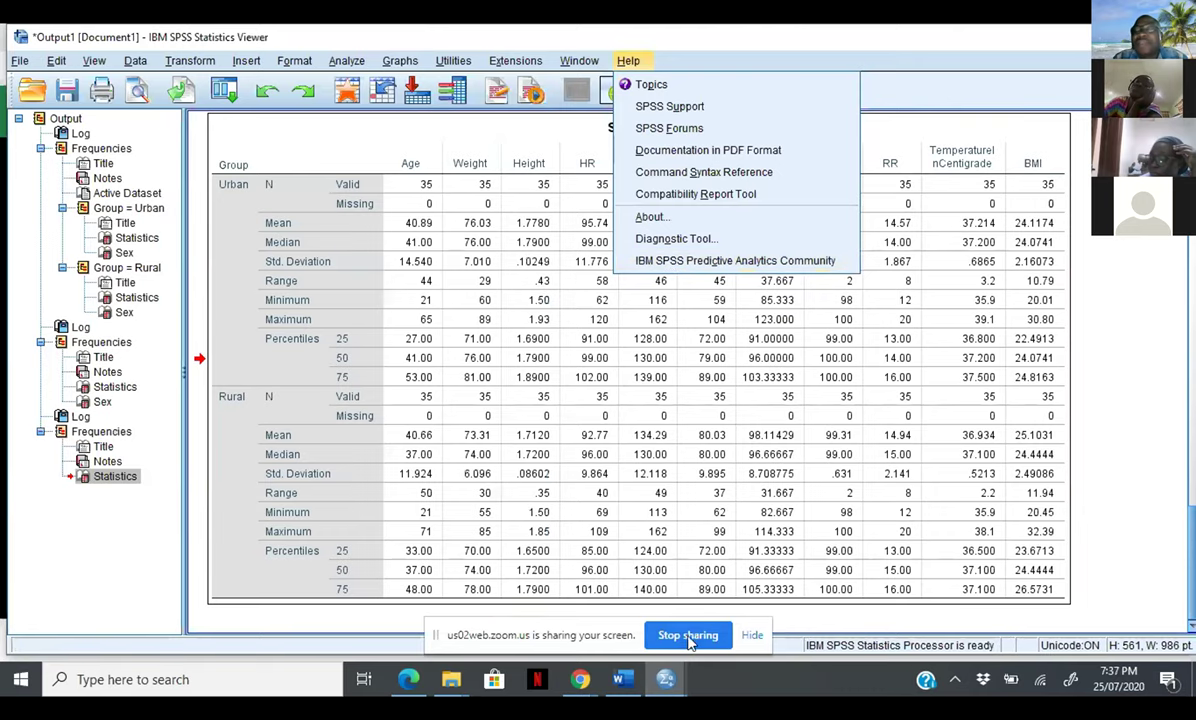
Switch from the output to the SkinLesion.sav dataset
left_click(670, 680)
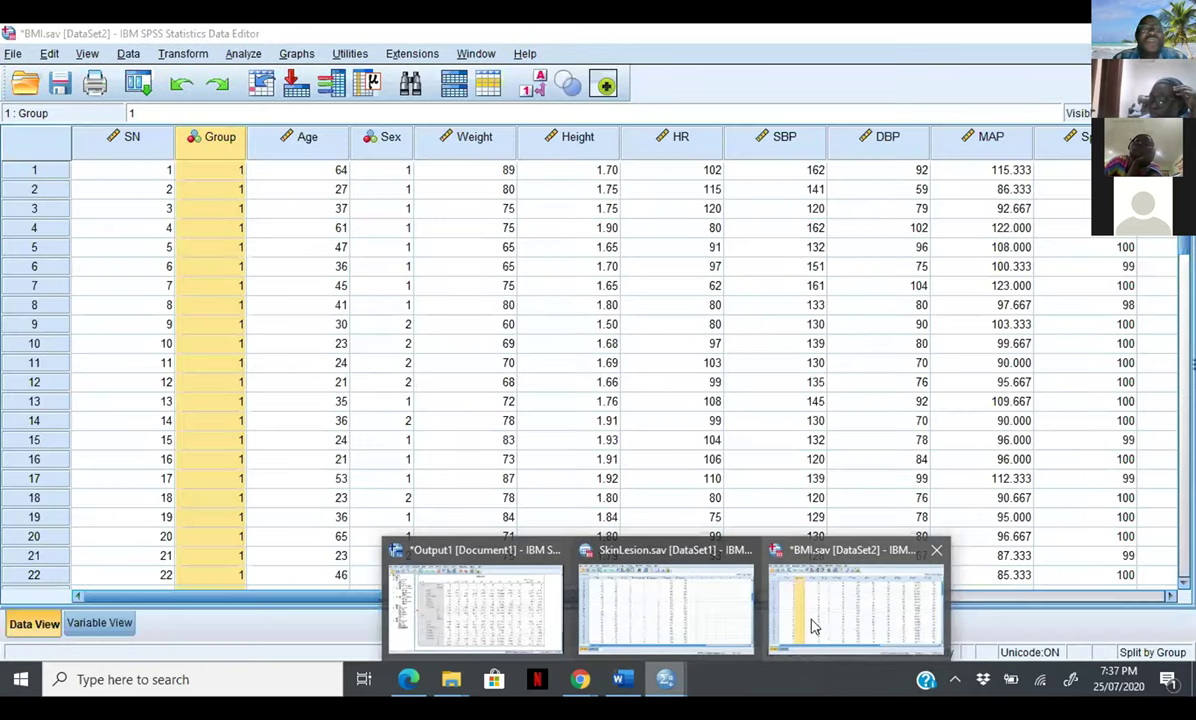
left_click(812, 626)
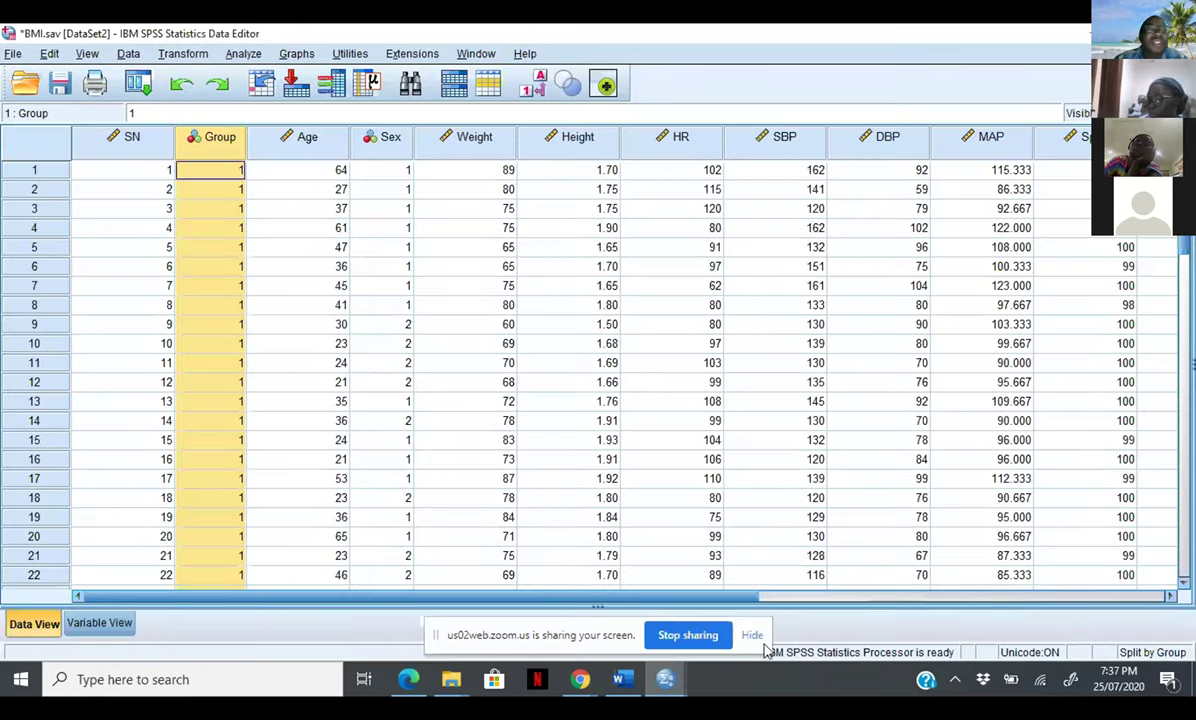
left_click(677, 686)
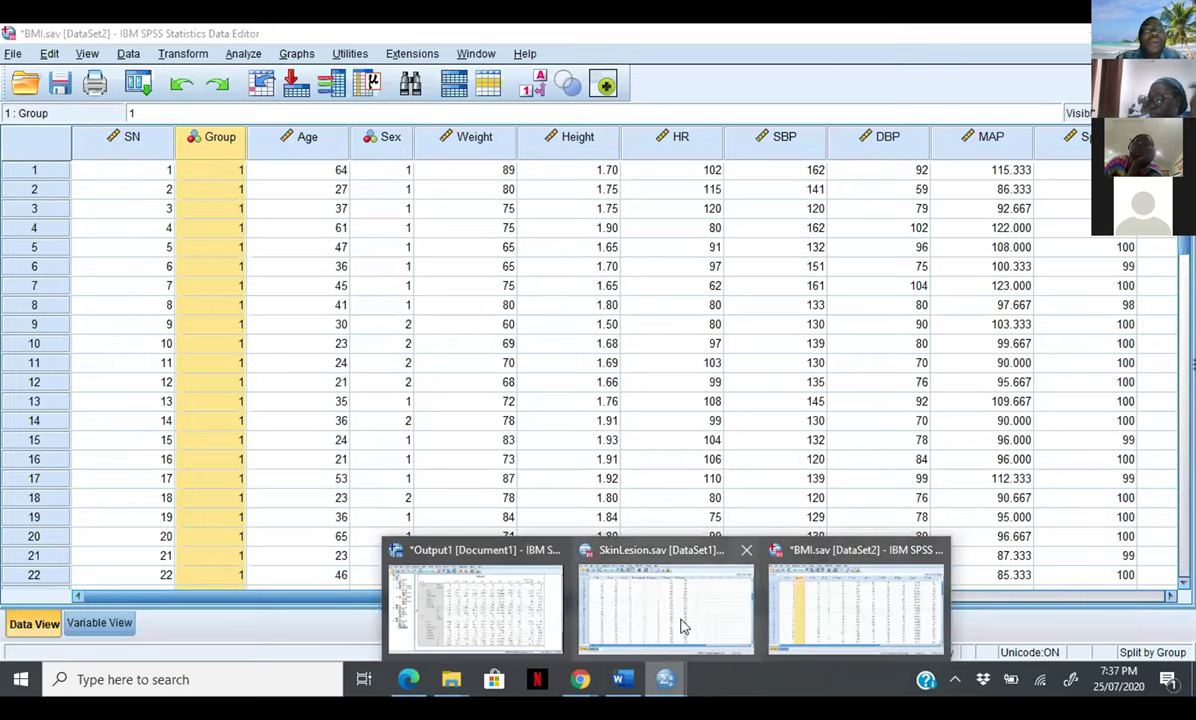
left_click(683, 627)
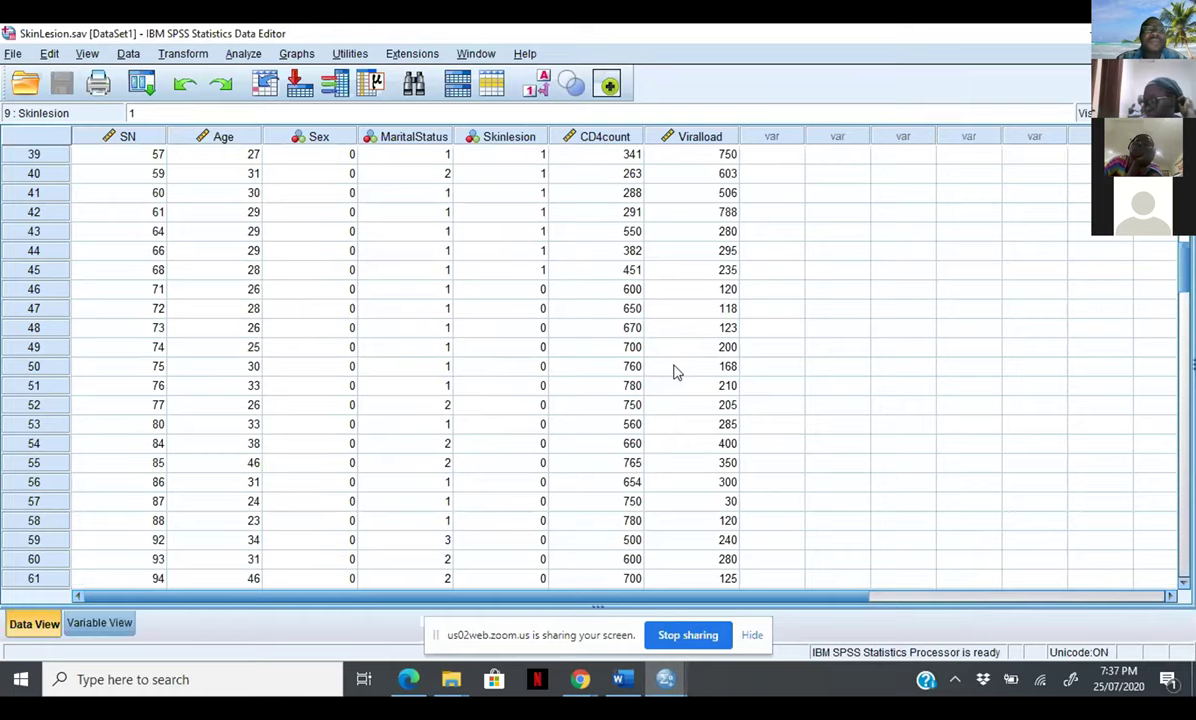
Set up an Explore analysis with Age as the dependent variable, keeping descriptives with a 95% confidence interval for the mean
left_click(245, 56)
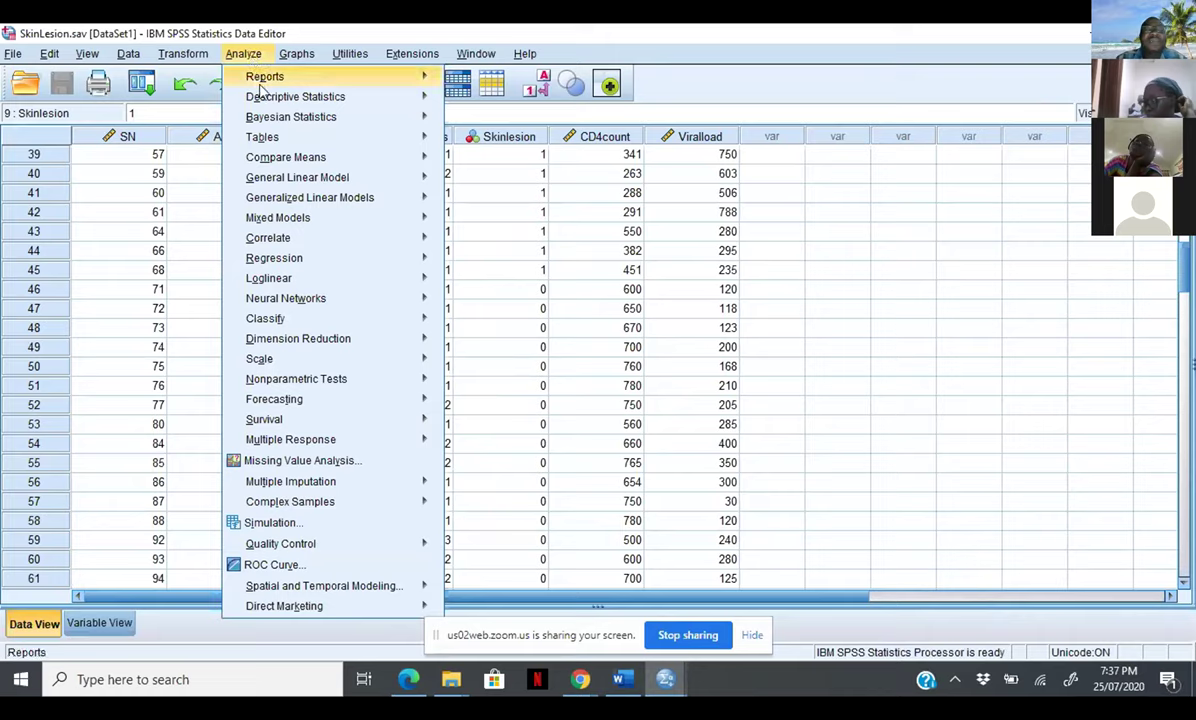
mouse_move(267, 100)
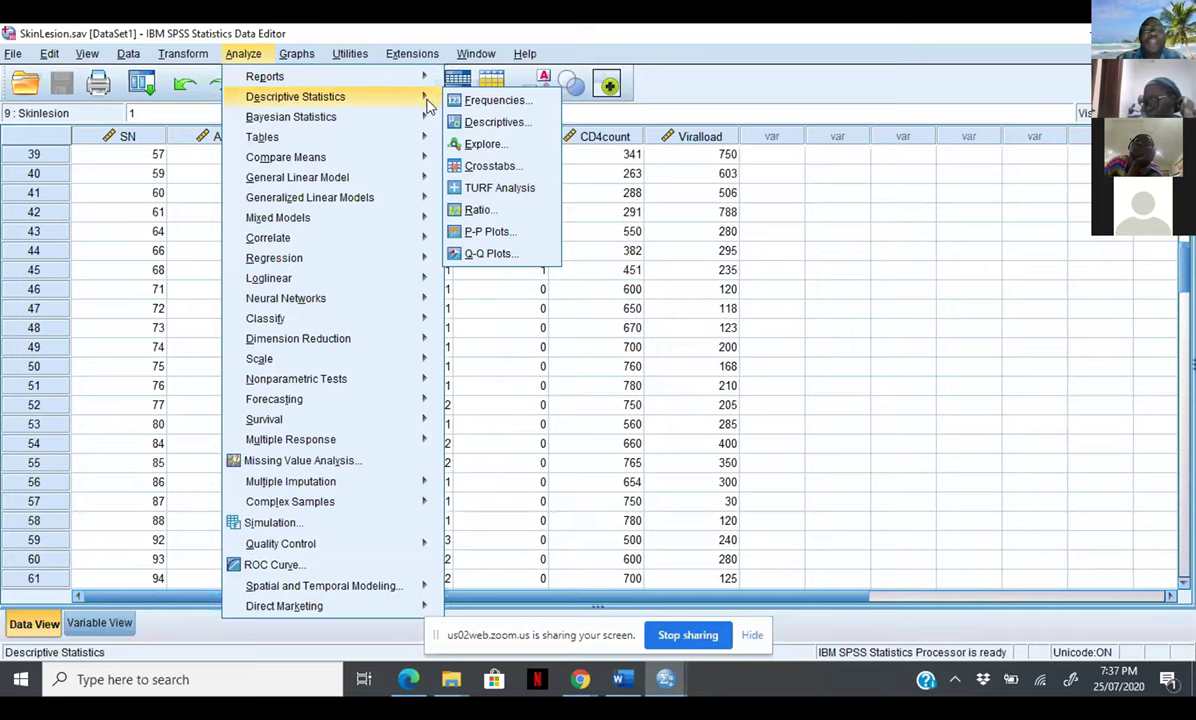
left_click(487, 146)
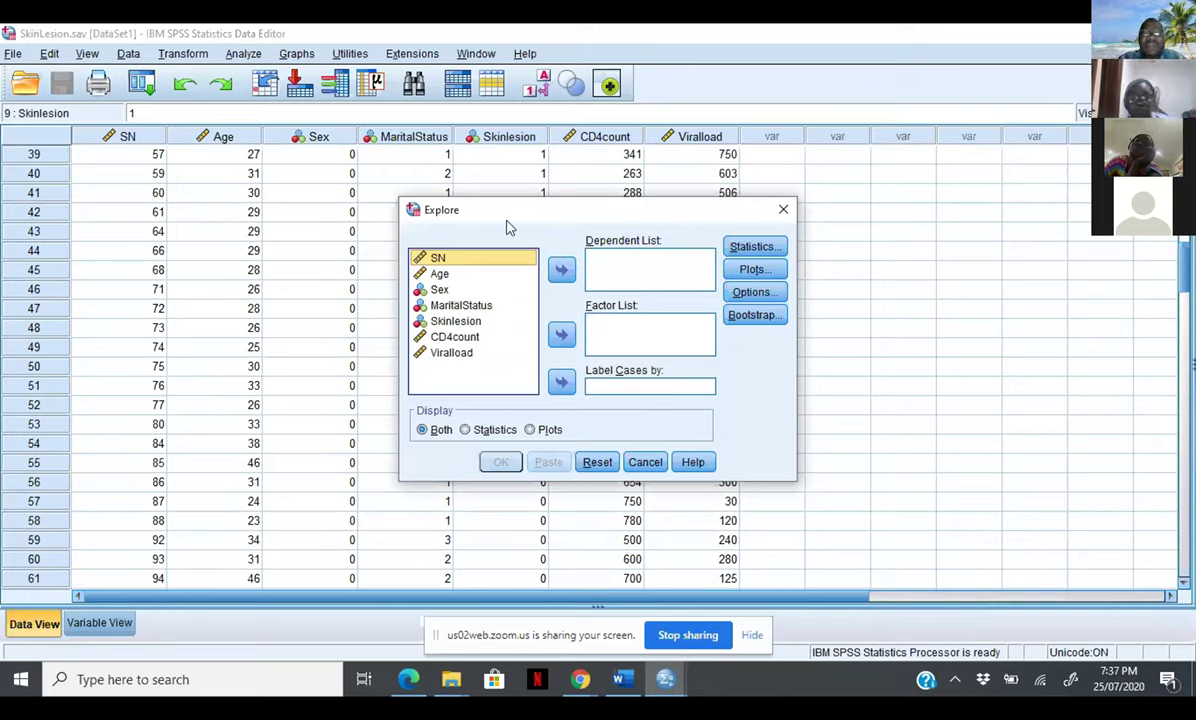
left_click(452, 277)
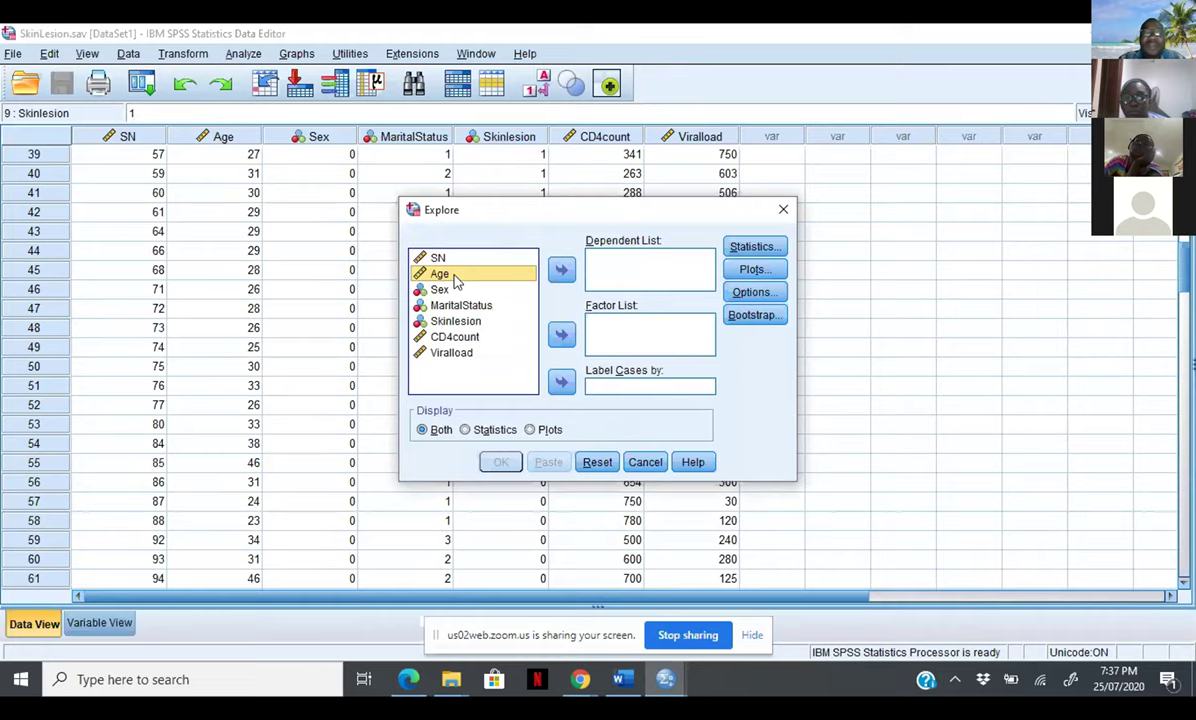
left_click(561, 271)
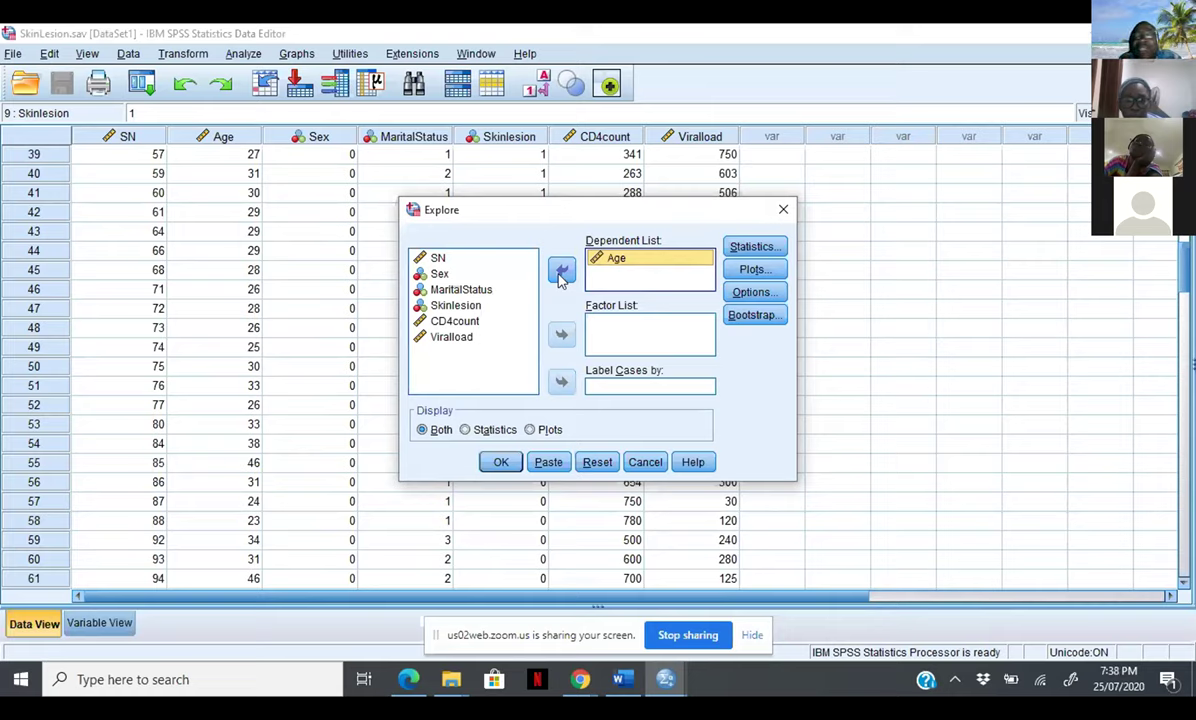
left_click(752, 248)
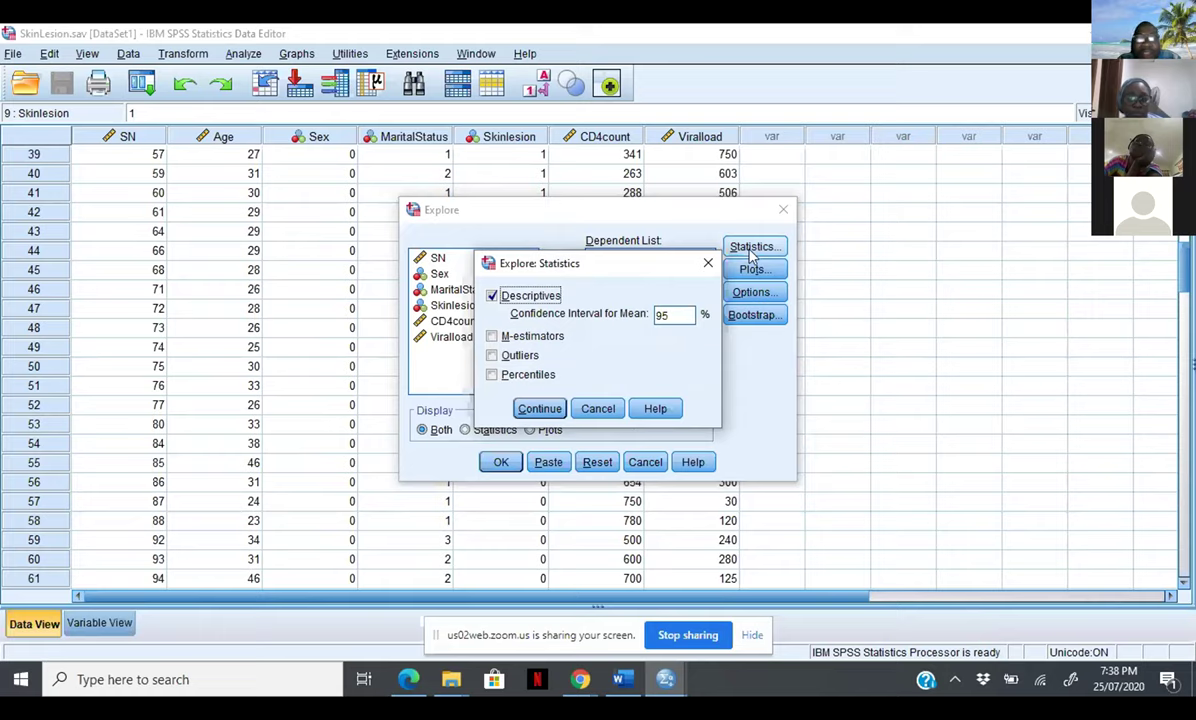
left_click(548, 409)
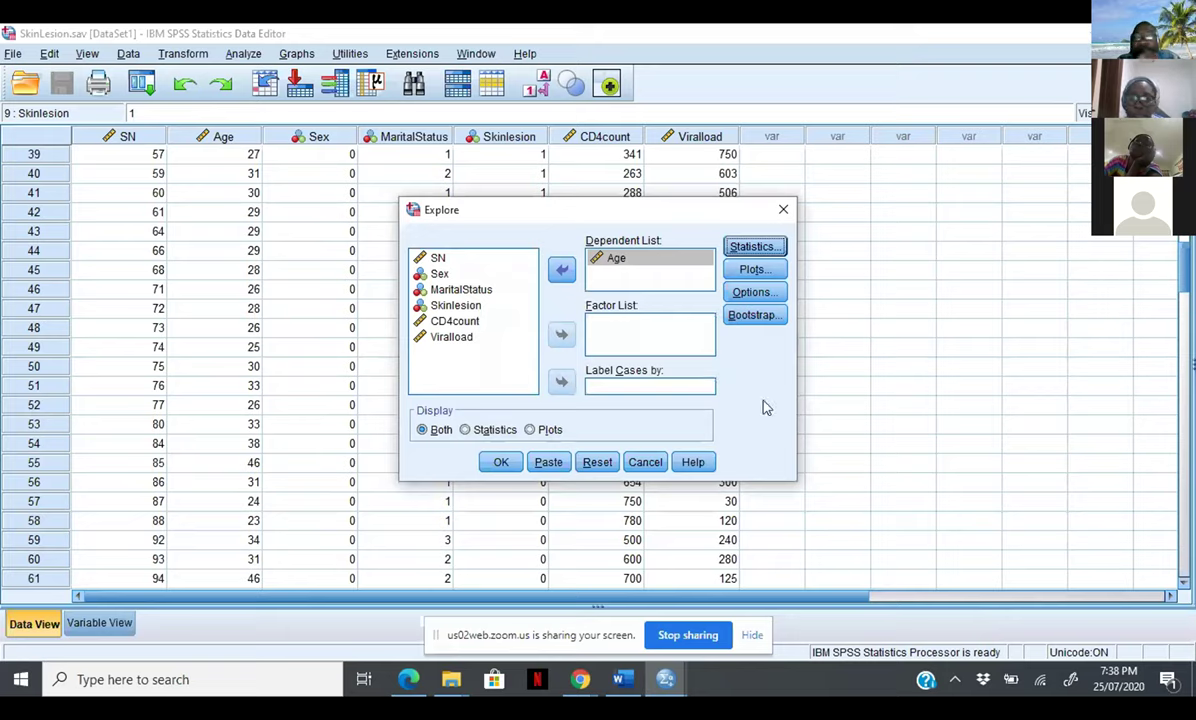
Add a histogram and normality plots with tests to the Explore plots, keeping the stem-and-leaf plot and factor-level boxplots
left_click(752, 270)
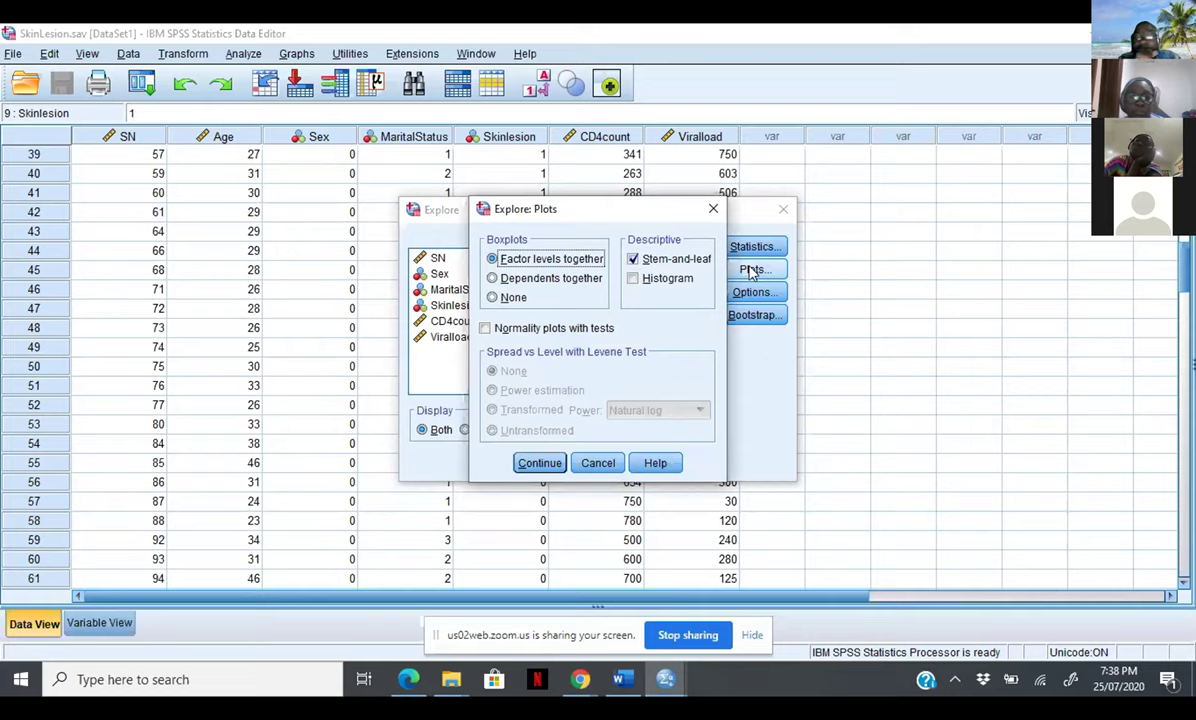
left_click(633, 279)
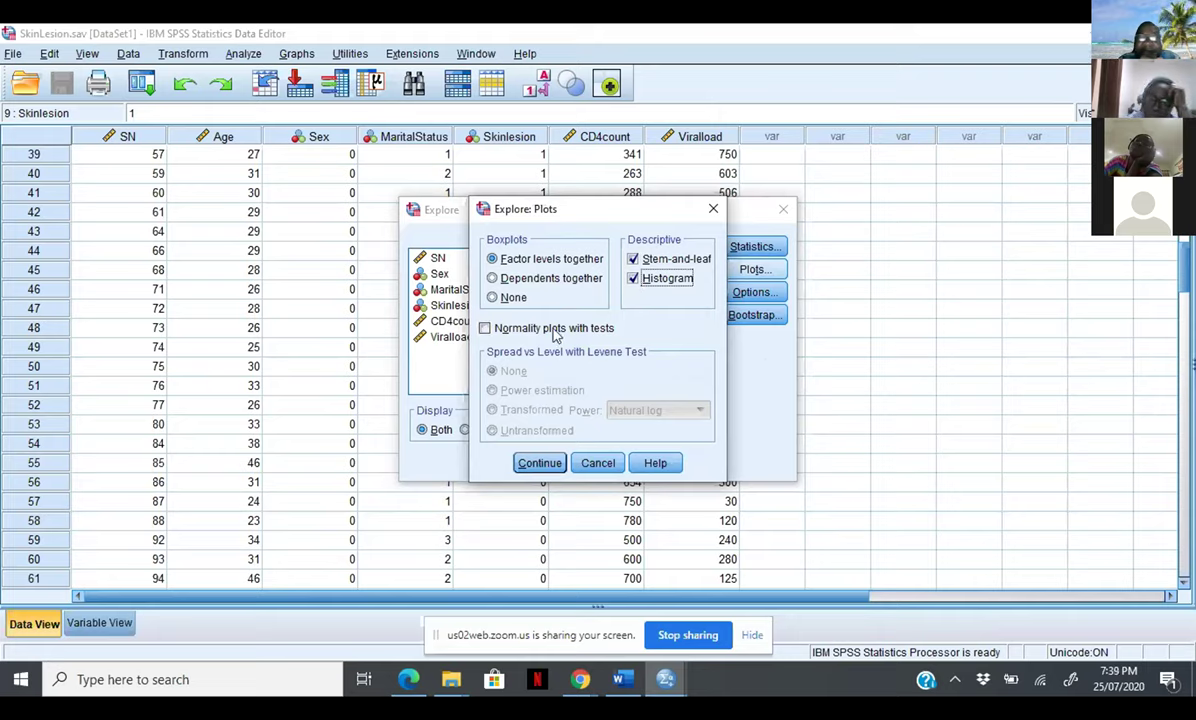
left_click(486, 329)
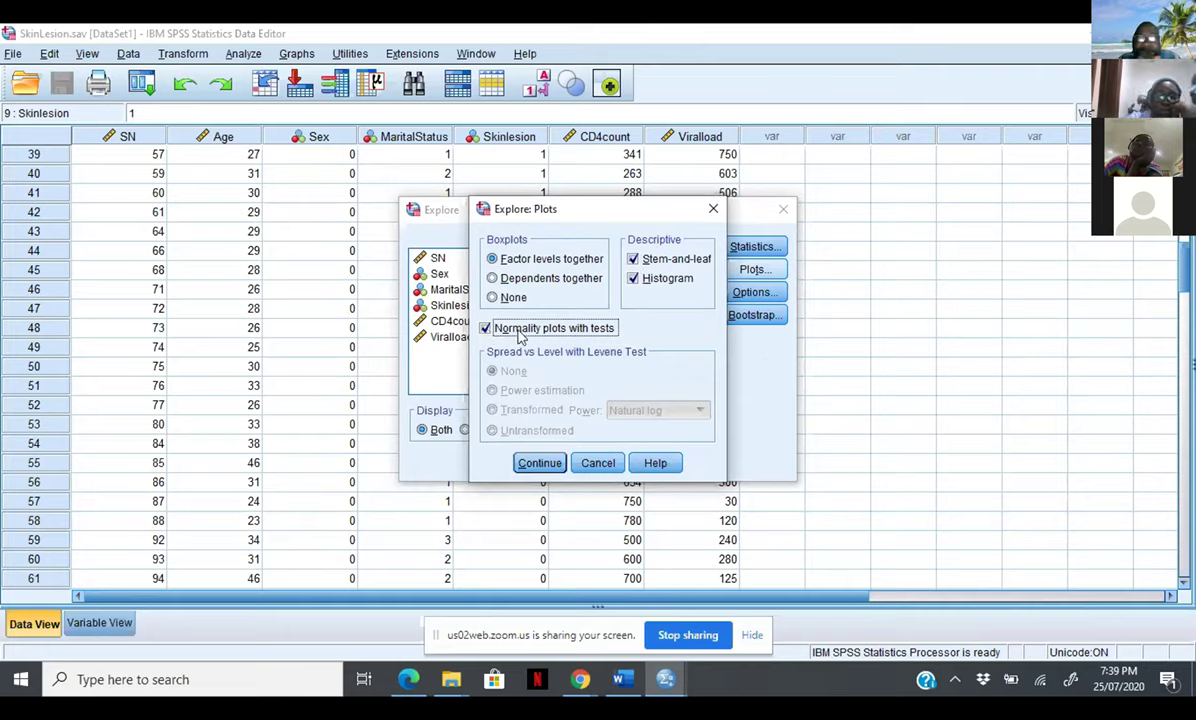
left_click(540, 464)
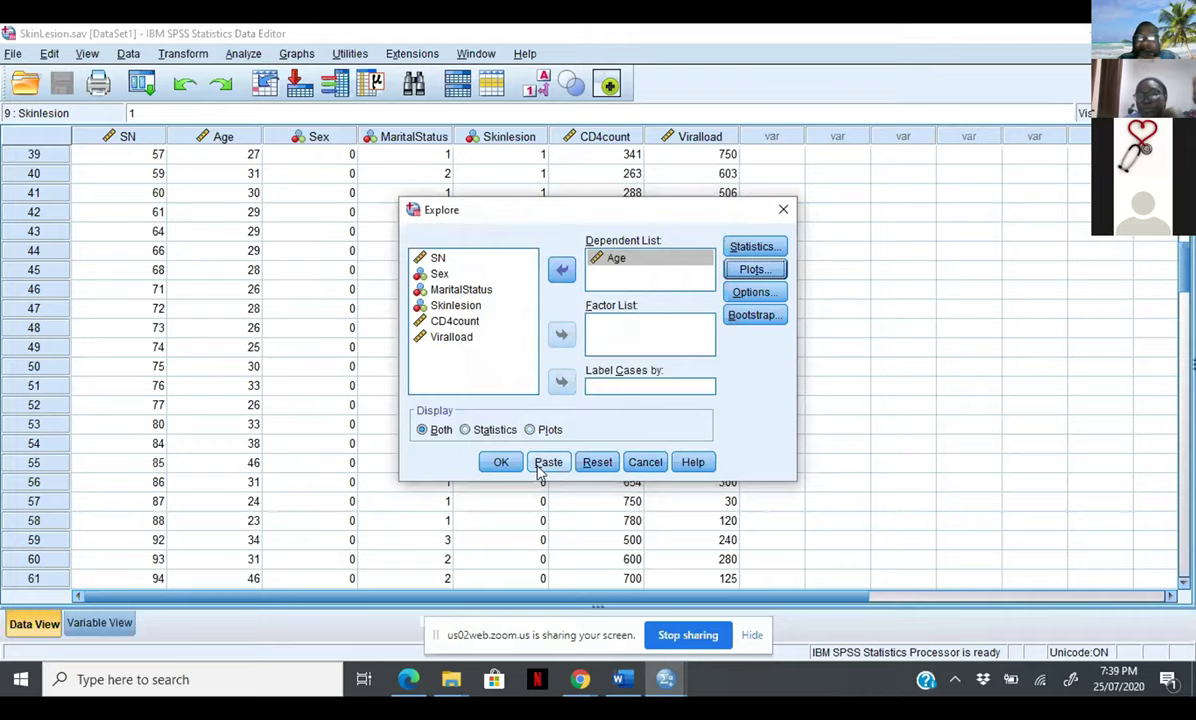
Run the Explore analysis of Age and bring up its results in the output document
left_click(503, 464)
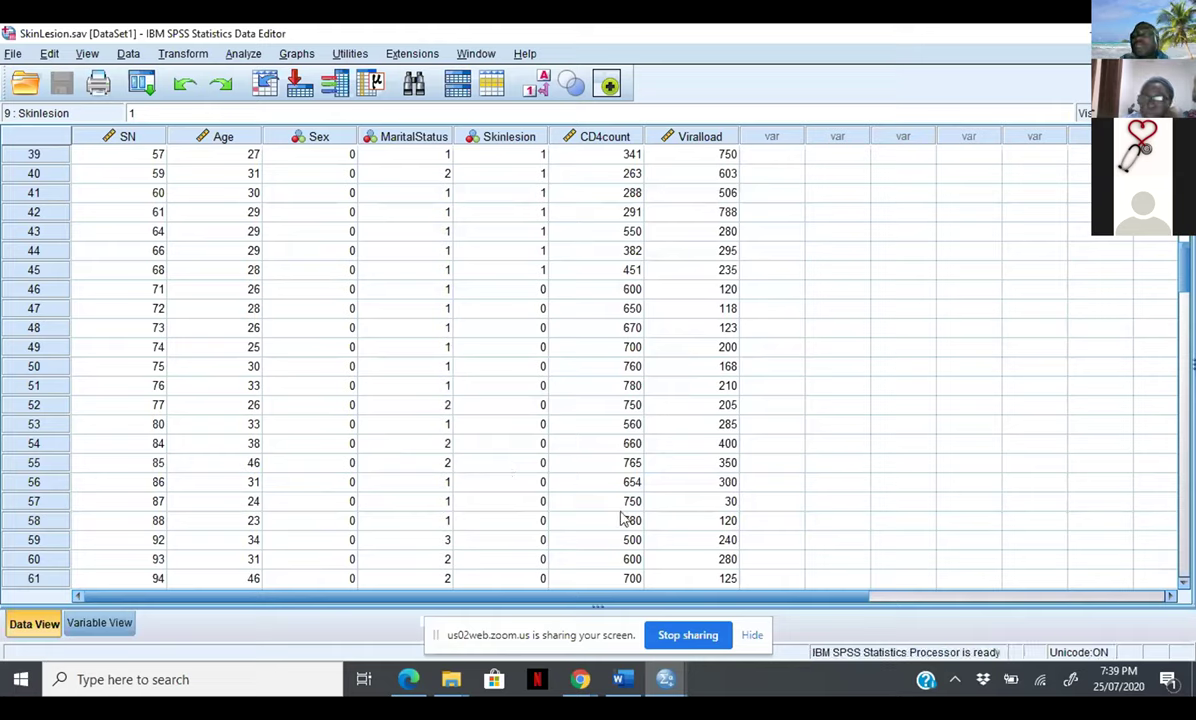
mouse_move(666, 684)
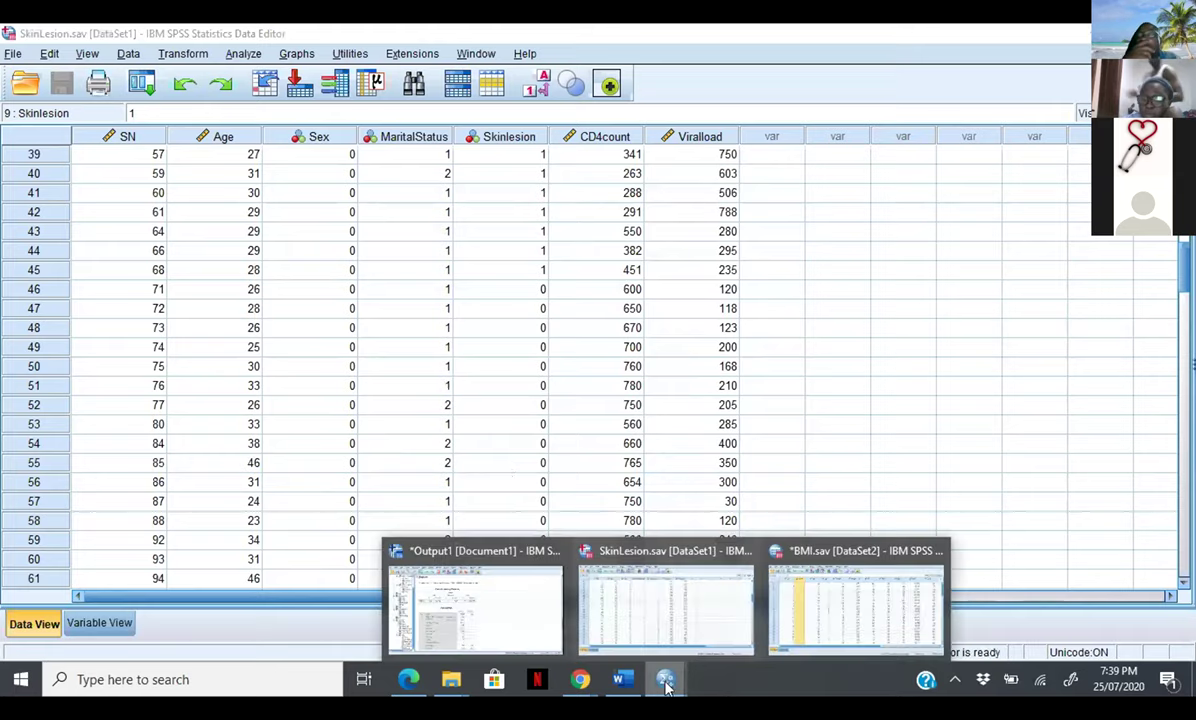
left_click(533, 622)
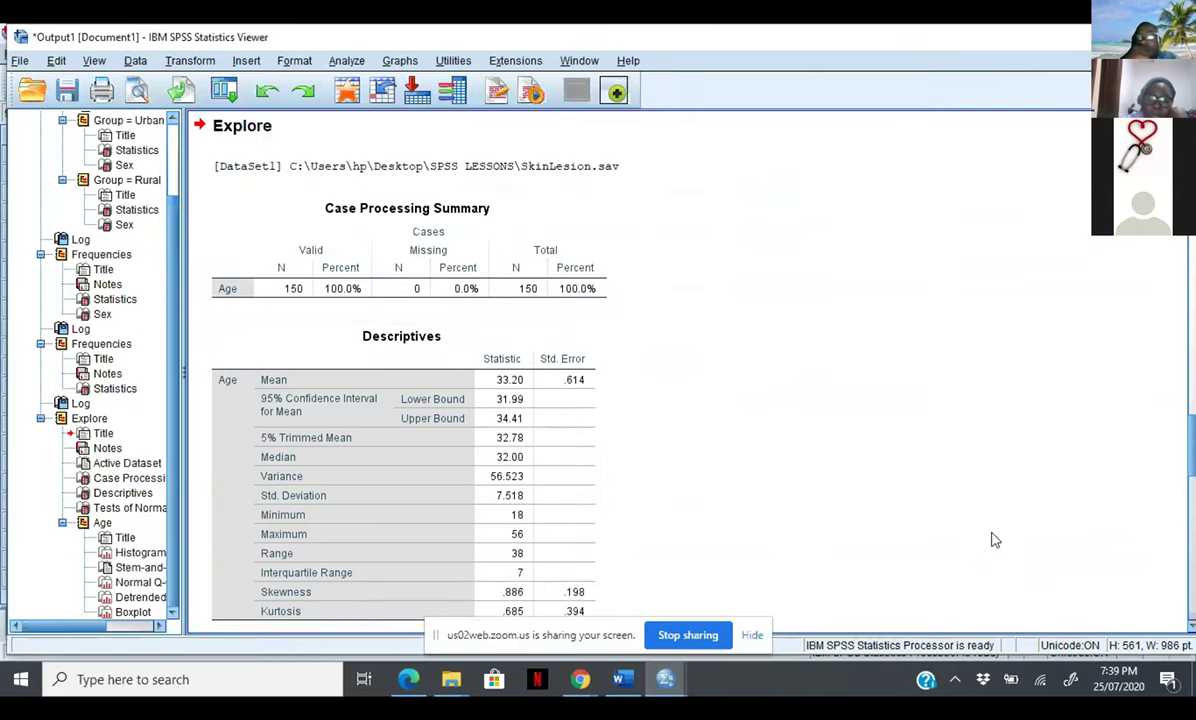
Examine the Explore results for Age: the descriptives, tests of normality, histogram and stem-and-leaf plot
left_click(1190, 625)
left_click(1190, 628)
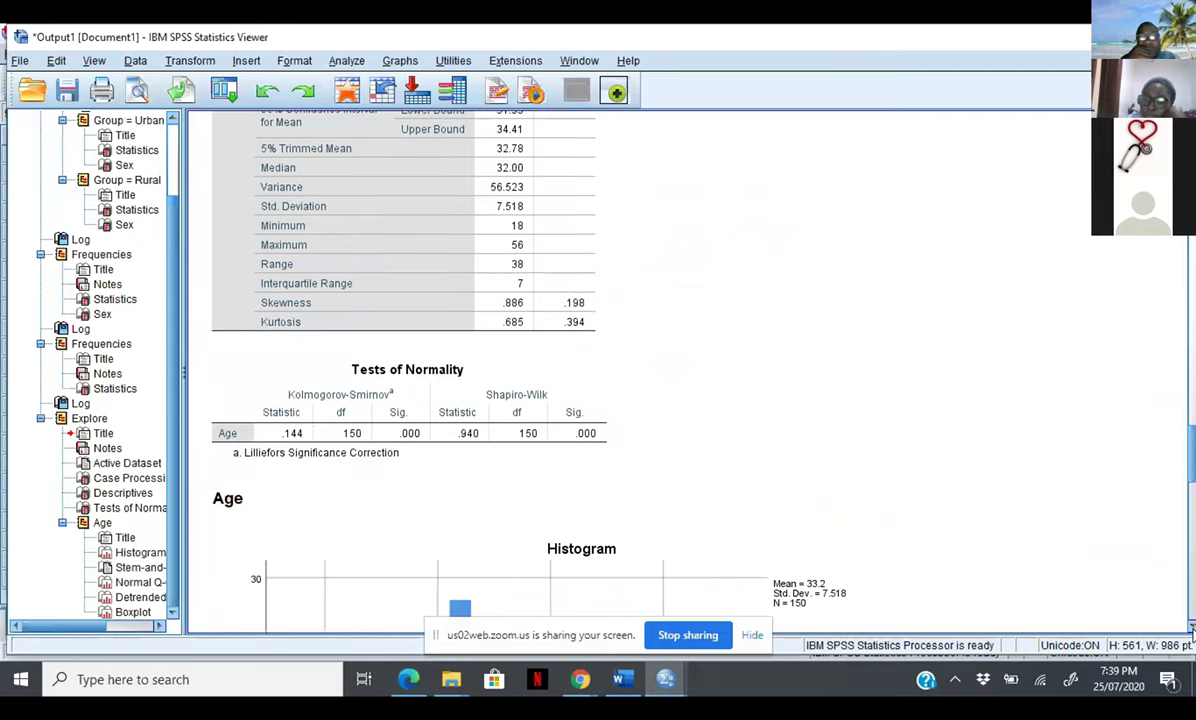
left_click(1190, 628)
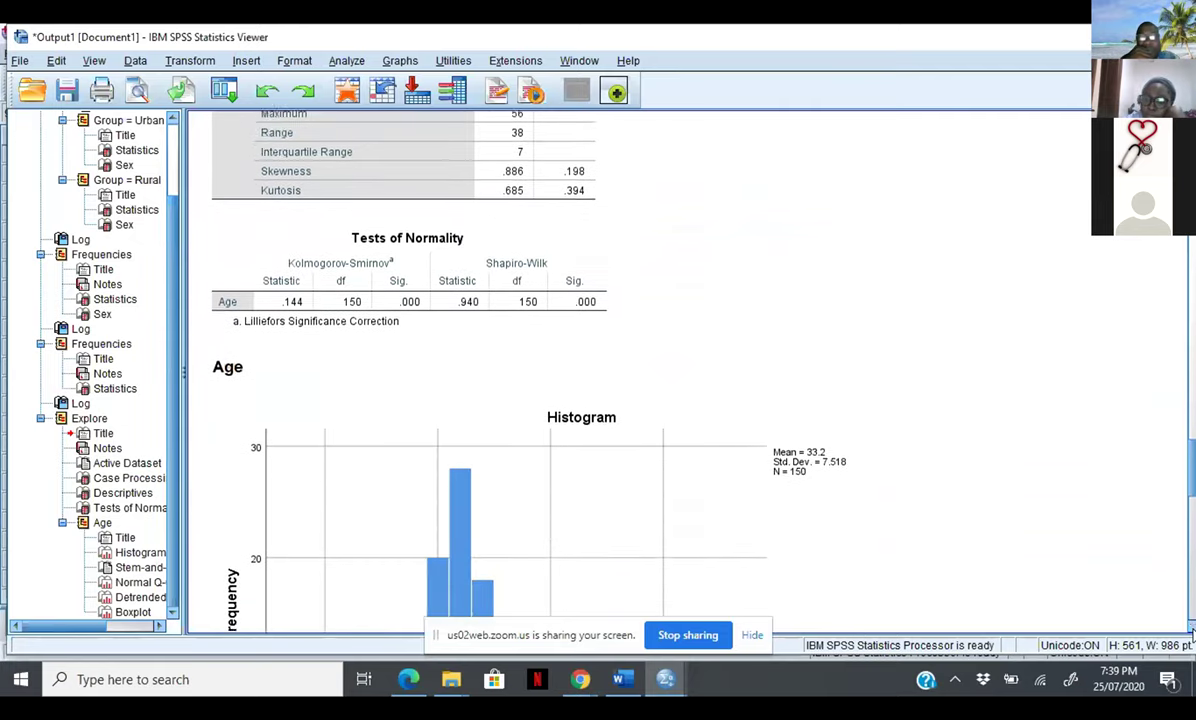
left_click(1190, 628)
left_click(1190, 628)
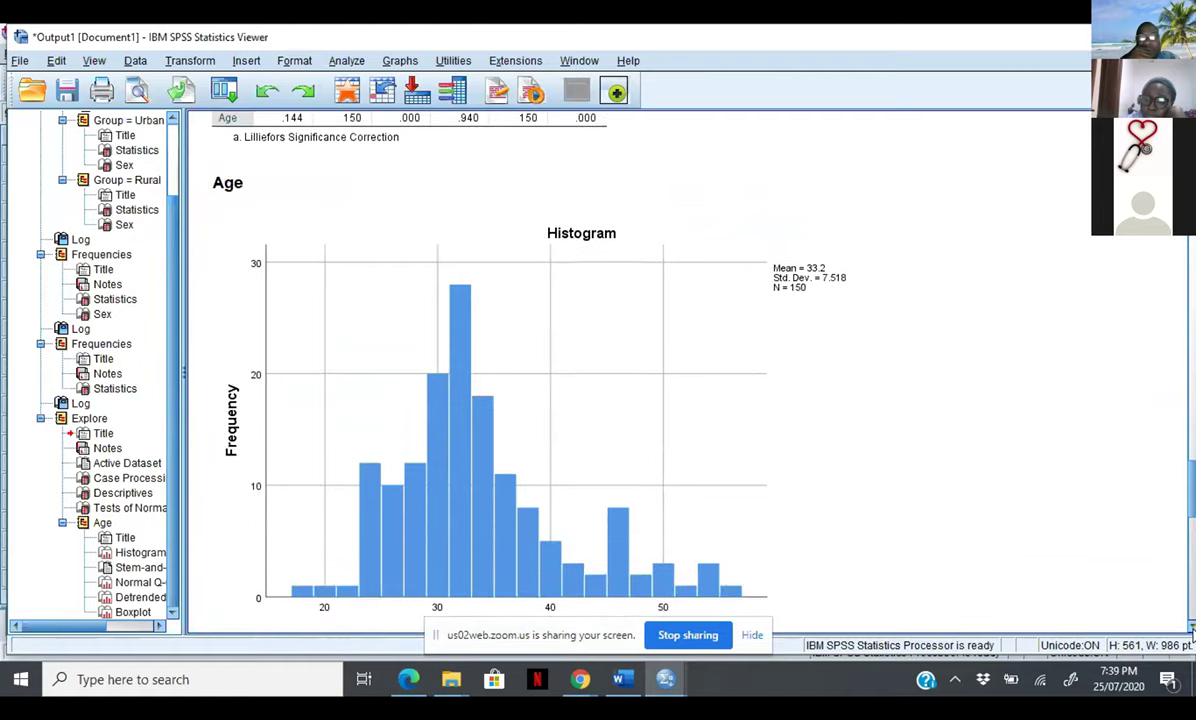
left_click(1190, 628)
left_click(1190, 628)
left_click(1190, 628)
left_click(1190, 628)
left_click(1190, 628)
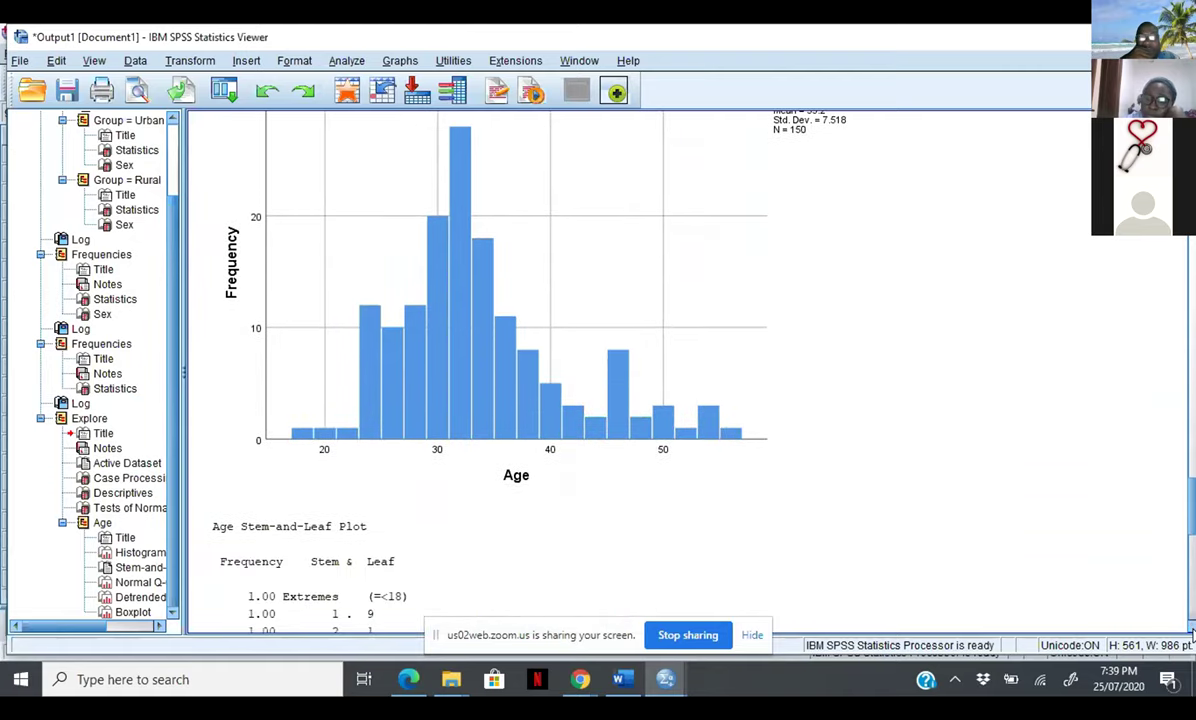
left_click(1190, 628)
left_click(1190, 628)
left_click(1190, 628)
left_click(1190, 628)
left_click(1190, 628)
left_click(1190, 628)
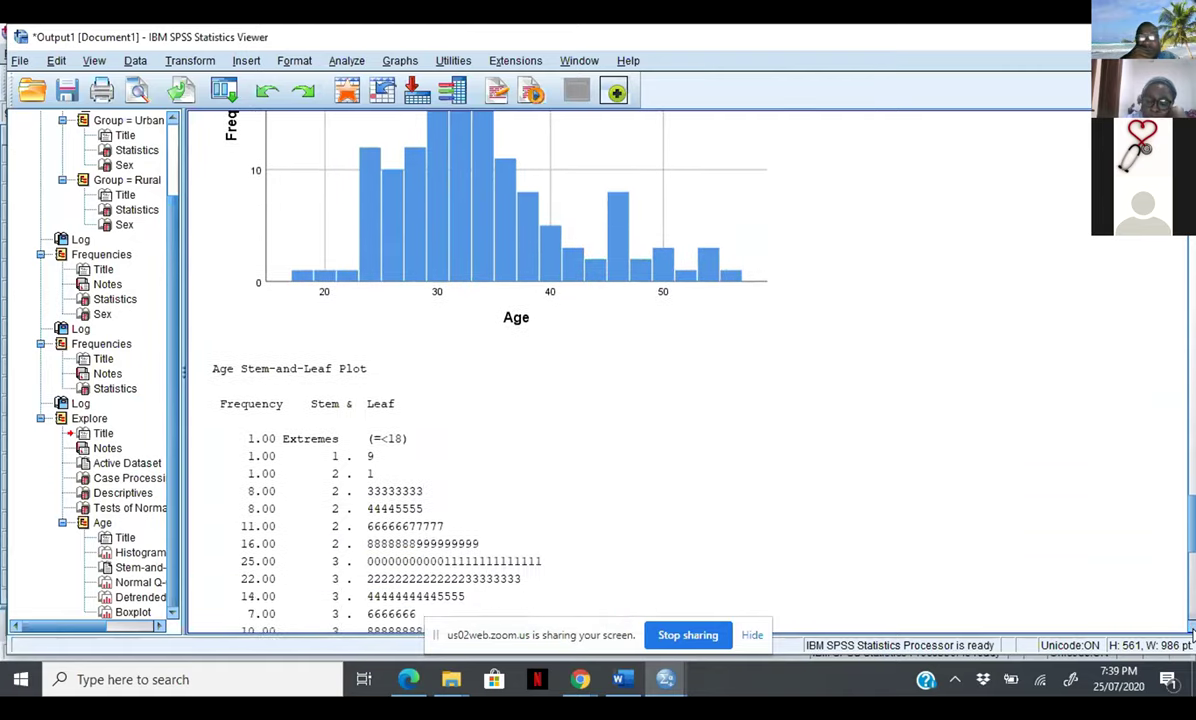
left_click(1190, 628)
left_click(1190, 628)
left_click(1190, 628)
left_click(1190, 628)
left_click(1190, 628)
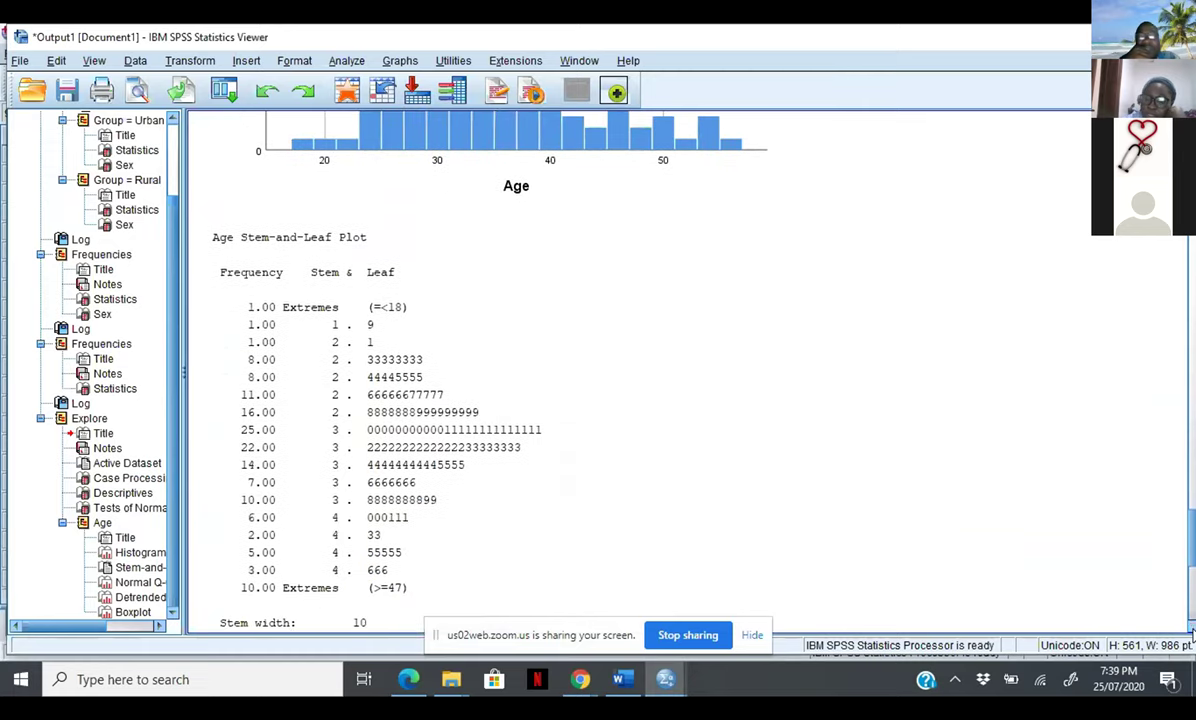
left_click(1190, 628)
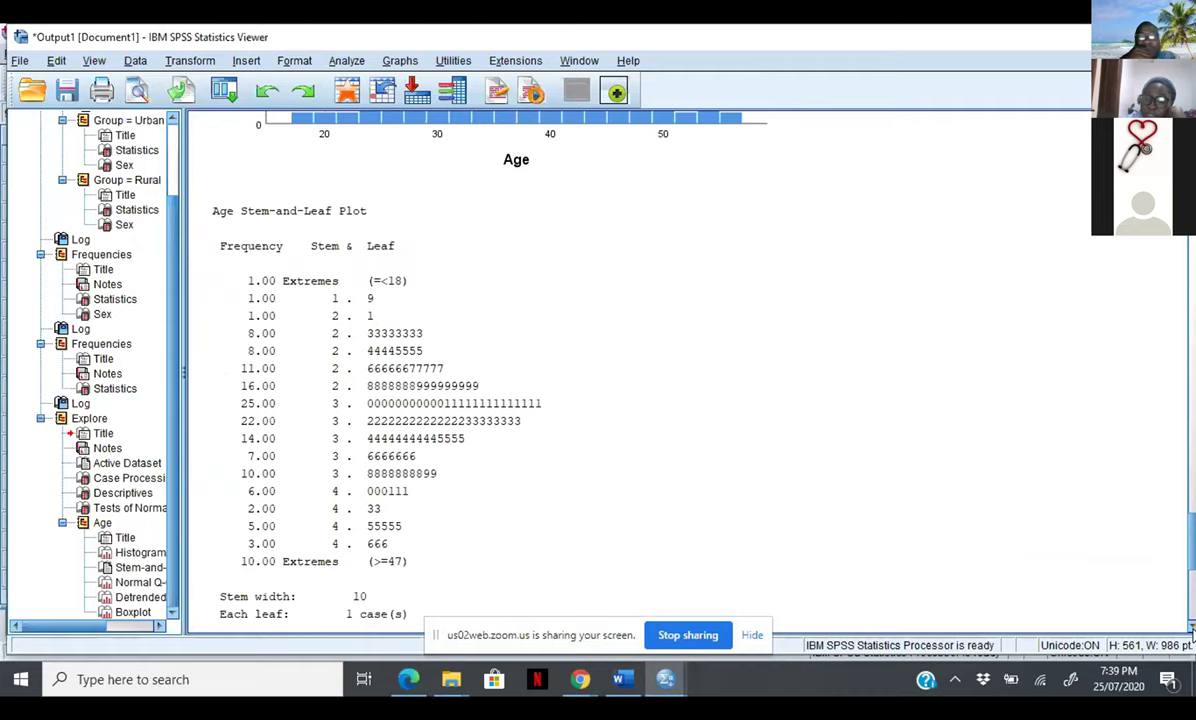
Examine the normal Q-Q plot, detrended normal Q-Q plot and boxplot of Age in the Explore output
scroll(1191, 628, "down", 5)
scroll(1191, 628, "down", 3)
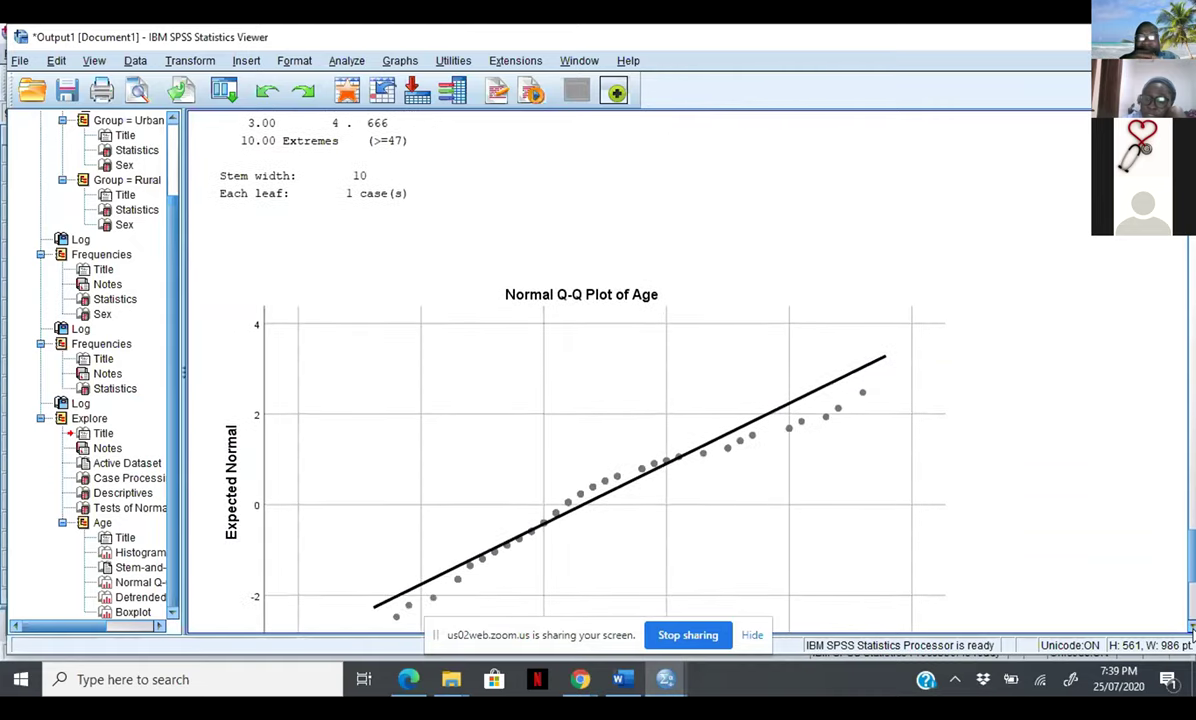
scroll(1191, 628, "down", 4)
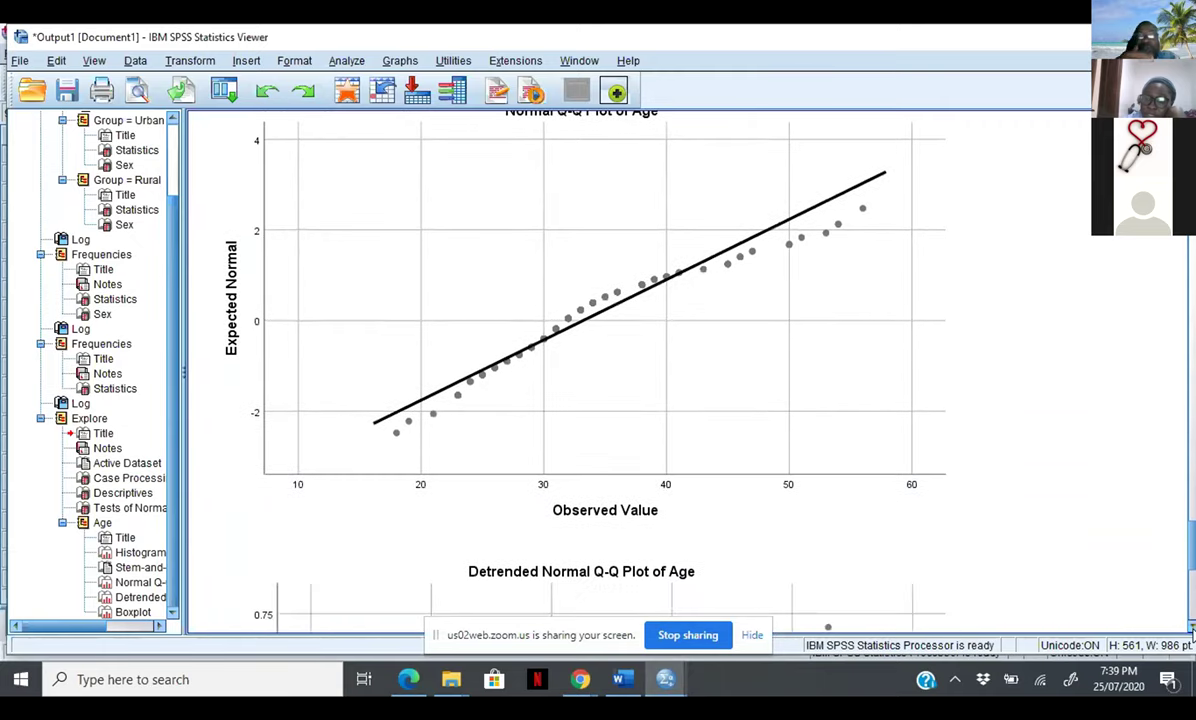
scroll(1191, 628, "down", 3)
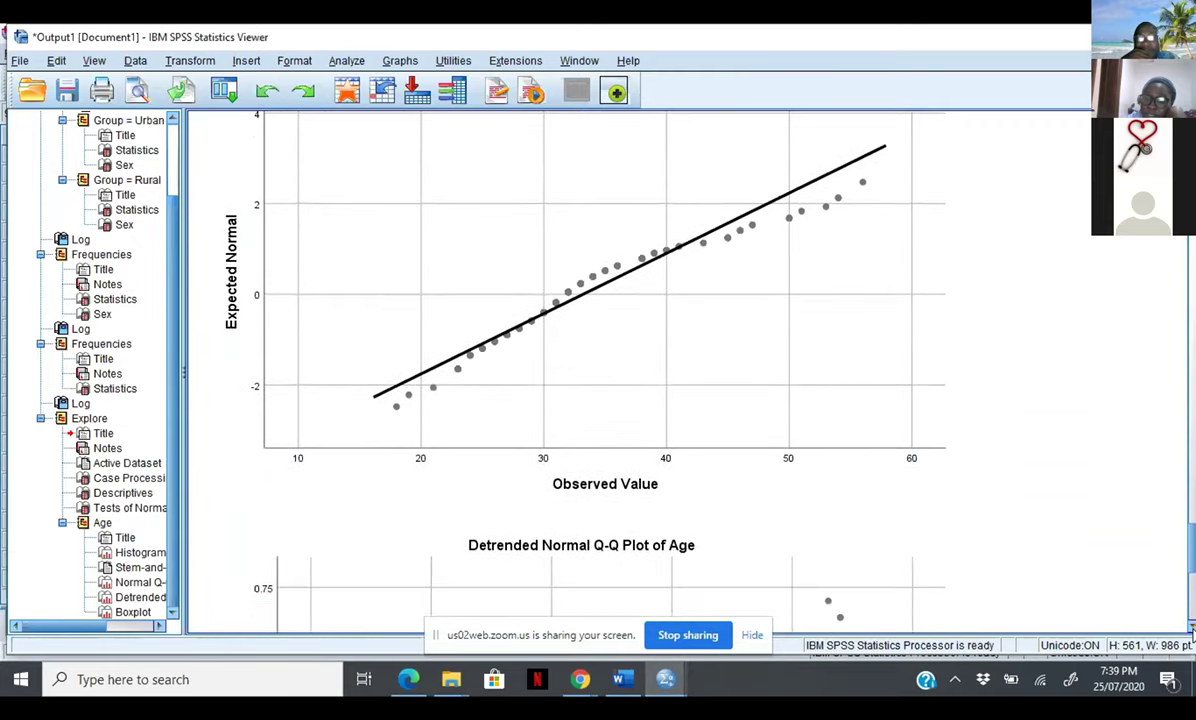
scroll(1191, 628, "down", 3)
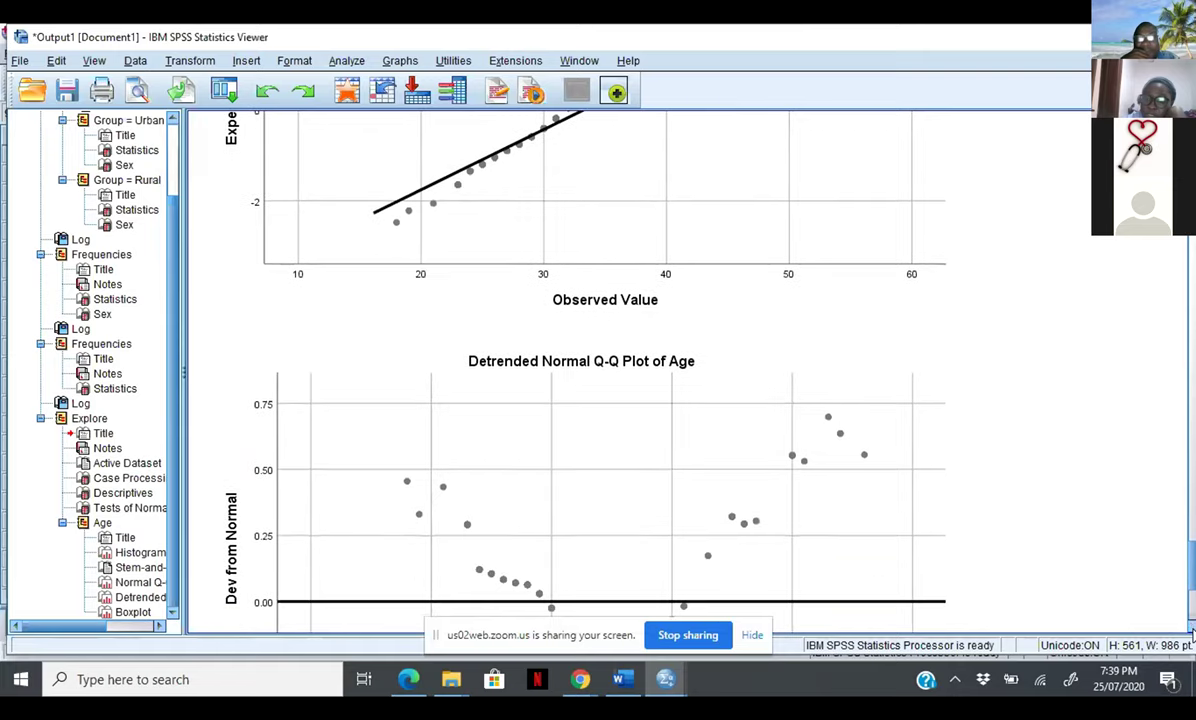
scroll(1191, 628, "down", 5)
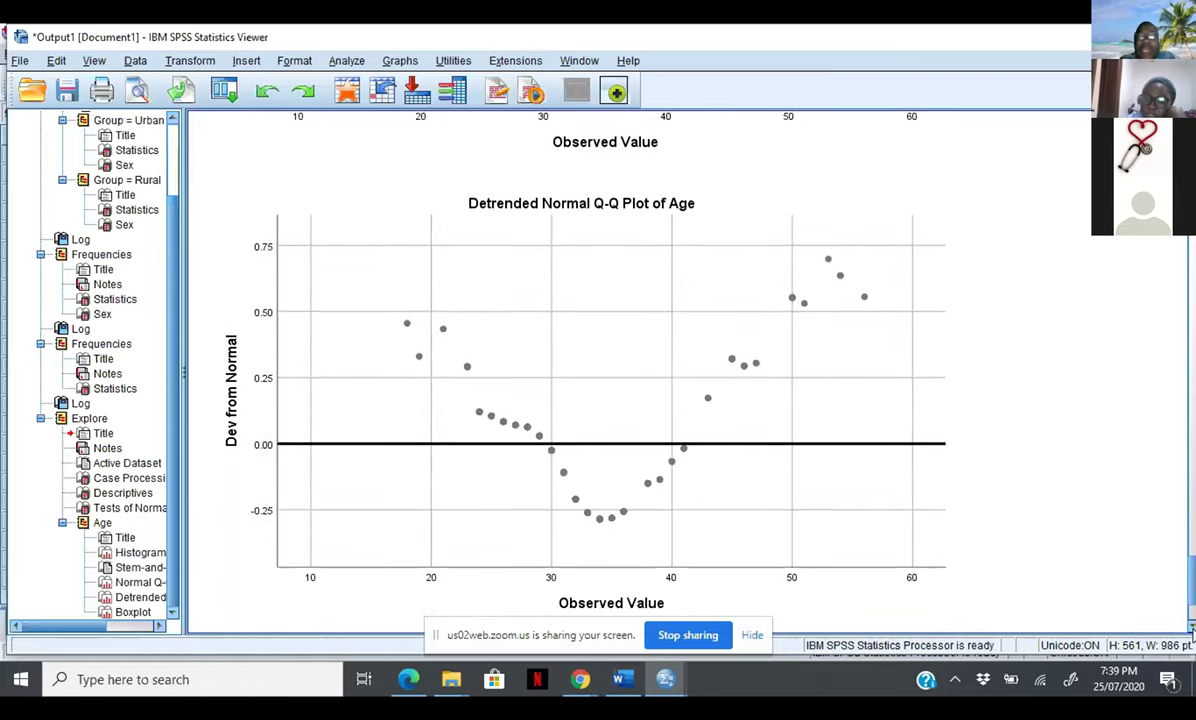
scroll(1191, 628, "down", 12)
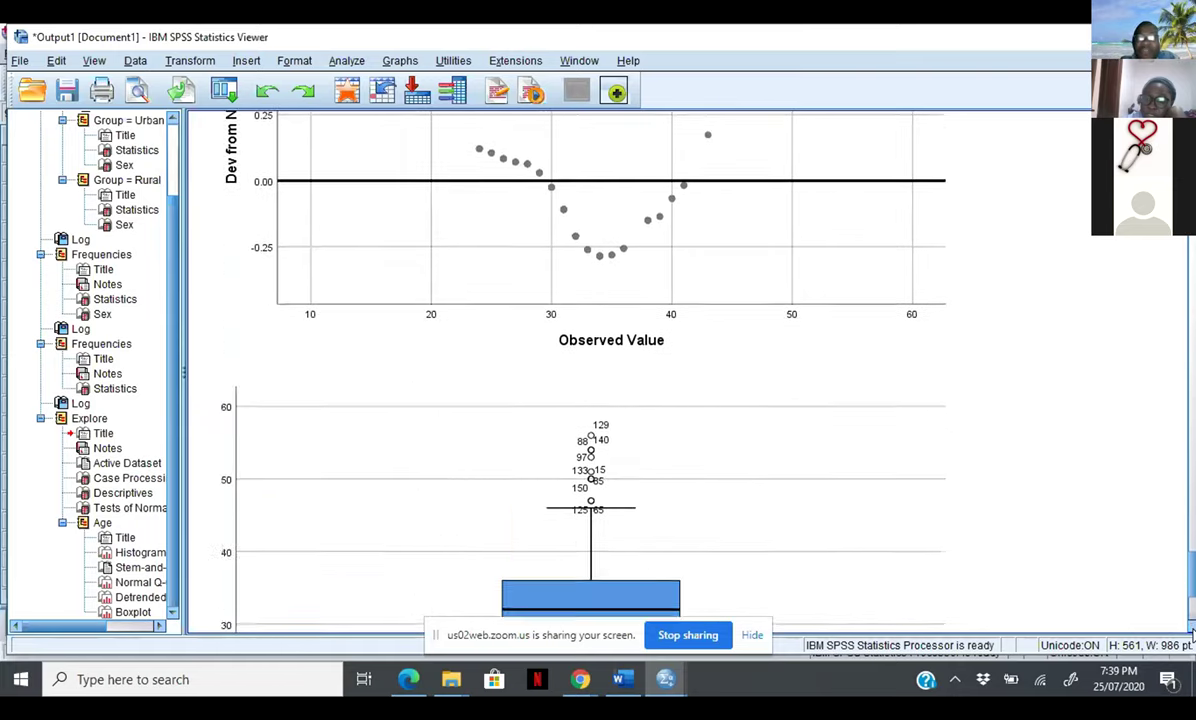
scroll(1191, 628, "down", 1)
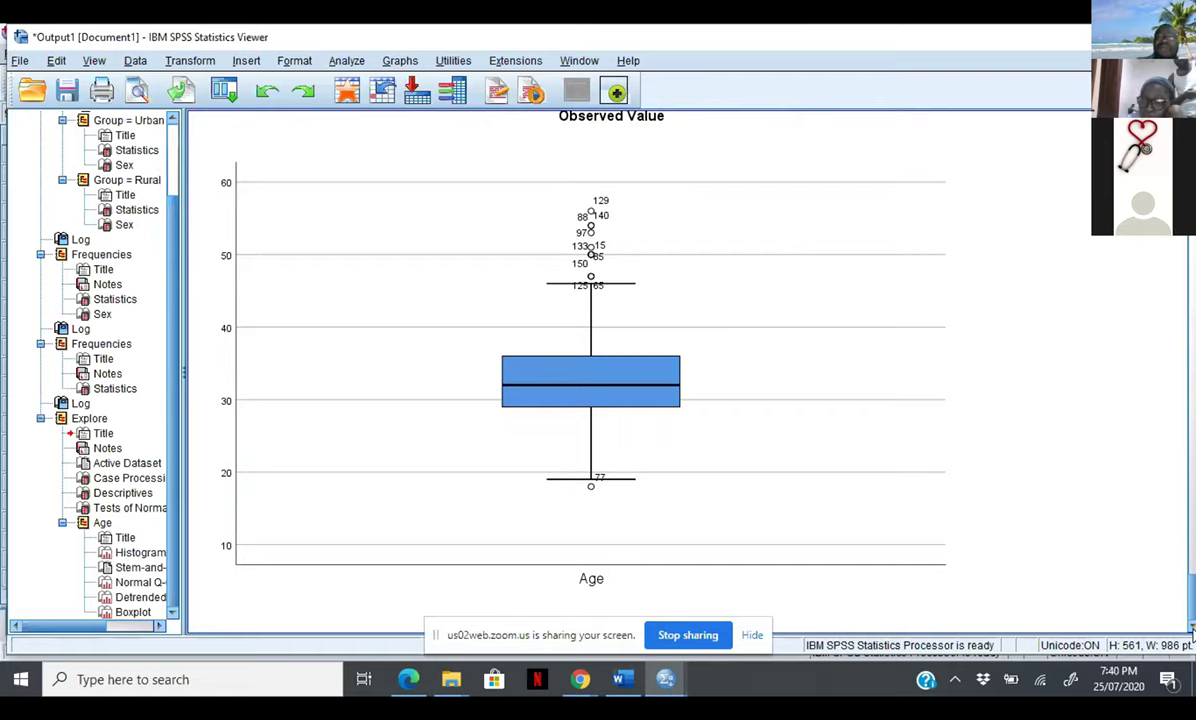
Return to the Explore tables for Age and review the descriptives and tests of normality, continuing to the histogram
scroll(1191, 316, "up", 10)
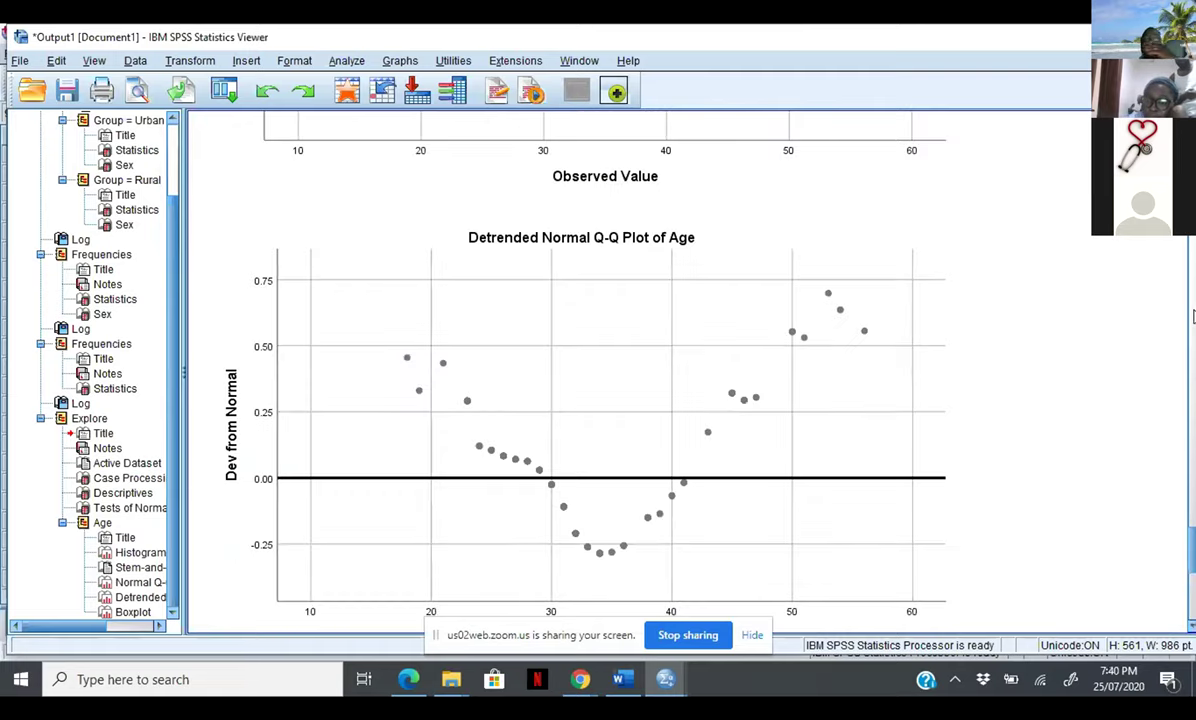
scroll(1192, 317, "up", 10)
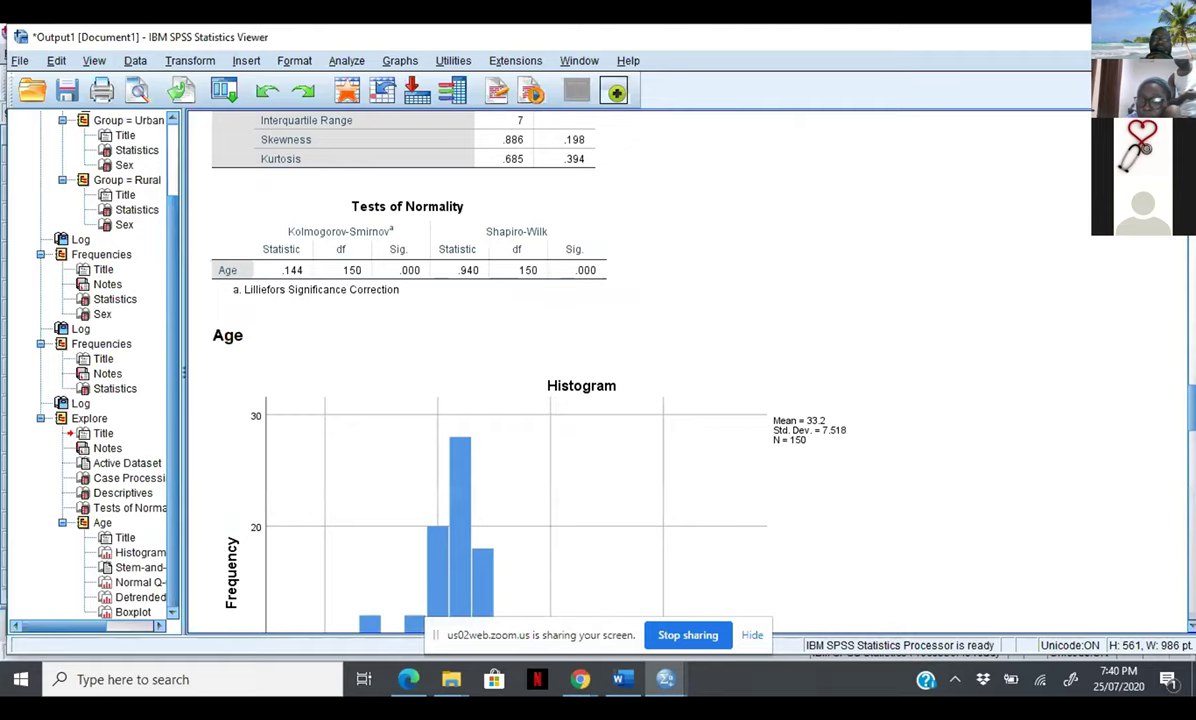
scroll(493, 347, "up", 5)
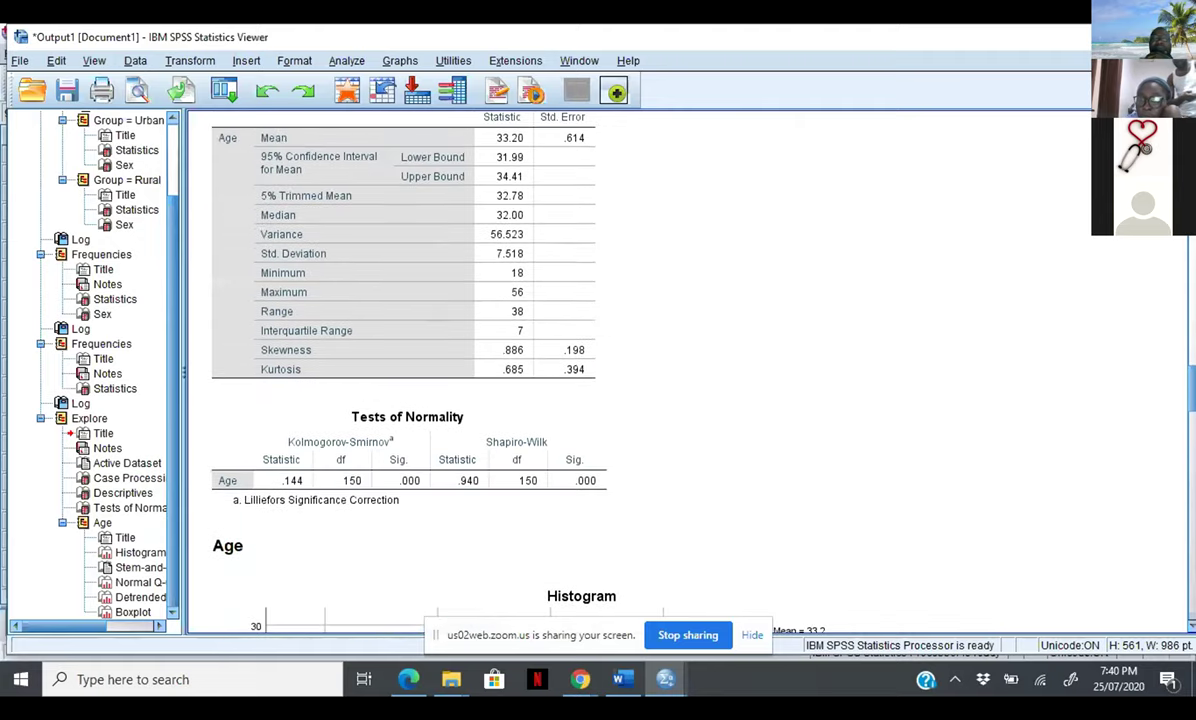
scroll(400, 370, "up", 4)
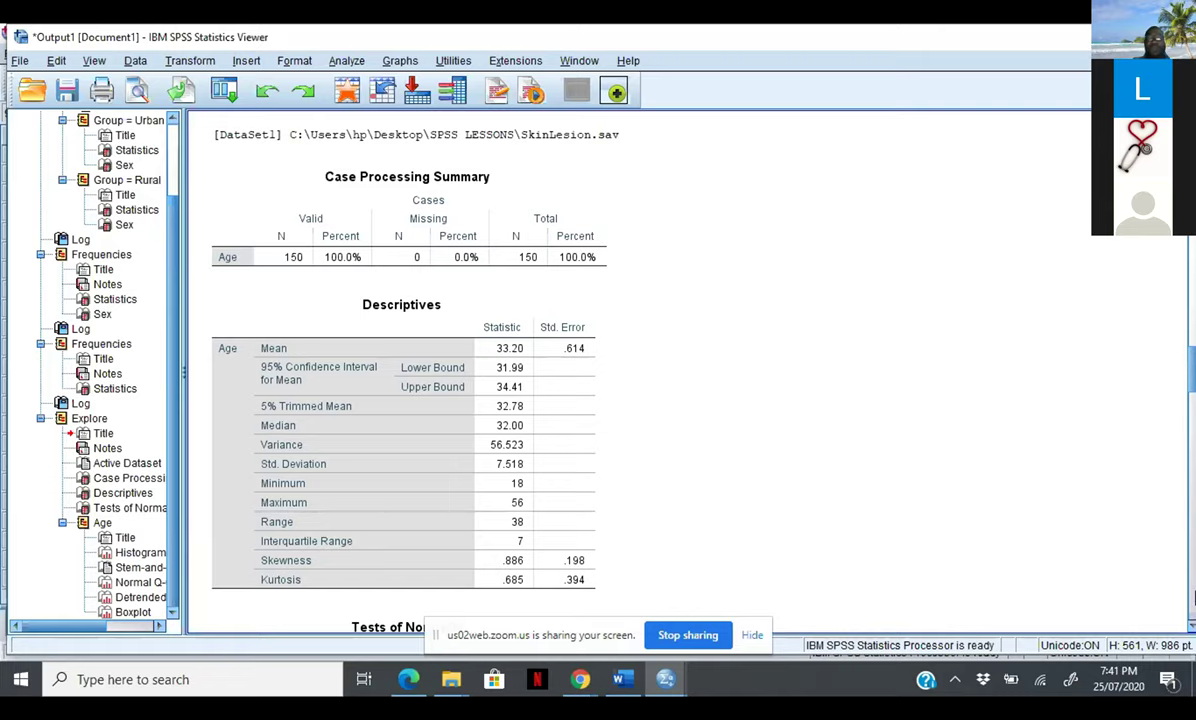
left_click(1191, 597)
left_click(1191, 628)
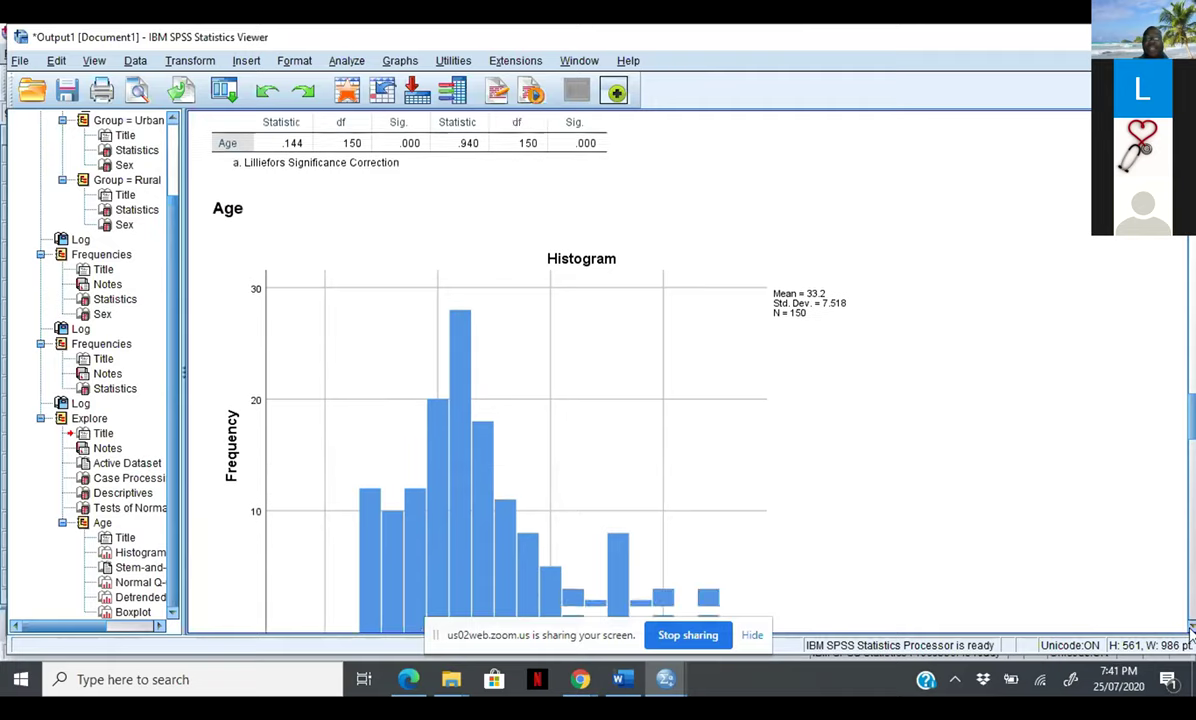
scroll(1191, 630, "down", 3)
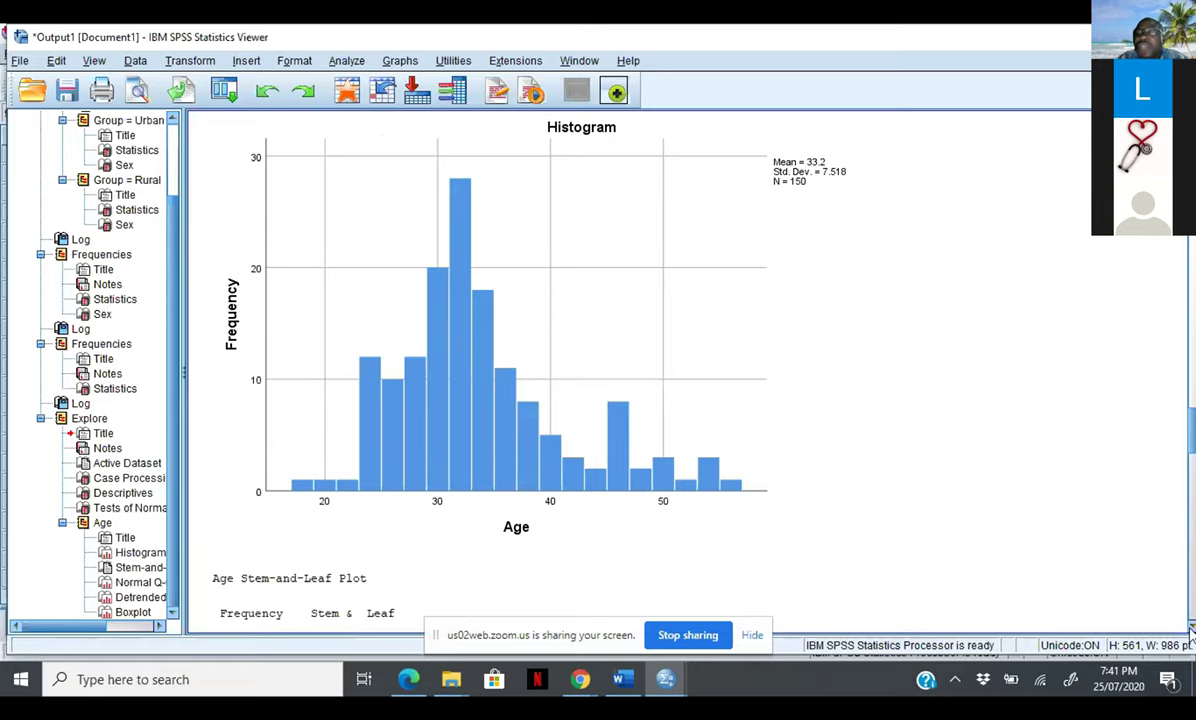
left_click(800, 583)
left_click(795, 550)
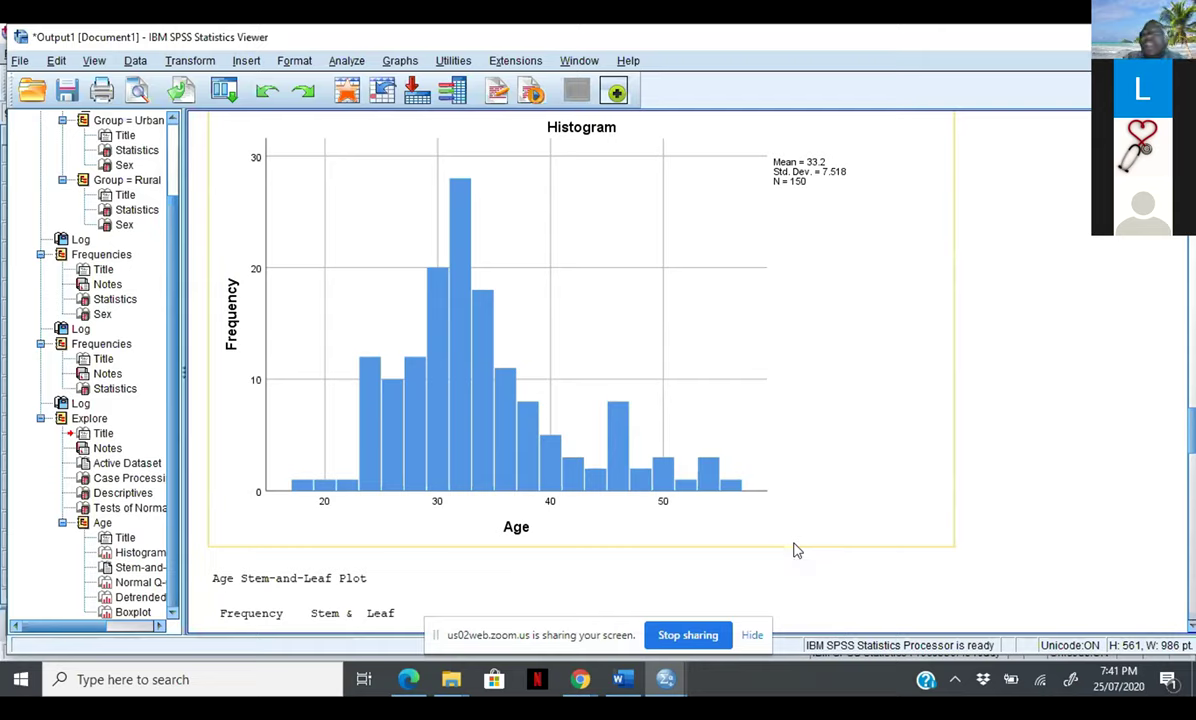
double_click(795, 549)
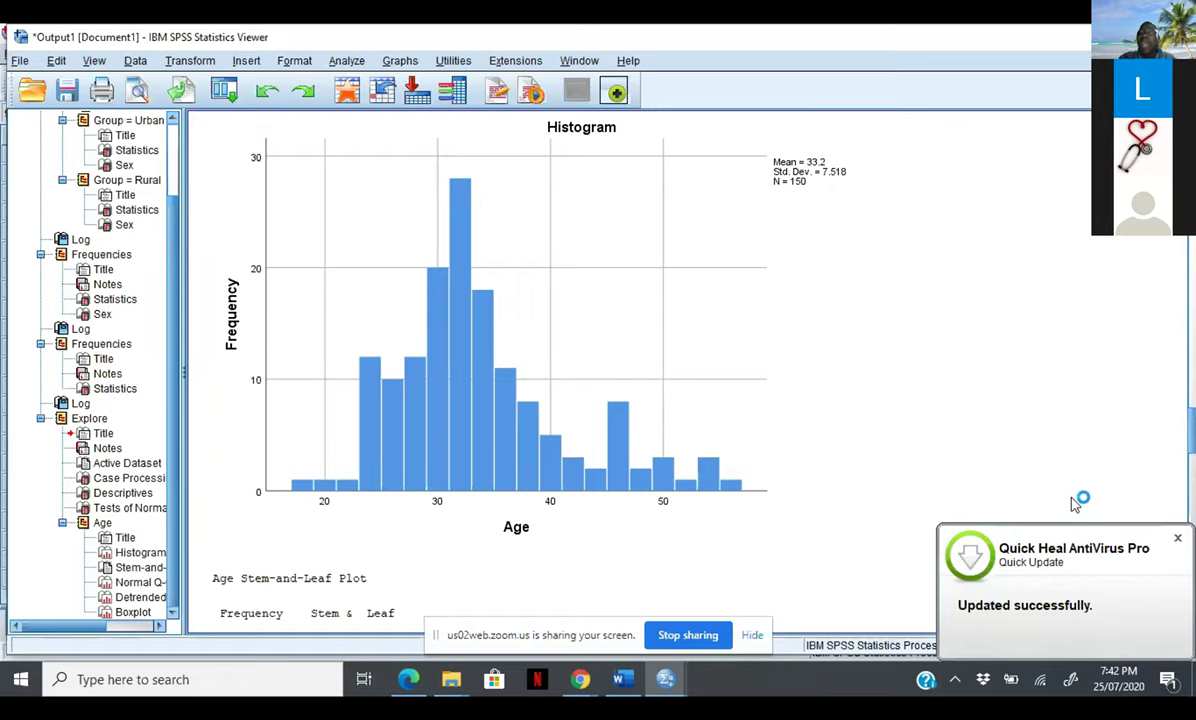
left_click(1177, 539)
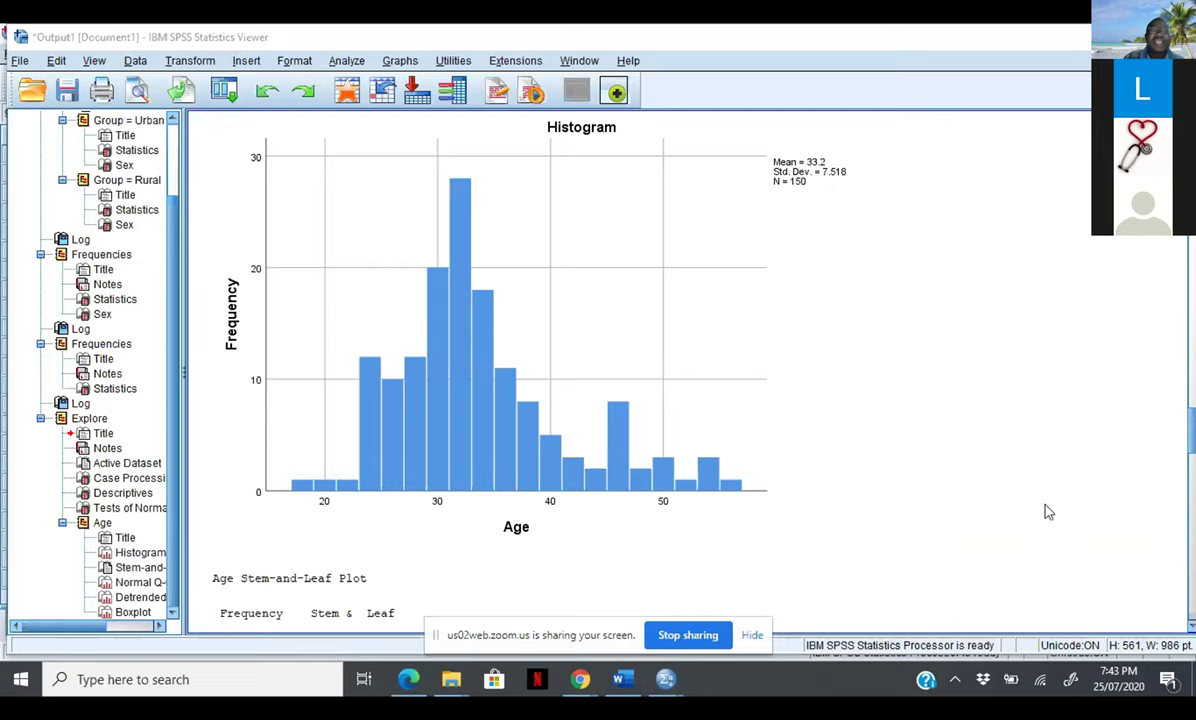
left_click(940, 462)
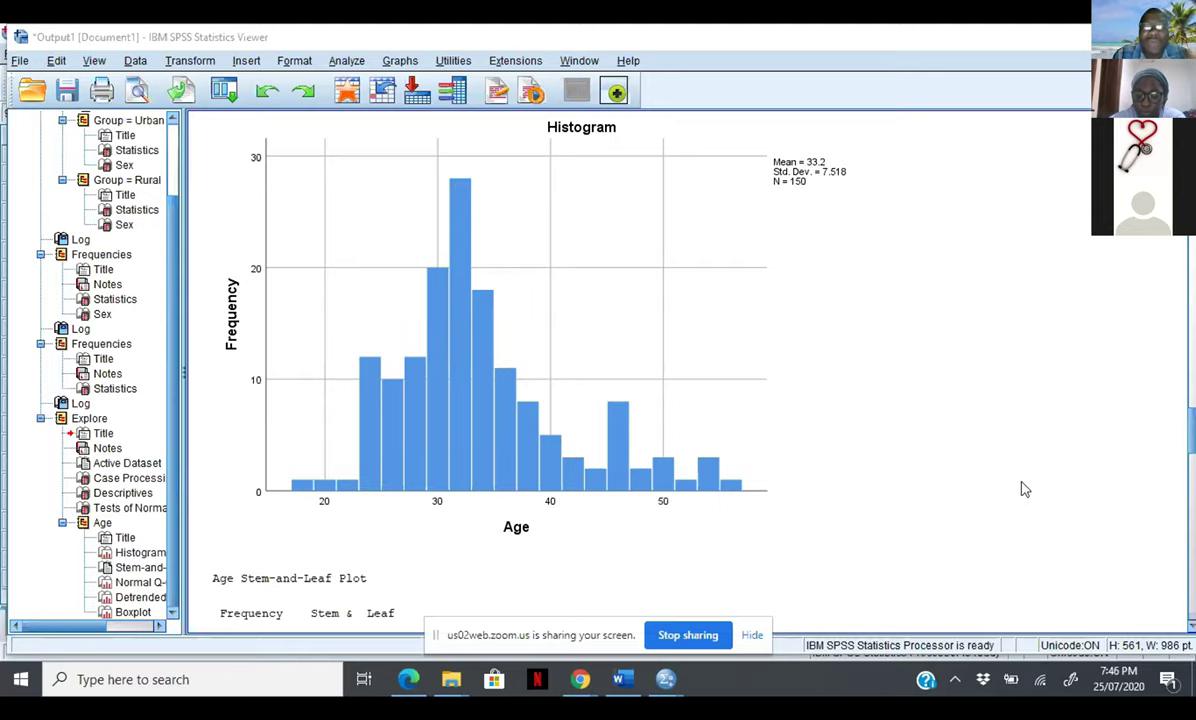
Reread the Descriptives and Tests of Normality tables for Age, including skewness, kurtosis and the Kolmogorov-Smirnov and Shapiro-Wilk results
left_click(1191, 370)
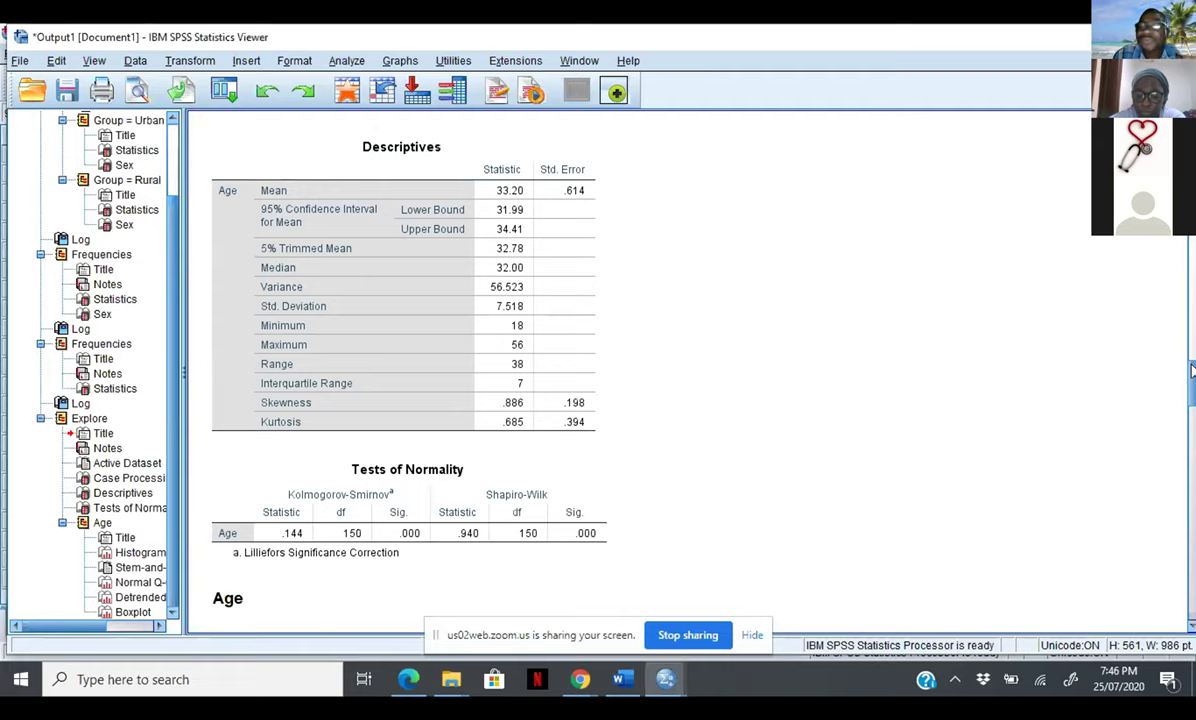
left_click(600, 265)
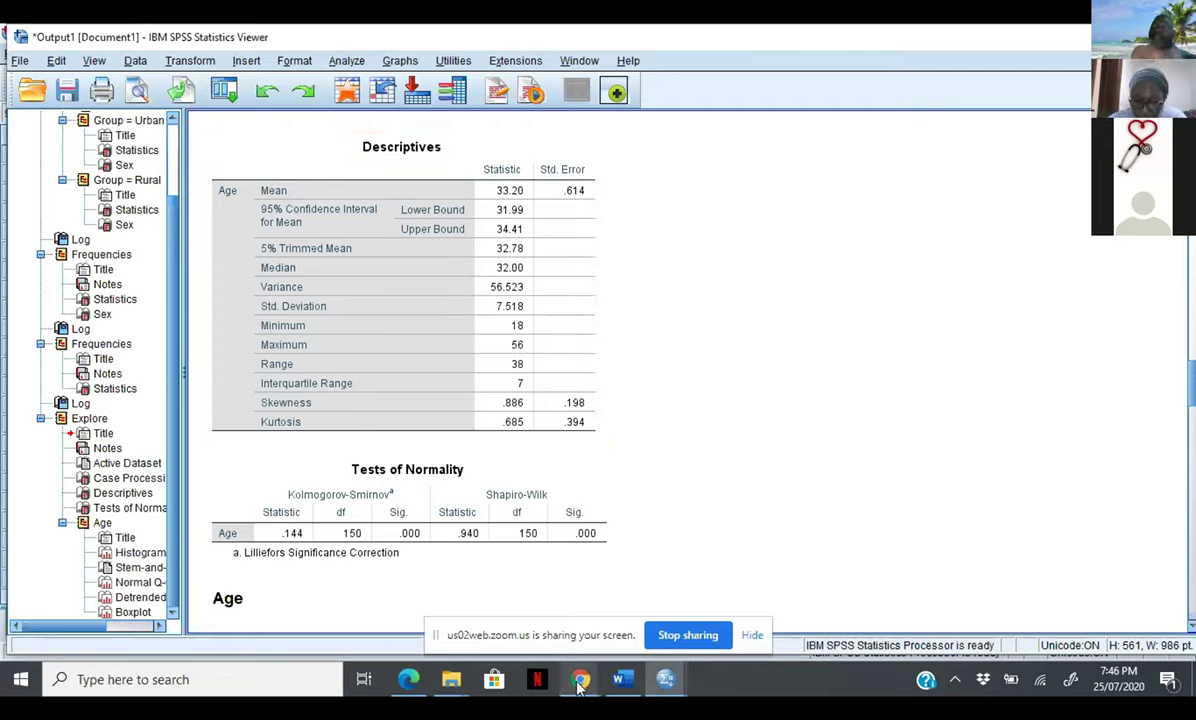
mouse_move(578, 684)
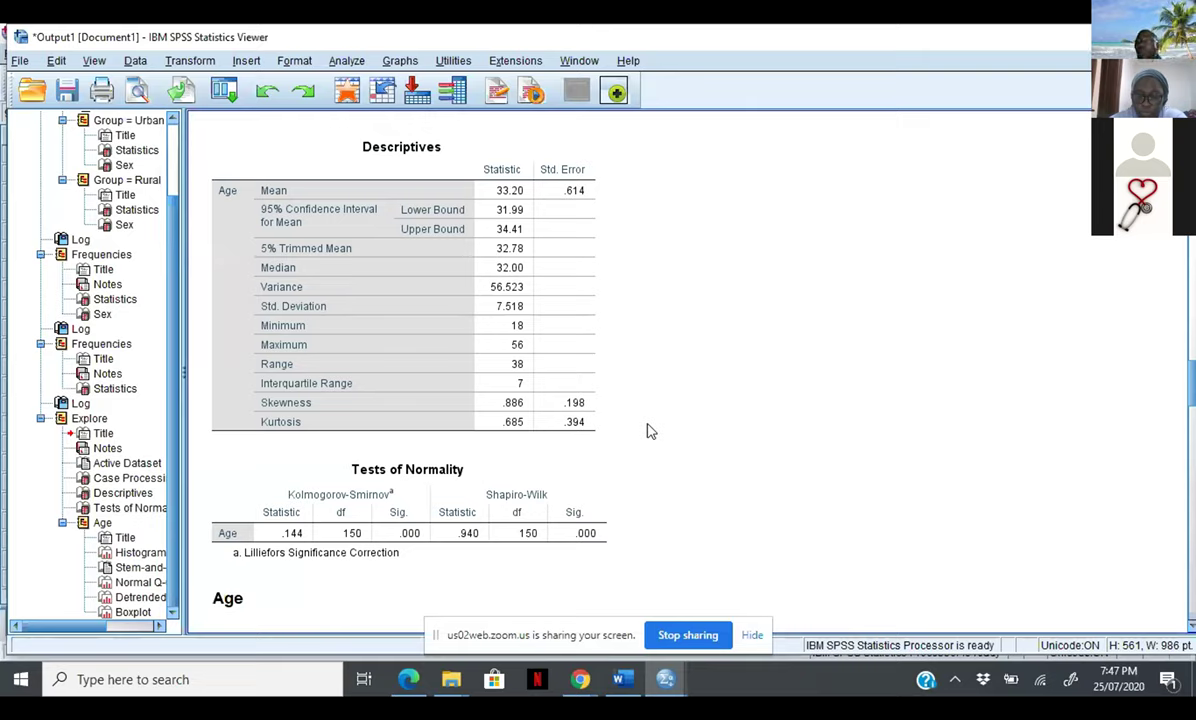
left_click(1190, 625)
left_click(1190, 625)
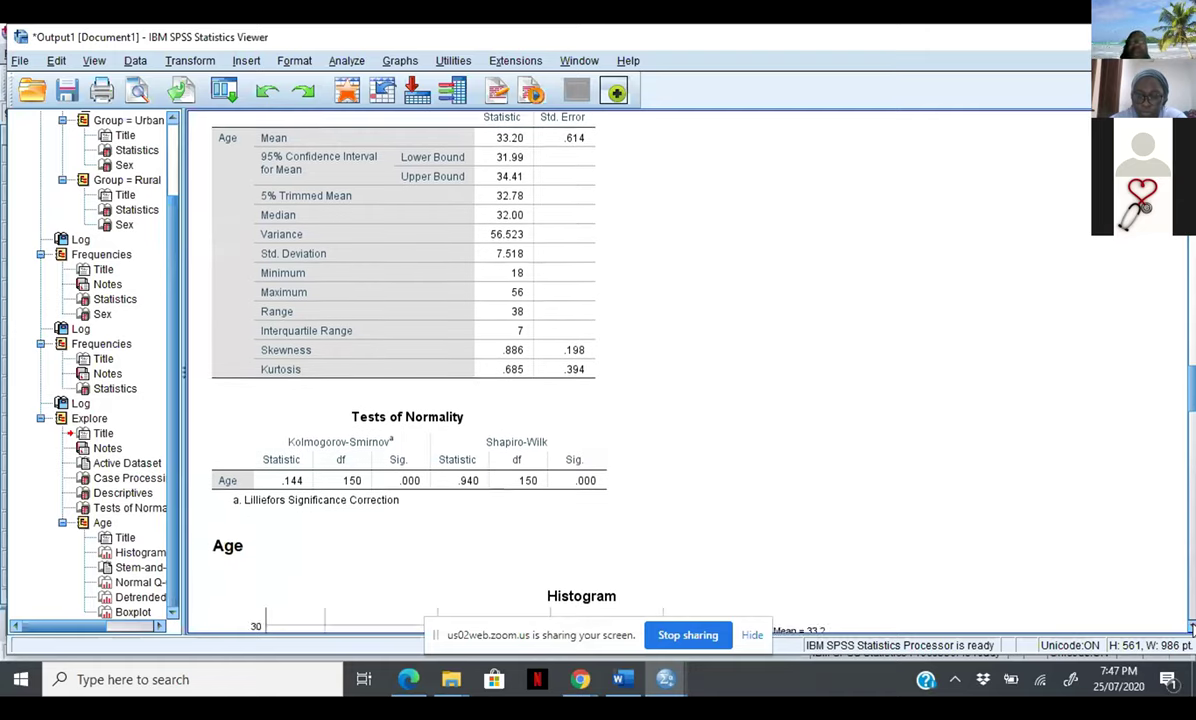
left_click(1190, 625)
left_click(1190, 625)
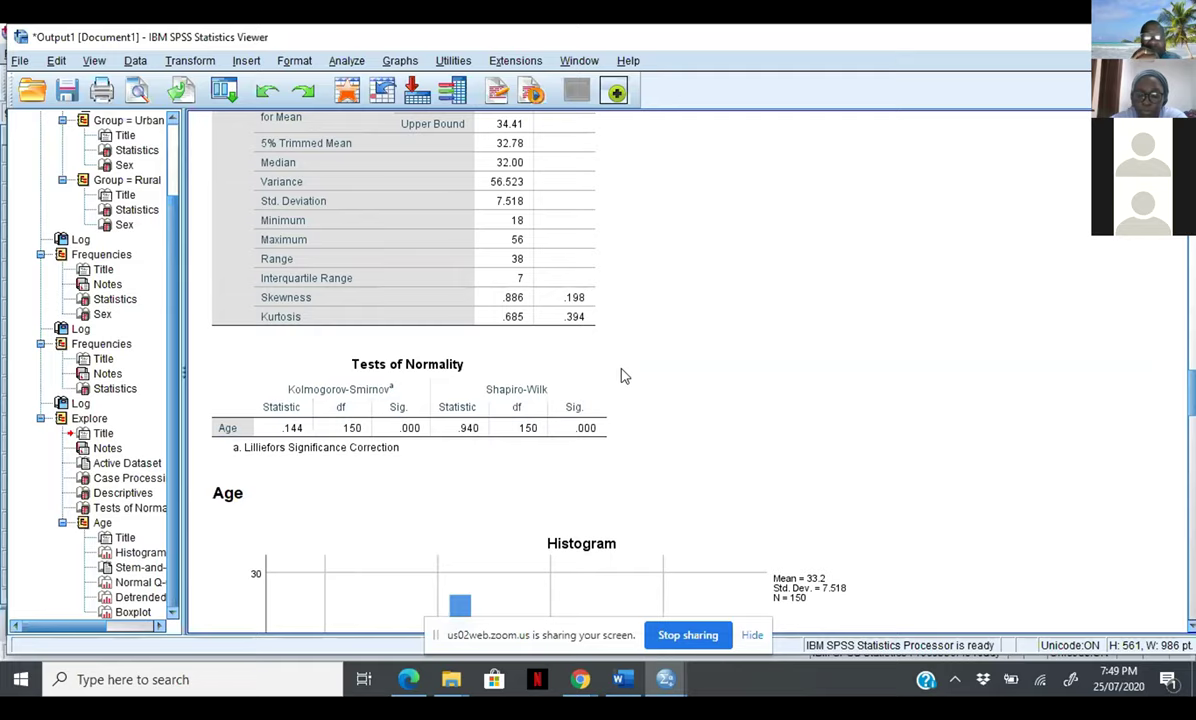
Compare the shape of the Age histogram with the stem-and-leaf plot below it
left_click(1190, 626)
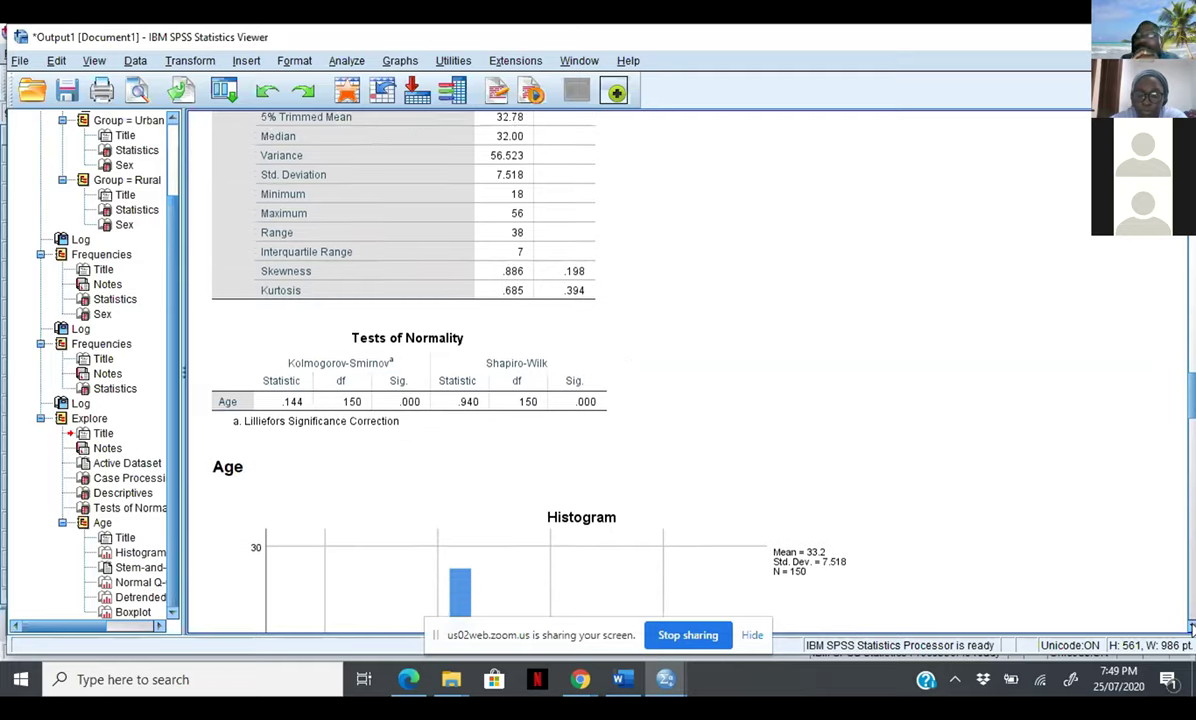
left_click(1190, 626)
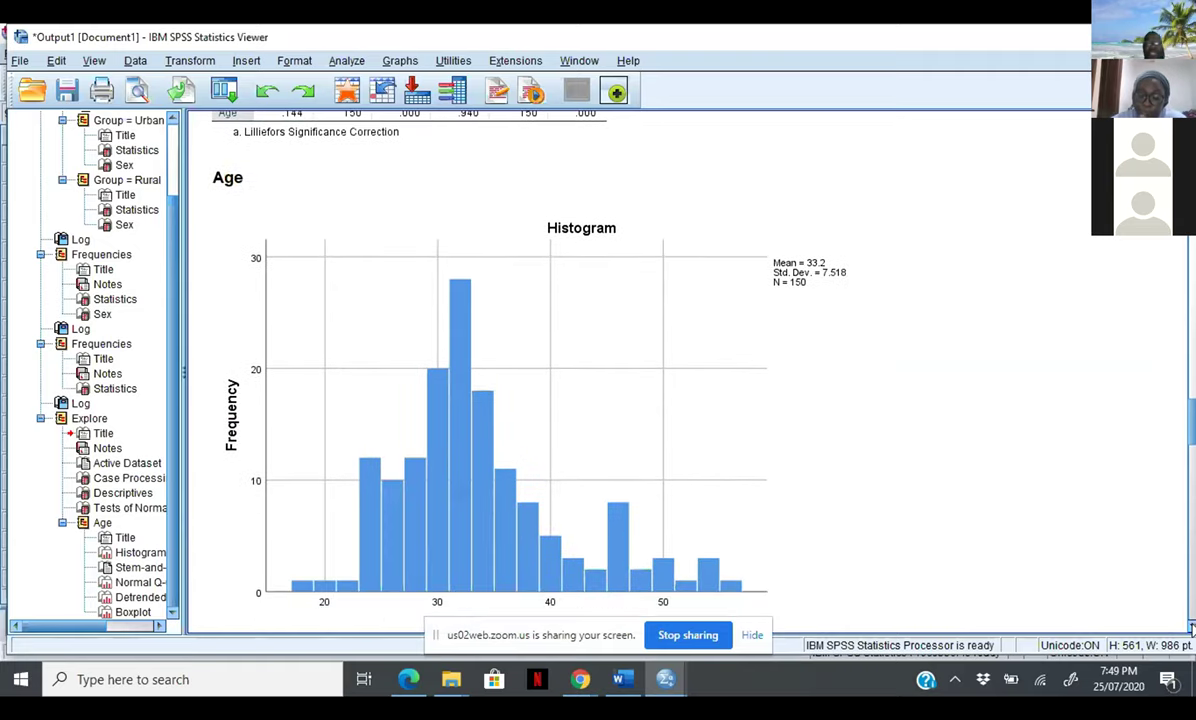
left_click(1190, 626)
left_click(1190, 626)
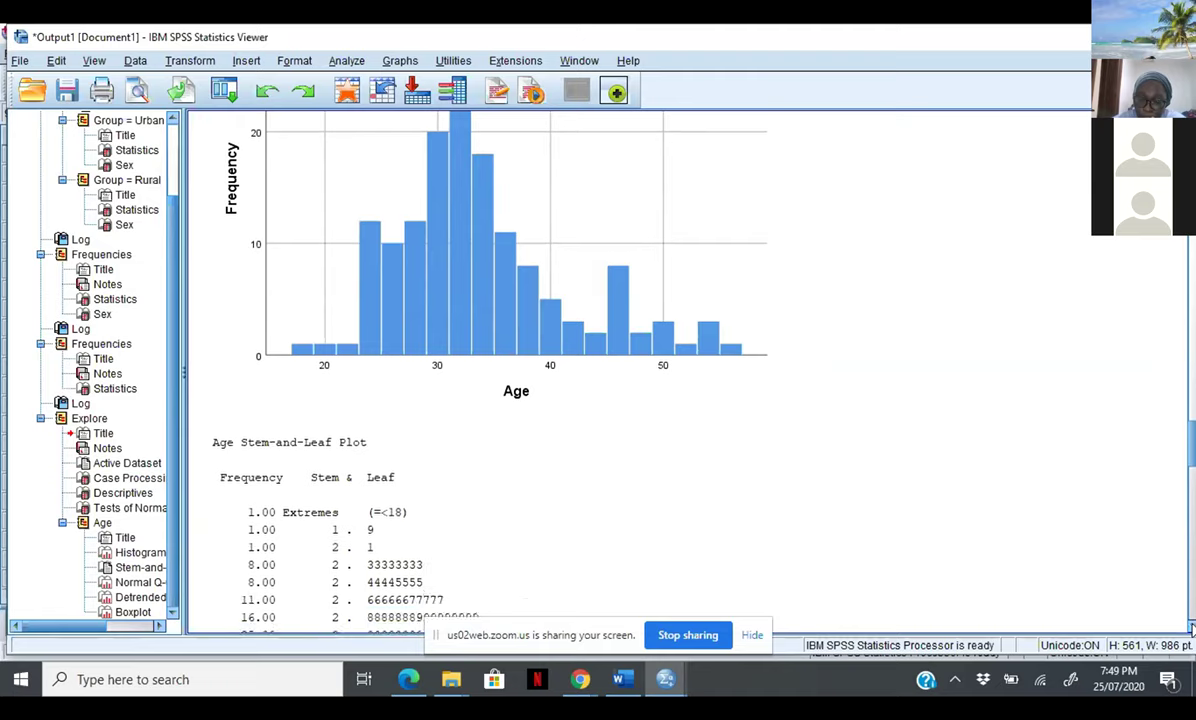
left_click(1190, 626)
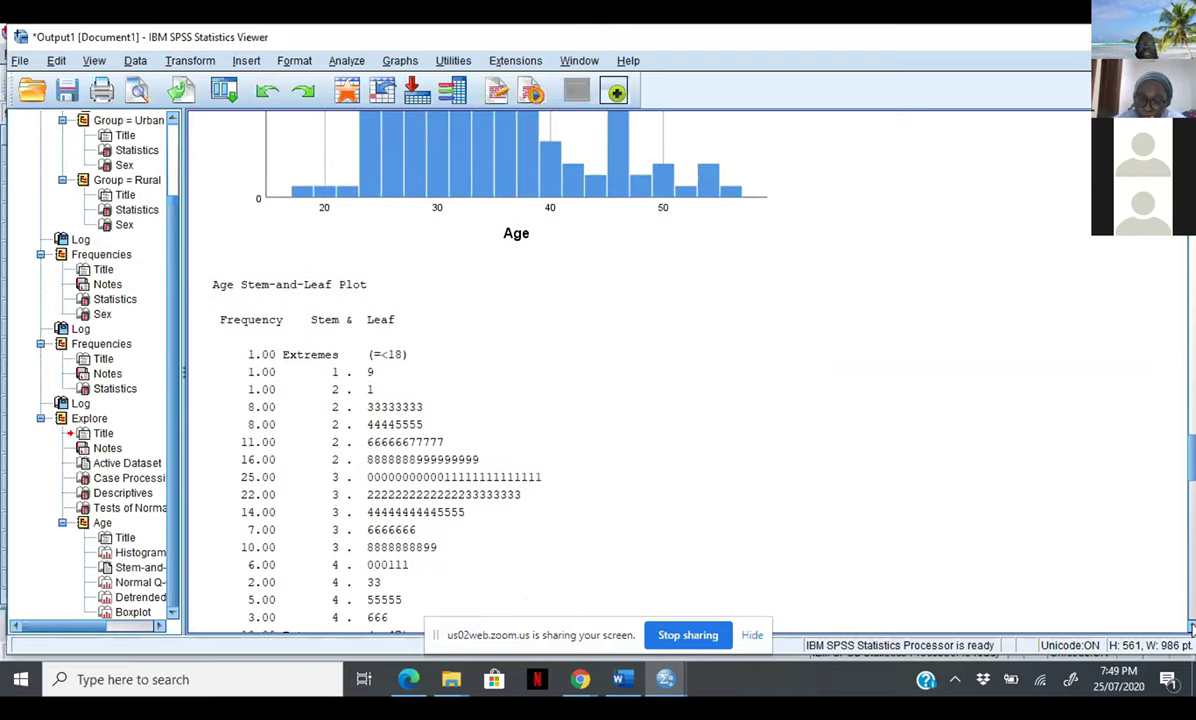
left_click(1190, 626)
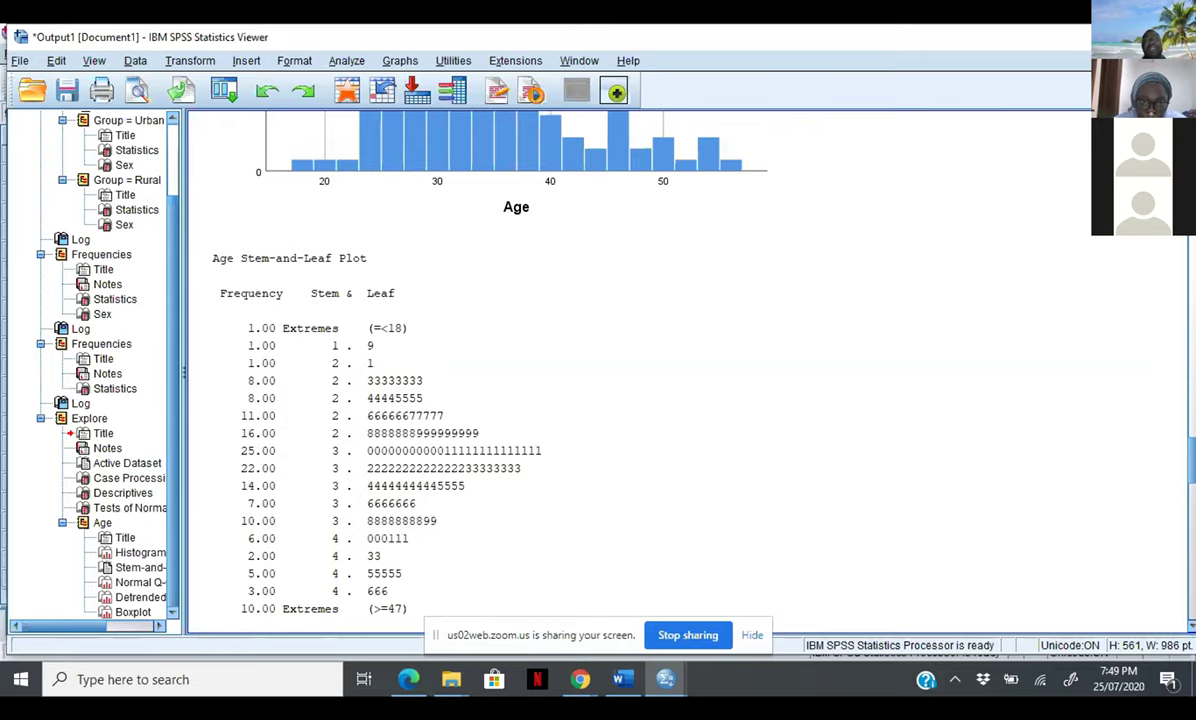
scroll(640, 360, "up", 3)
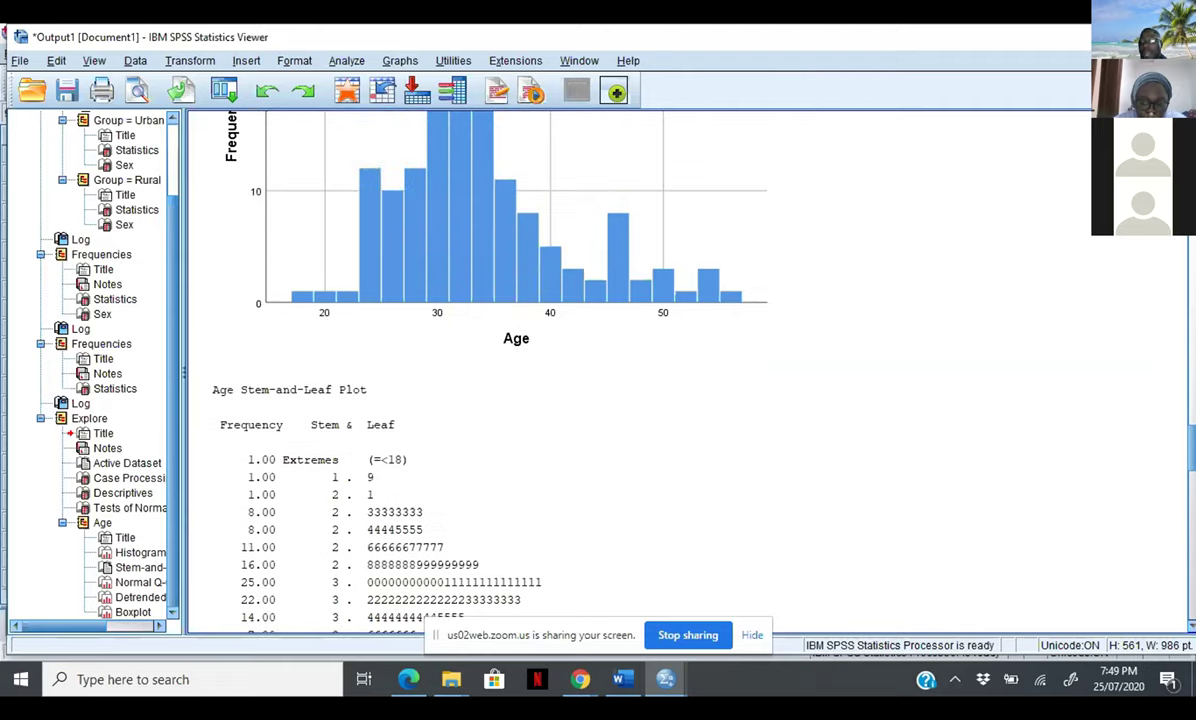
scroll(494, 370, "up", 2)
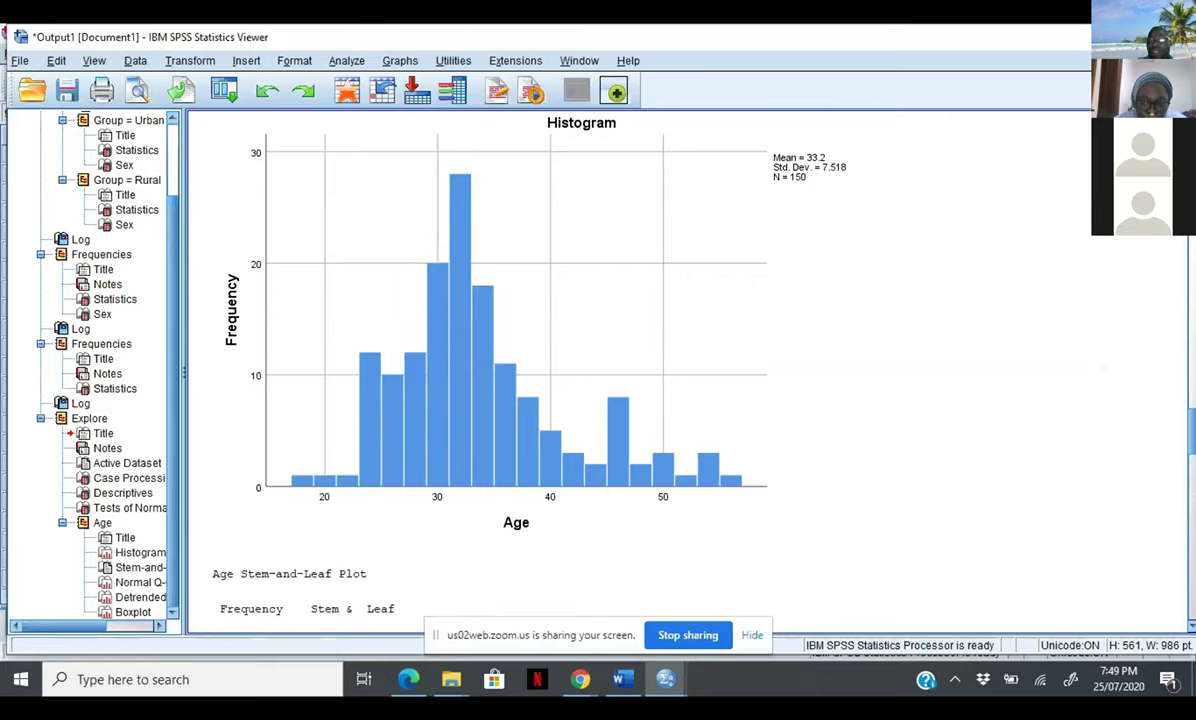
Revisit the Frequencies output for Sex by Group, and return to the Age histogram and stem-and-leaf plot
left_click(103, 269)
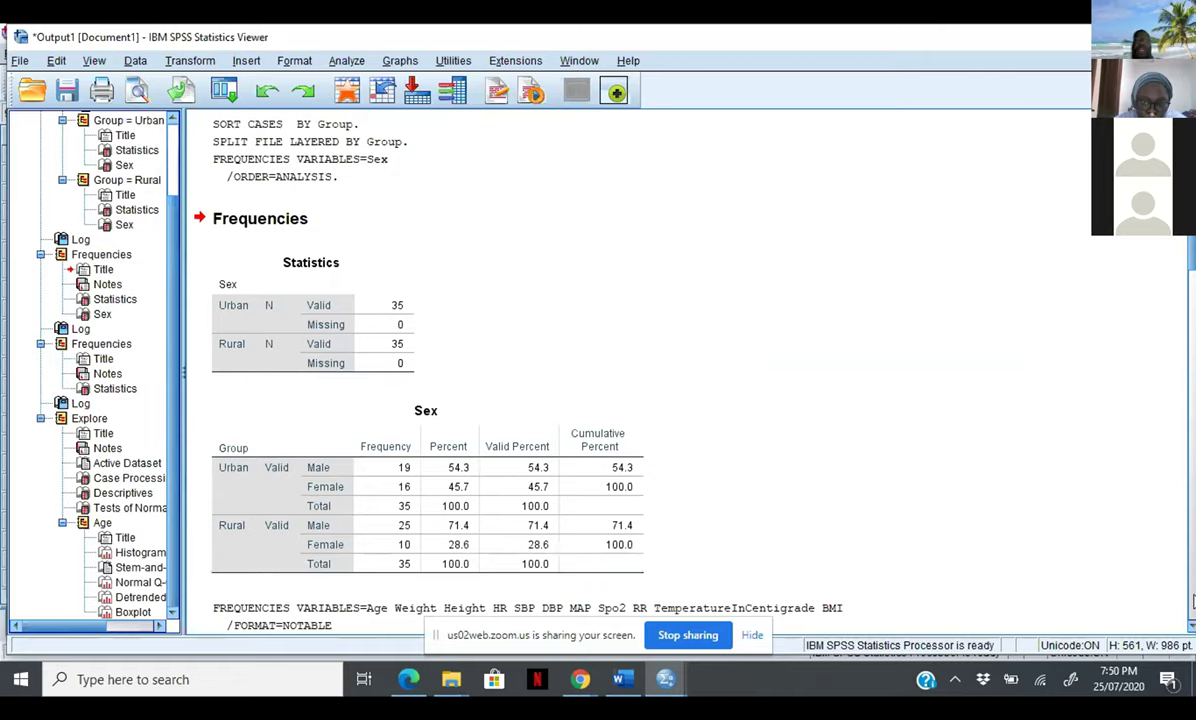
scroll(1192, 600, "down", 20)
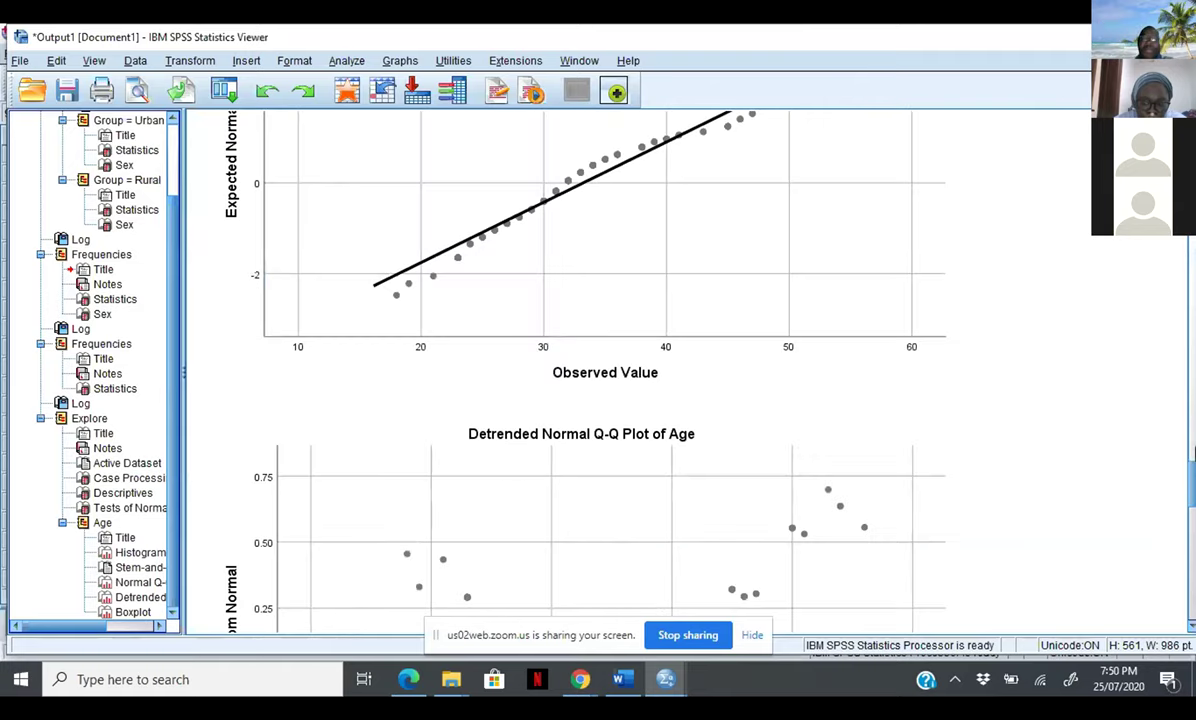
scroll(1192, 390, "up", 5)
scroll(1192, 390, "up", 5)
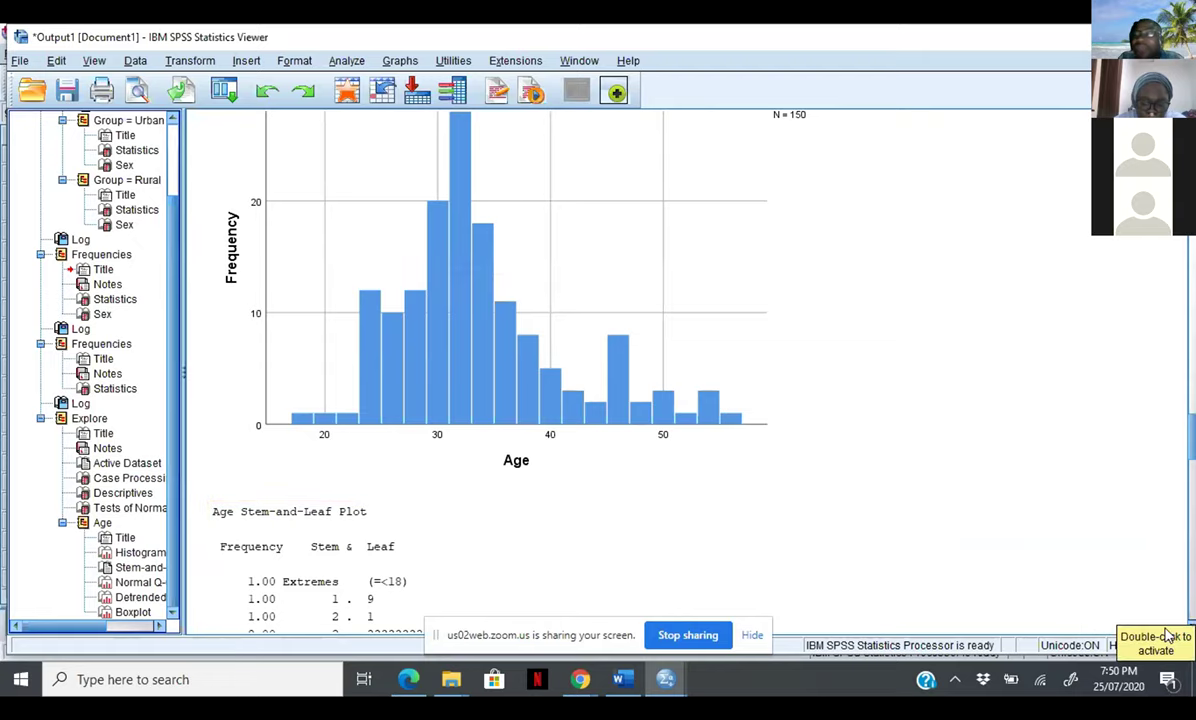
left_click_drag(1191, 625, 1191, 625)
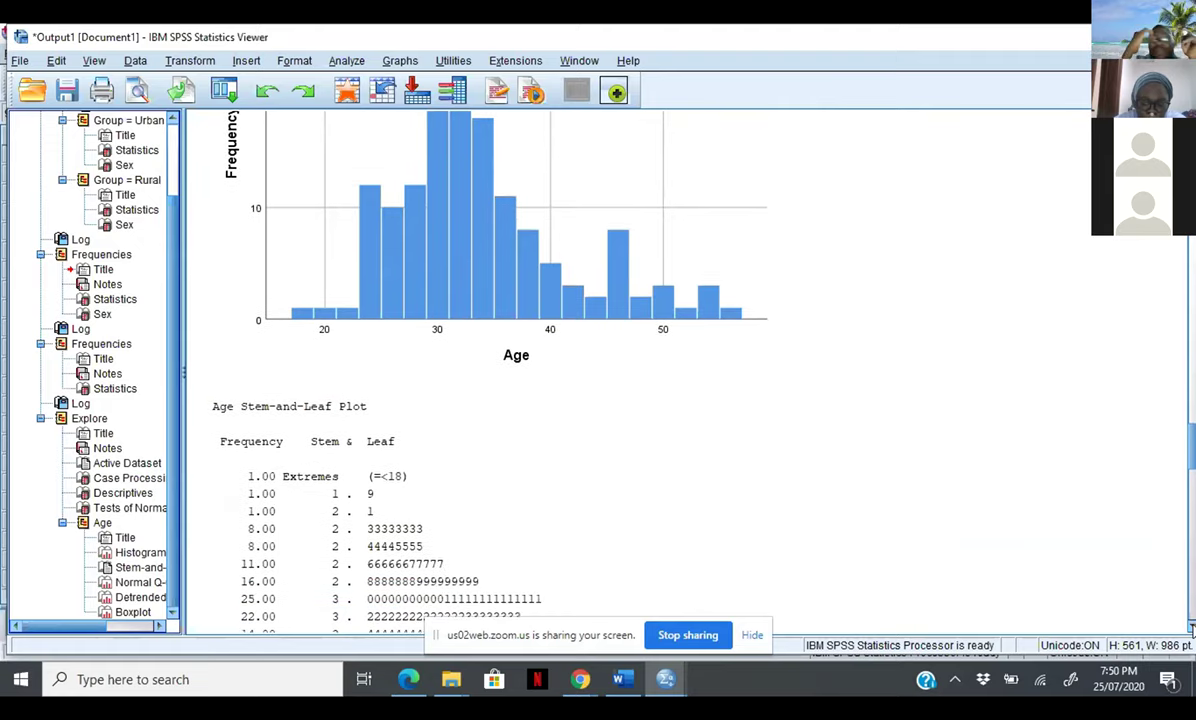
left_click_drag(1191, 625, 1191, 625)
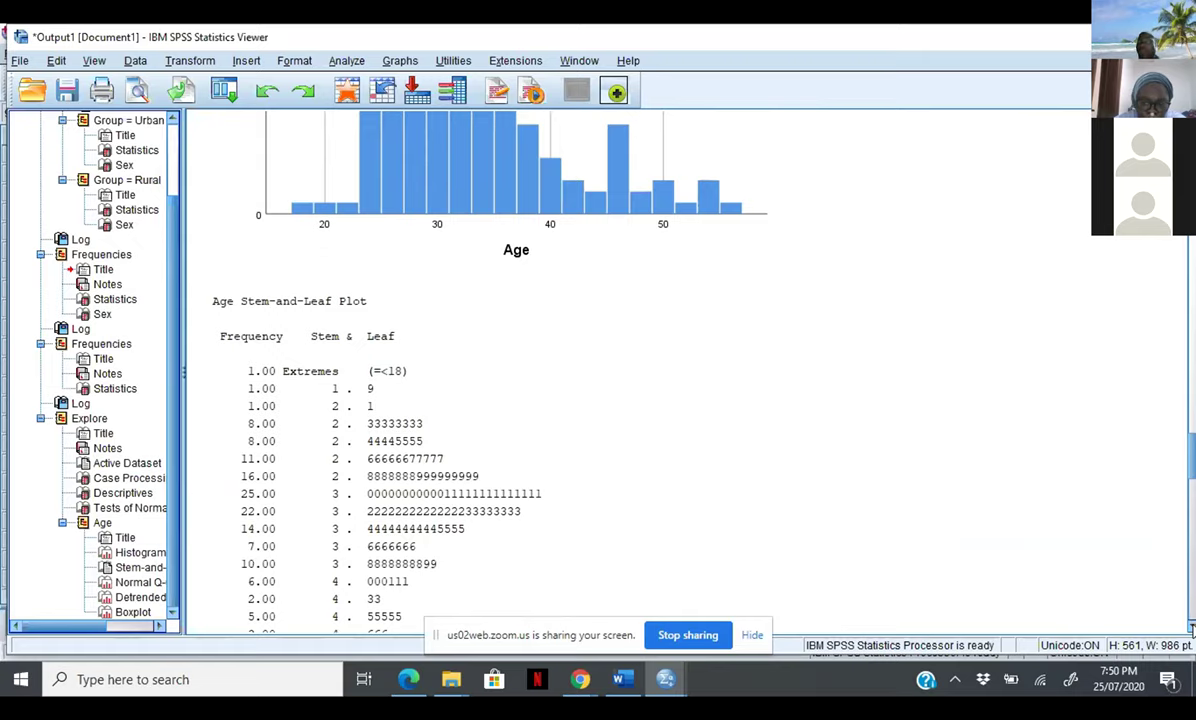
left_click(1191, 625)
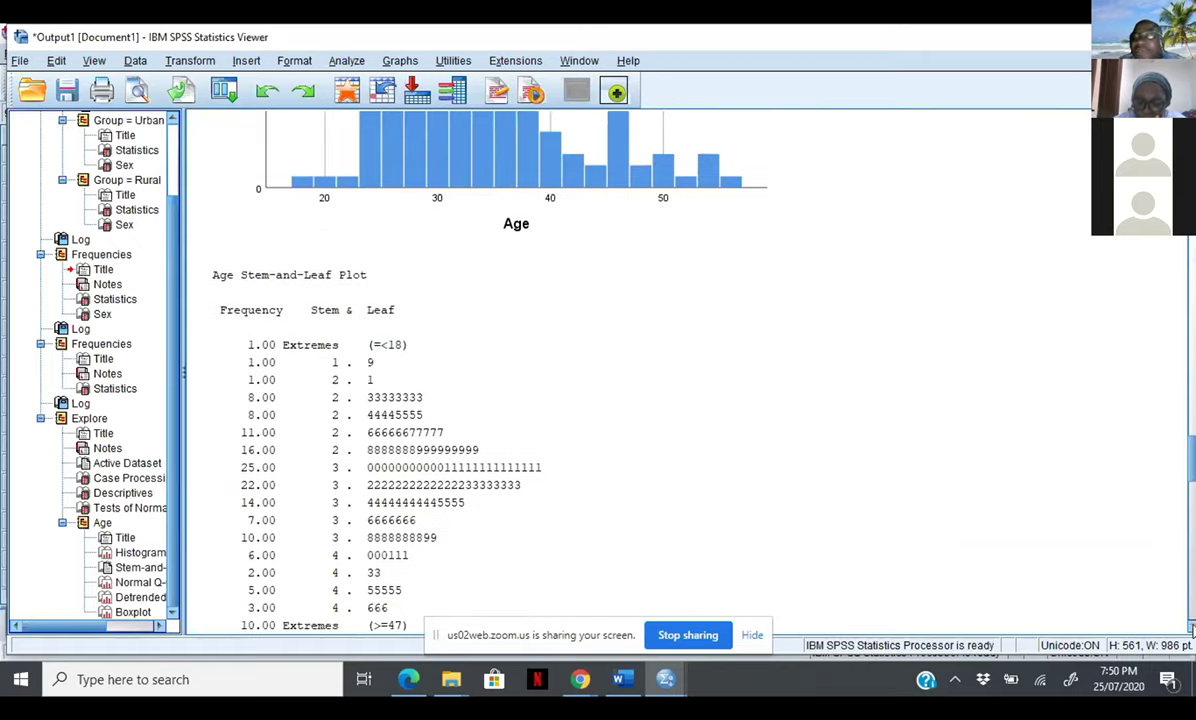
Examine the end of the Age stem-and-leaf plot and how the points follow the line in the Normal Q-Q Plot
left_click(1191, 625)
left_click(1191, 625)
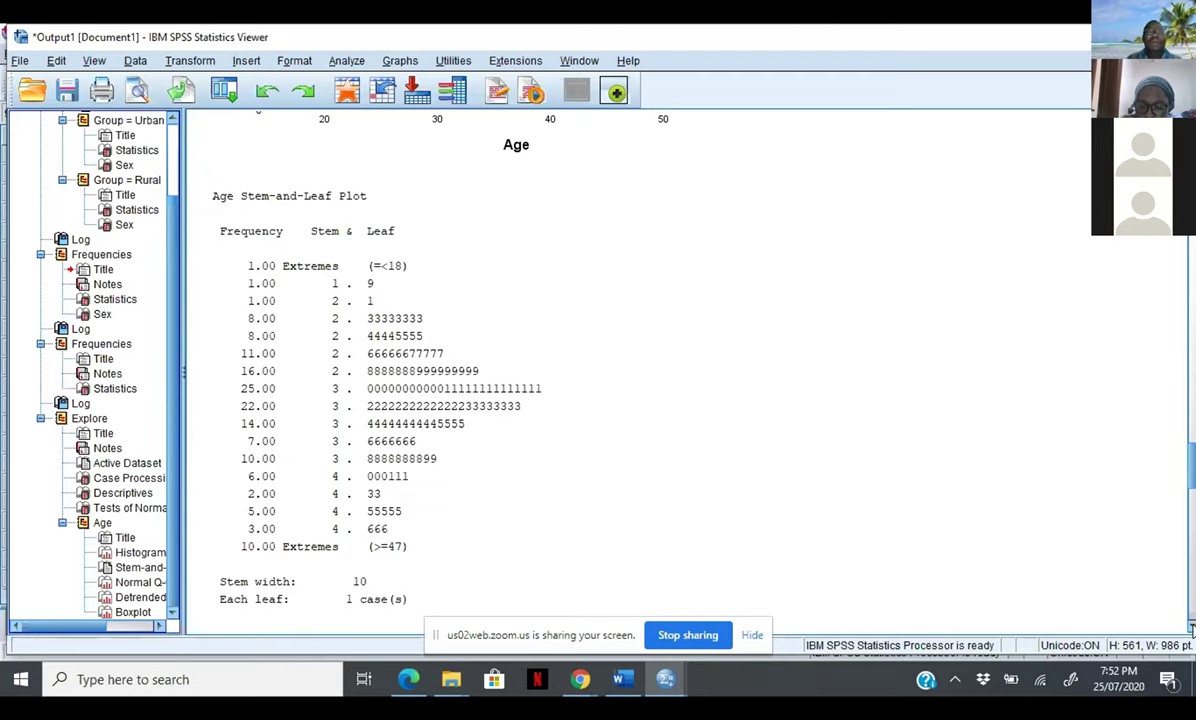
scroll(1191, 628, "down", 5)
scroll(1191, 628, "down", 5)
scroll(1191, 628, "down", 4)
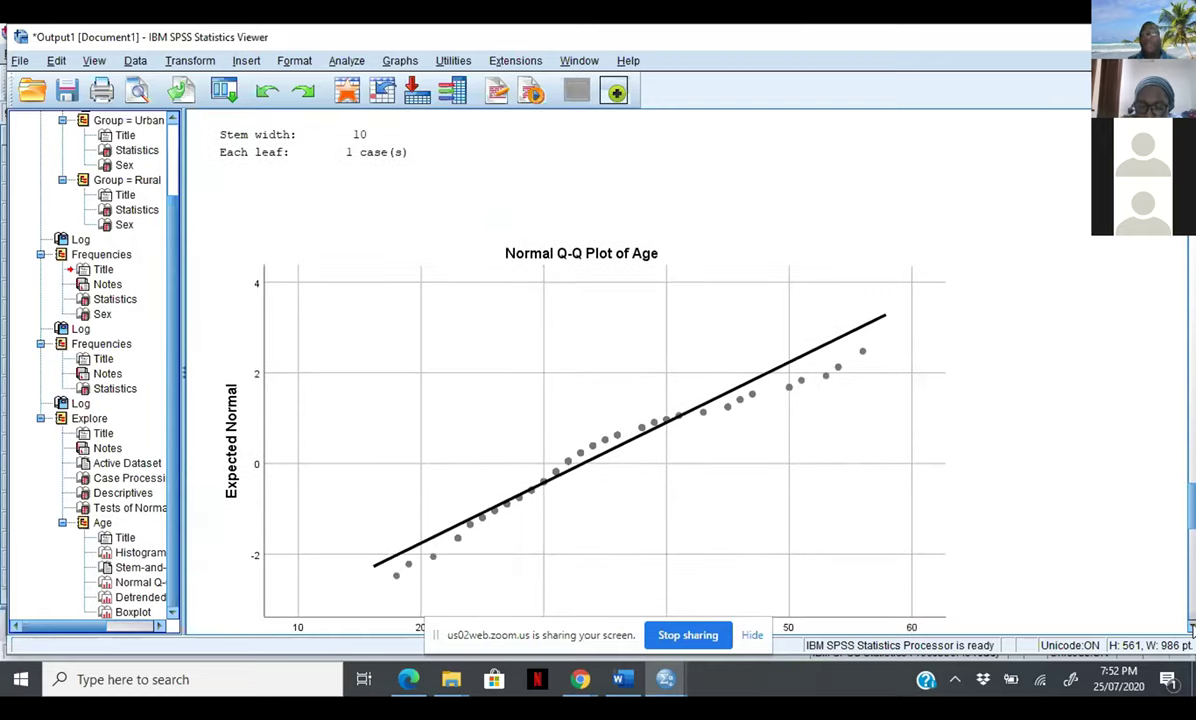
scroll(1191, 628, "down", 2)
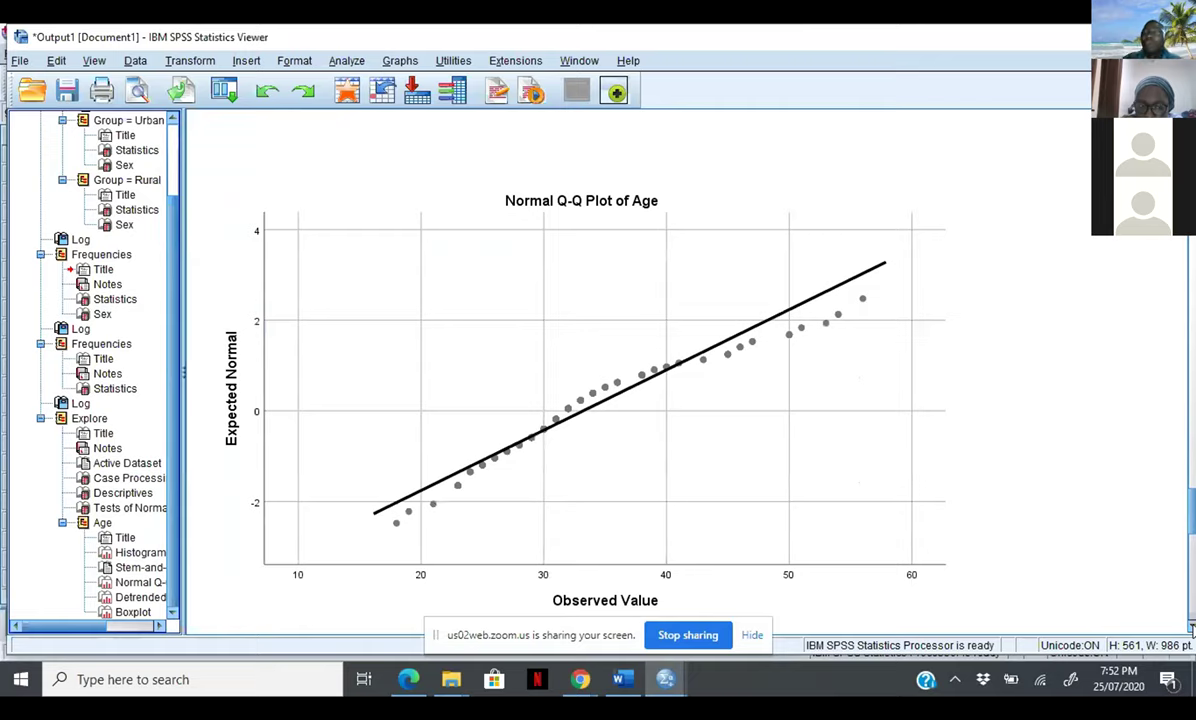
scroll(1191, 628, "down", 1)
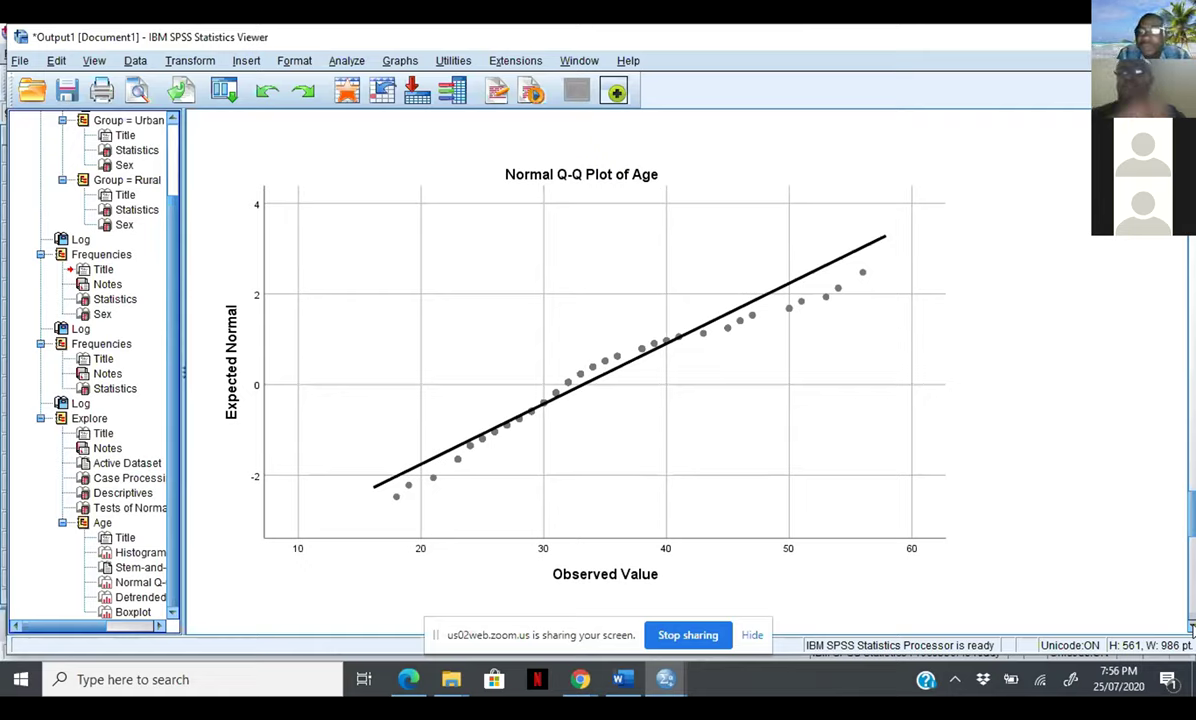
Examine the Detrended Normal Q-Q Plot of Age for deviations from the zero line
left_click(1191, 627)
left_click(1191, 627)
left_click(1191, 627)
left_click(1191, 627)
left_click(1191, 627)
left_click(1191, 627)
left_click(1191, 627)
left_click(1191, 627)
left_click(1191, 627)
left_click(1191, 627)
left_click(1191, 627)
left_click(1191, 627)
left_click(1191, 627)
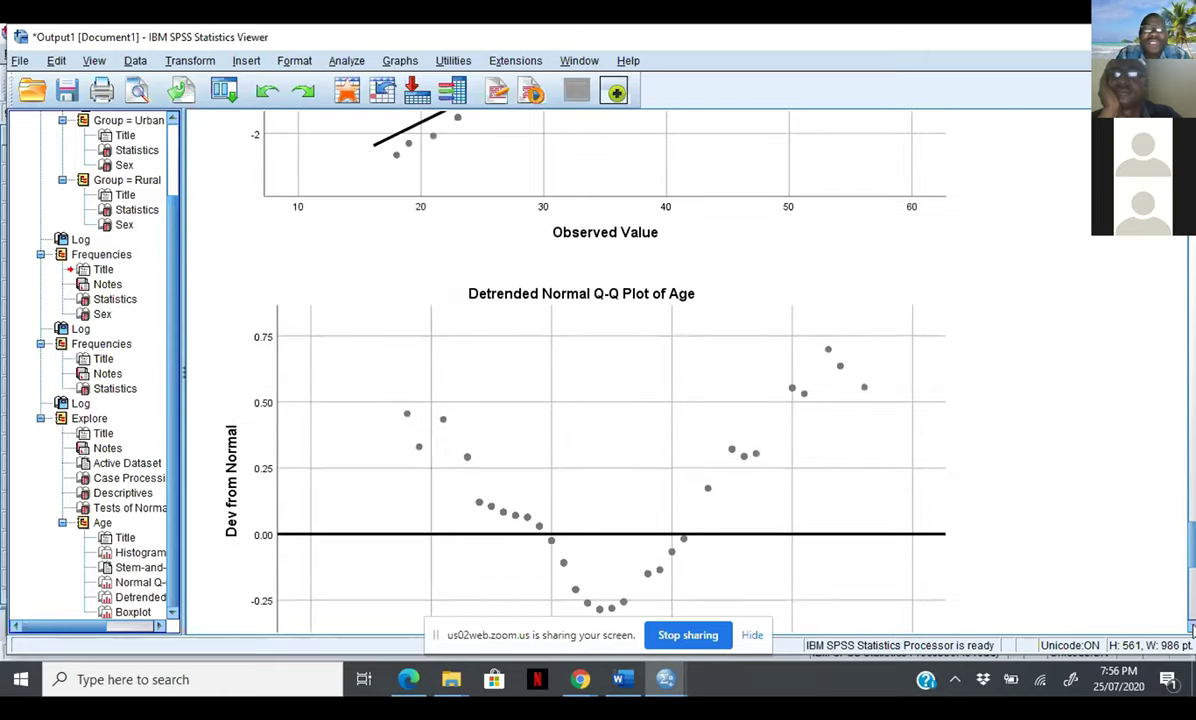
left_click(1191, 627)
left_click(1191, 627)
left_click(1191, 627)
left_click(1191, 627)
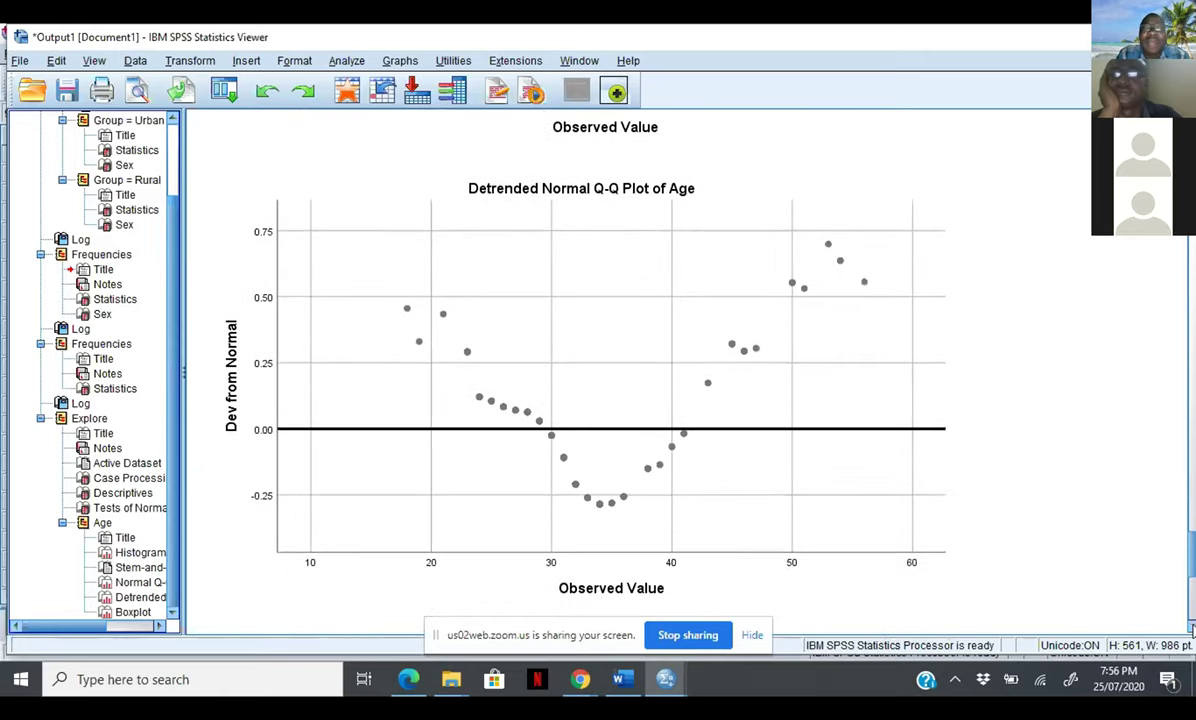
Examine the Age boxplot below the detrended plot, including its median, whiskers and labelled outliers
left_click(1191, 627)
left_click(1191, 627)
left_click(1191, 627)
left_click(1191, 627)
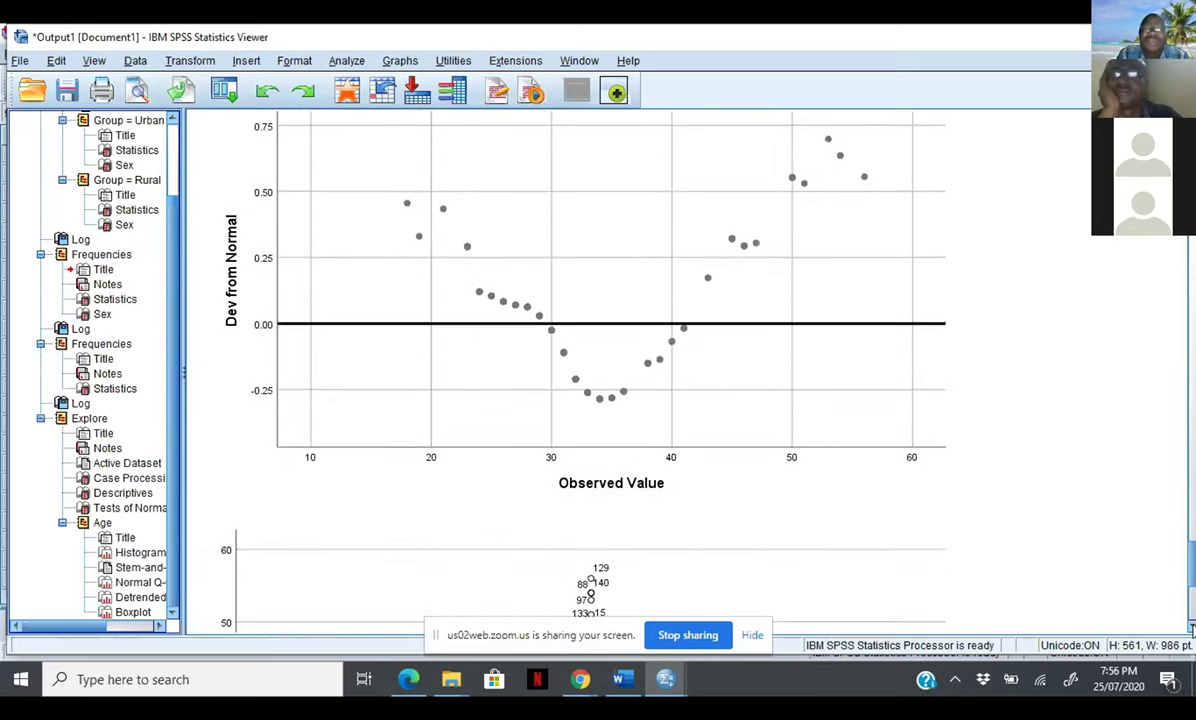
left_click(1191, 627)
left_click(1191, 627)
left_click(1191, 627)
left_click(1191, 627)
left_click(1191, 627)
left_click(1191, 627)
left_click(1191, 627)
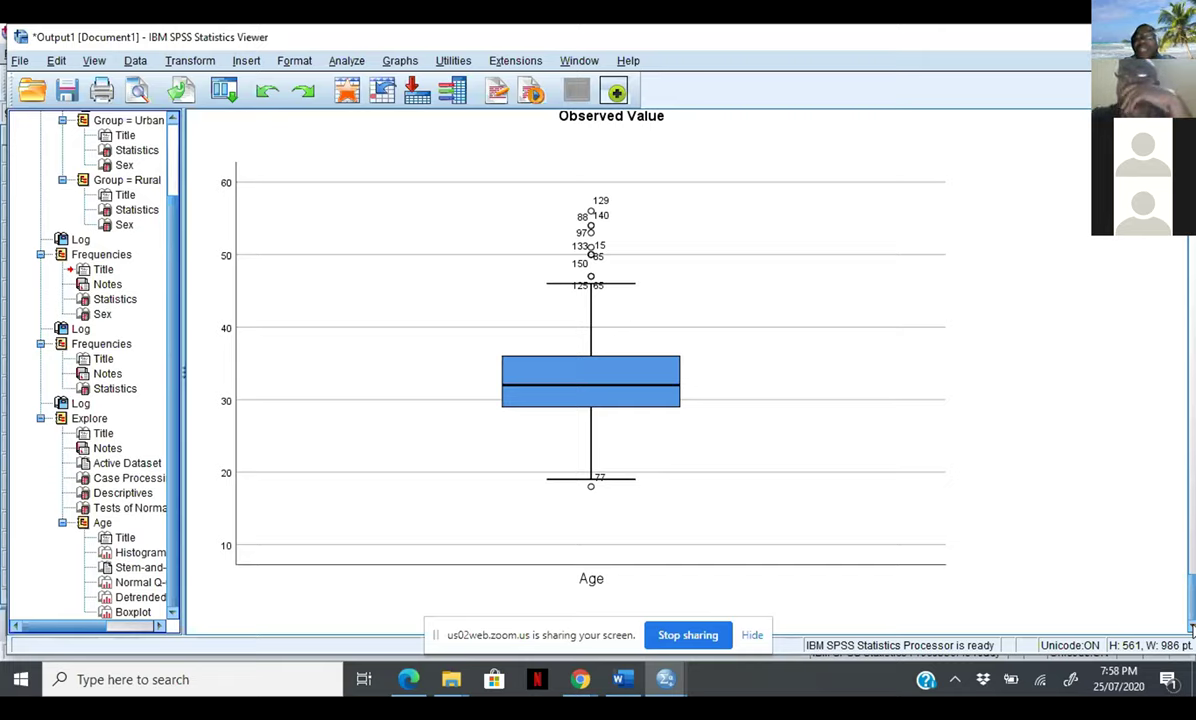
left_click(715, 185)
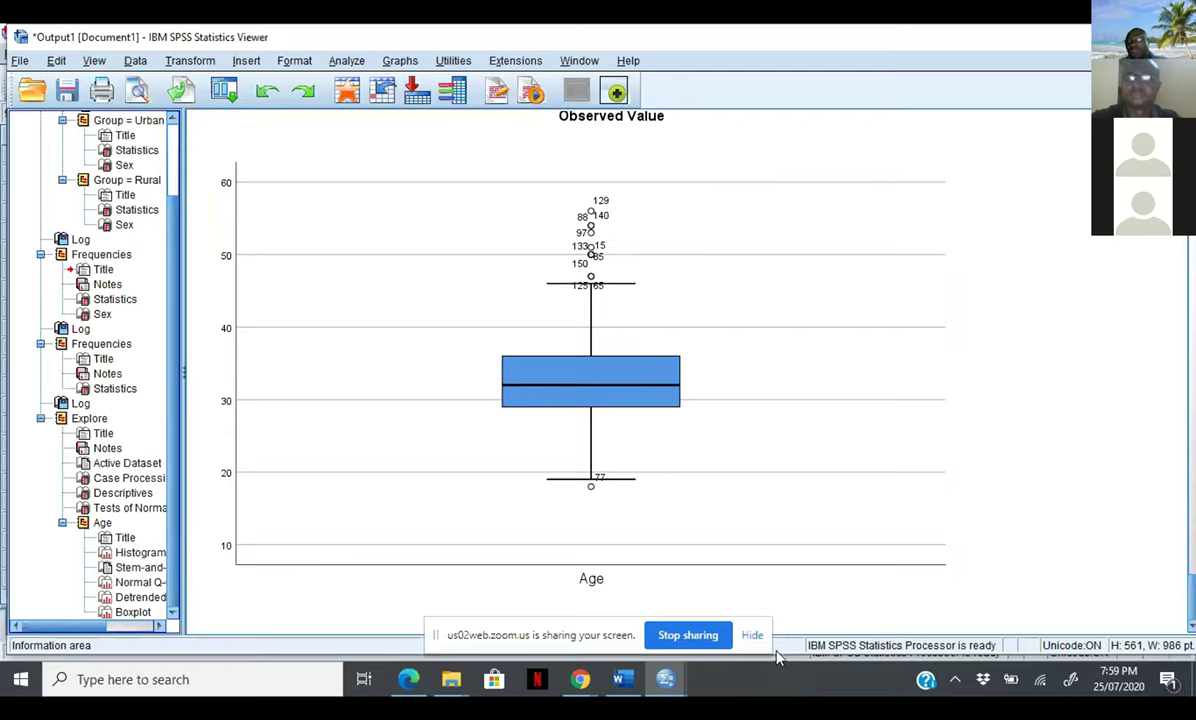
Check the cases in the BMI.sav data down to the last rows, and return to the Age boxplot
left_click(665, 681)
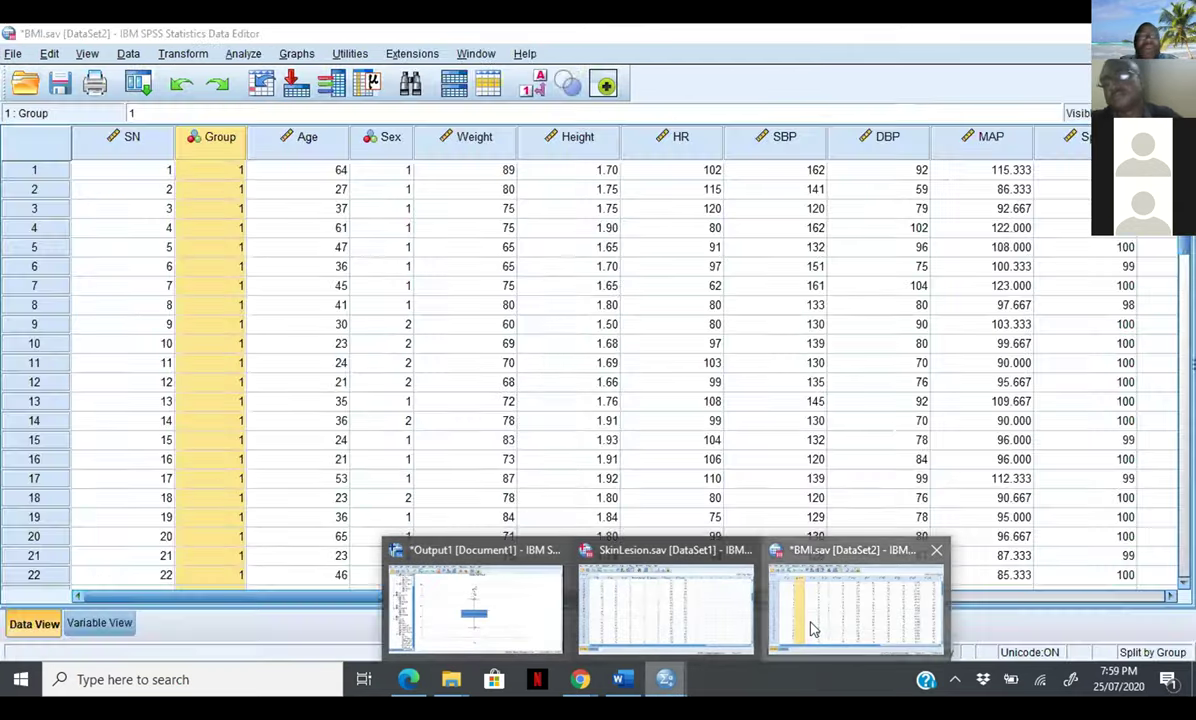
left_click(810, 628)
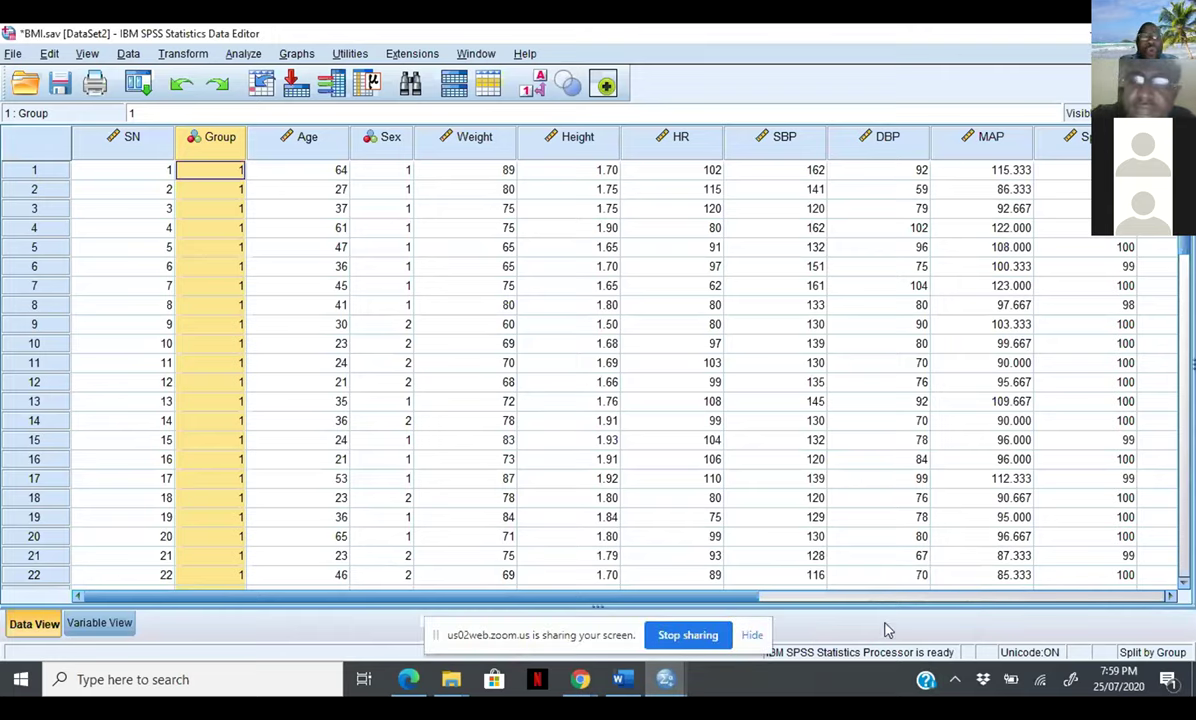
double_click(1184, 588)
left_click_drag(1184, 588, 1184, 590)
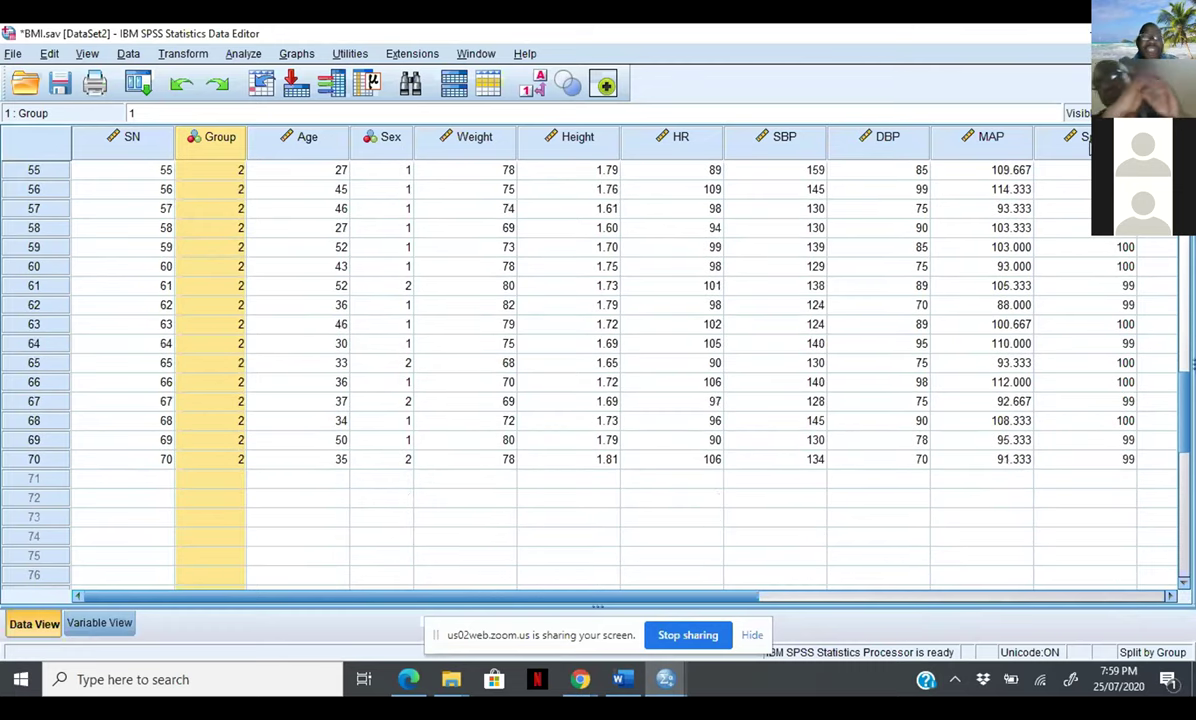
key("alt+Tab")
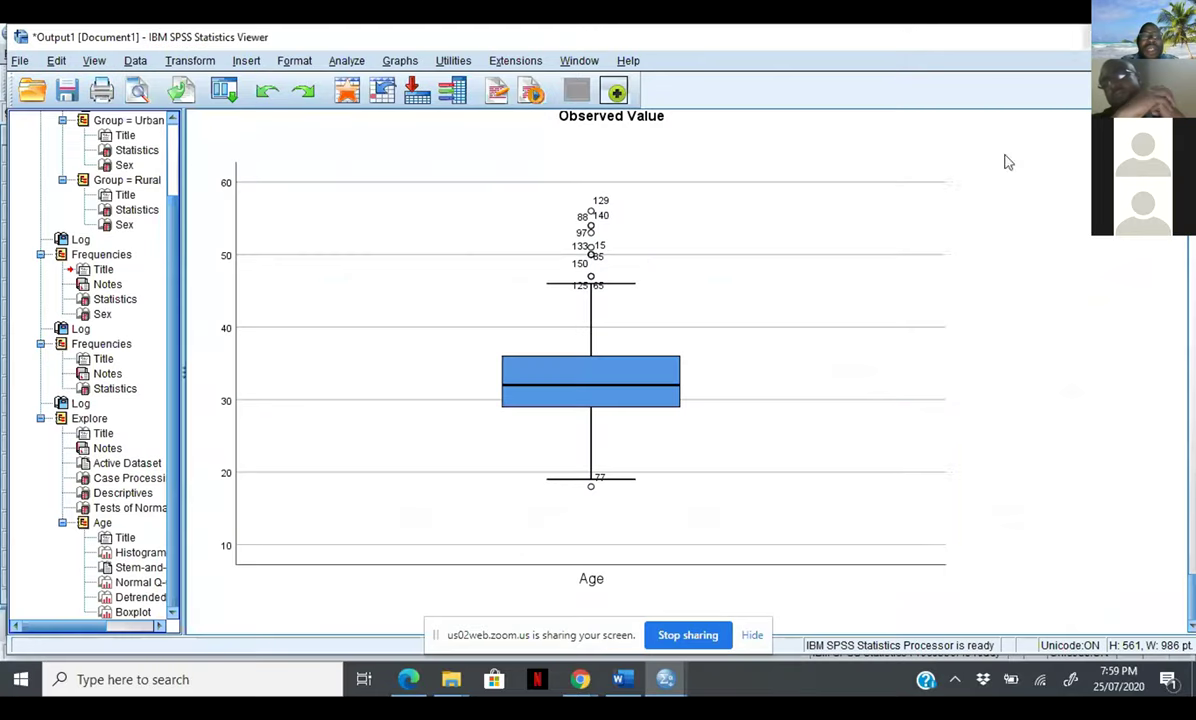
Switch to the SkinLesion.sav data and locate row 129 to check the age of that boxplot outlier
mouse_move(678, 682)
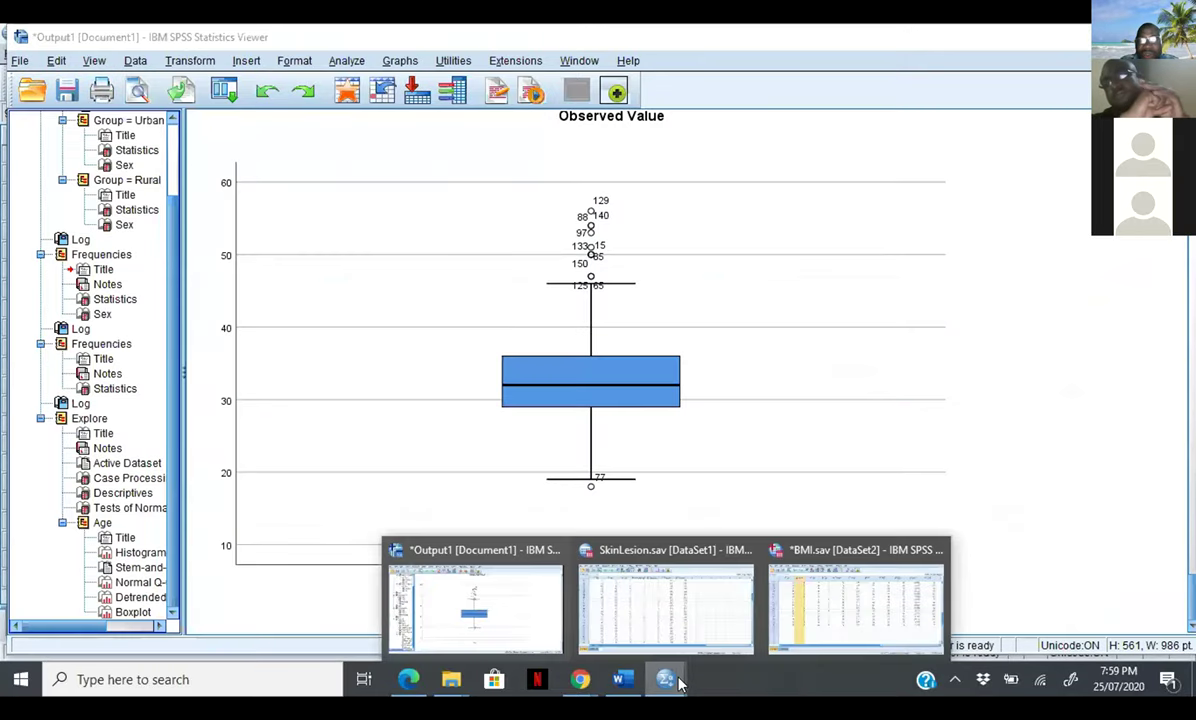
left_click(667, 611)
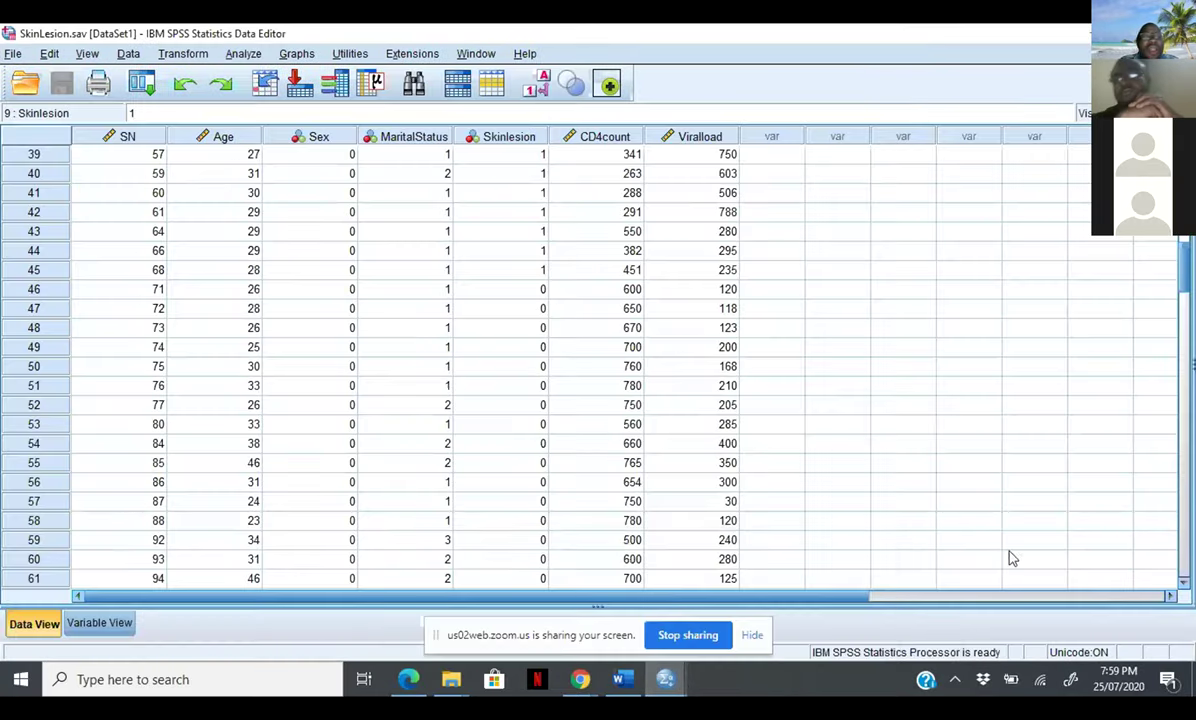
left_click(1185, 560)
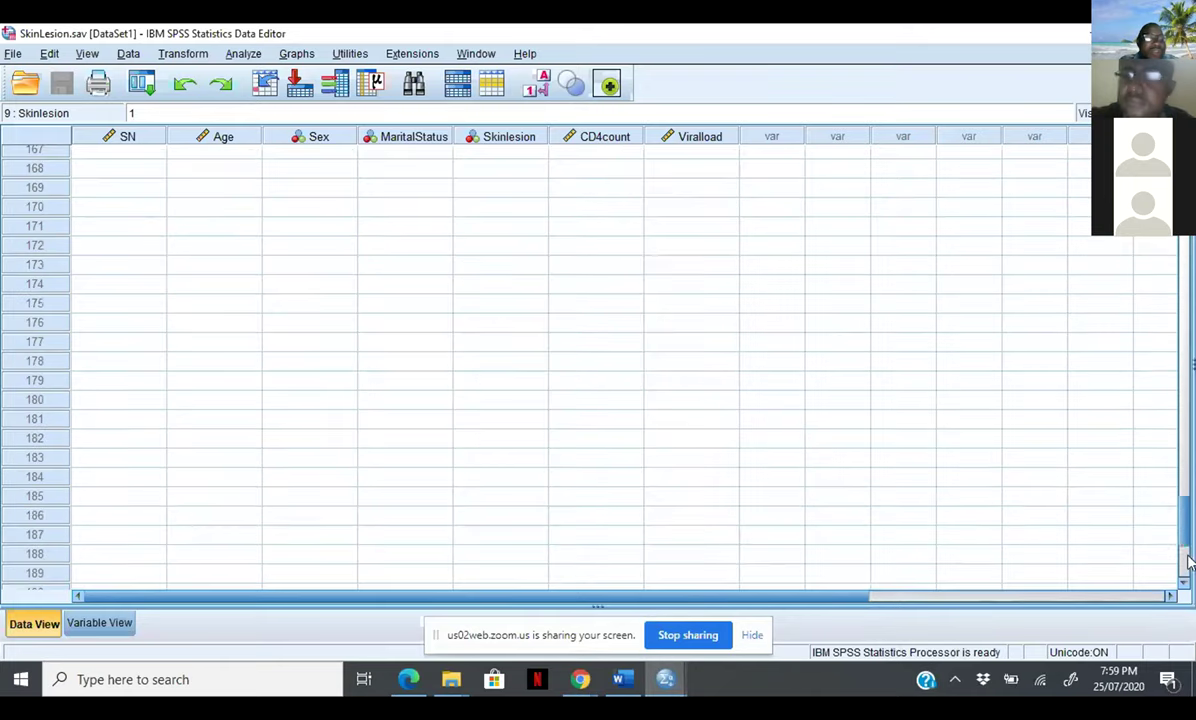
left_click(1187, 314)
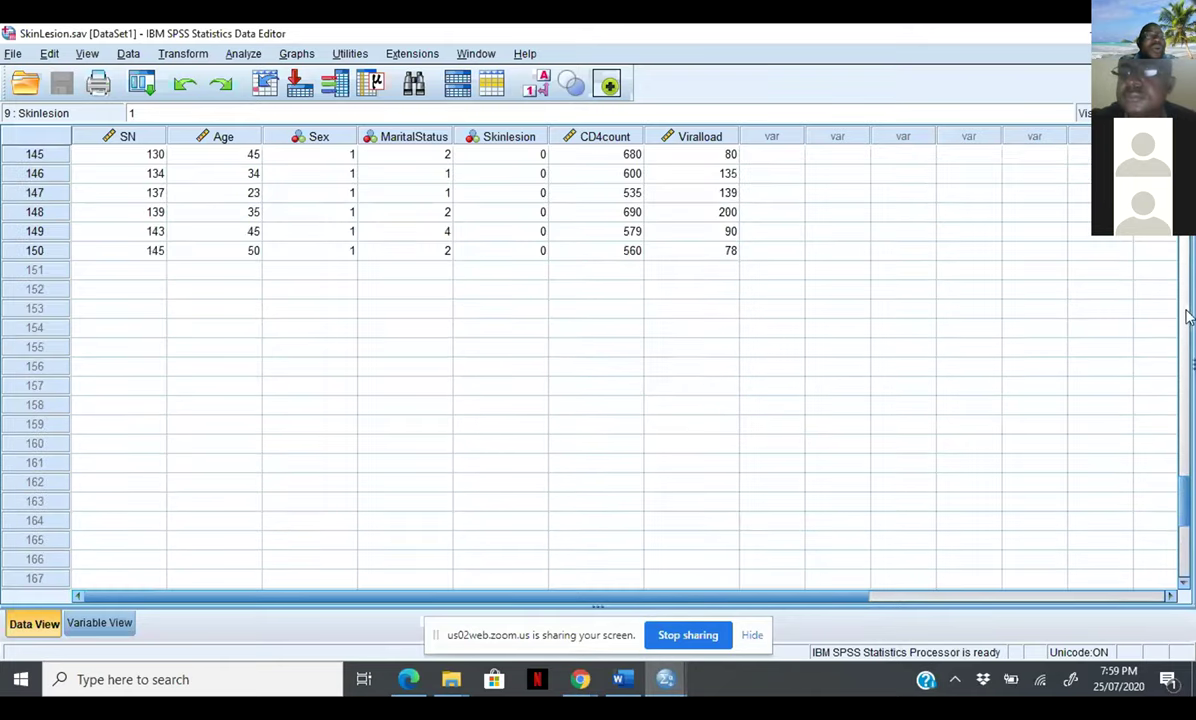
left_click(1187, 314)
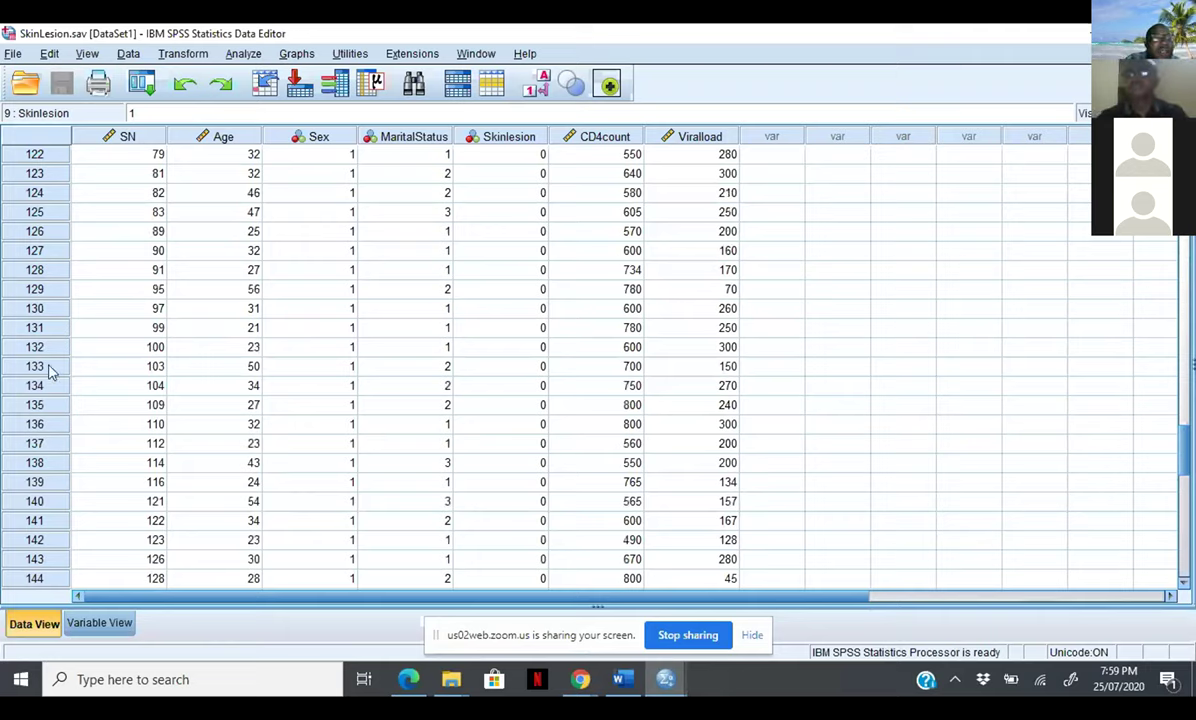
left_click(50, 290)
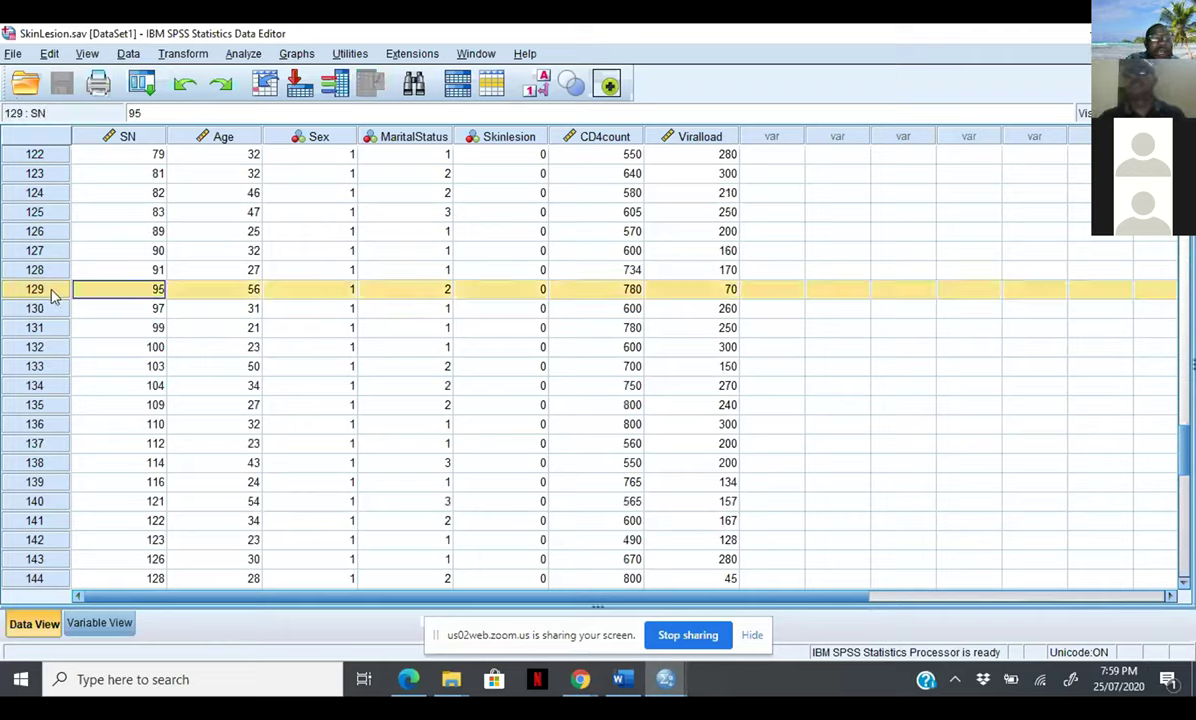
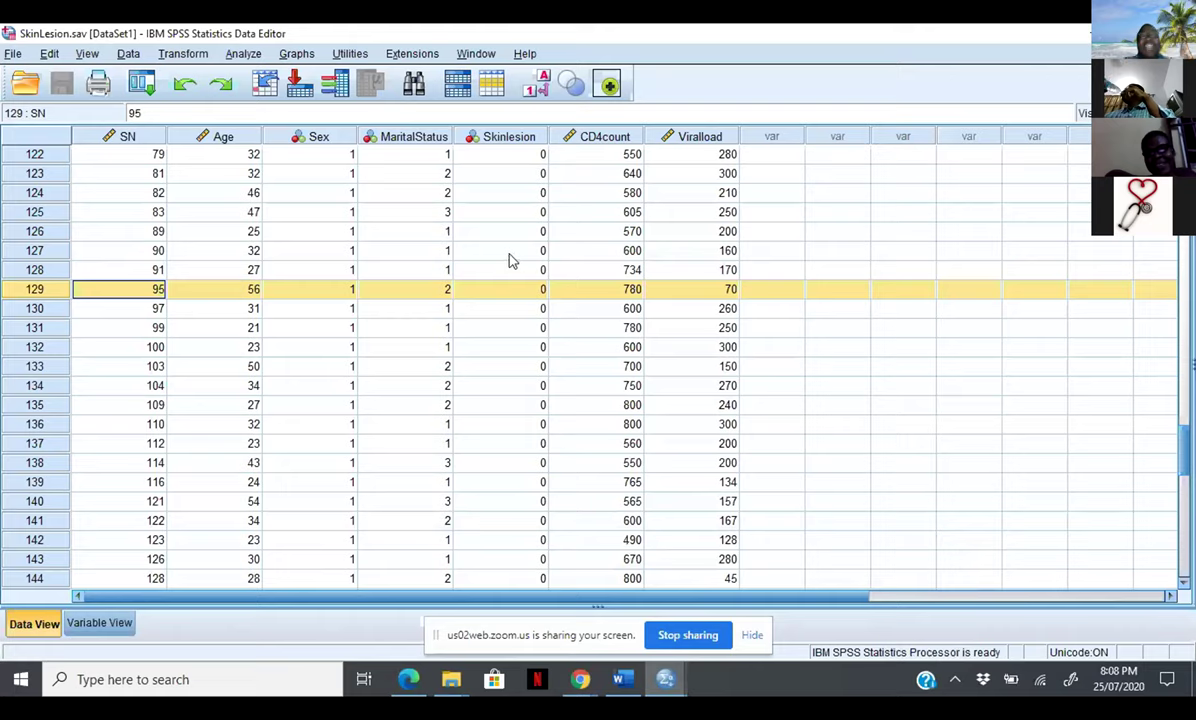
Split the SkinLesion.sav file by MaritalStatus with the Compare groups option, sorting the file by the grouping variable
left_click(108, 250)
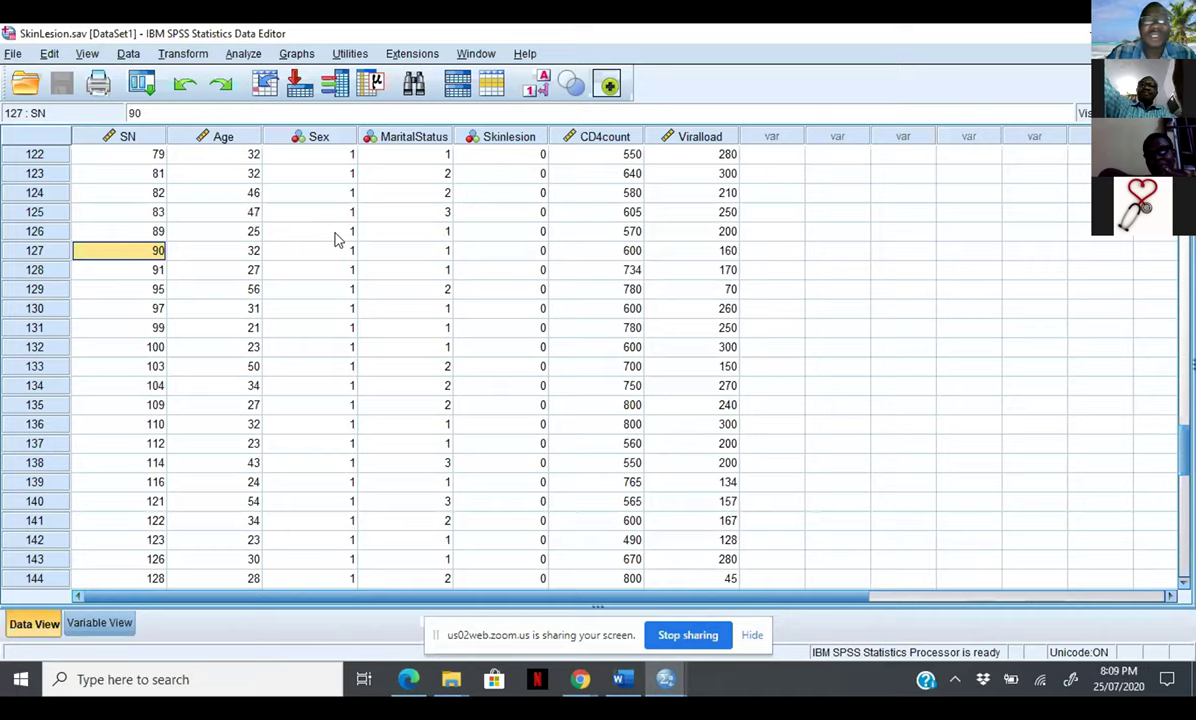
left_click(129, 54)
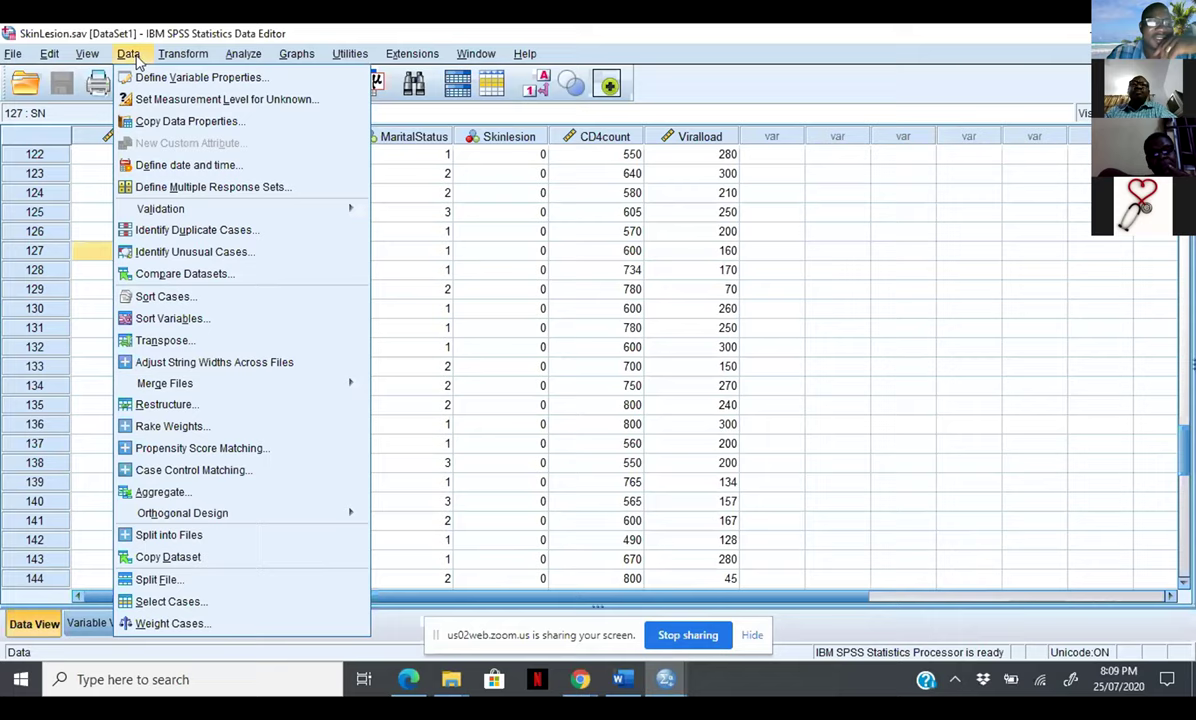
left_click(158, 580)
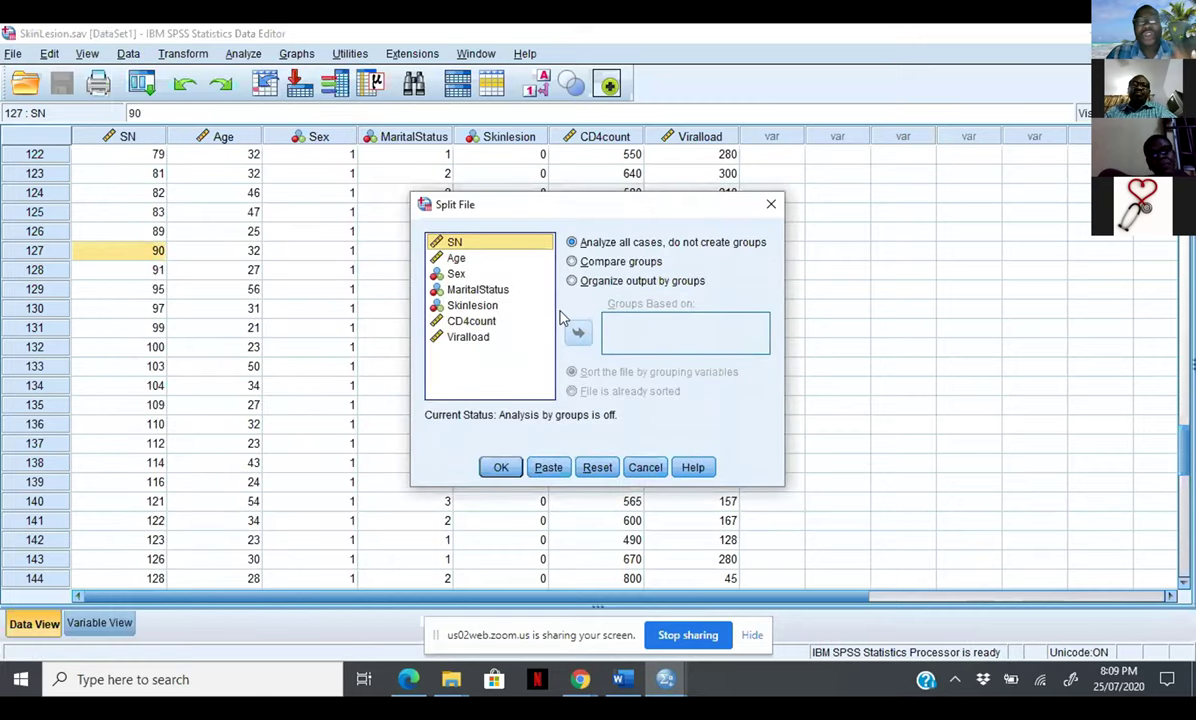
left_click(572, 262)
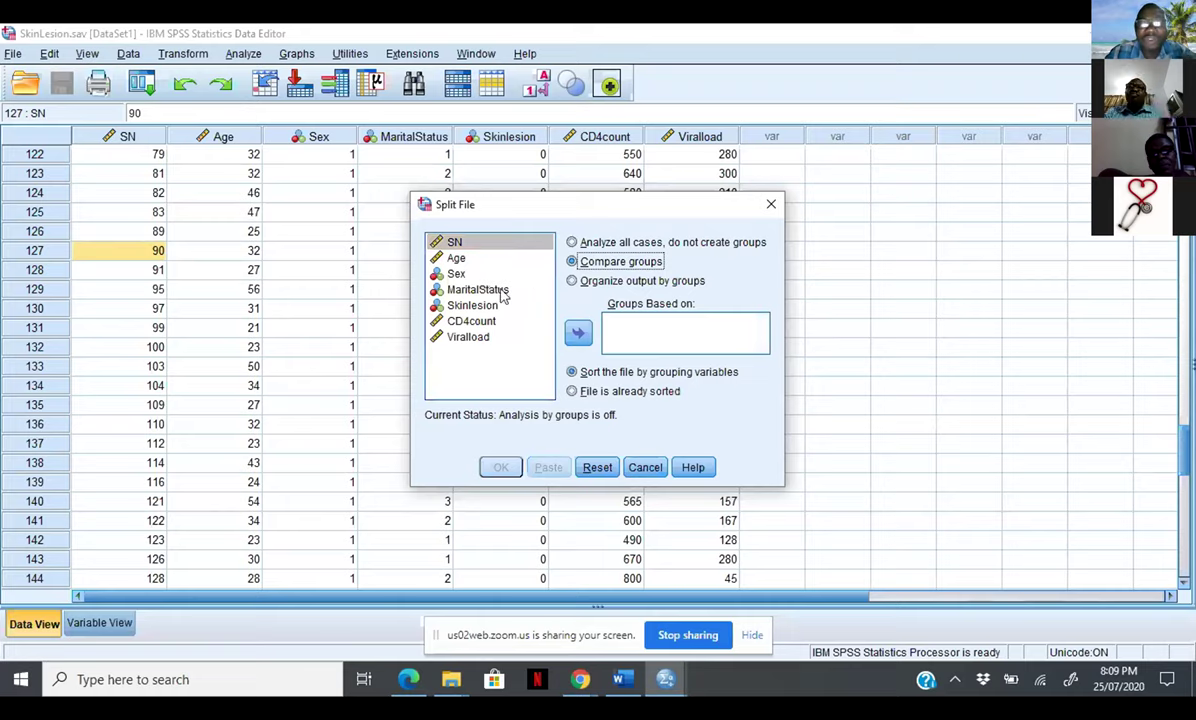
left_click(478, 290)
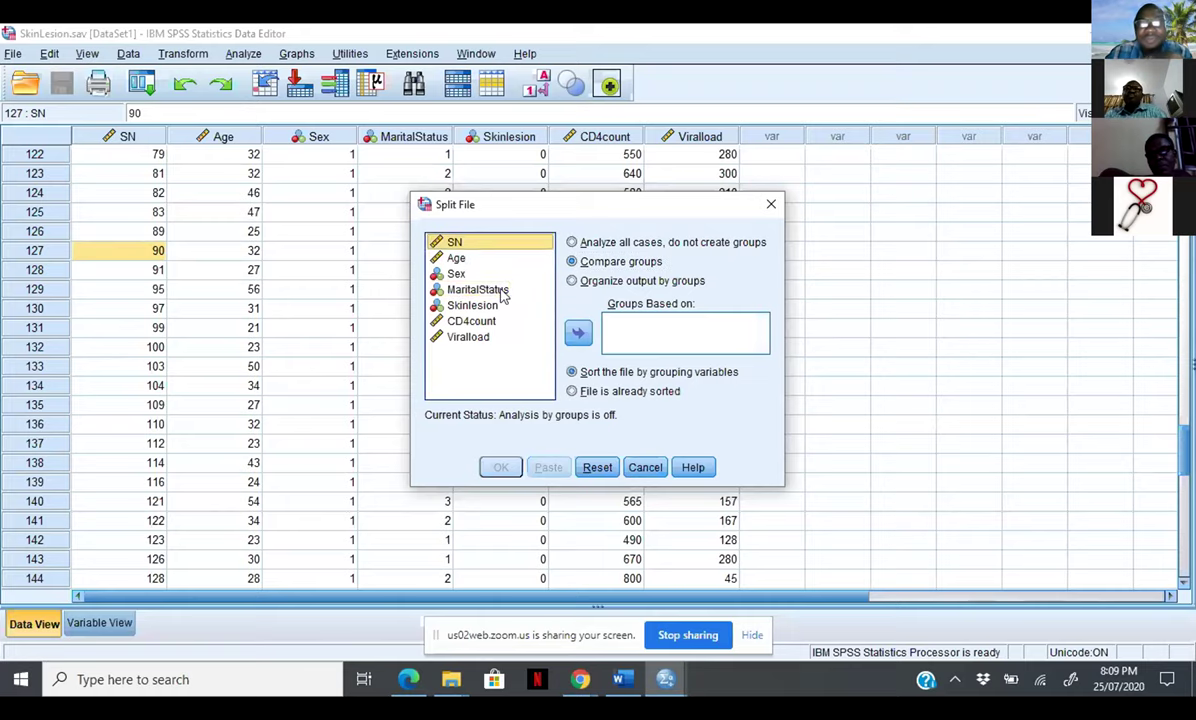
left_click(579, 333)
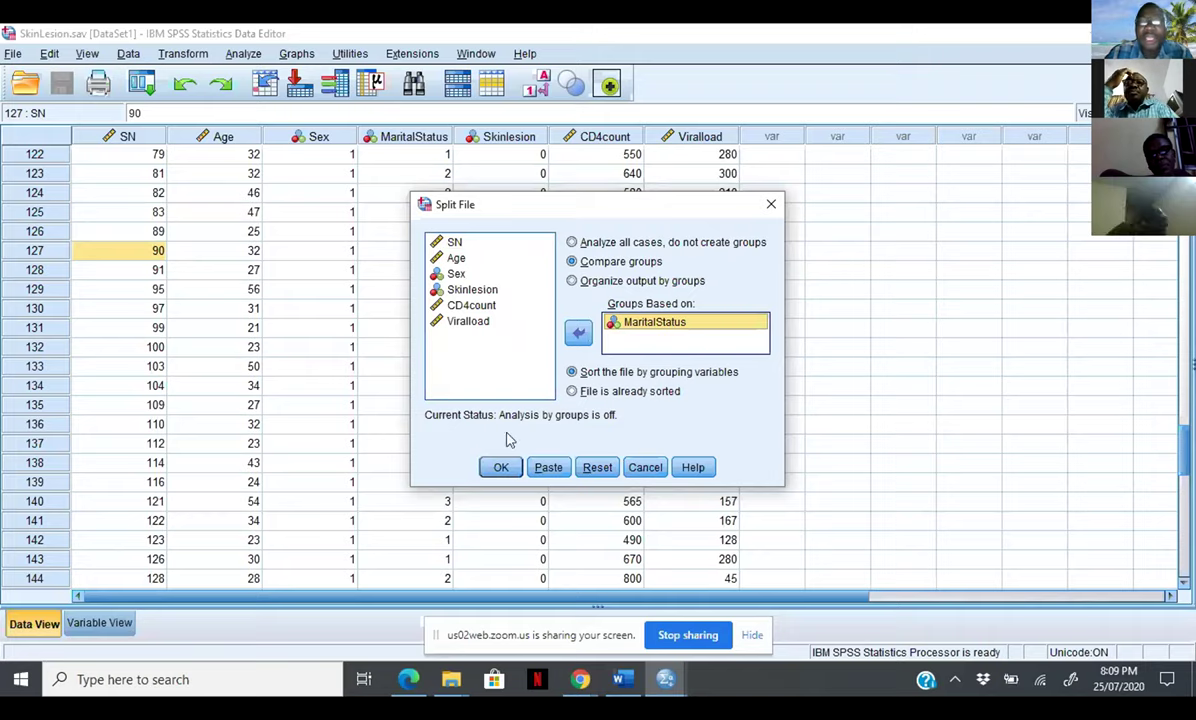
left_click(500, 469)
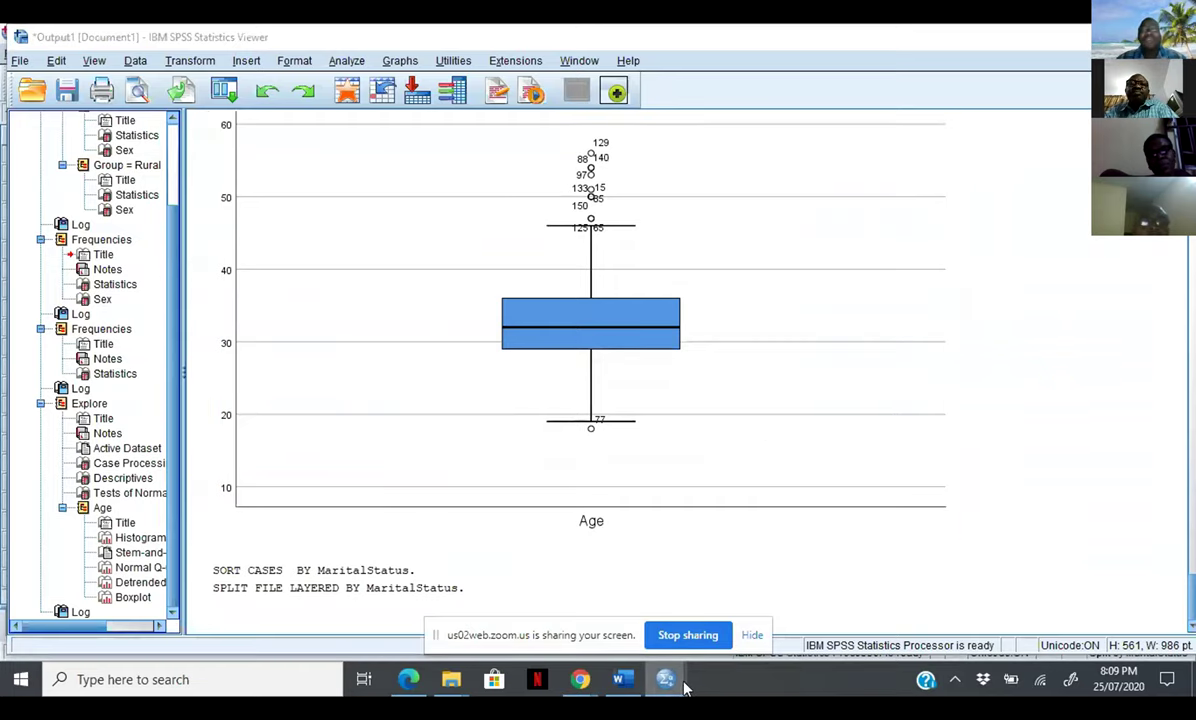
Run Frequencies for Skinlesion with frequency tables displayed, using the MaritalStatus split
mouse_move(684, 687)
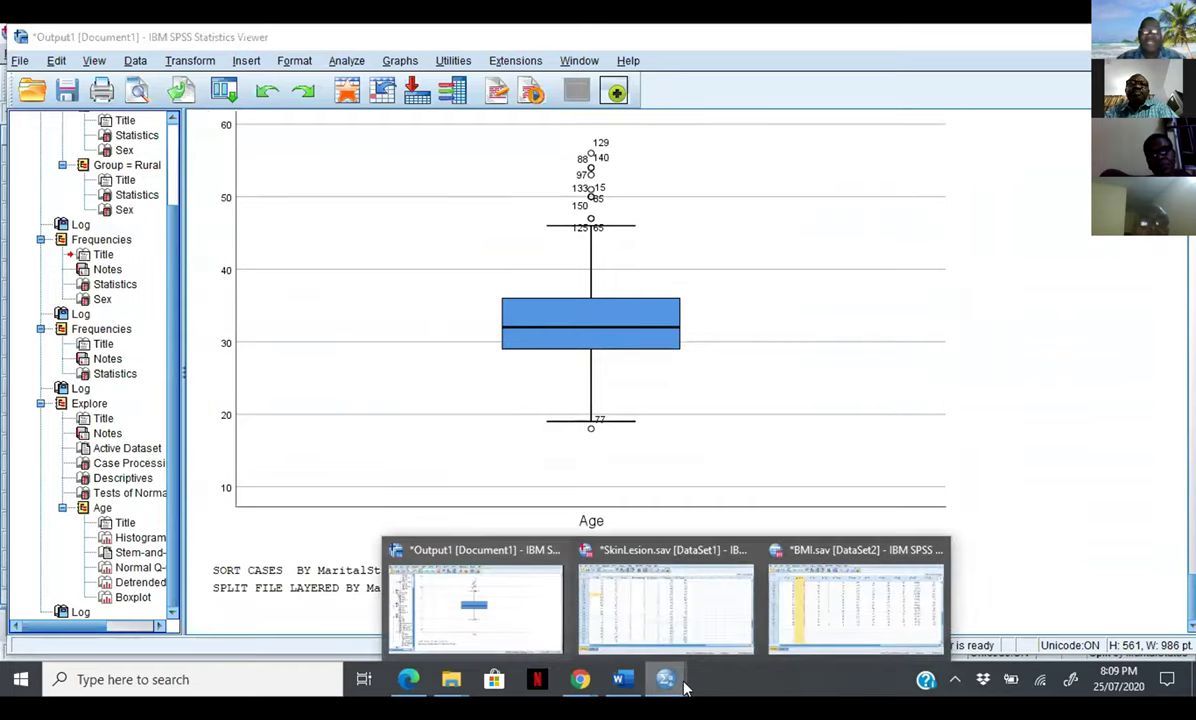
left_click(478, 603)
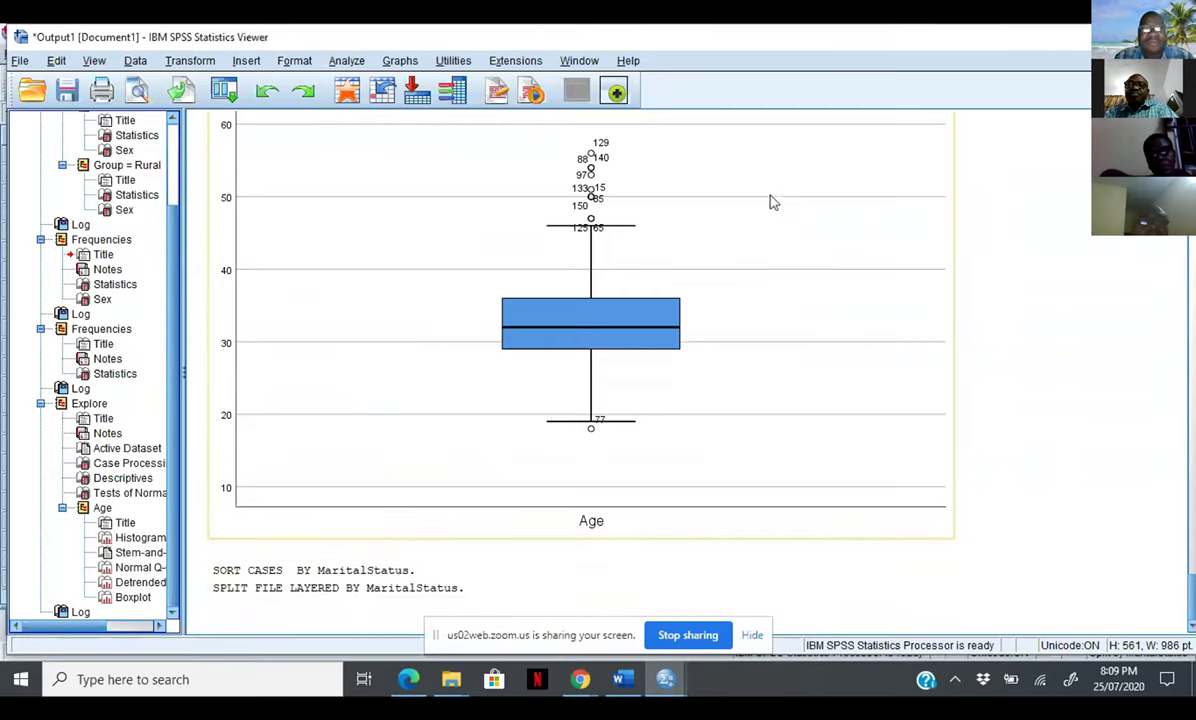
left_click(355, 63)
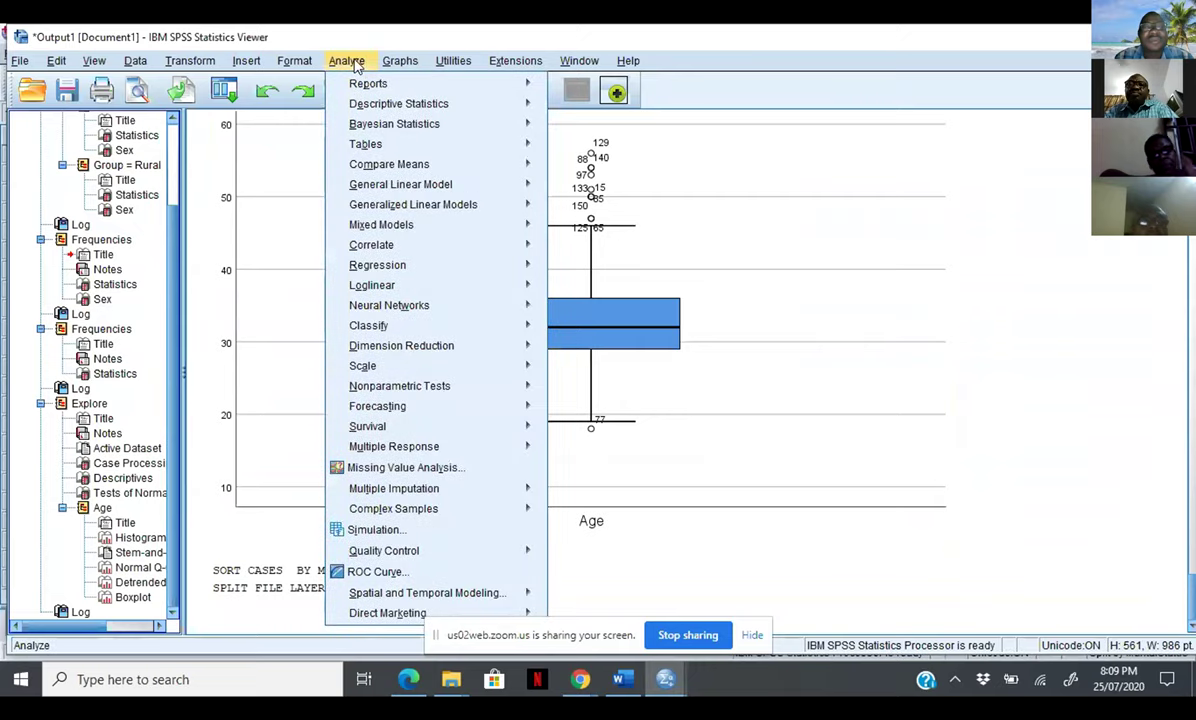
mouse_move(377, 108)
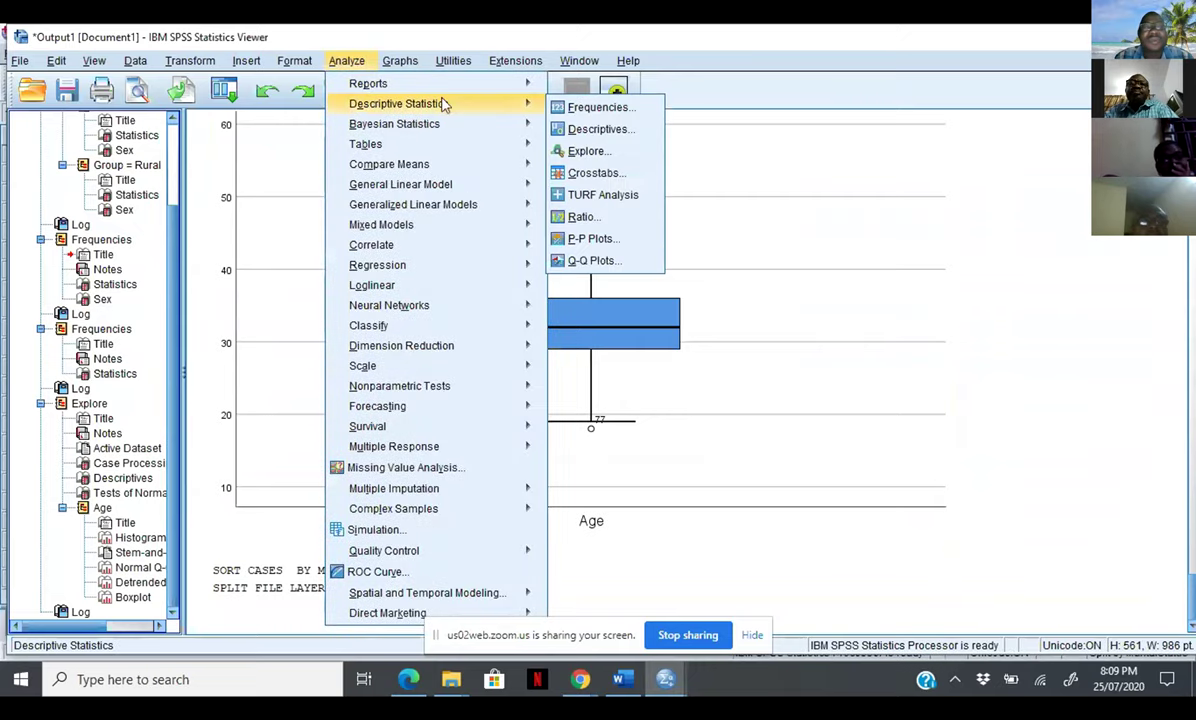
left_click(598, 107)
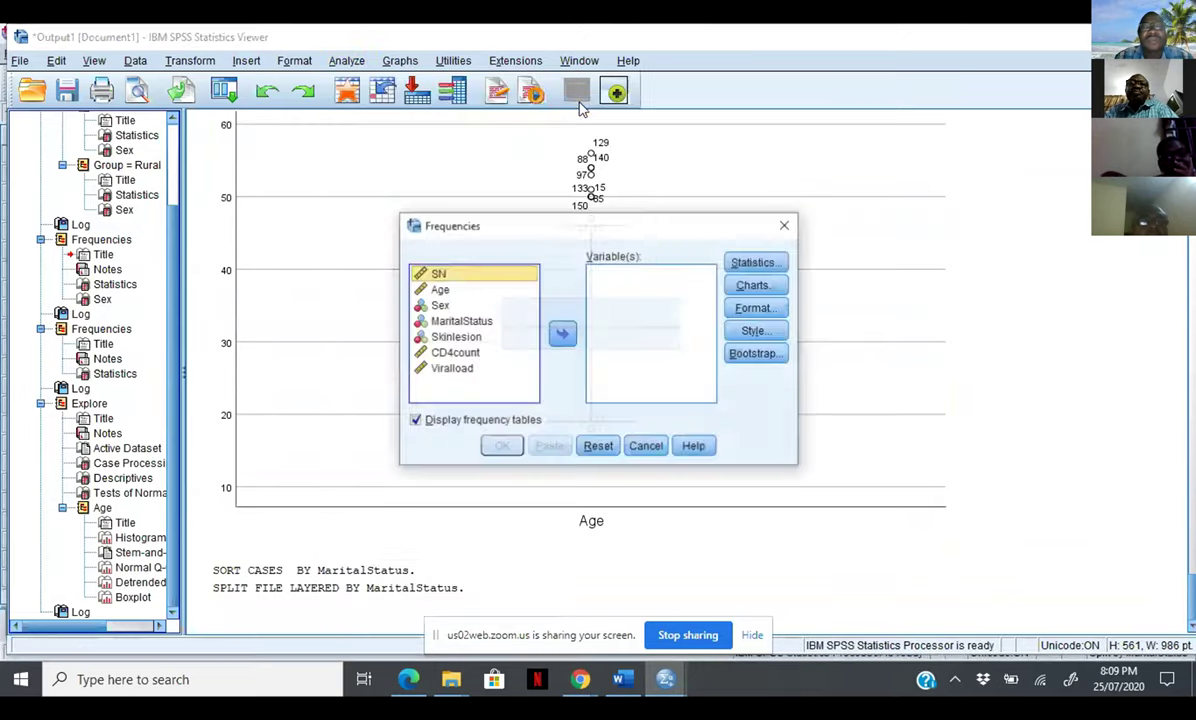
left_click(490, 326)
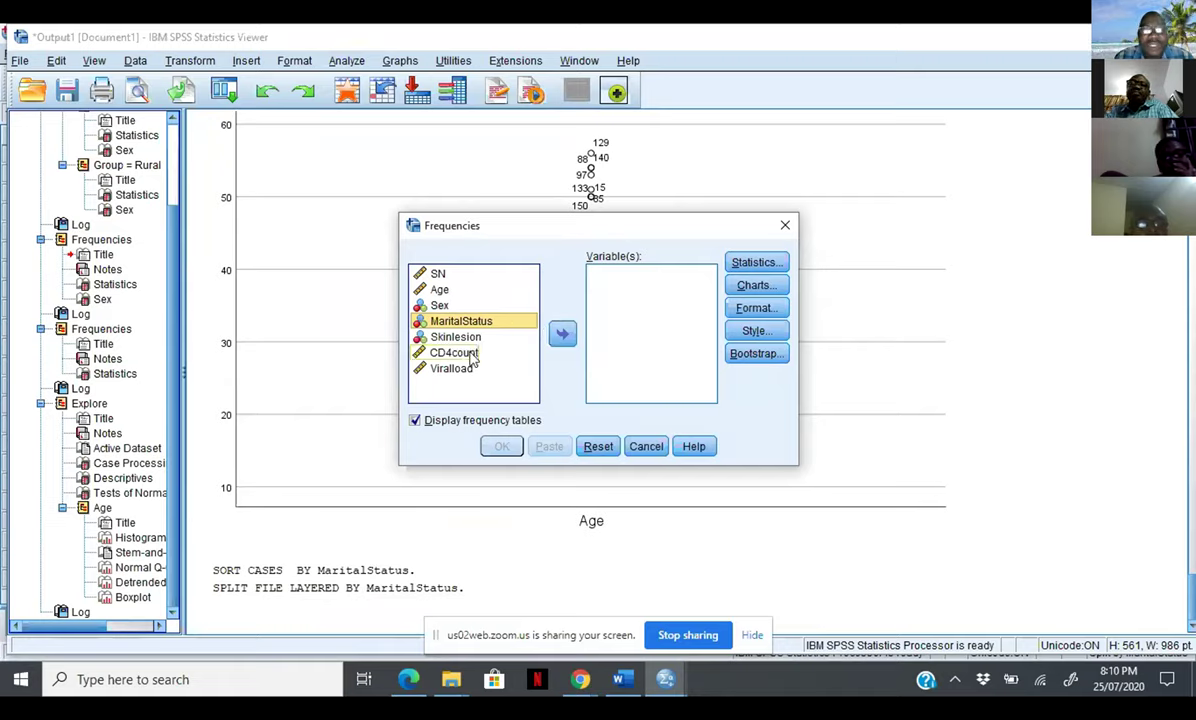
left_click(517, 338)
left_click(562, 335)
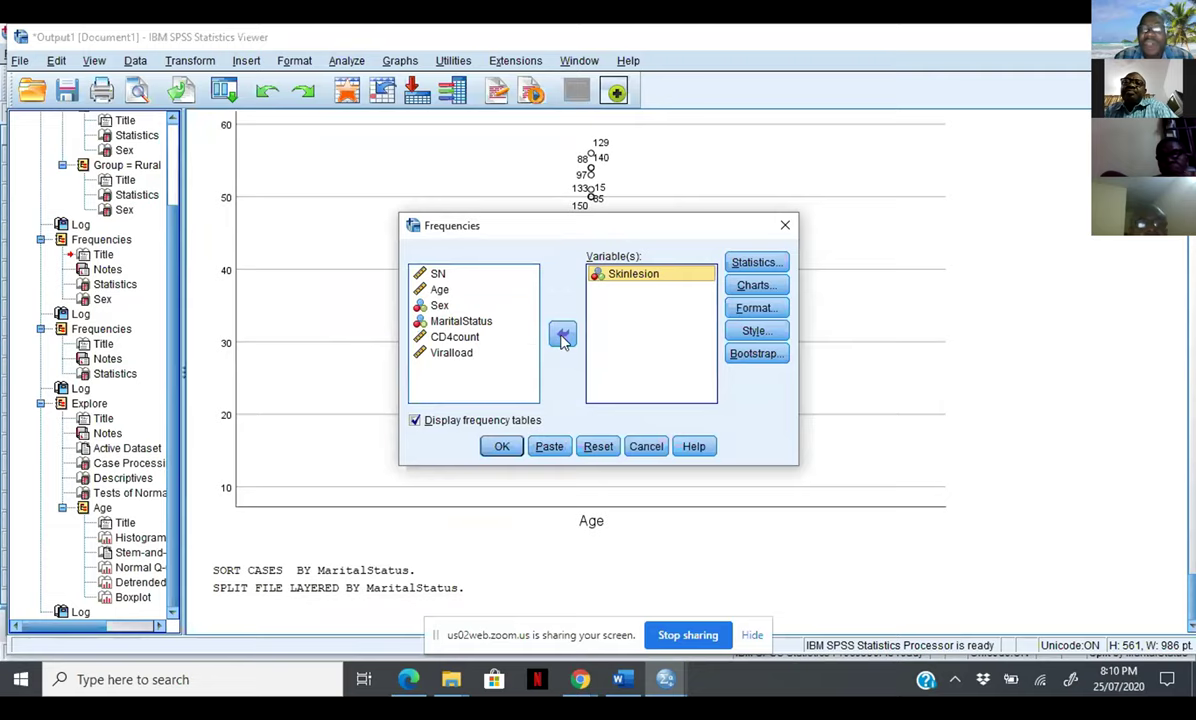
left_click(501, 446)
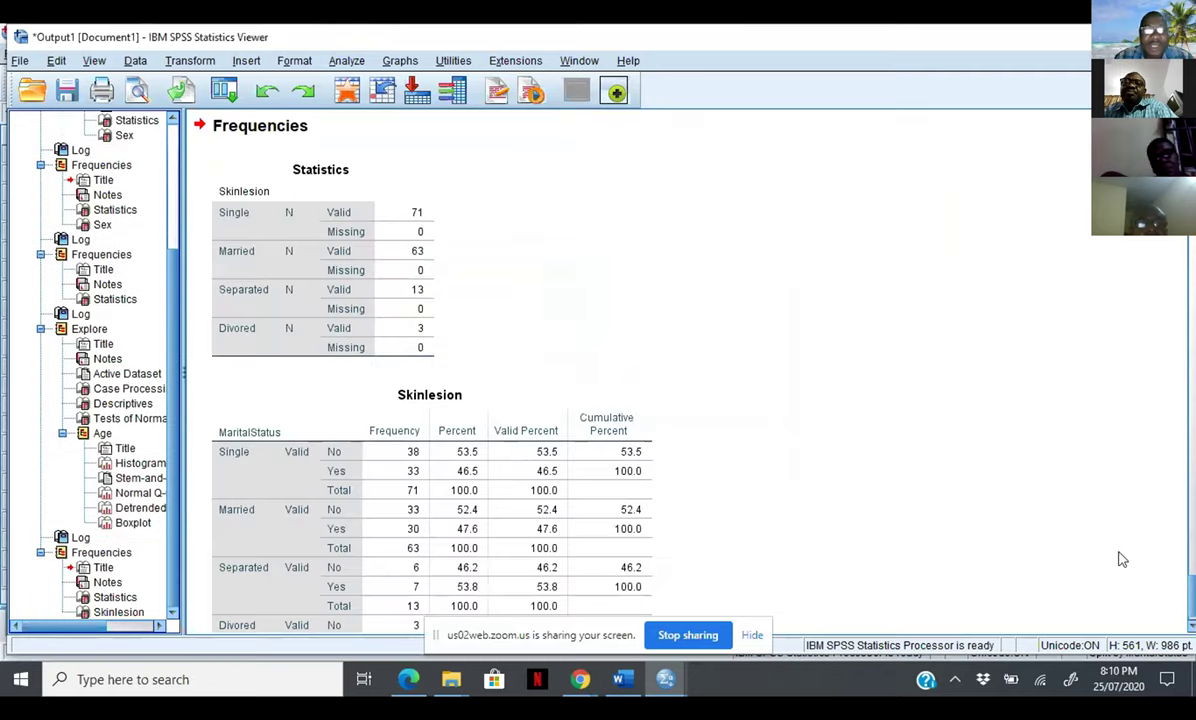
Reapply the split by MaritalStatus with the Compare groups option, sorting the file by the grouping variable
left_click(1191, 626)
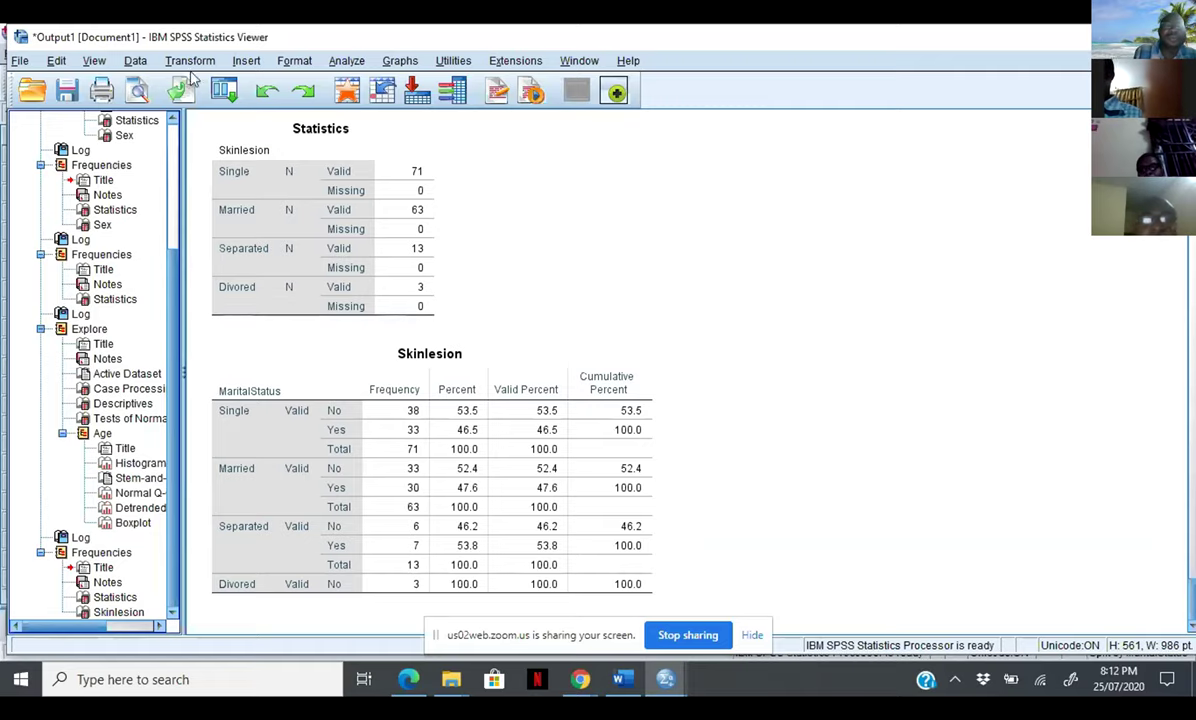
left_click(137, 61)
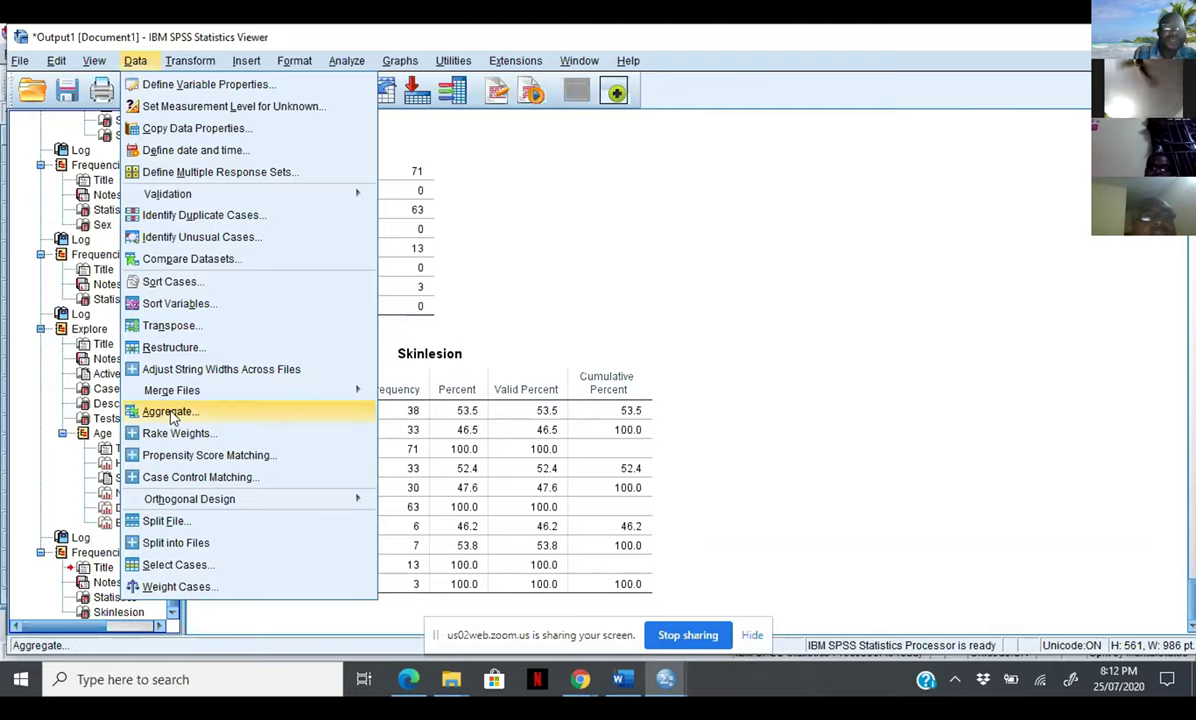
left_click(180, 521)
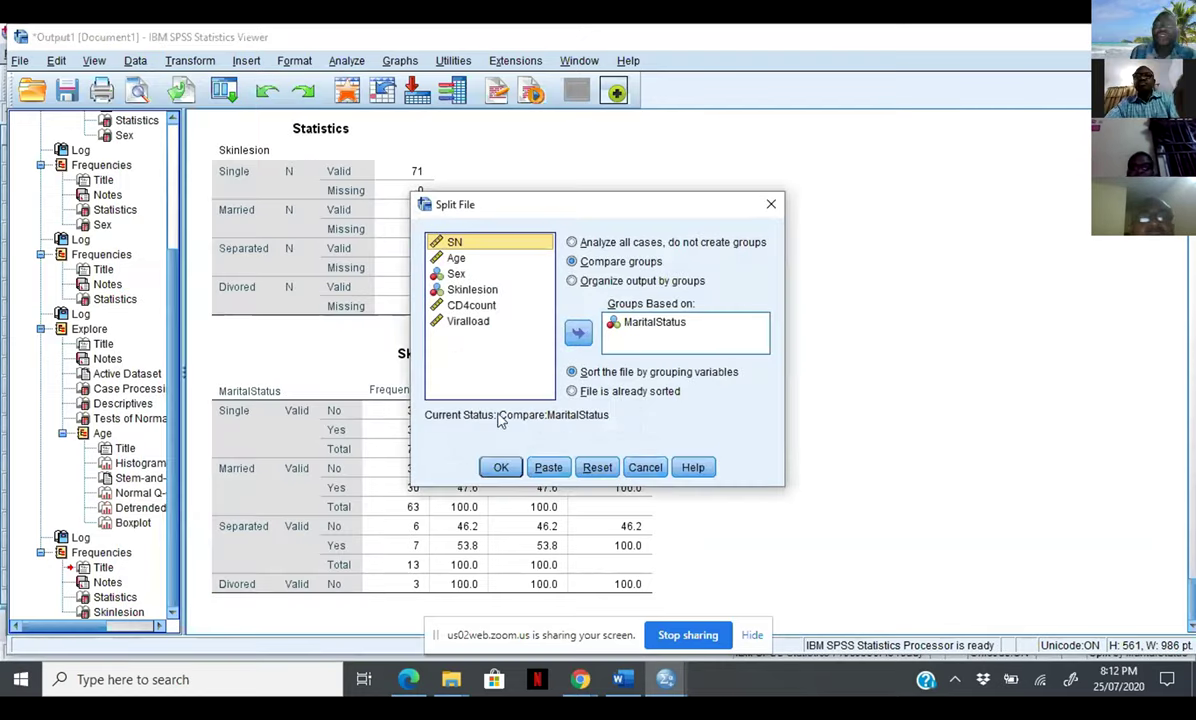
left_click(637, 332)
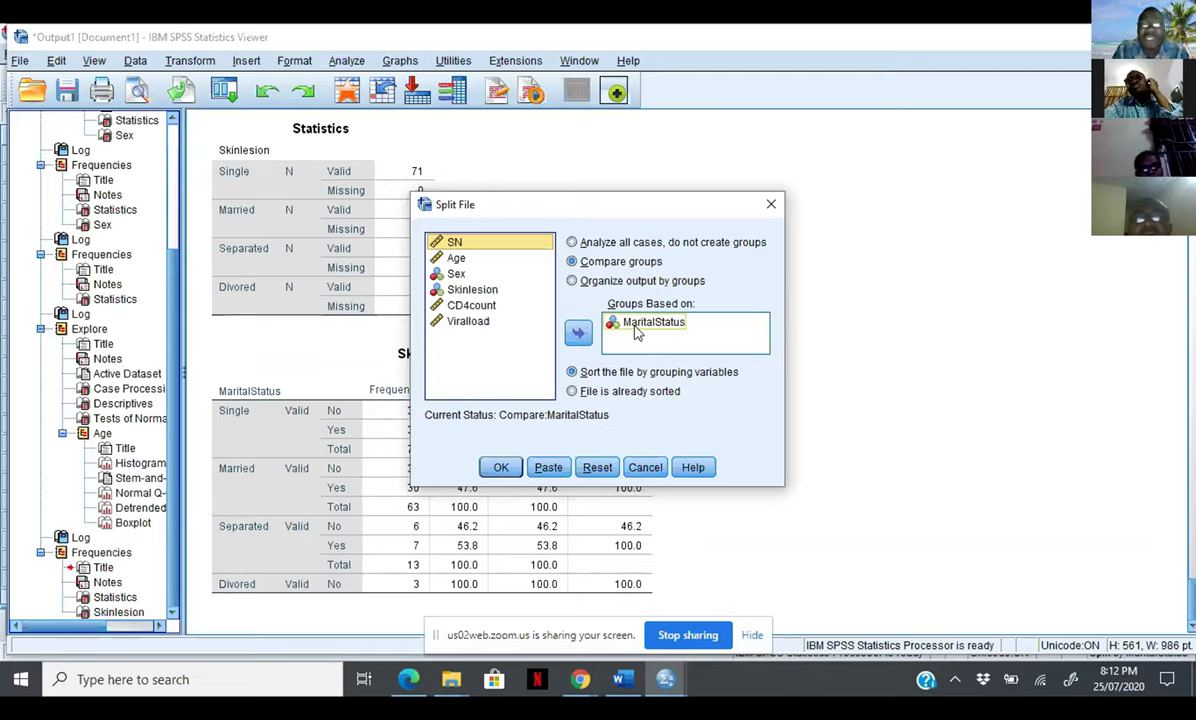
left_click(598, 247)
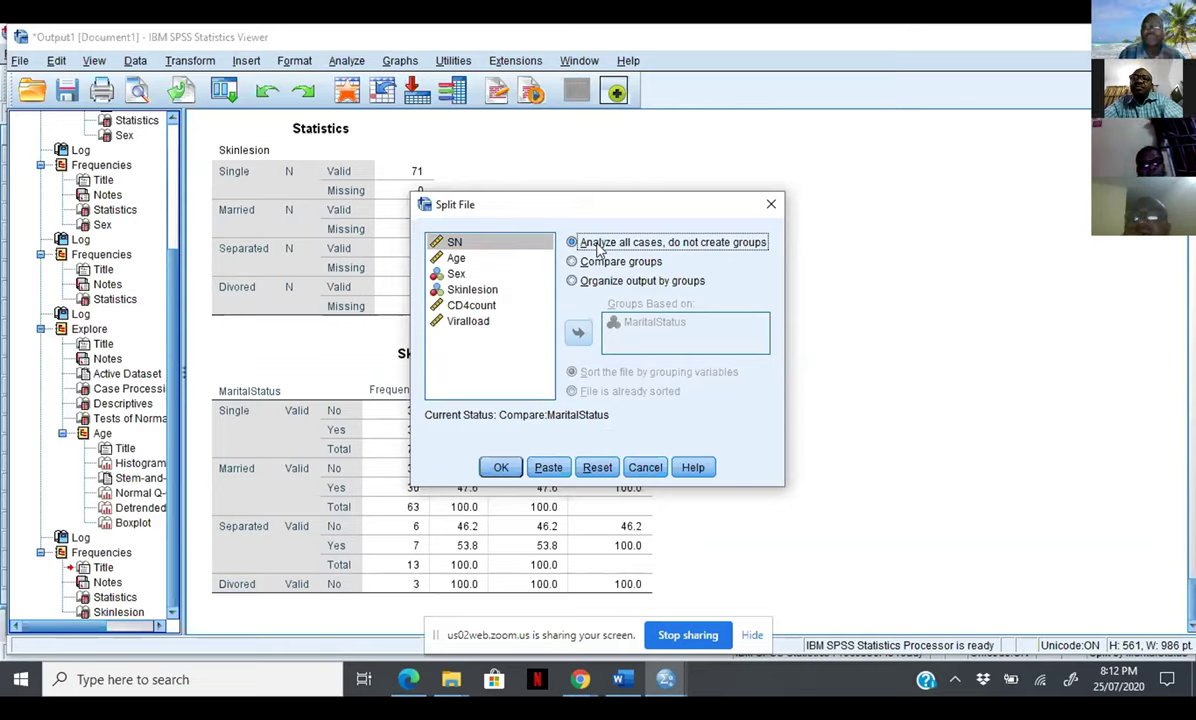
left_click(598, 264)
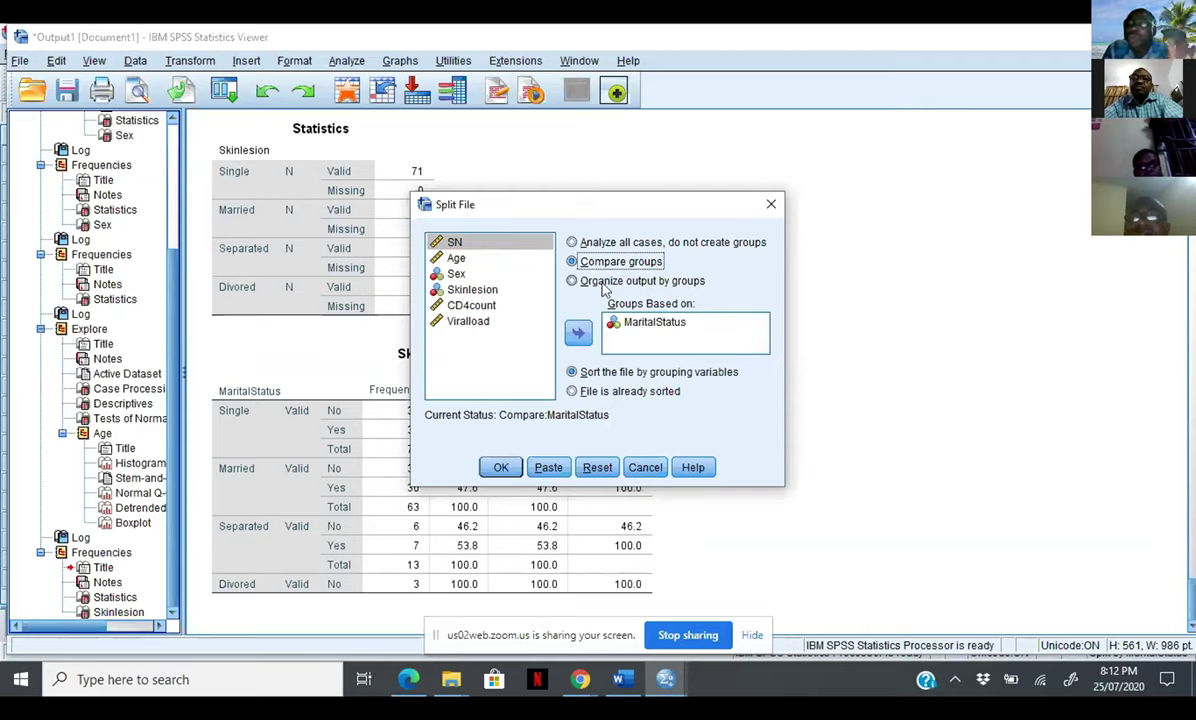
left_click(625, 329)
left_click(627, 331)
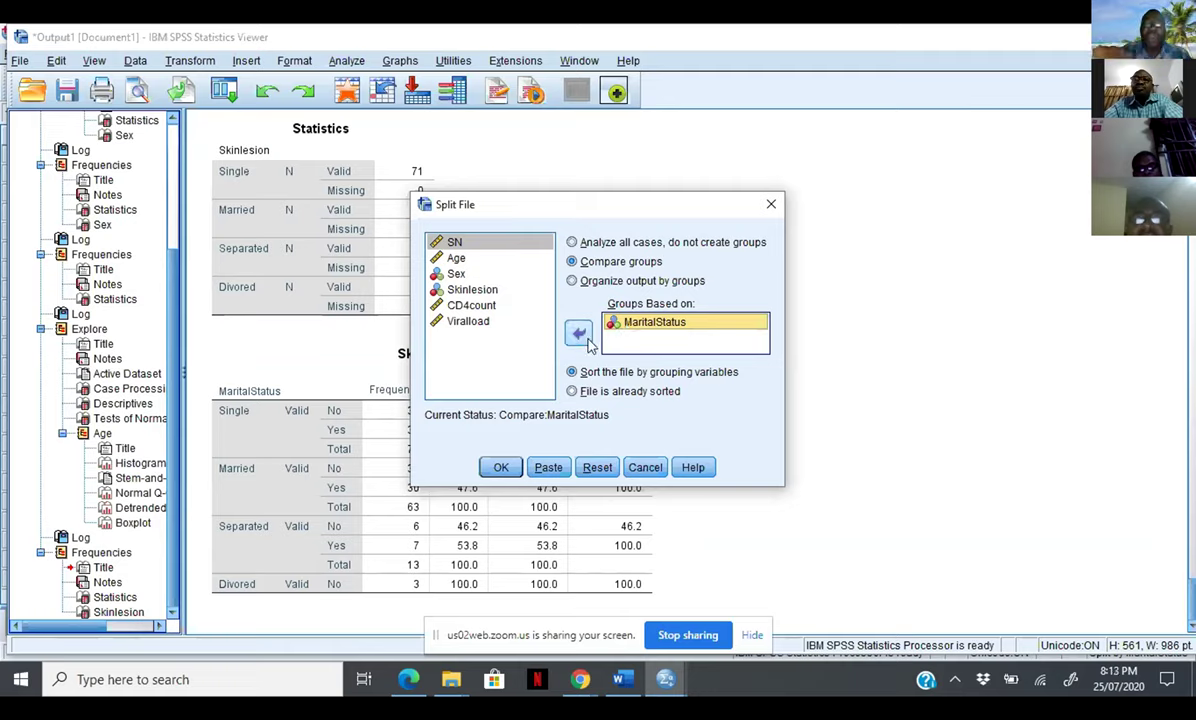
left_click(578, 334)
left_click(578, 334)
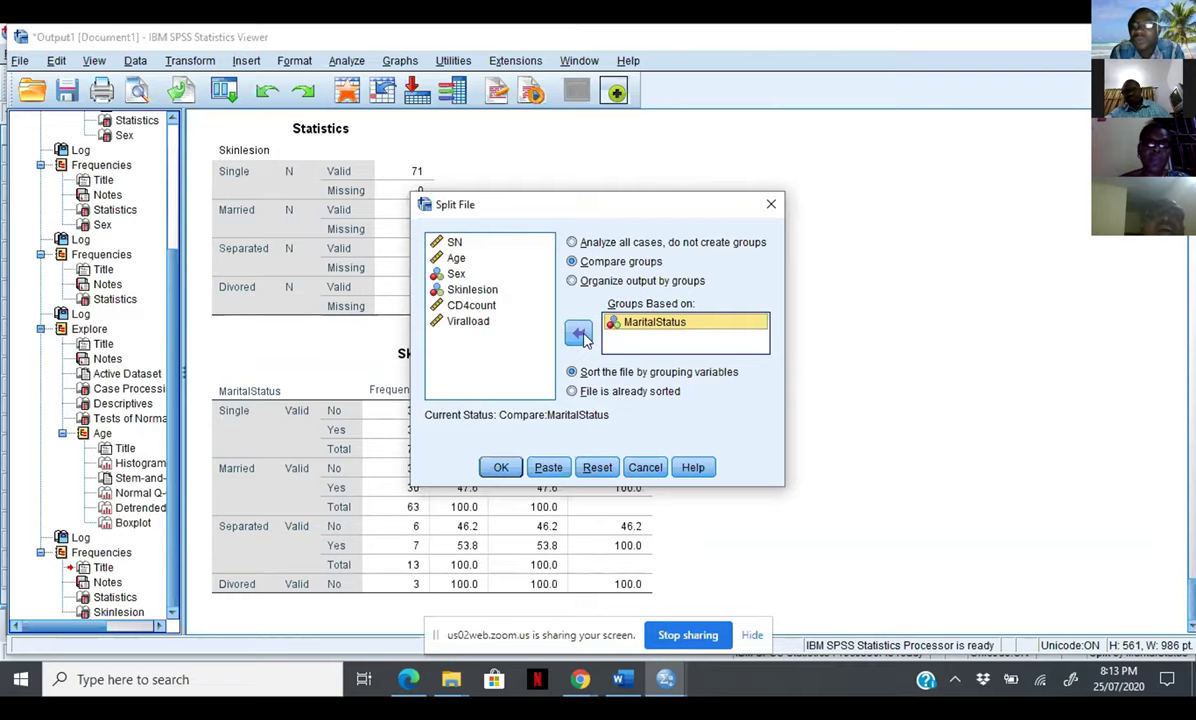
left_click(497, 478)
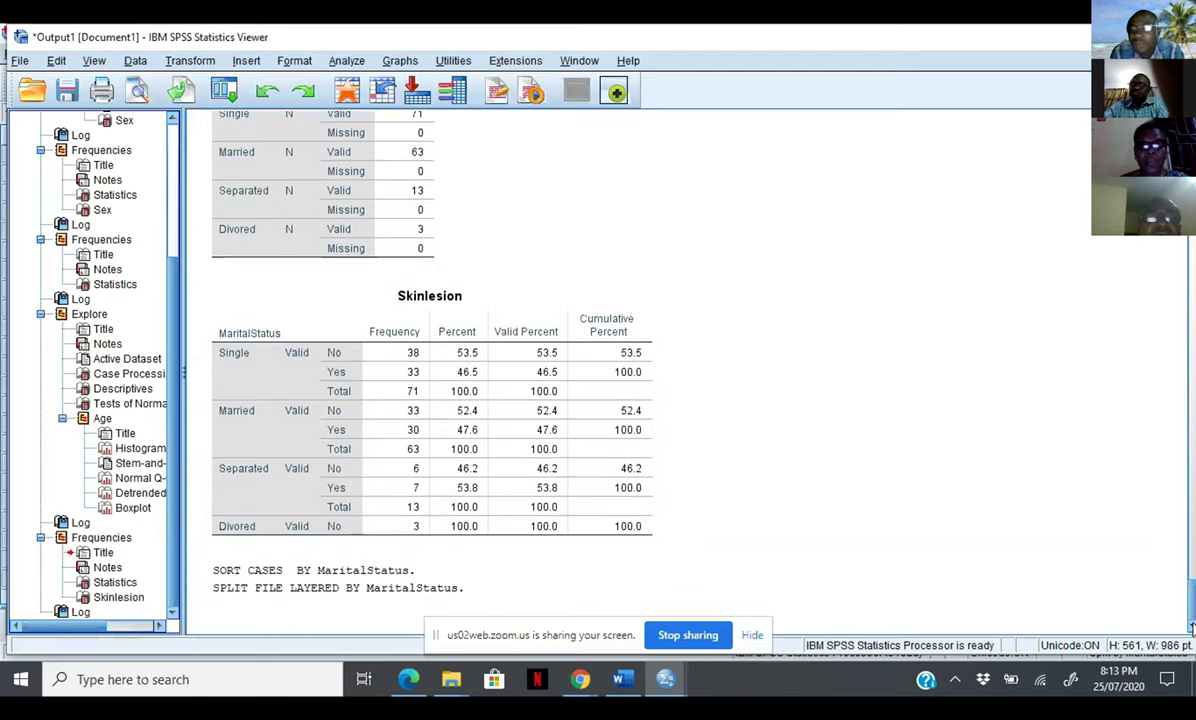
Run Frequencies for Skinlesion again with frequency tables displayed, and review the table for each marital status
left_click(647, 430)
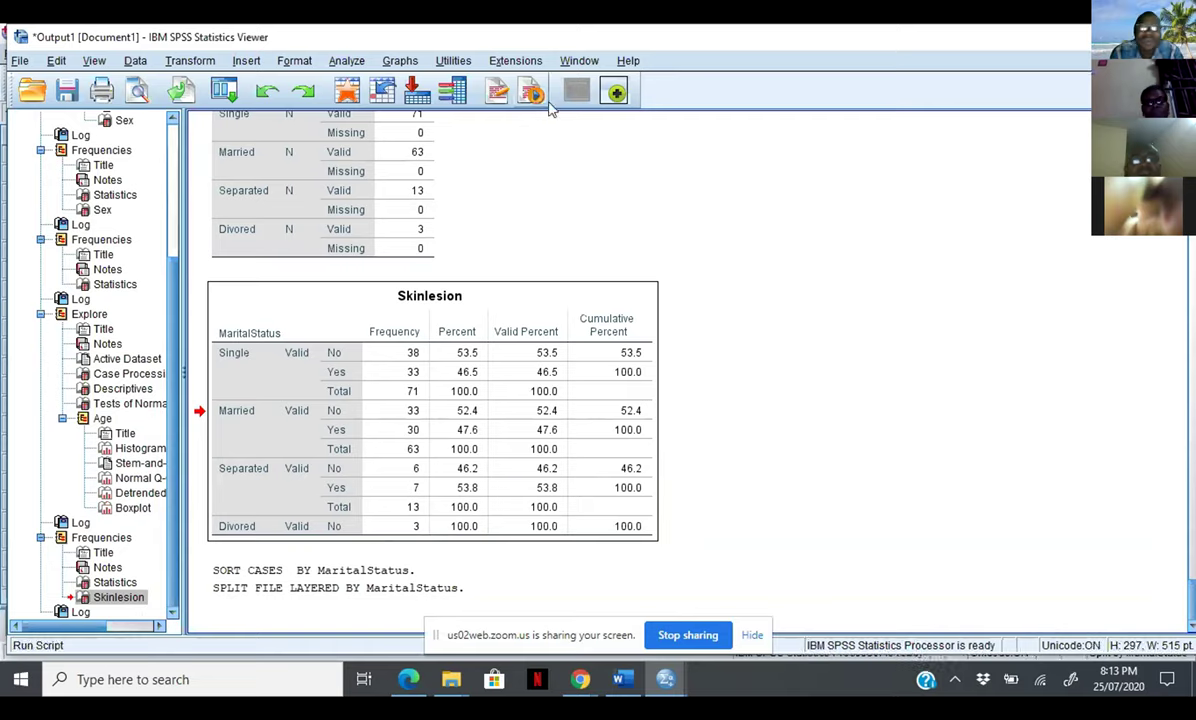
left_click(345, 61)
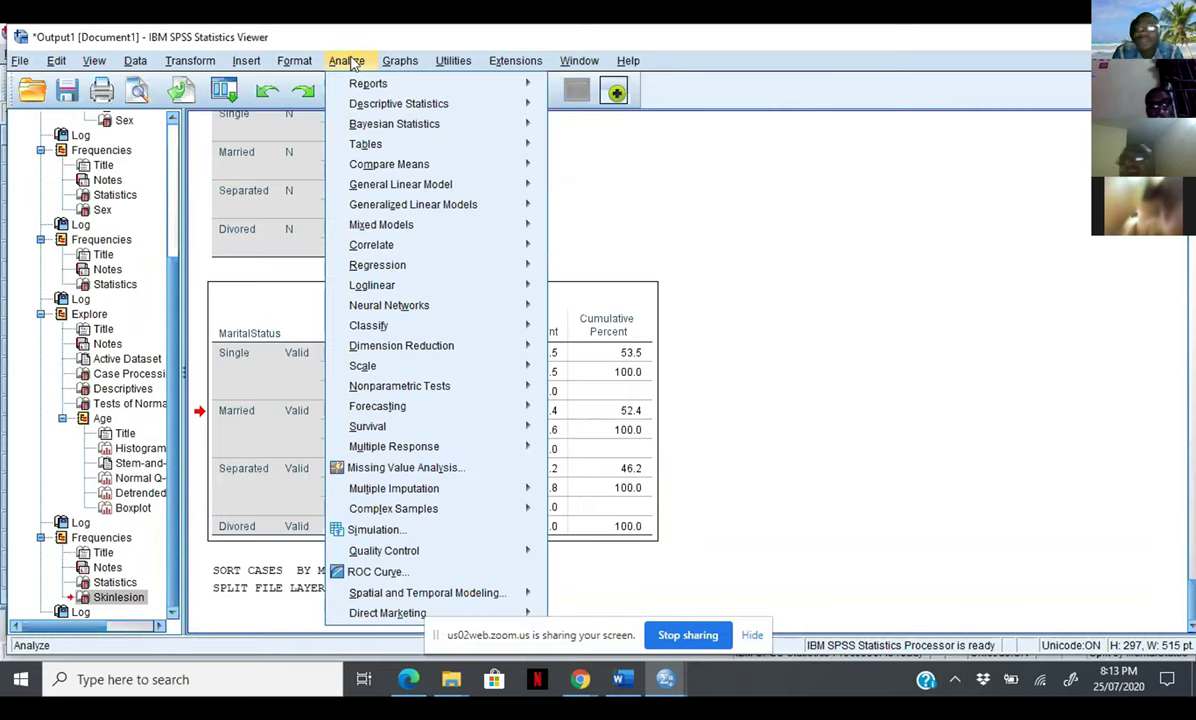
mouse_move(488, 104)
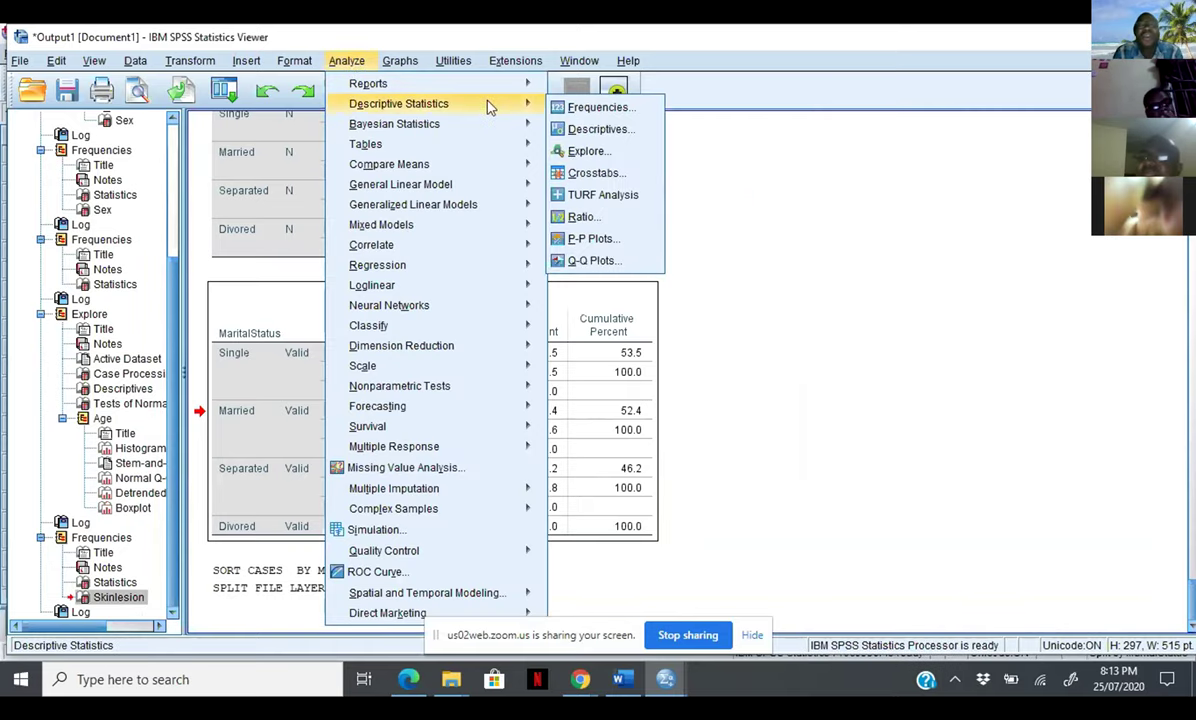
left_click(598, 107)
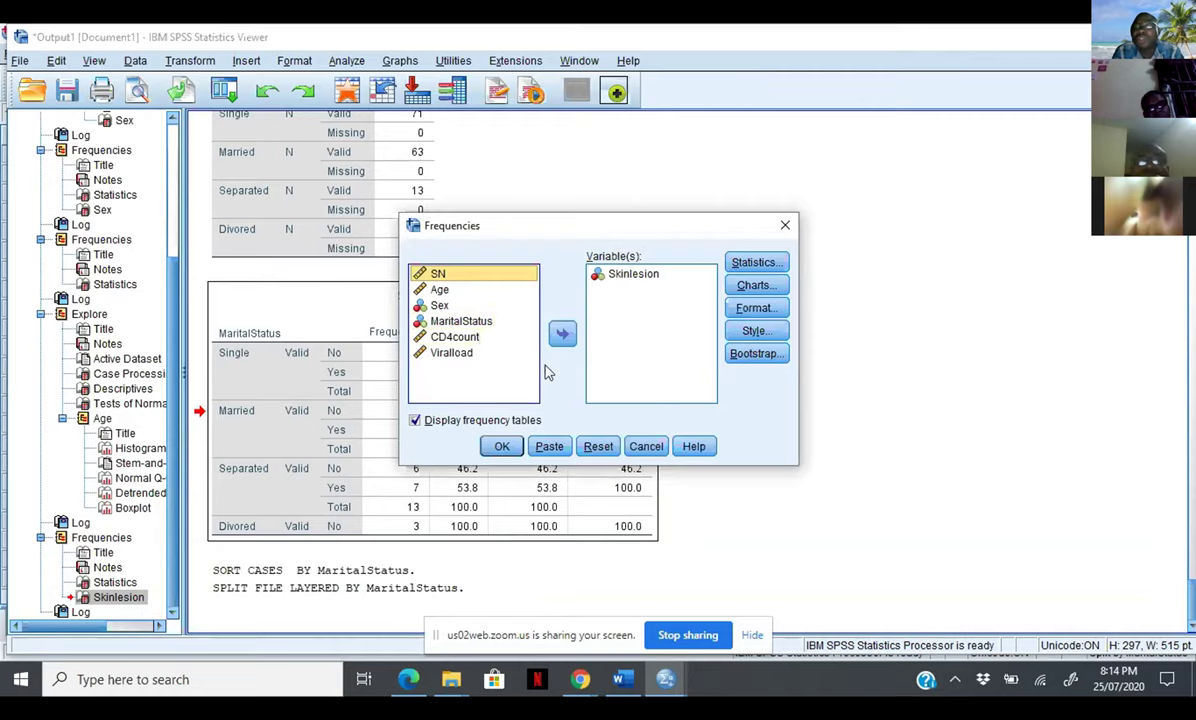
left_click(500, 446)
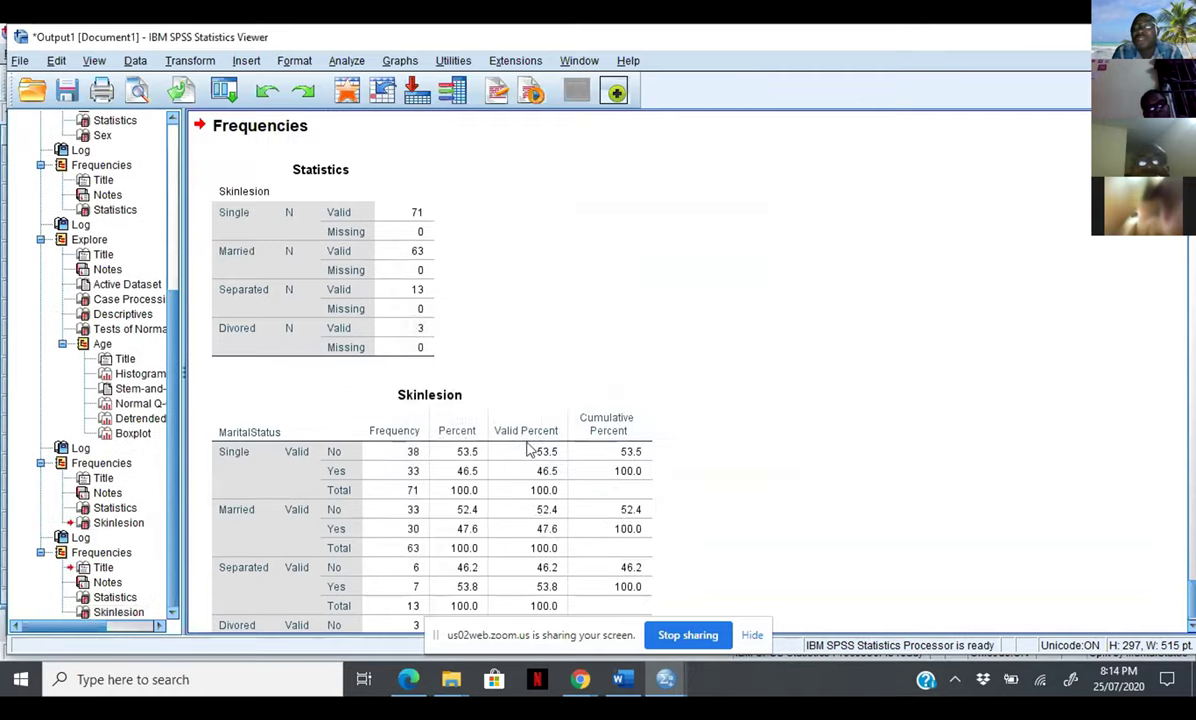
scroll(430, 400, "down", 1)
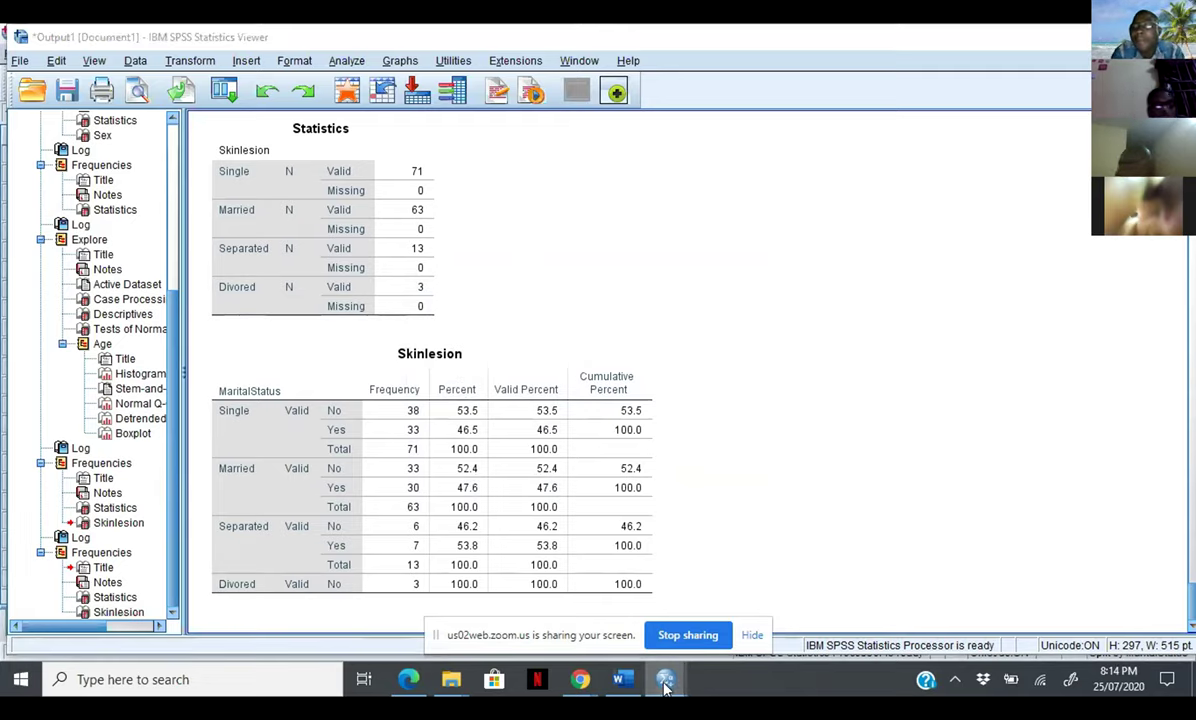
Switch to the SkinLesion.sav data, look over its variable definitions, and return to the case rows
mouse_move(665, 679)
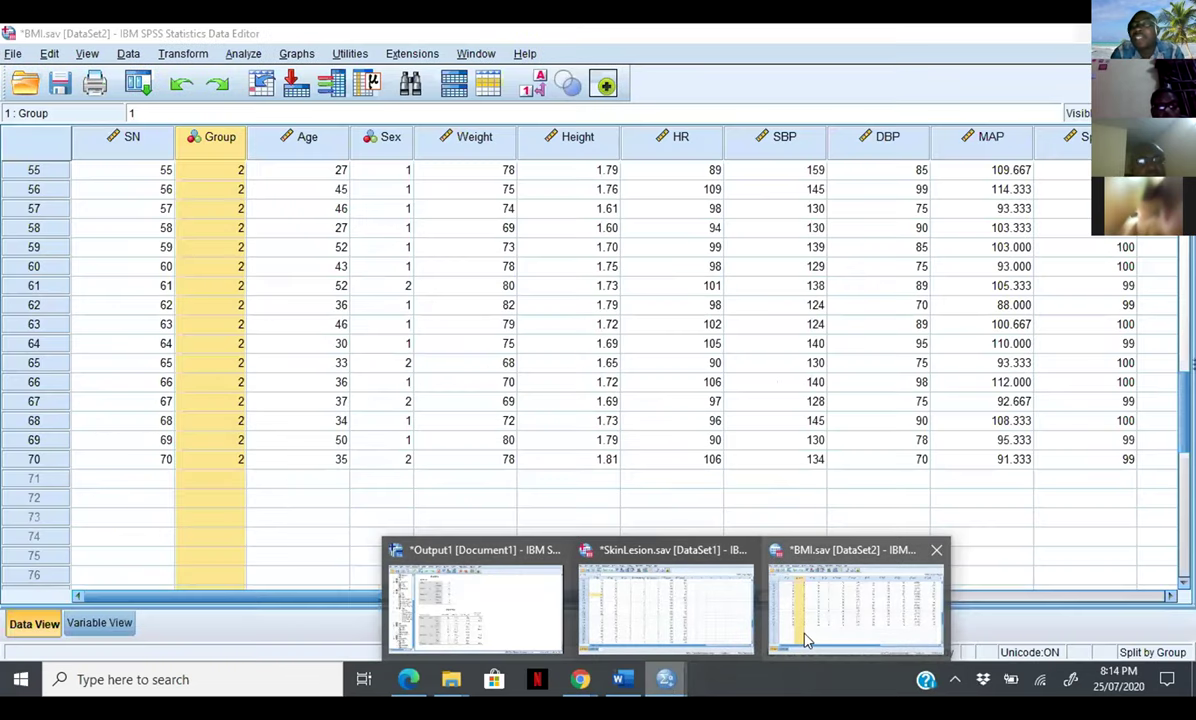
left_click(806, 640)
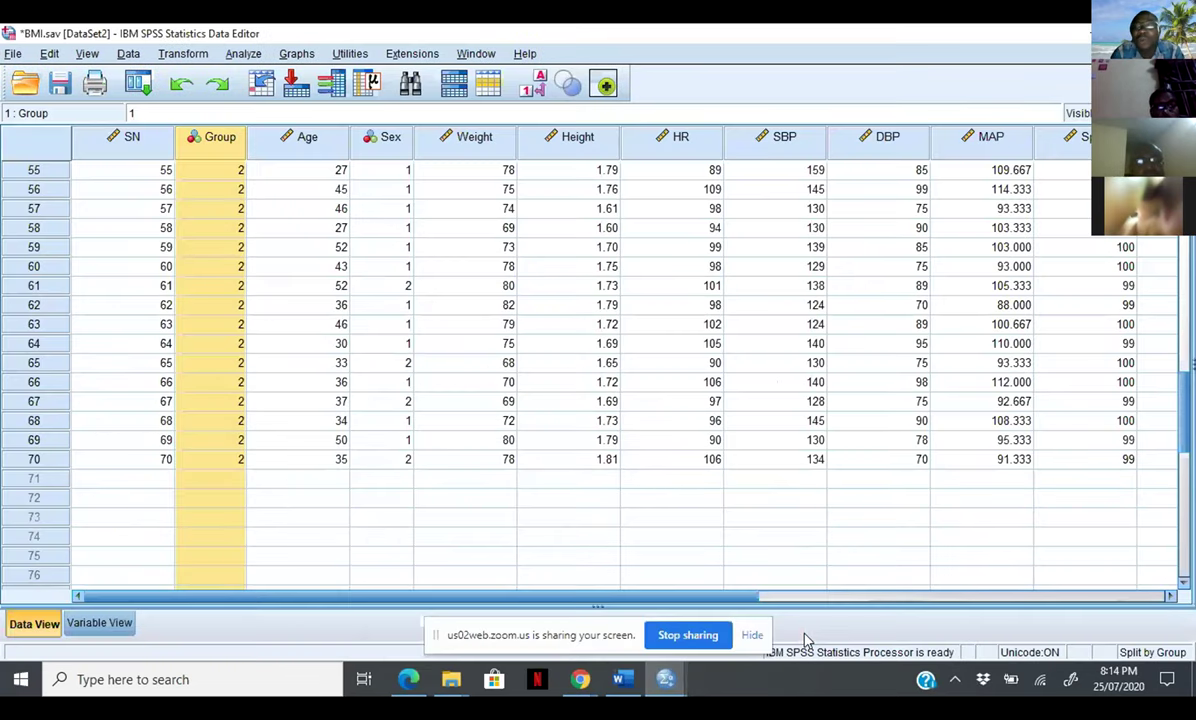
left_click(665, 682)
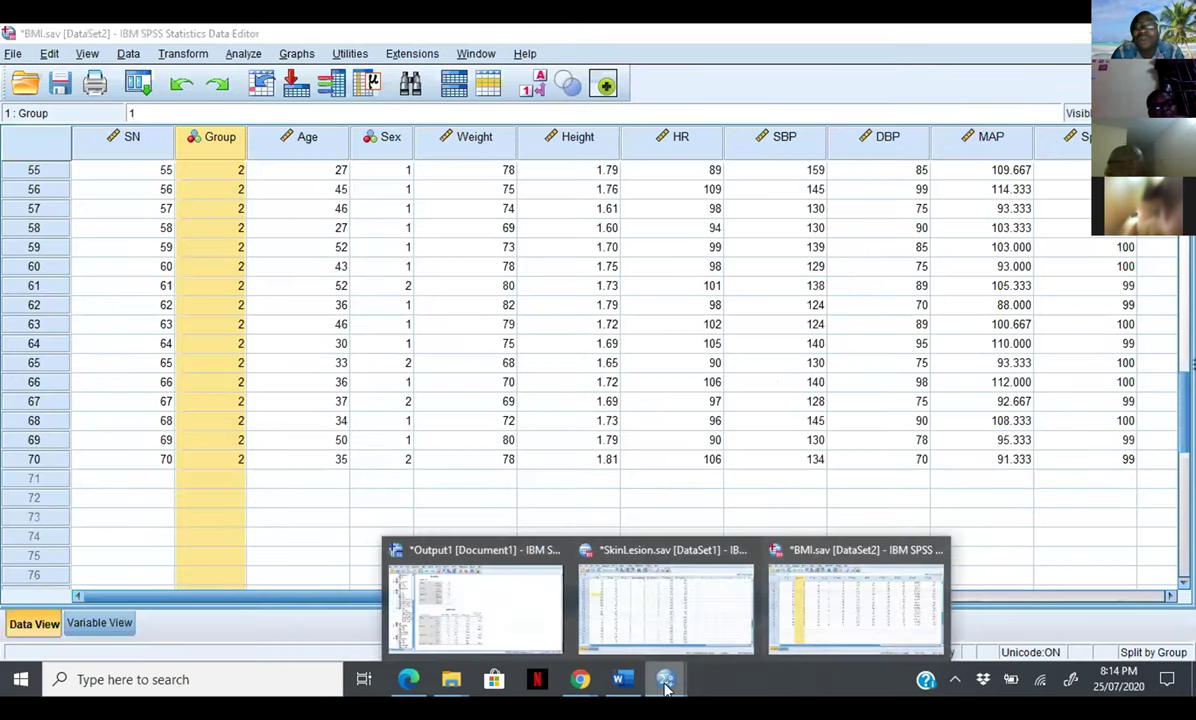
left_click(689, 626)
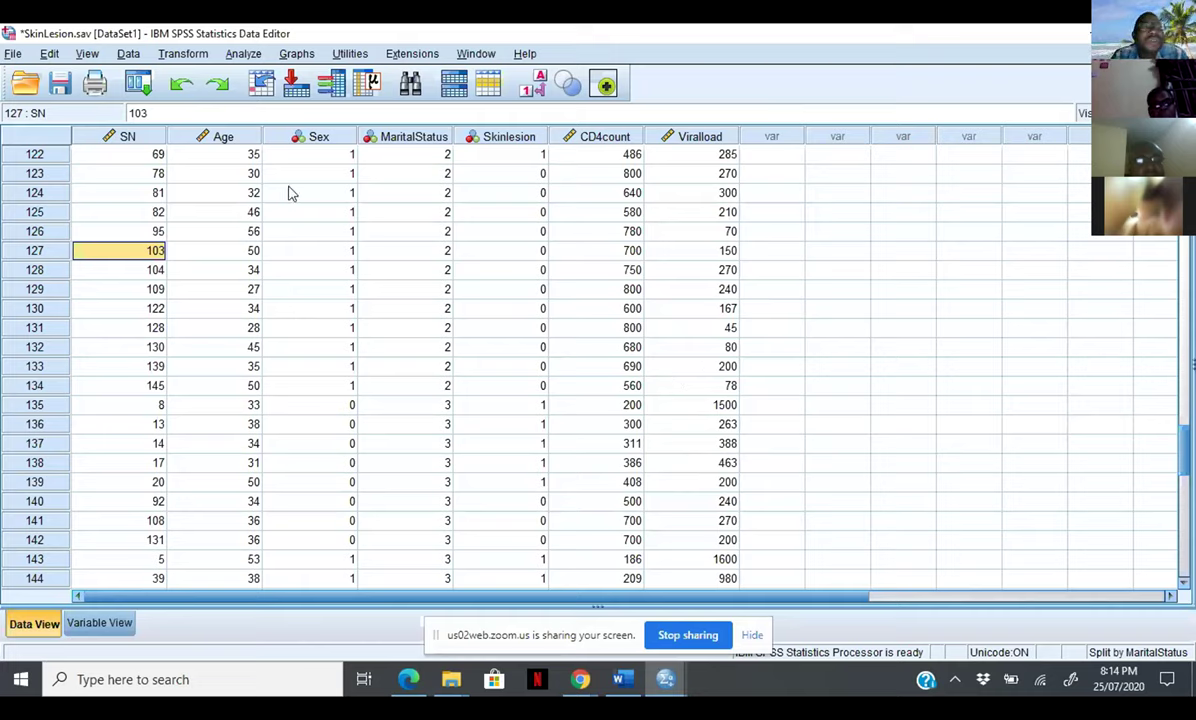
left_click(80, 626)
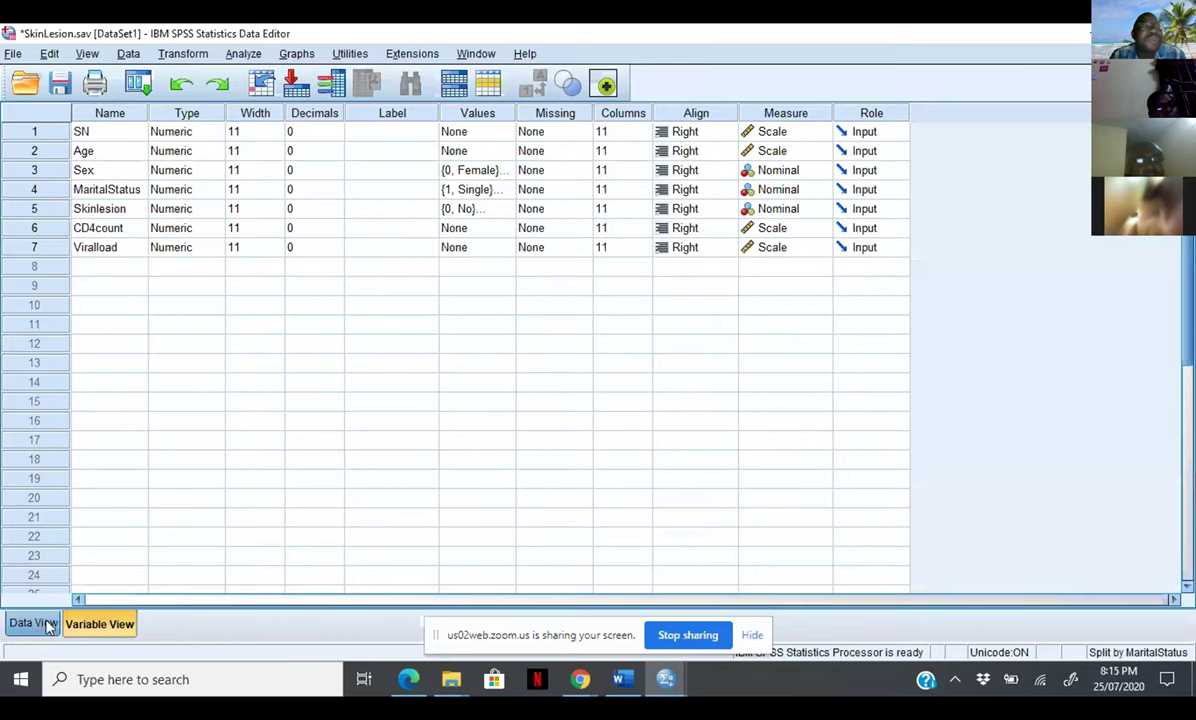
left_click(33, 624)
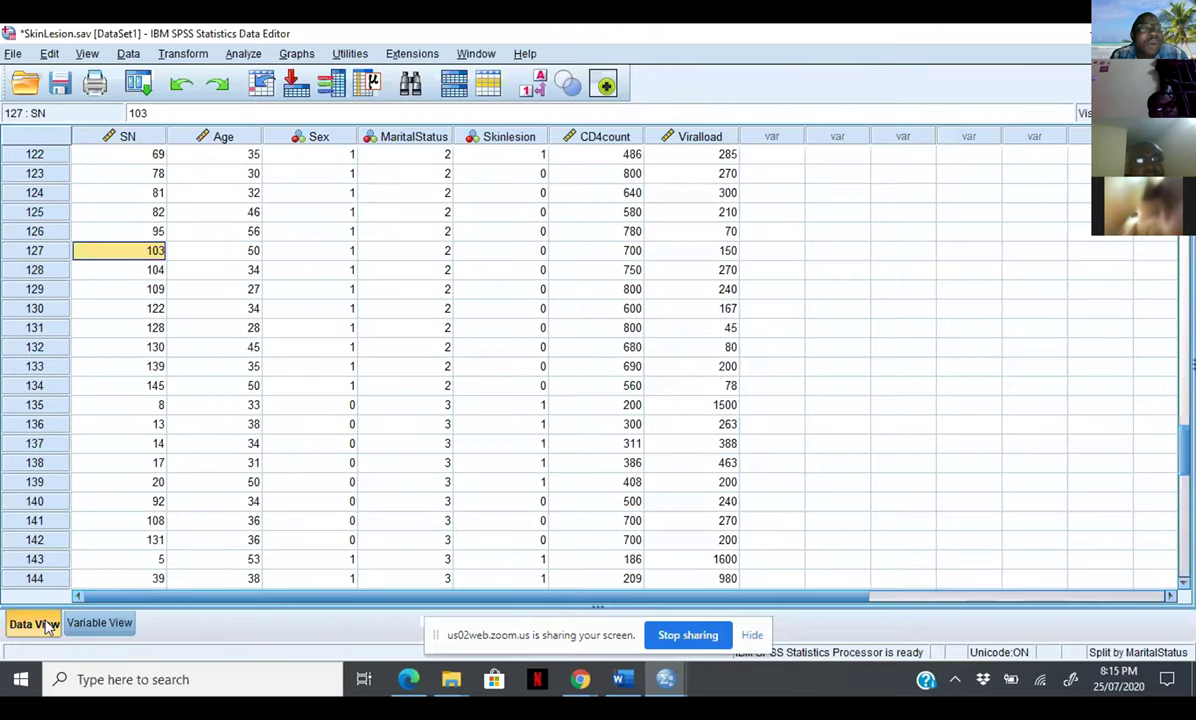
Display value labels for Sex, MaritalStatus and Skinlesion in the data, and switch back to the numeric codes
left_click(88, 55)
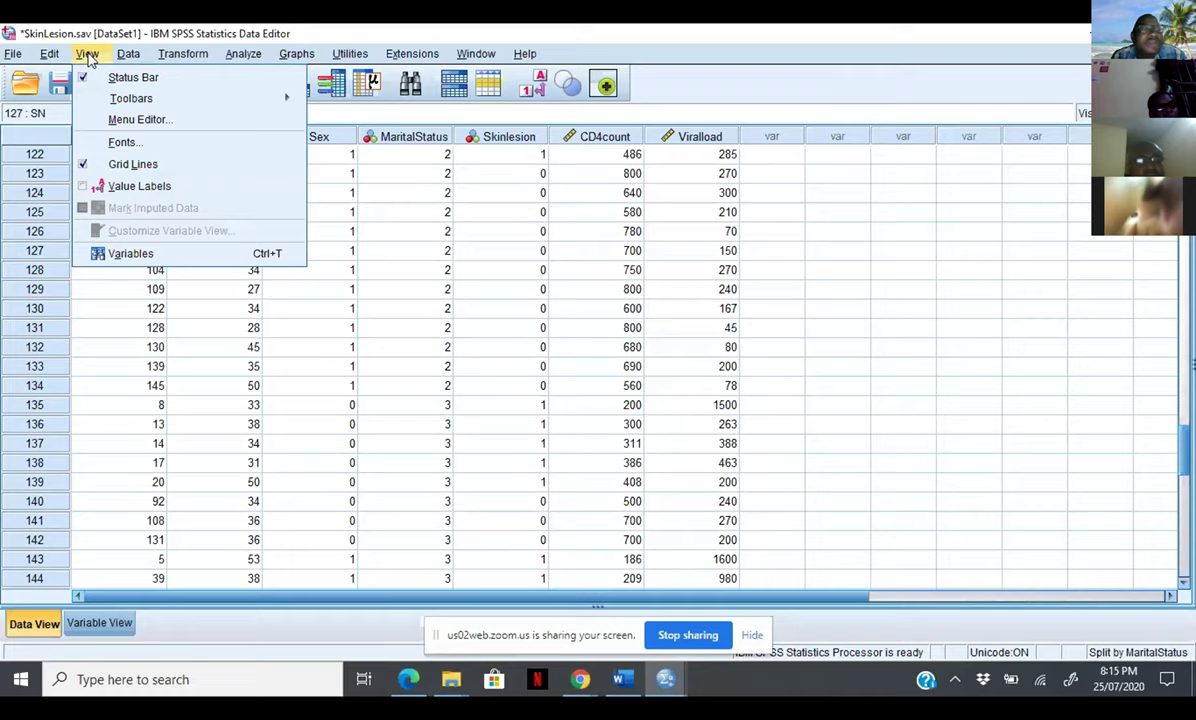
left_click(121, 190)
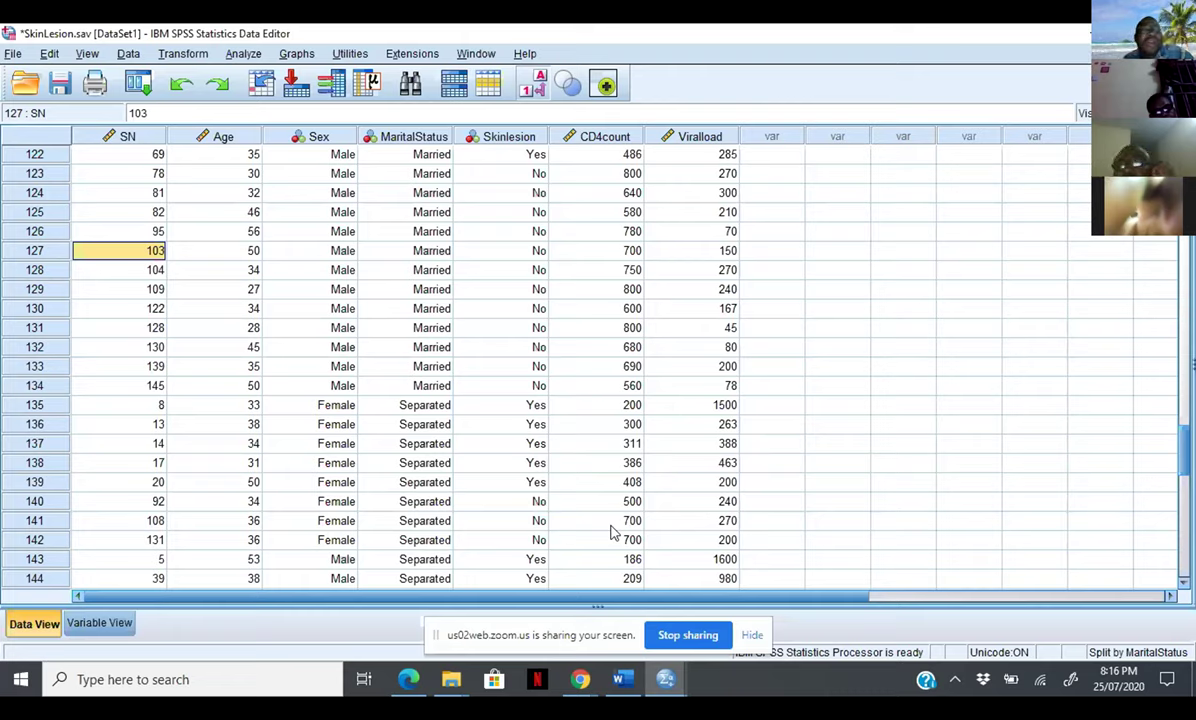
left_click(88, 54)
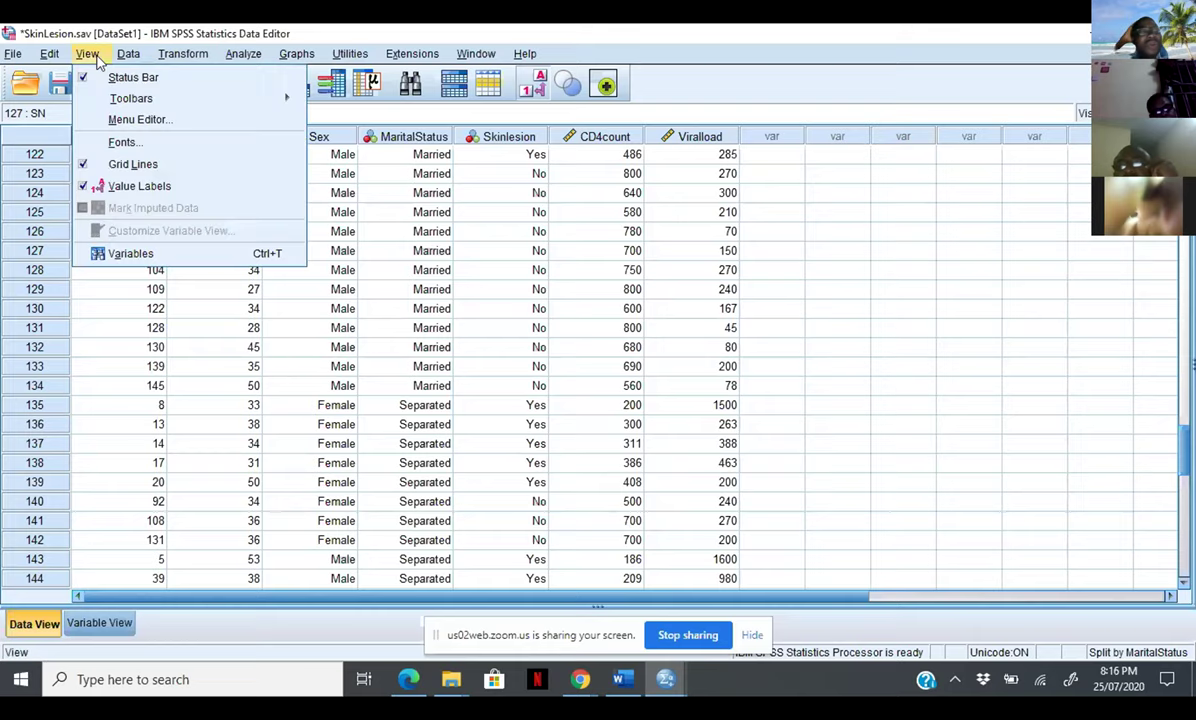
left_click(113, 188)
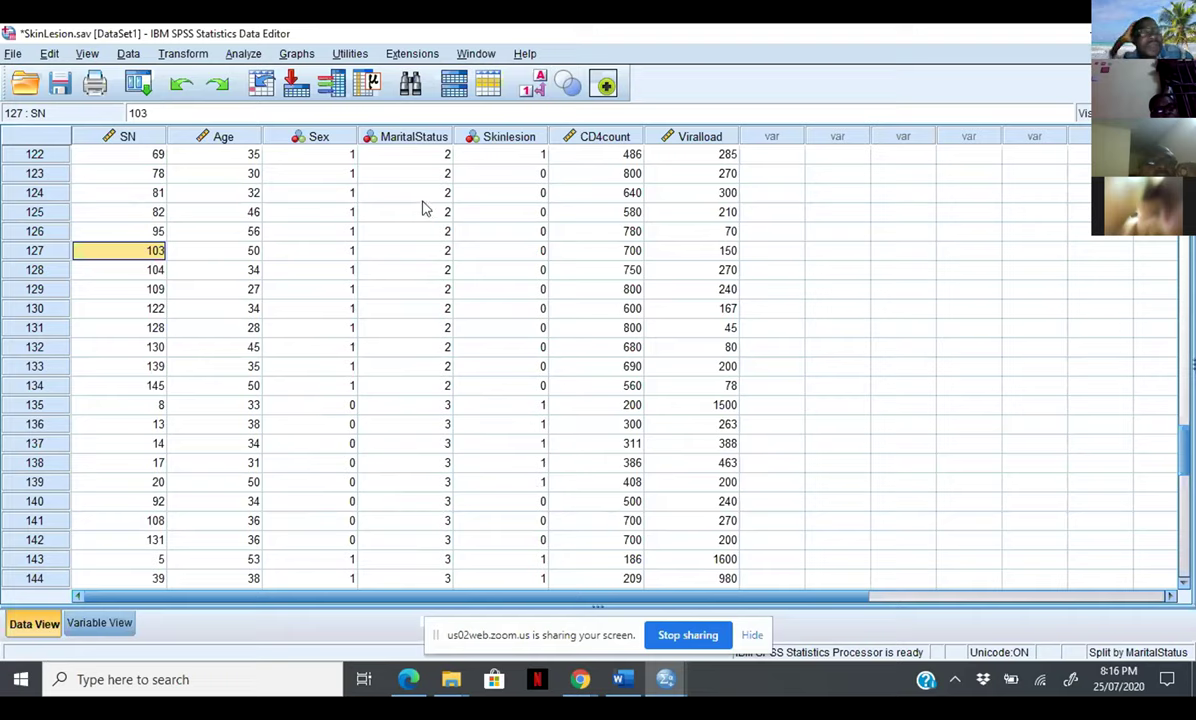
Hide the grid lines of the data sheet and show them again
left_click(86, 56)
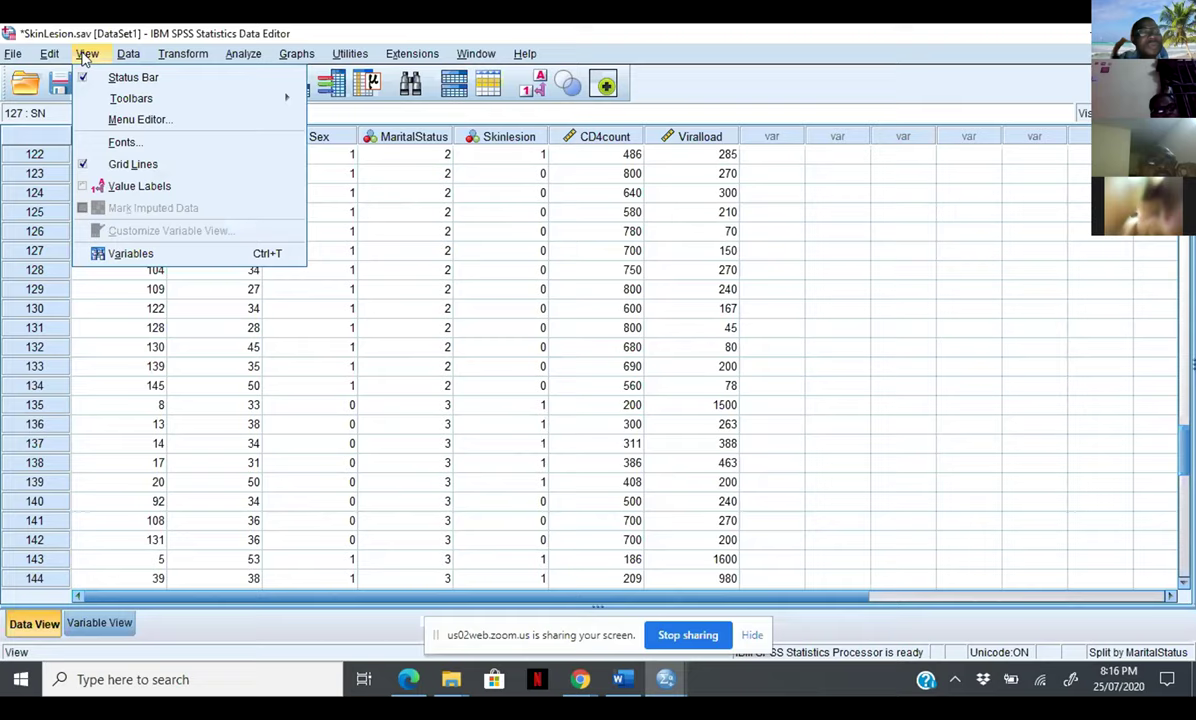
left_click(115, 165)
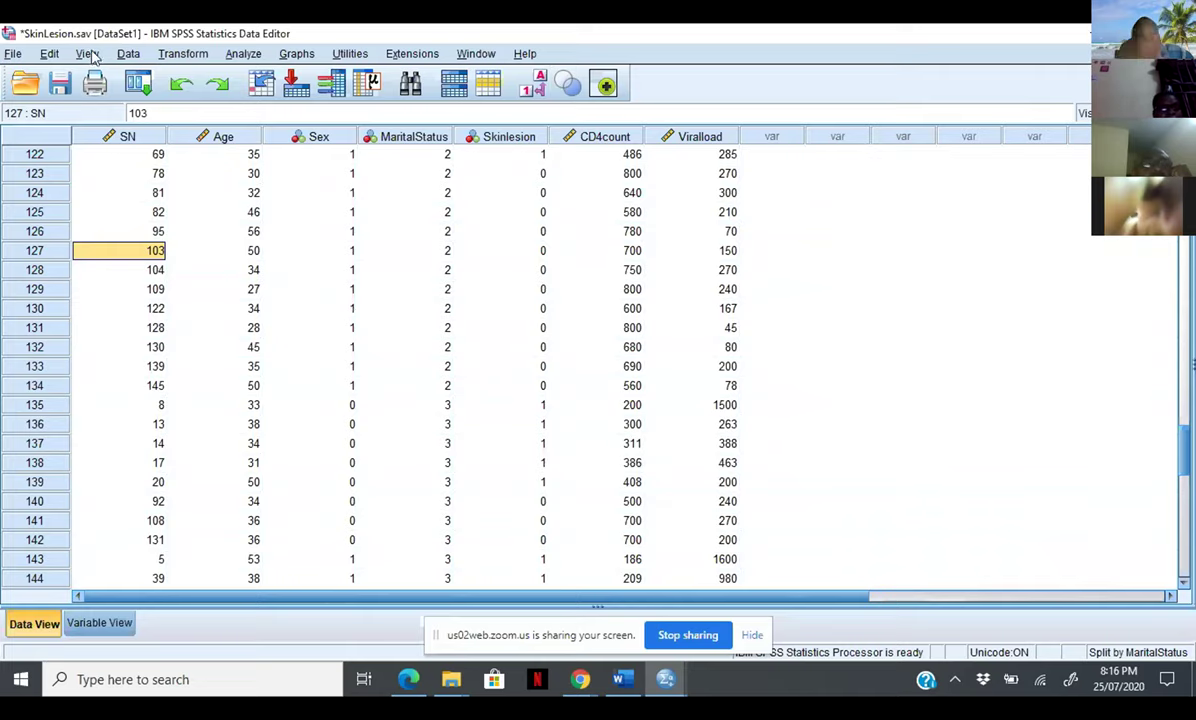
left_click(88, 54)
left_click(117, 166)
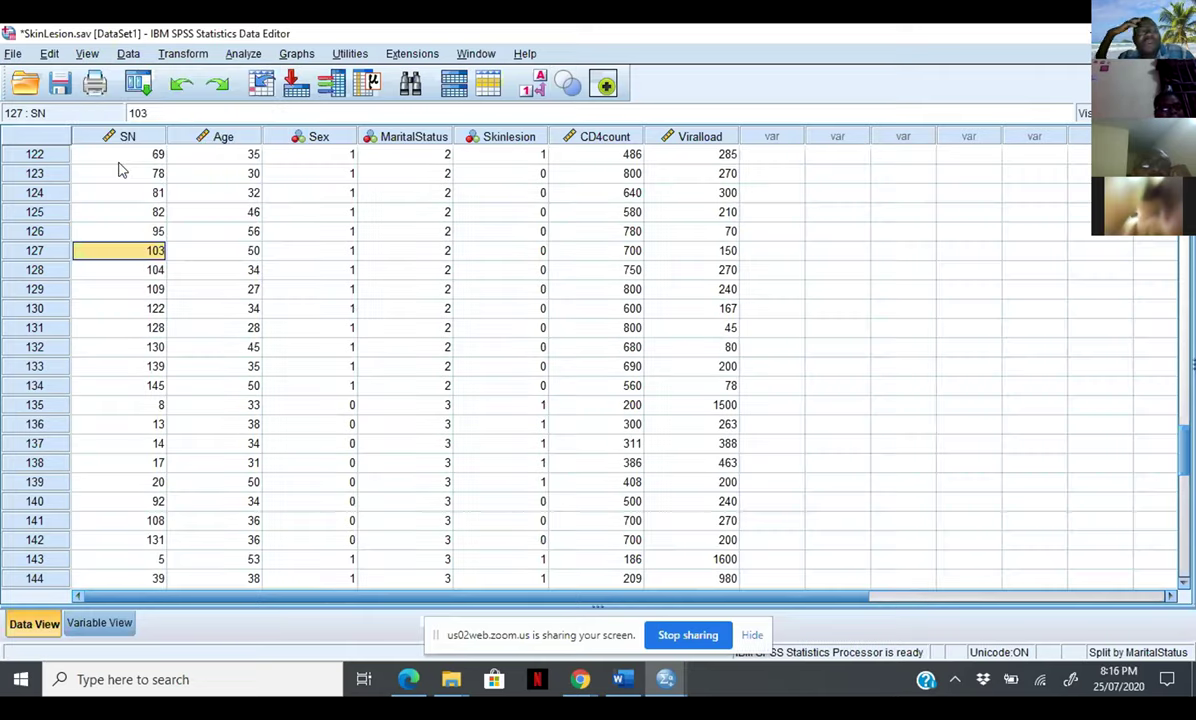
Turn the value labels on once more to compare them with the codes, and turn them off
left_click(92, 56)
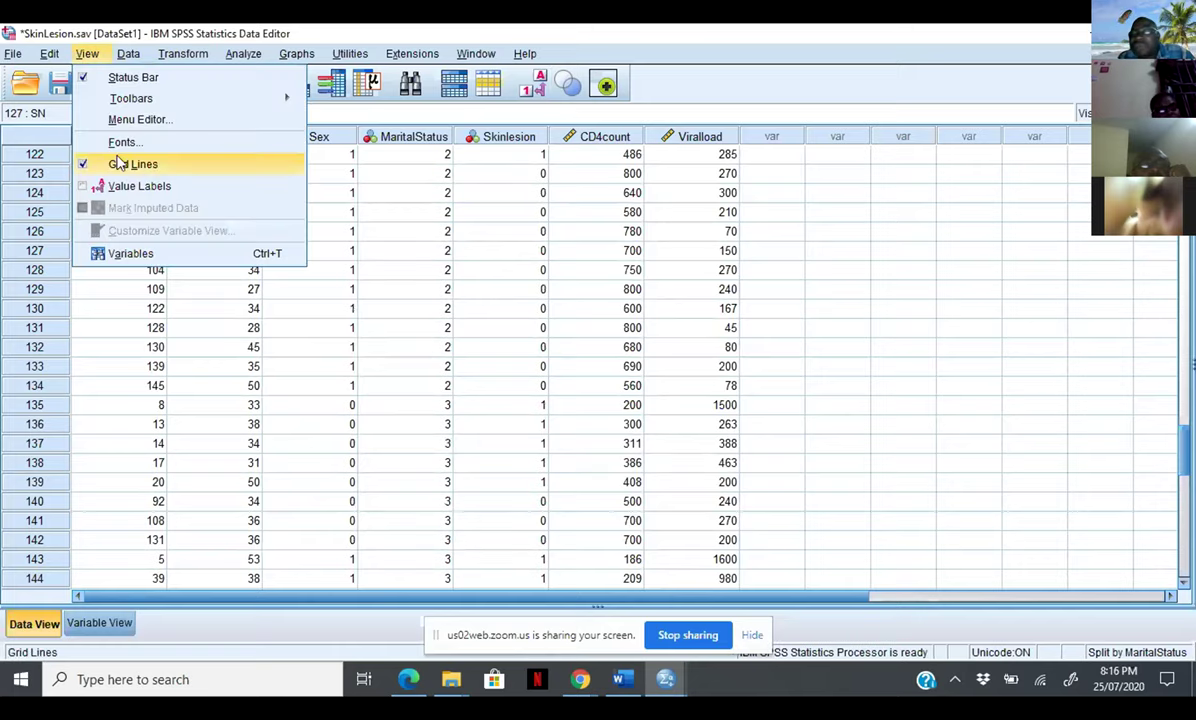
left_click(121, 186)
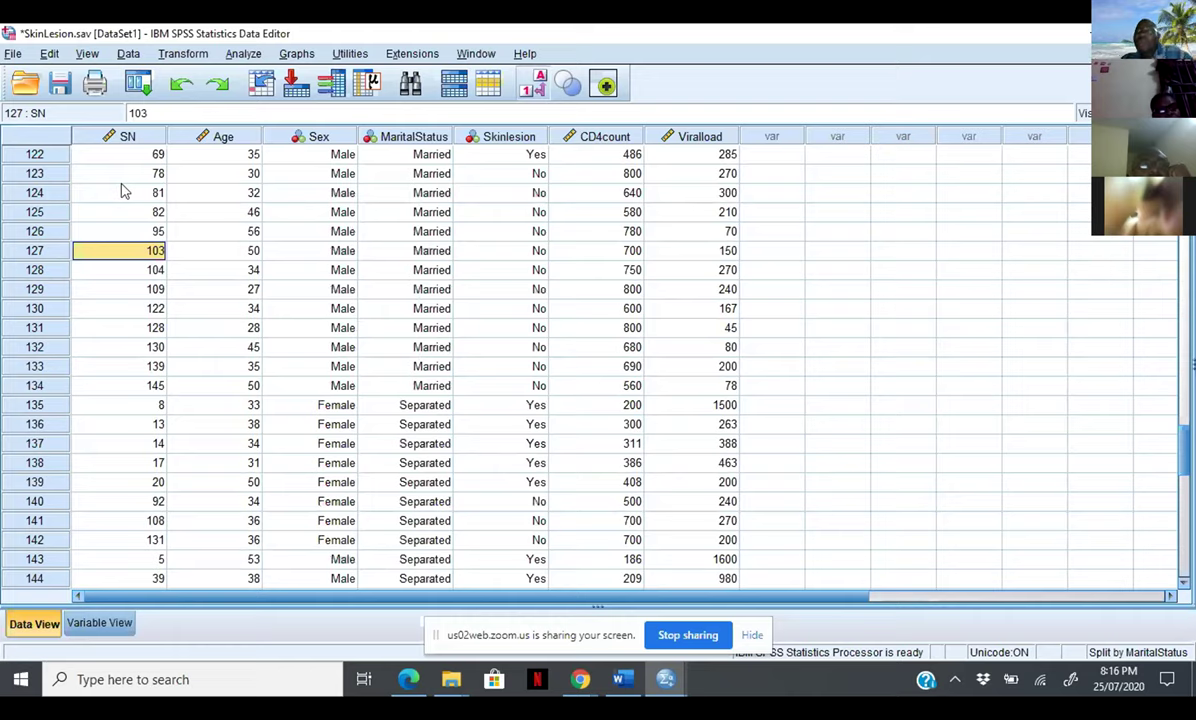
left_click(89, 55)
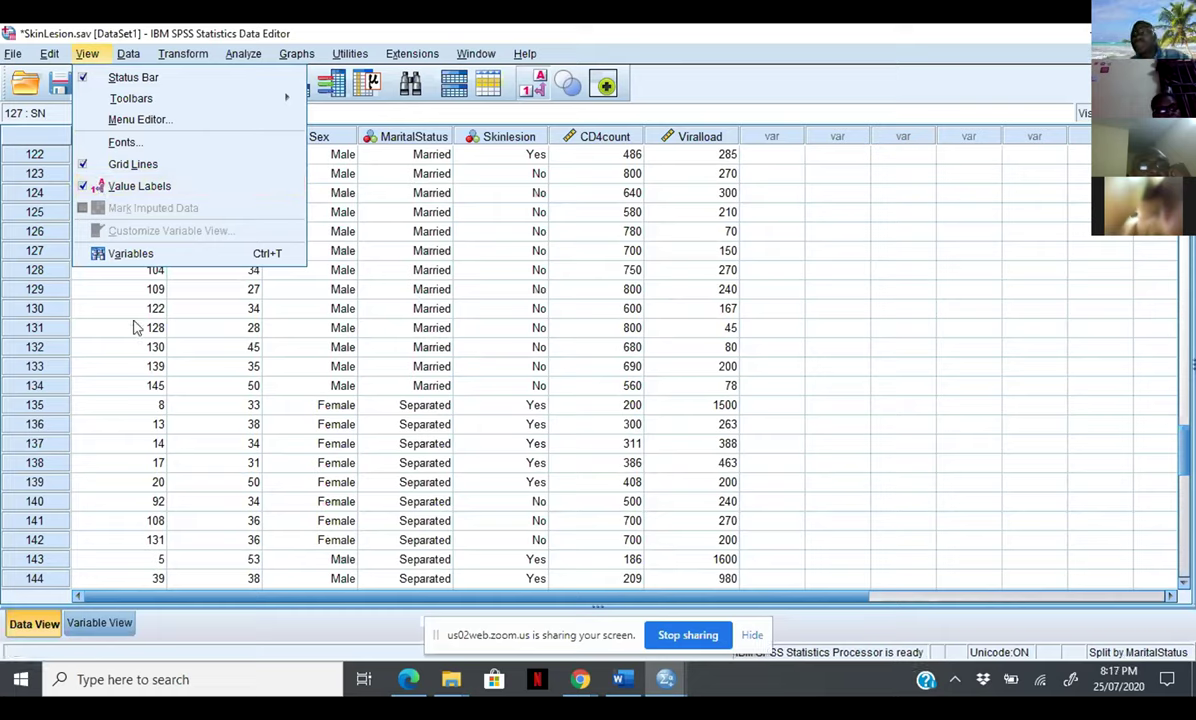
left_click(140, 186)
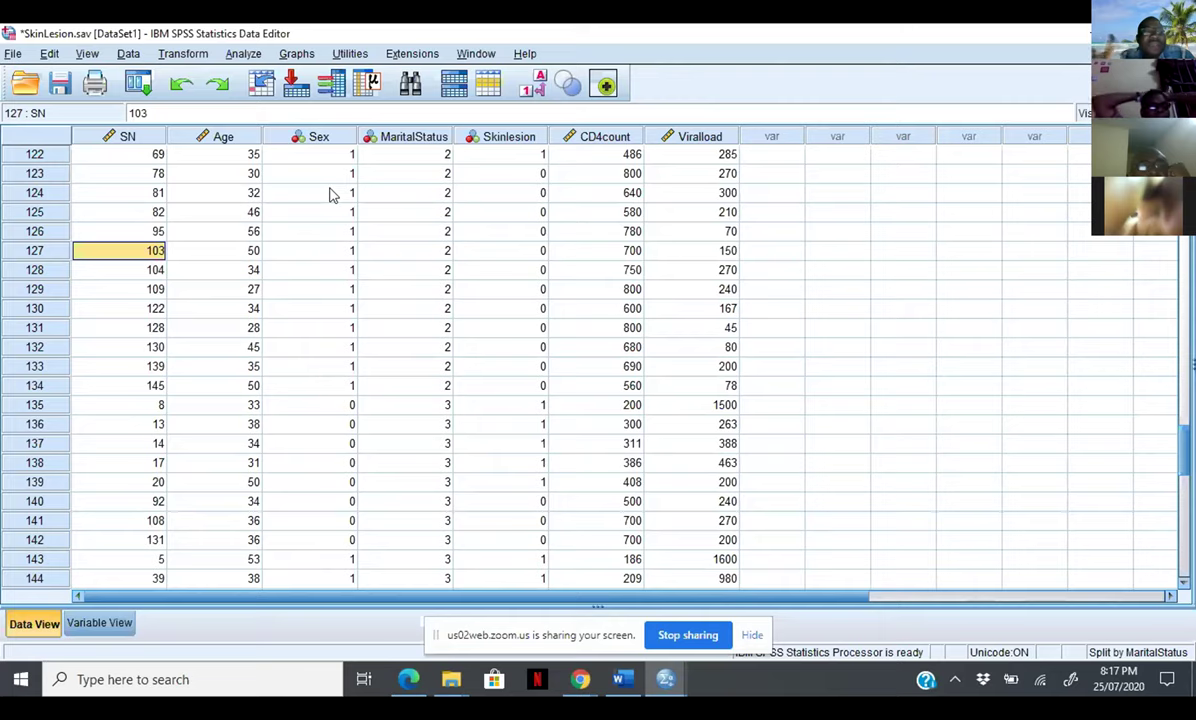
Sort the SkinLesion.sav cases by Sex in ascending order and check the sorted codes further down the rows
left_click(319, 137)
right_click(319, 141)
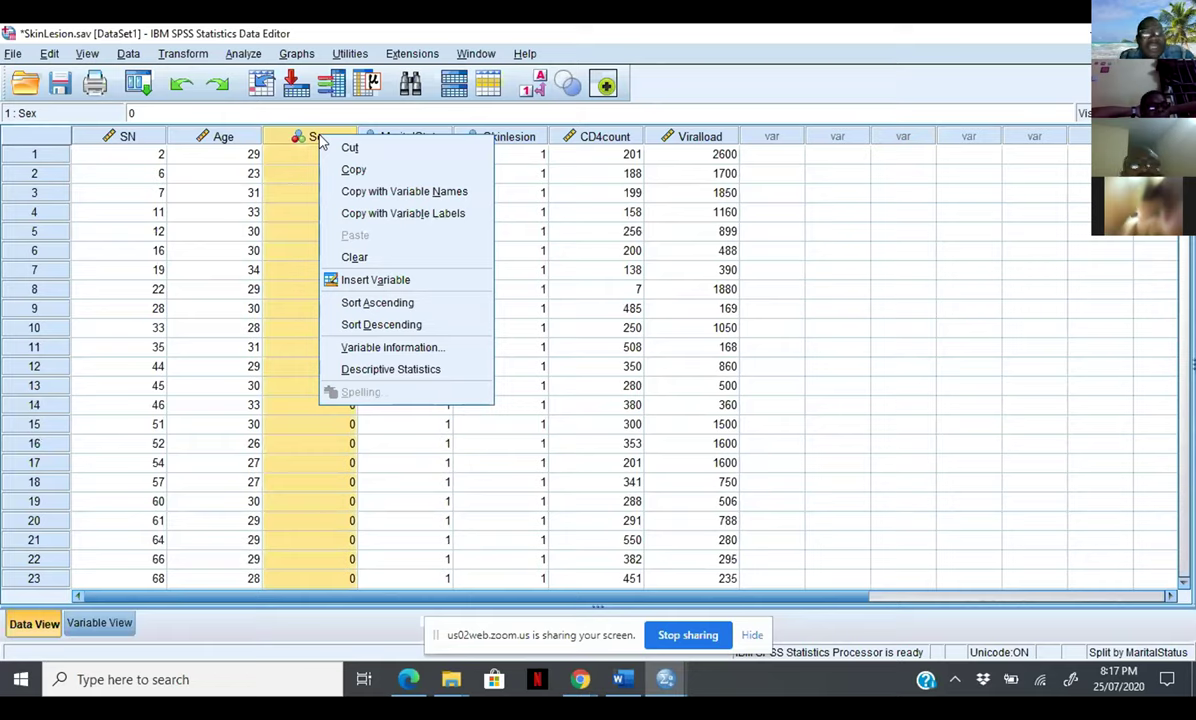
left_click(381, 310)
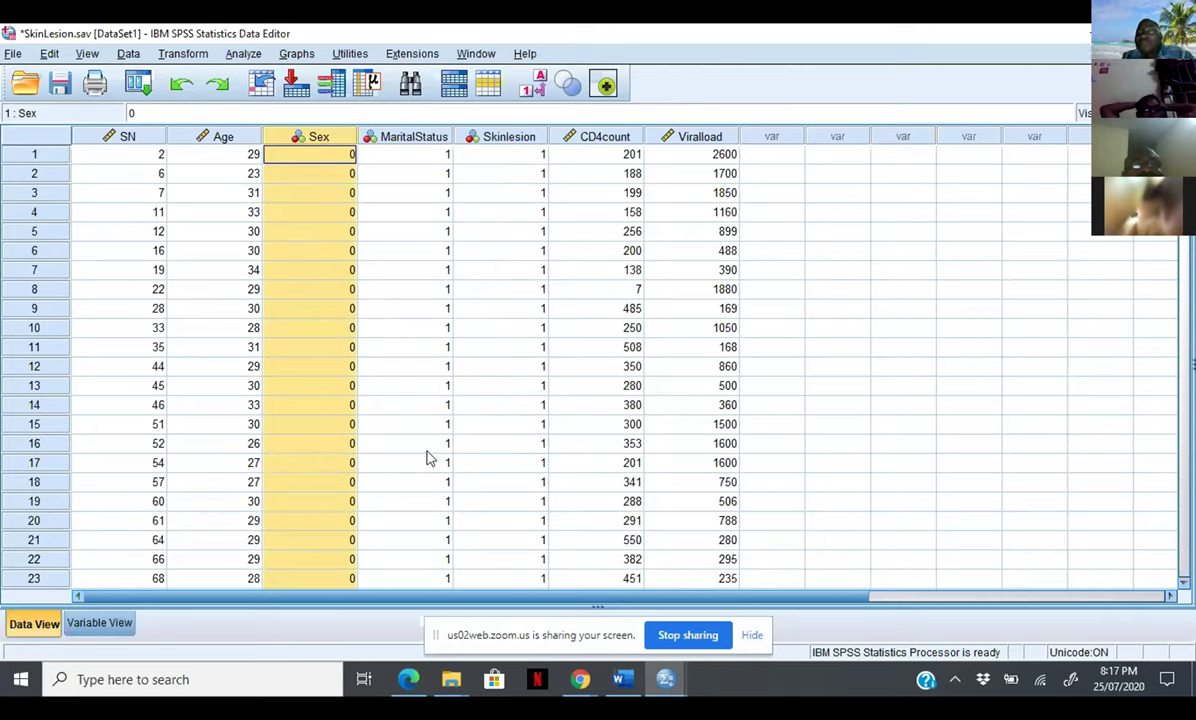
left_click(1185, 584)
scroll(1187, 591, "down", 10)
scroll(1187, 591, "down", 15)
scroll(1187, 591, "down", 20)
scroll(1187, 591, "down", 20)
scroll(1187, 591, "down", 4)
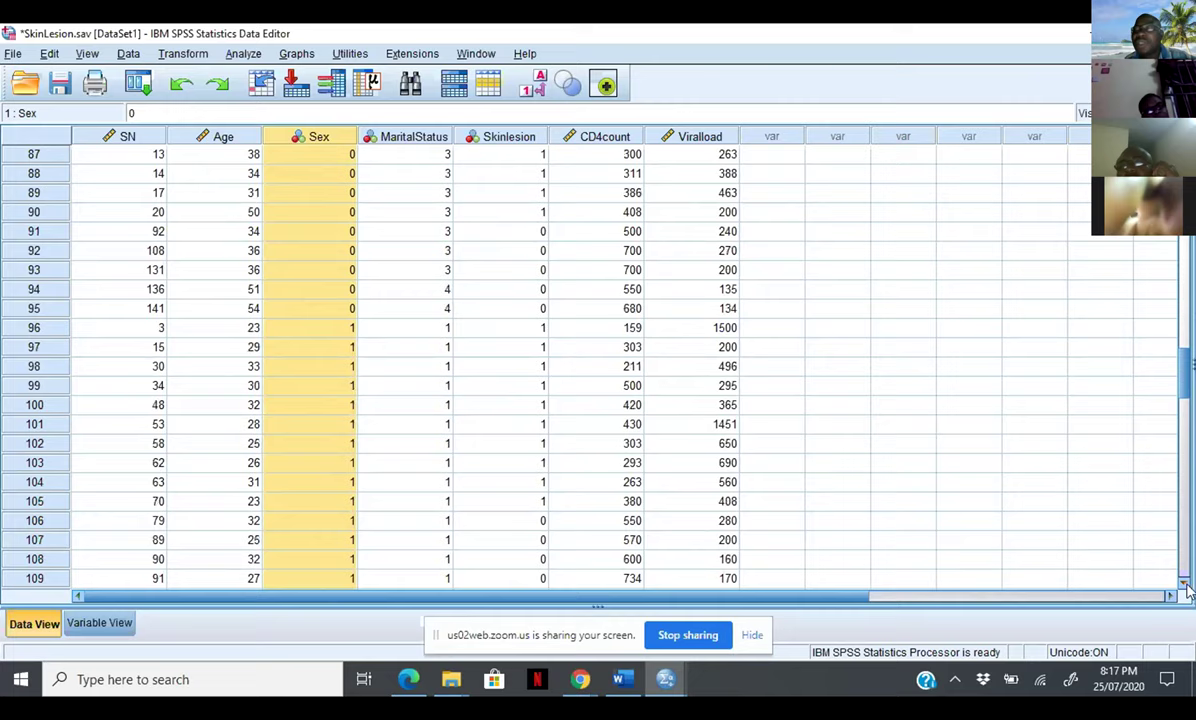
Sort the SkinLesion.sav cases by SN in ascending order to restore the original case order
scroll(1187, 591, "down", 3)
scroll(1187, 591, "down", 20)
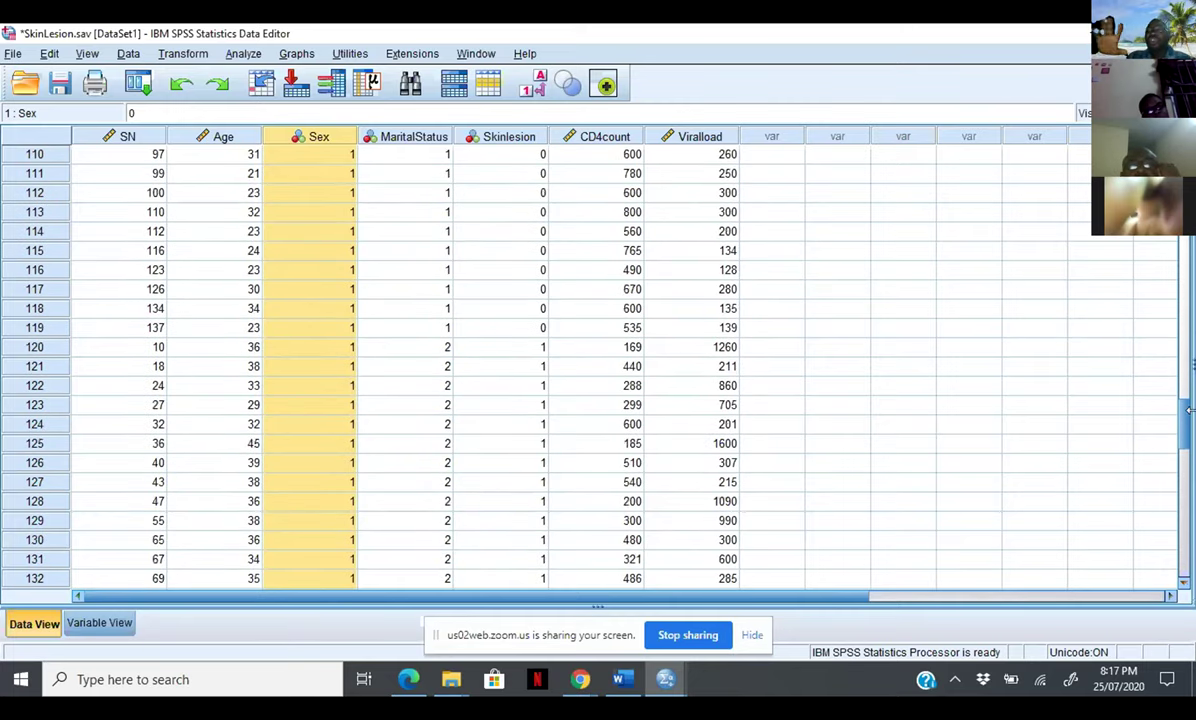
left_click_drag(1189, 410, 1189, 150)
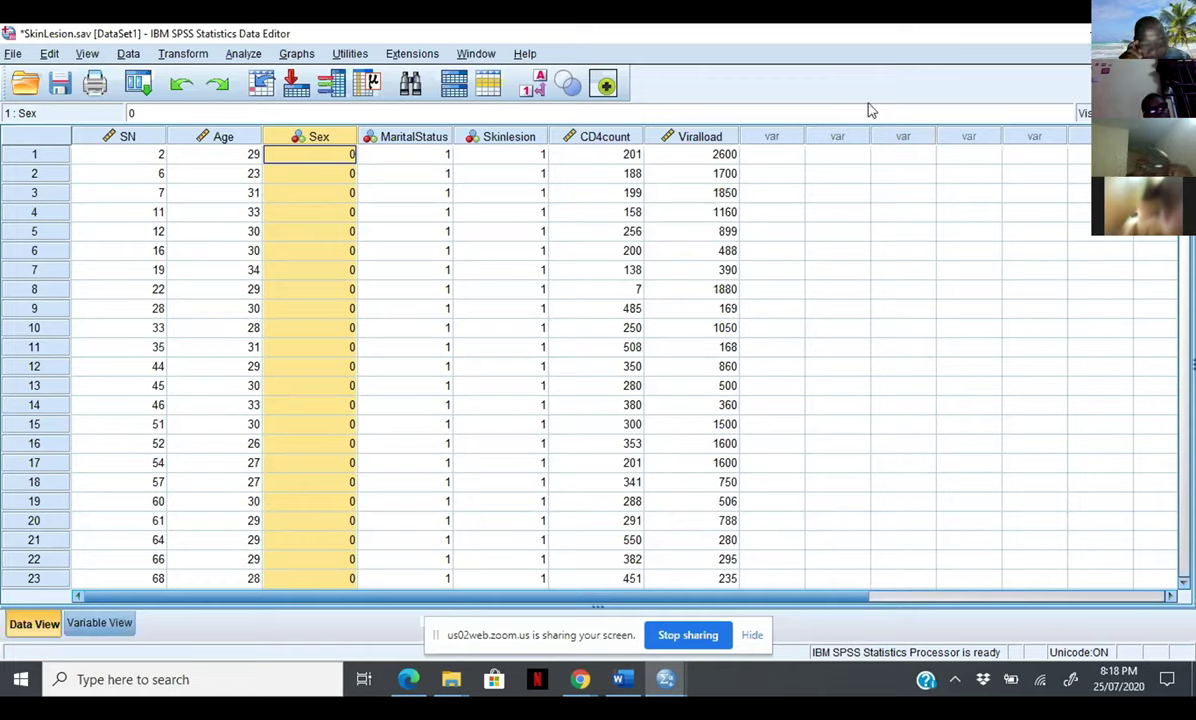
left_click(140, 142)
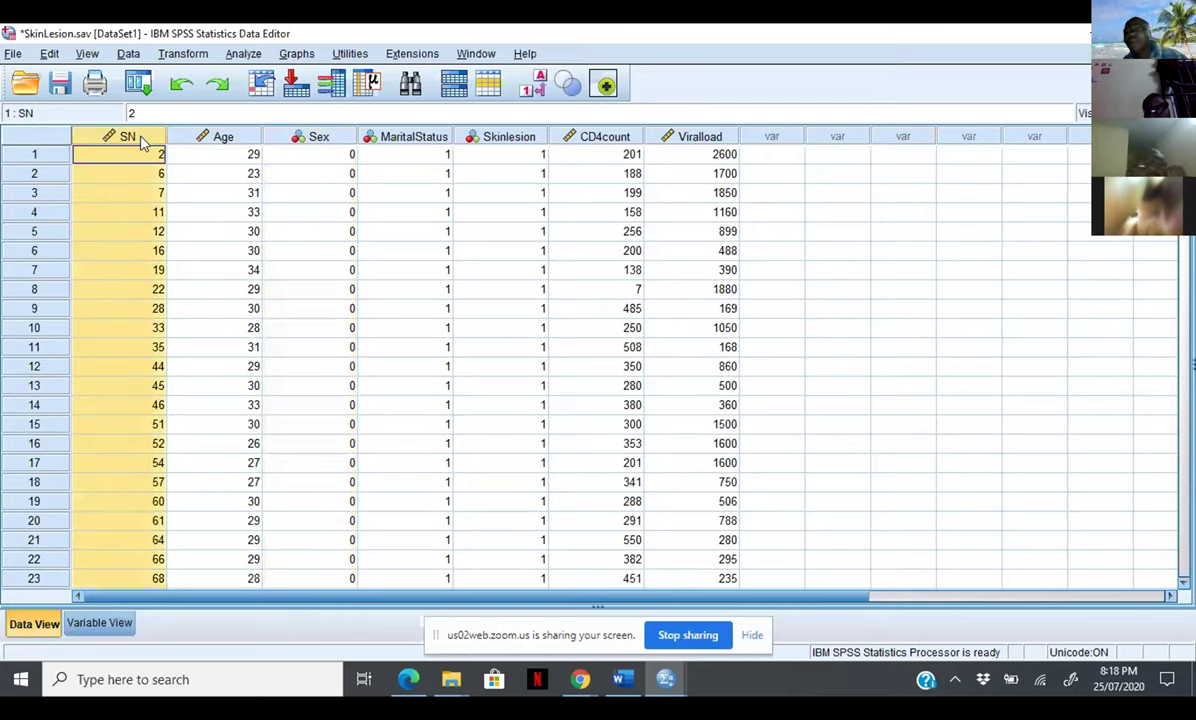
right_click(141, 143)
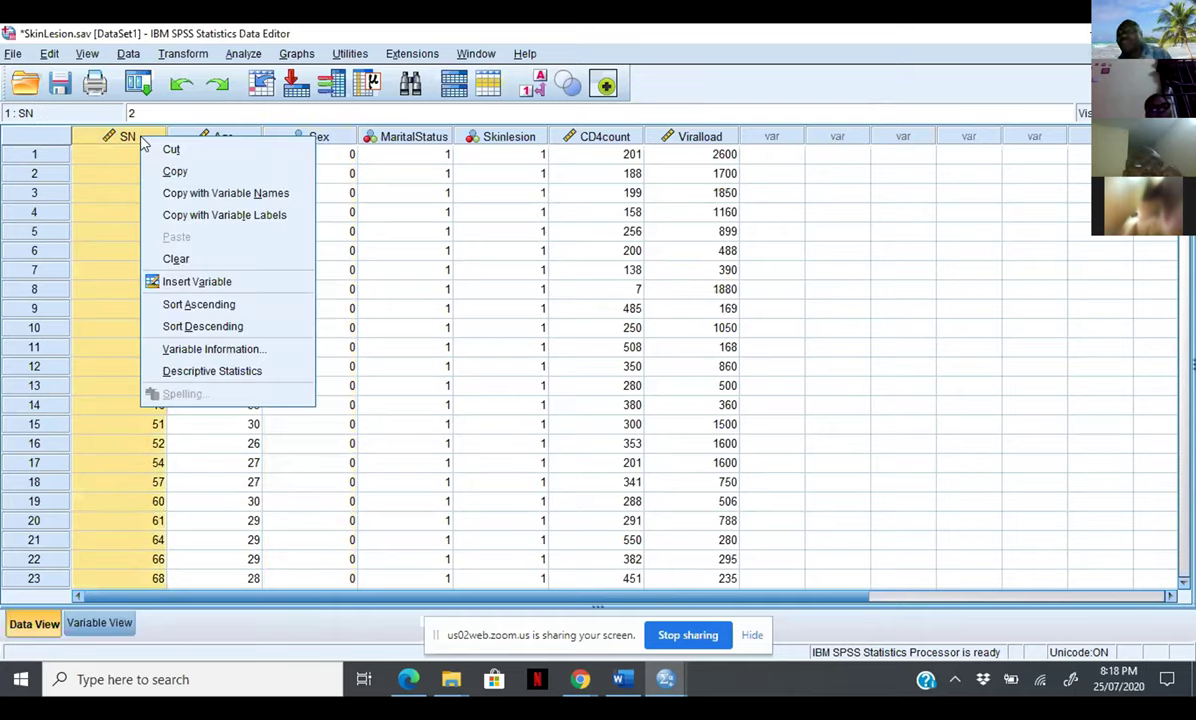
left_click(202, 313)
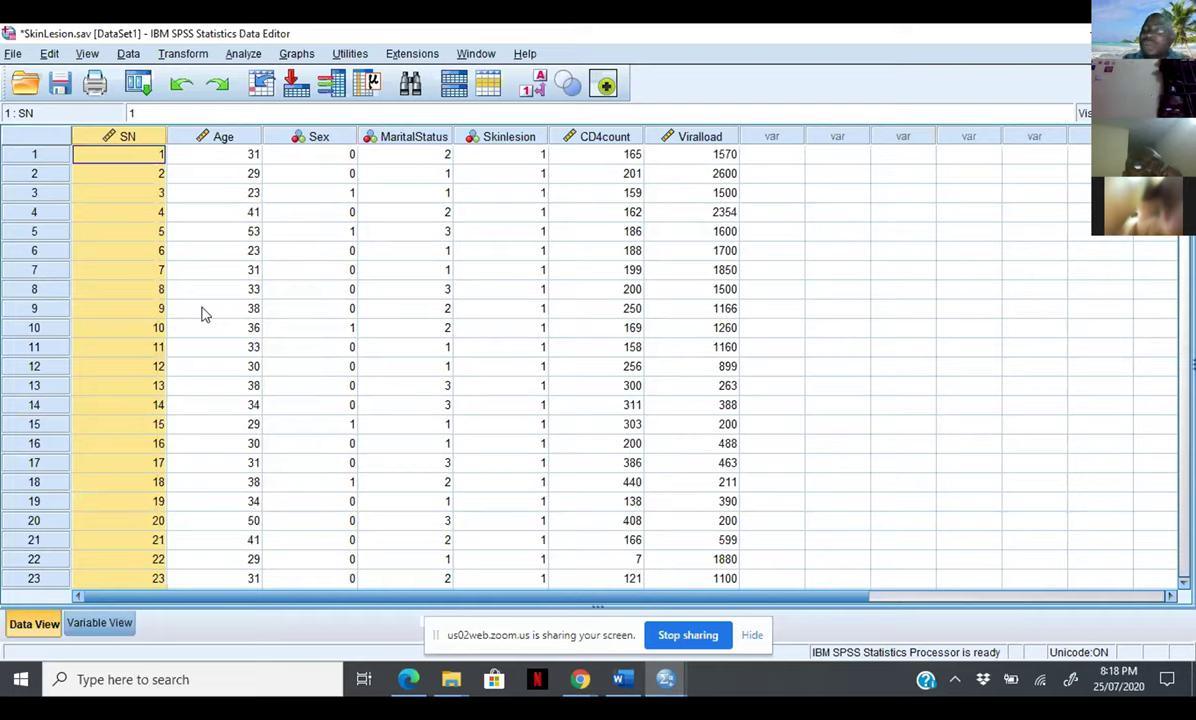
right_click(152, 145)
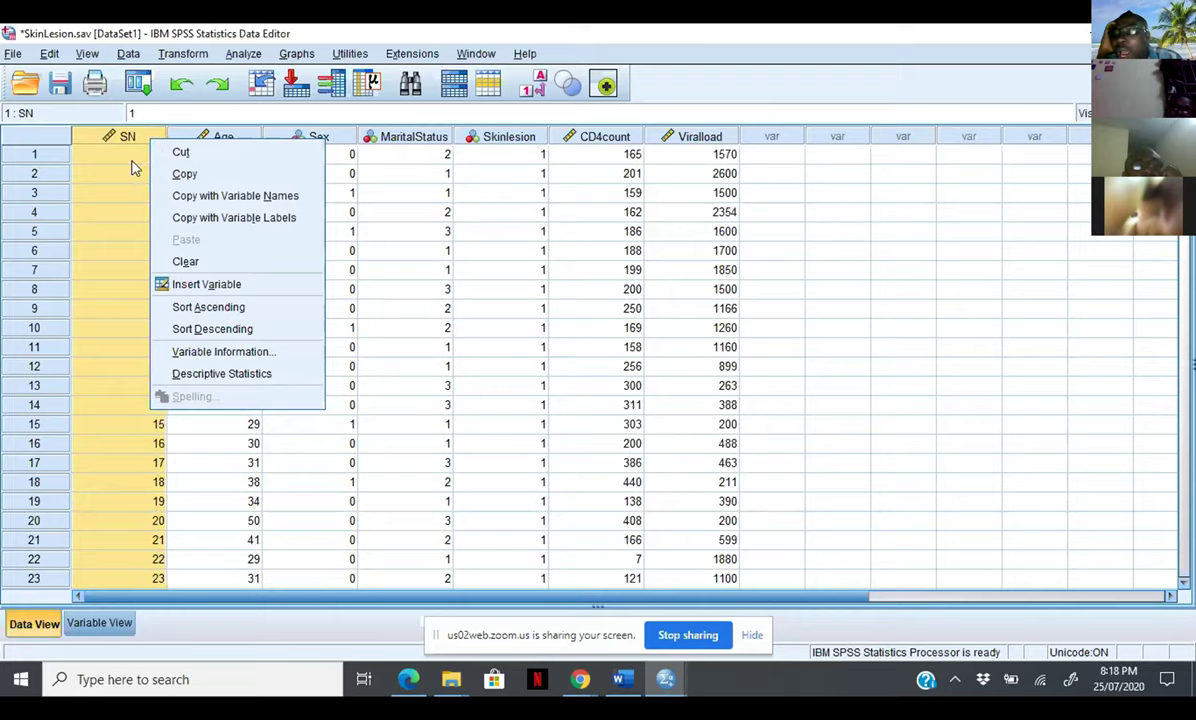
left_click(136, 143)
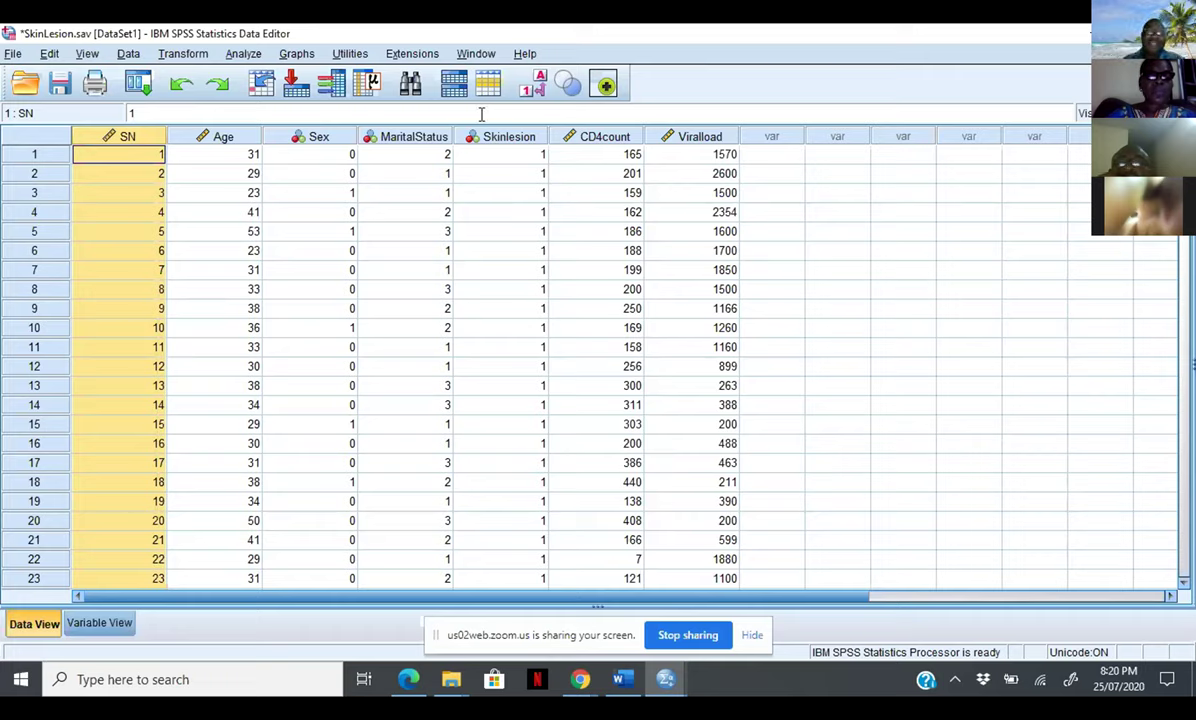
Select the Viralload variable in the data and look through its values
left_click(697, 140)
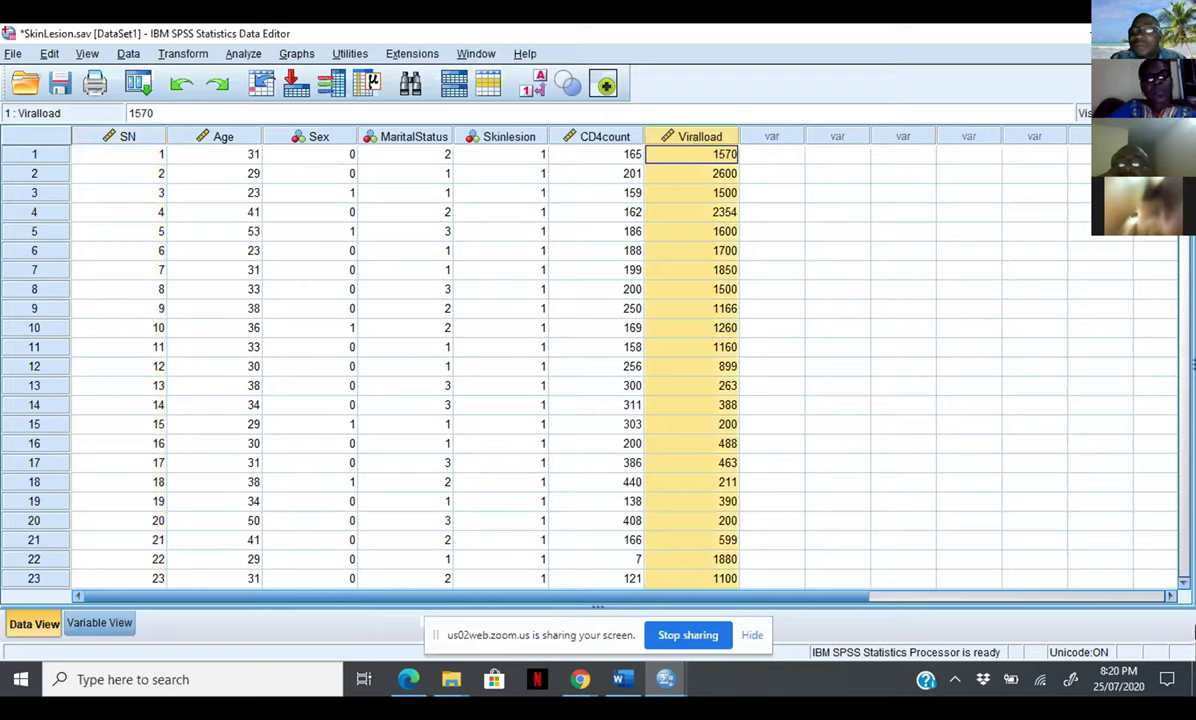
left_click(1185, 586)
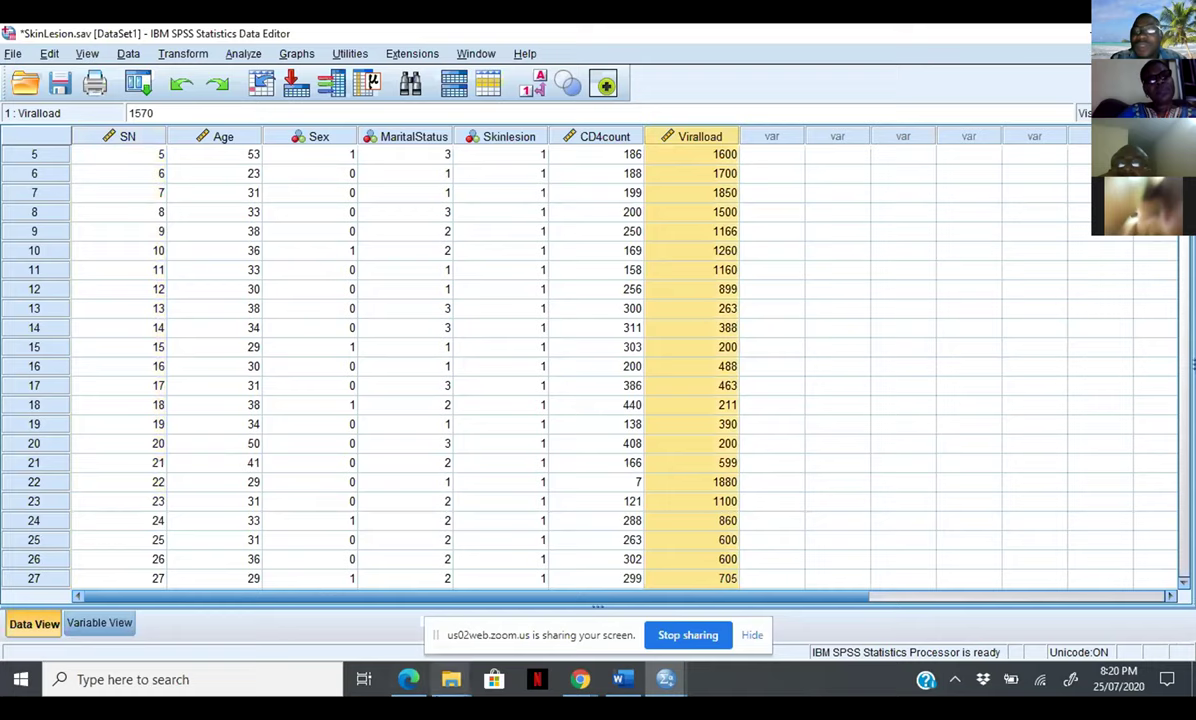
Switch to the Zoom meeting in Chrome, unmute and re-mute the microphone, and return to the SkinLesion.sav data in SPSS
mouse_move(573, 696)
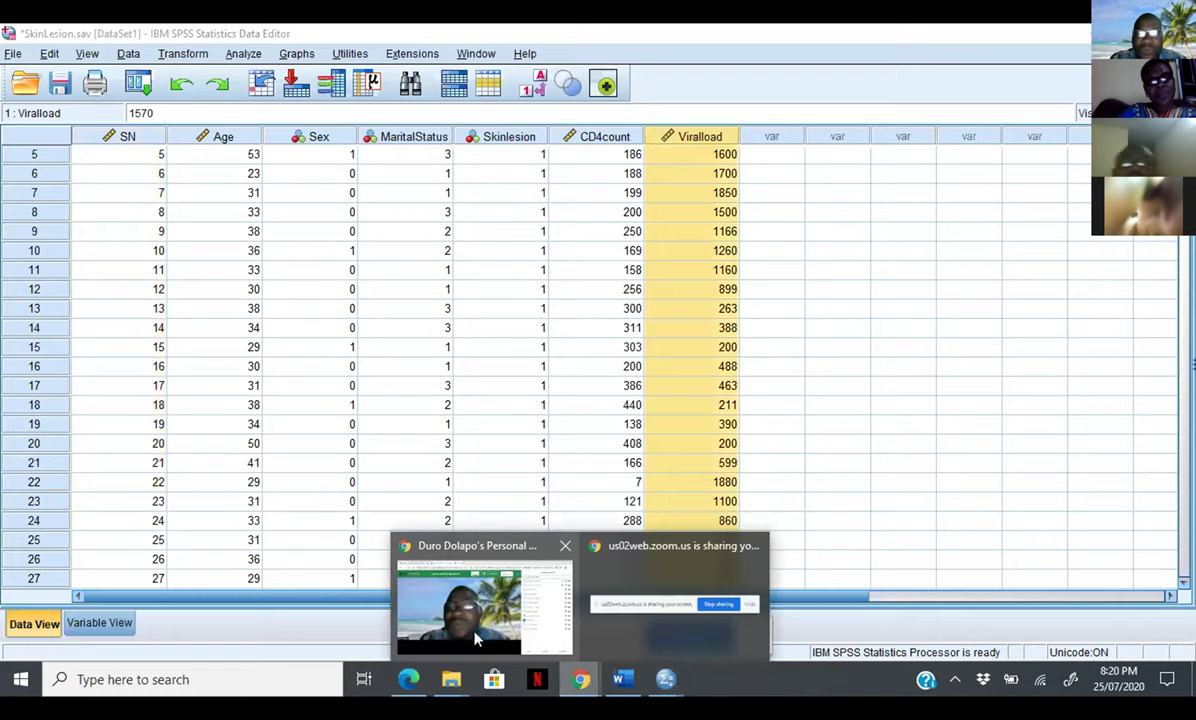
left_click(485, 605)
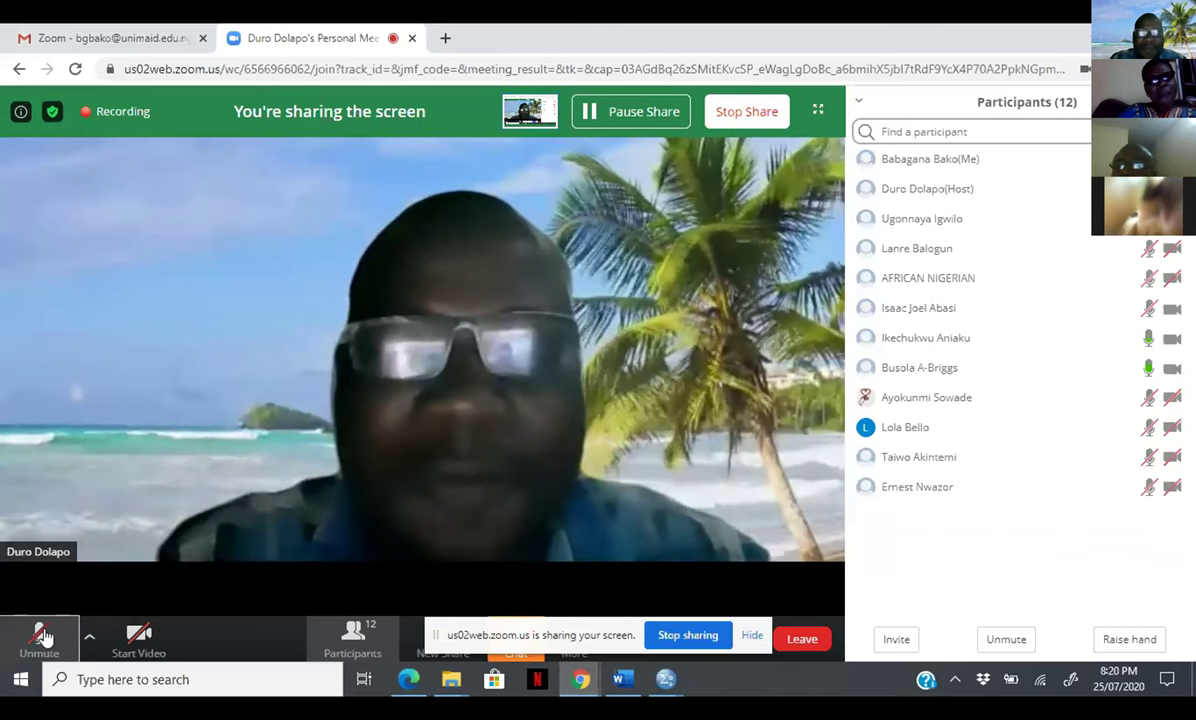
left_click(40, 636)
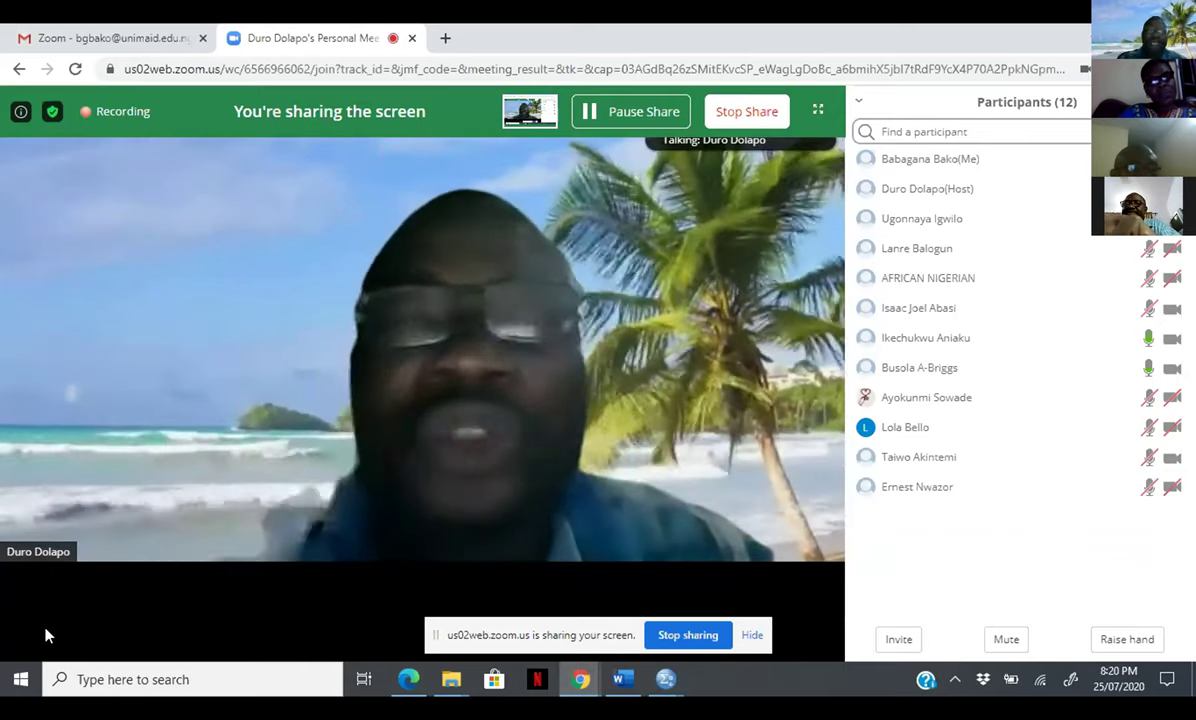
mouse_move(86, 566)
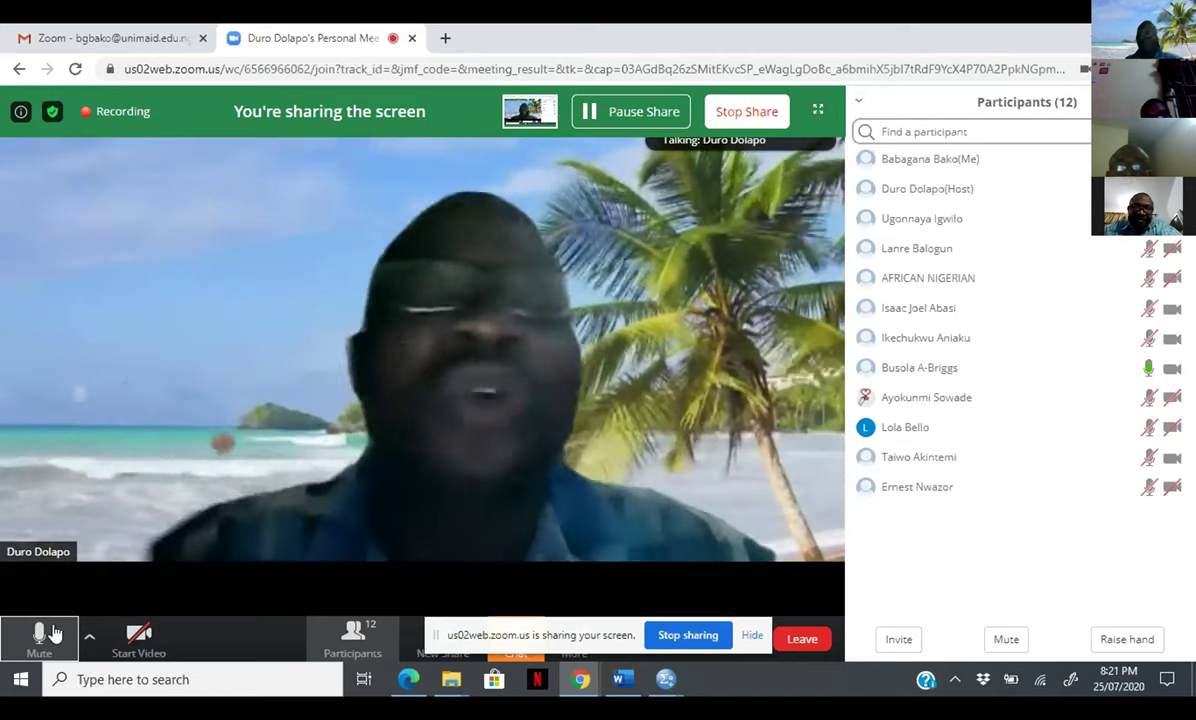
left_click(54, 633)
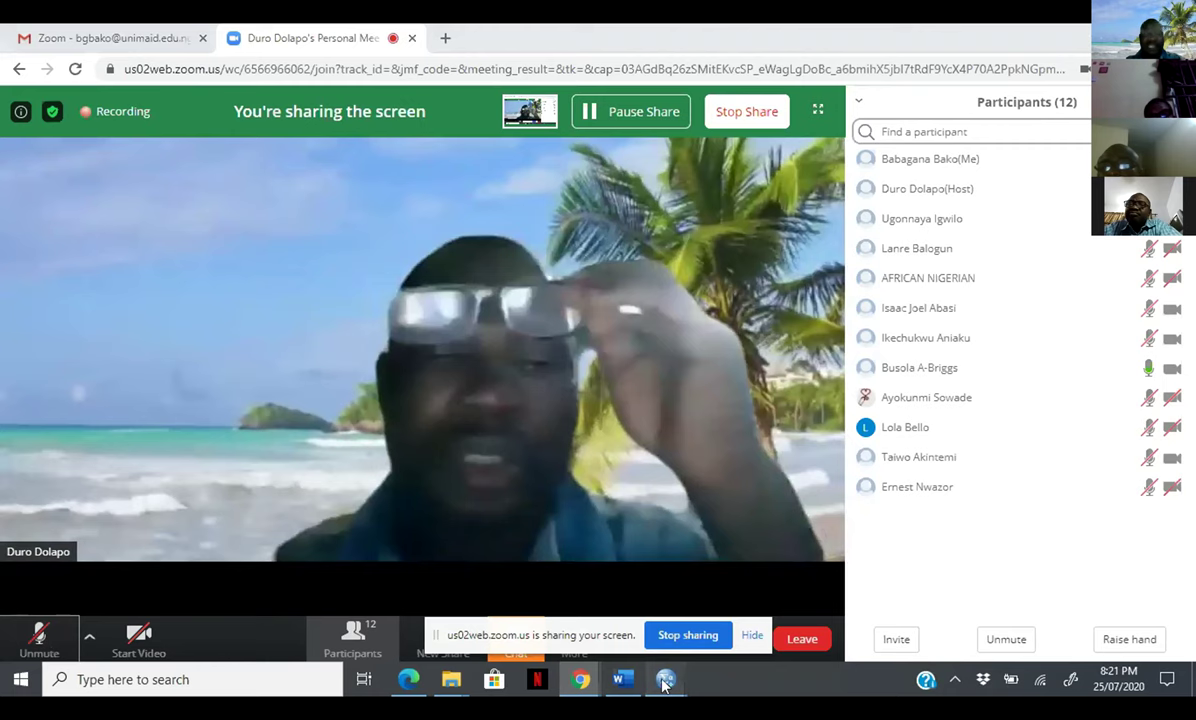
mouse_move(662, 680)
left_click(627, 592)
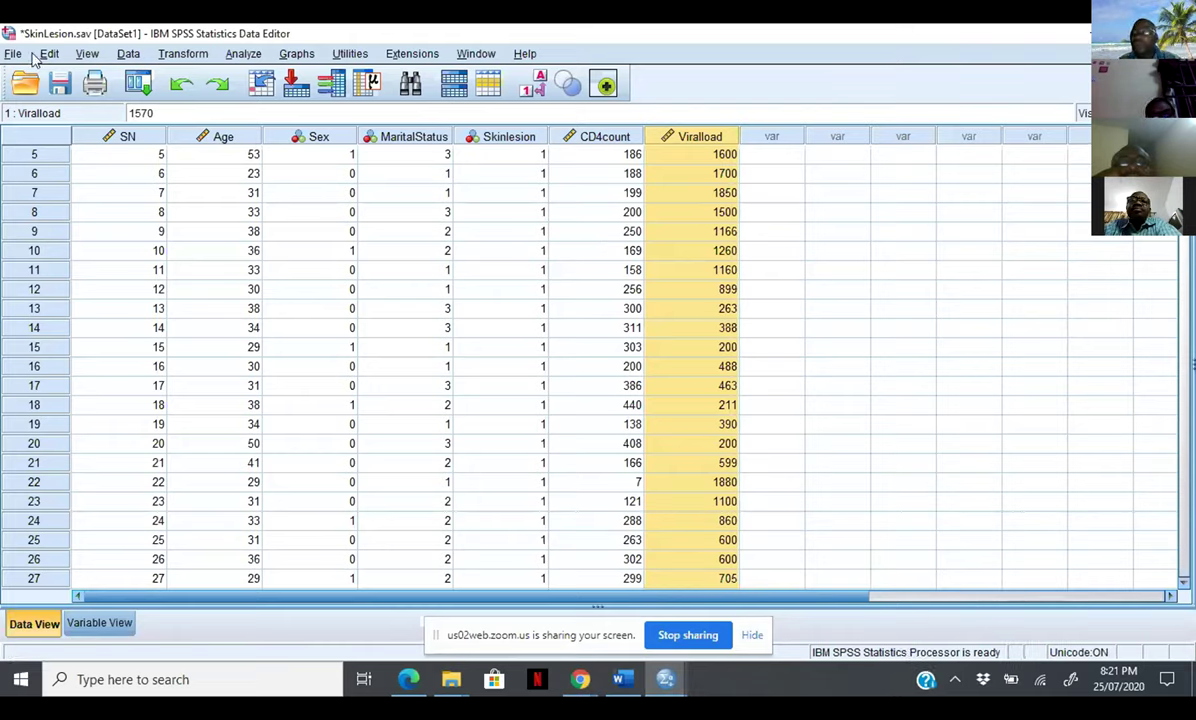
Start Select Cases with the option "If condition is satisfied" and open the condition for editing
left_click(125, 58)
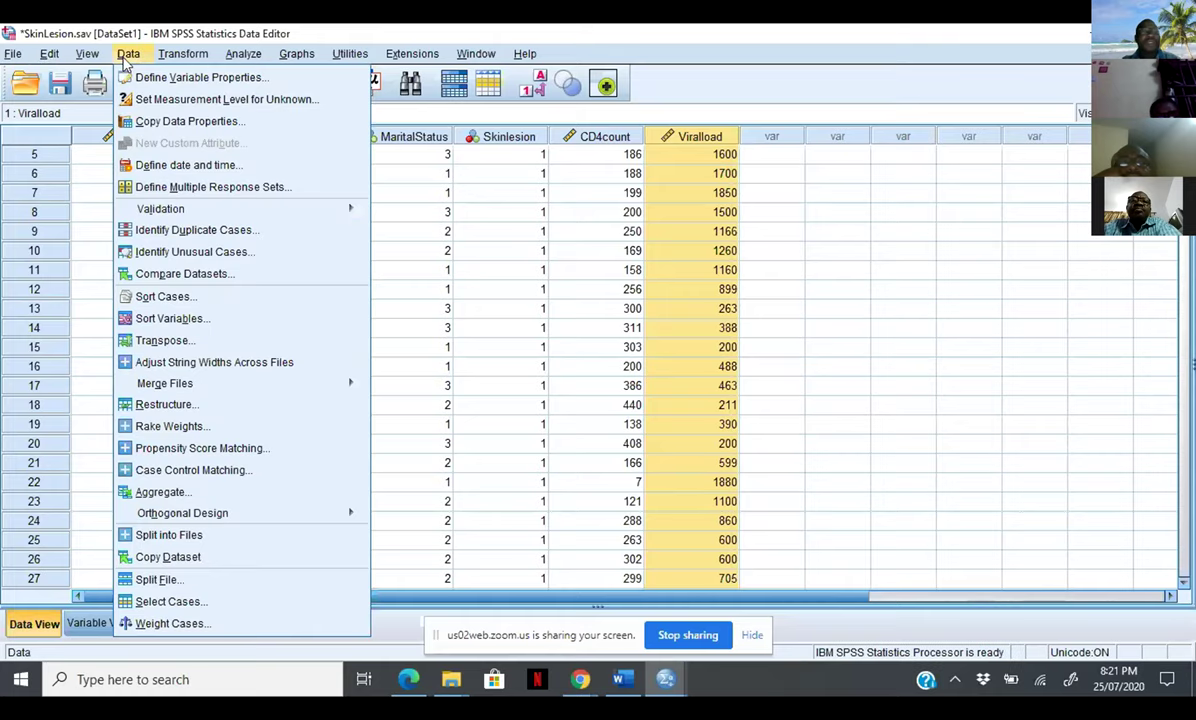
left_click(146, 603)
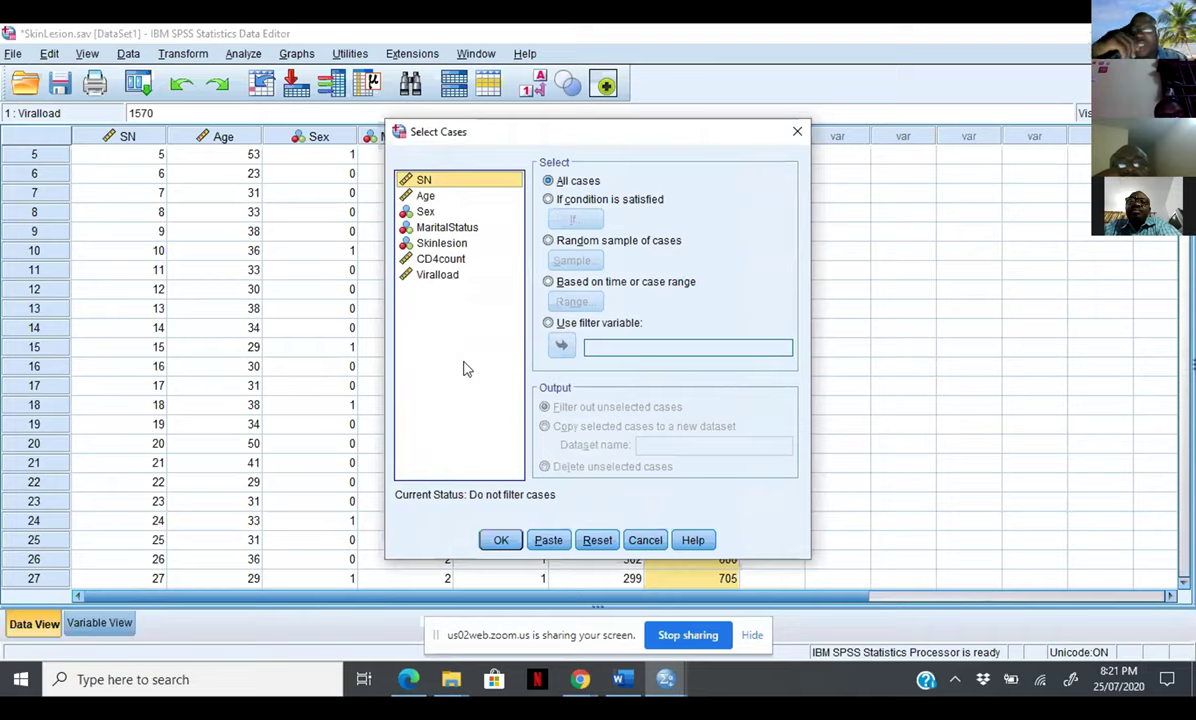
left_click(552, 200)
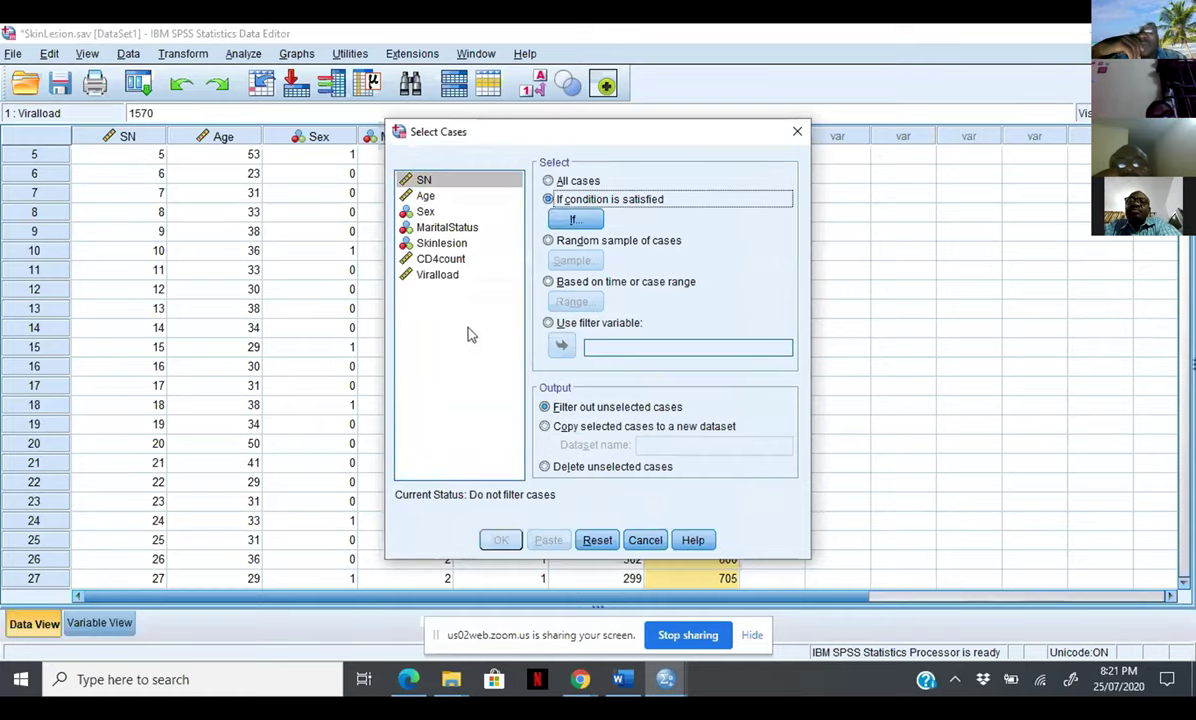
left_click(583, 221)
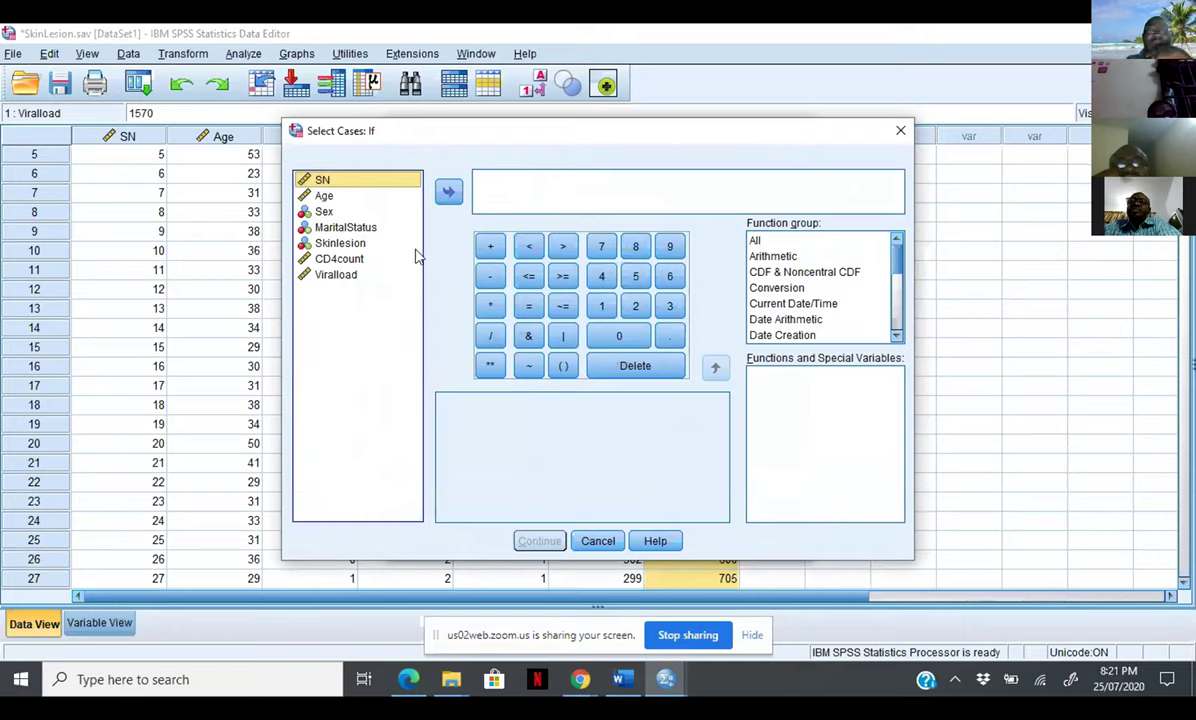
Set the selection condition to Viralload > 1000 and apply it, filtering out the unselected cases
left_click(337, 274)
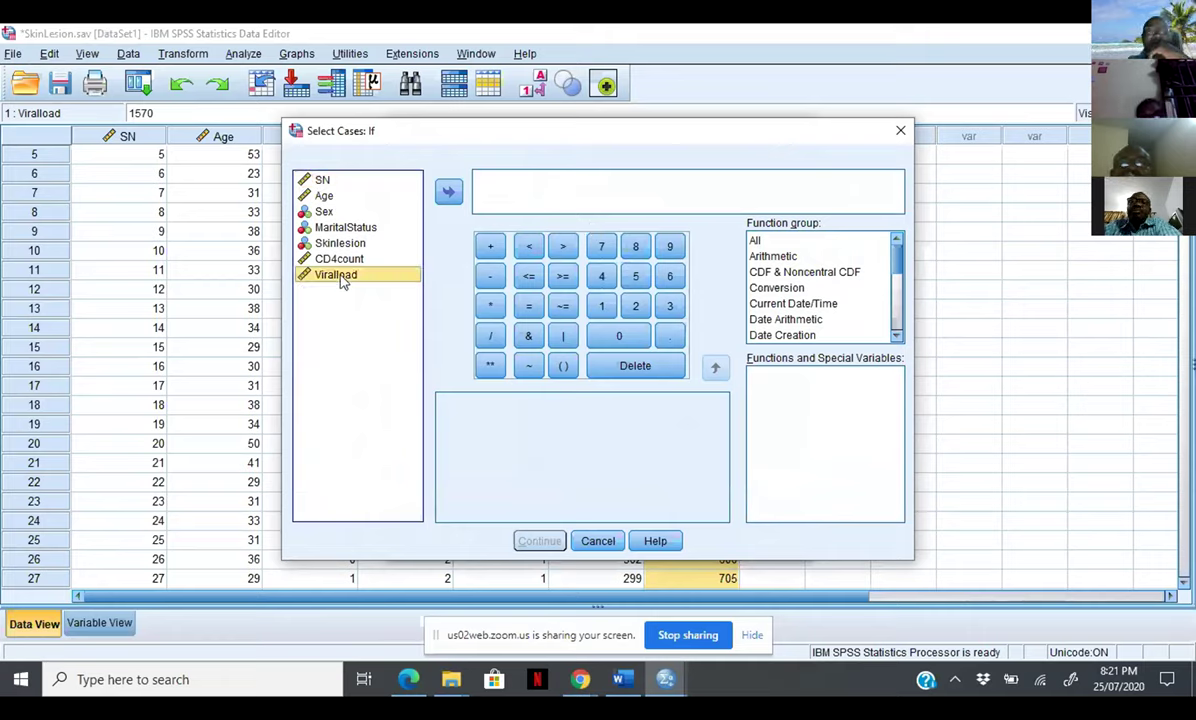
left_click(445, 194)
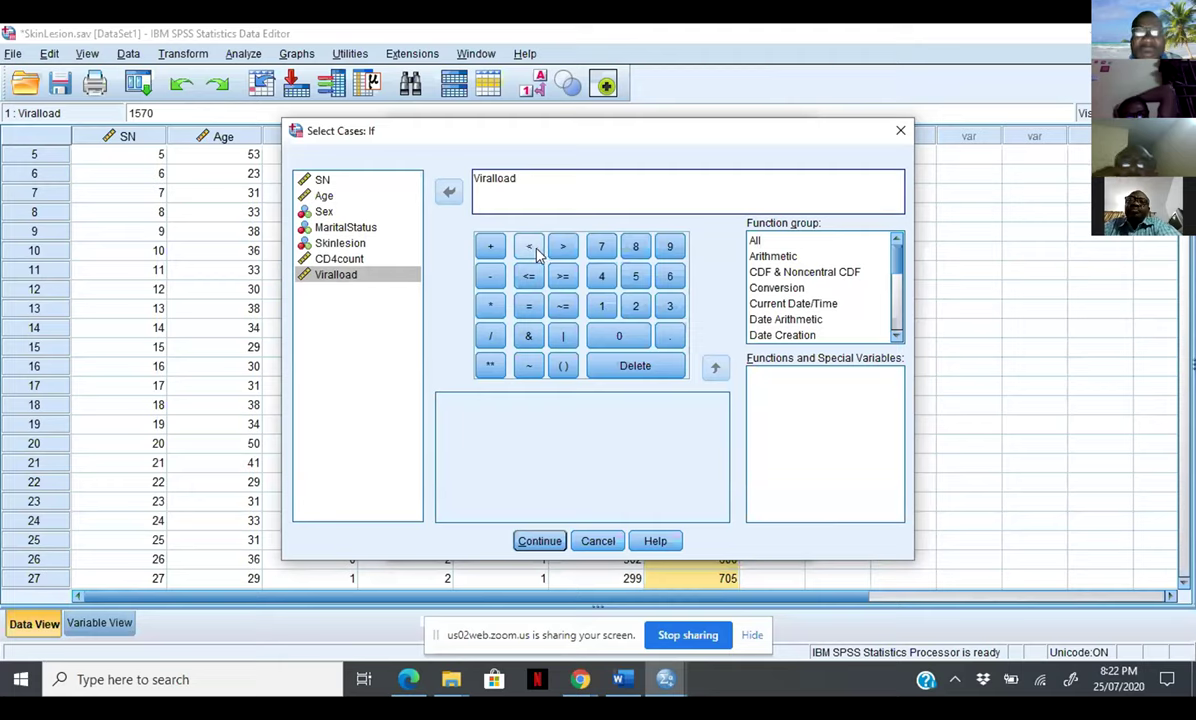
left_click(565, 252)
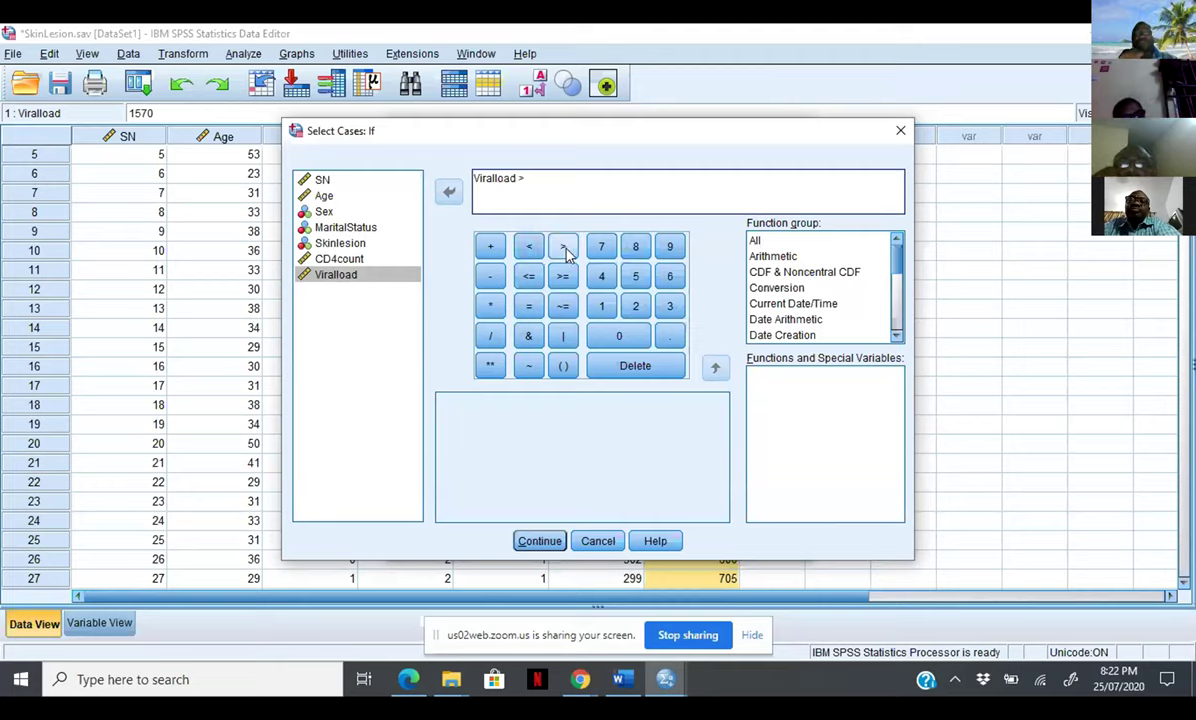
left_click(602, 310)
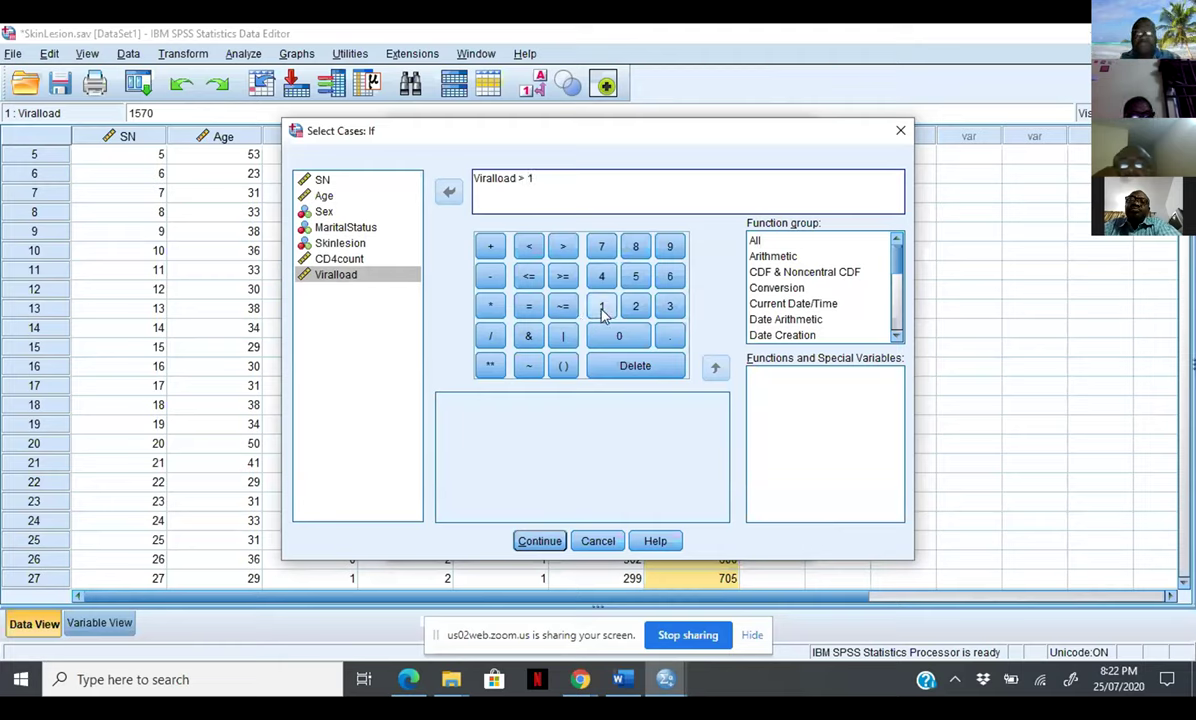
left_click(613, 336)
left_click(613, 336)
left_click(613, 336)
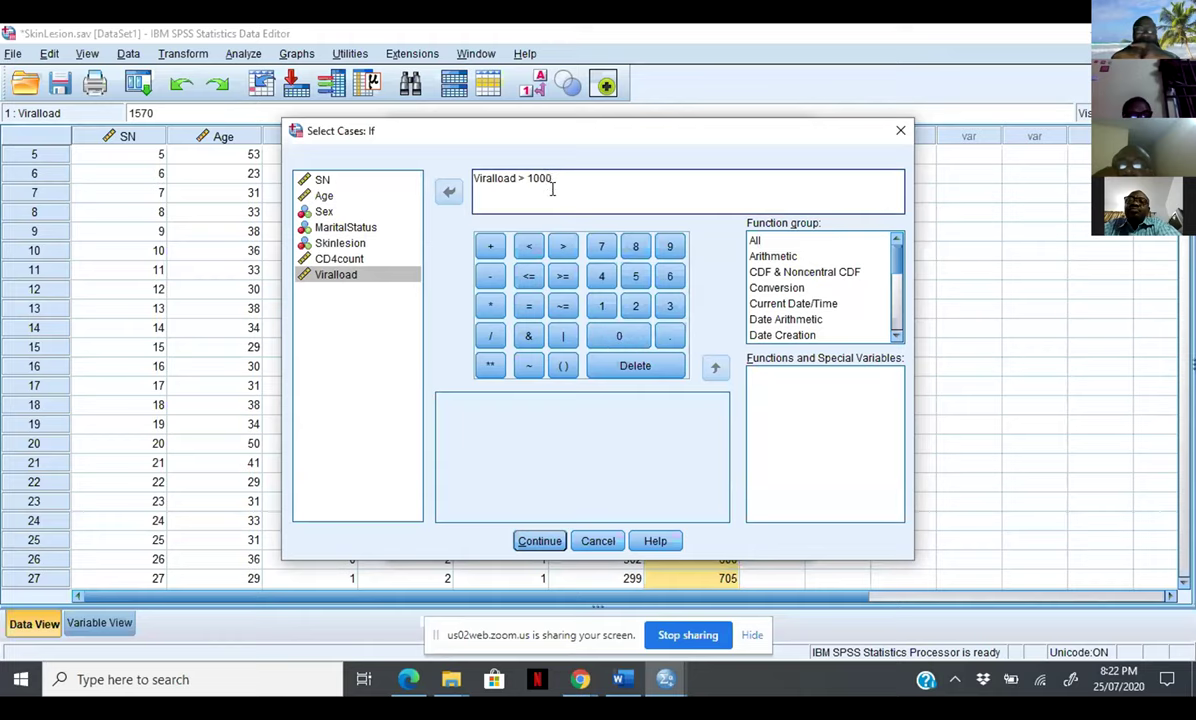
left_click(537, 540)
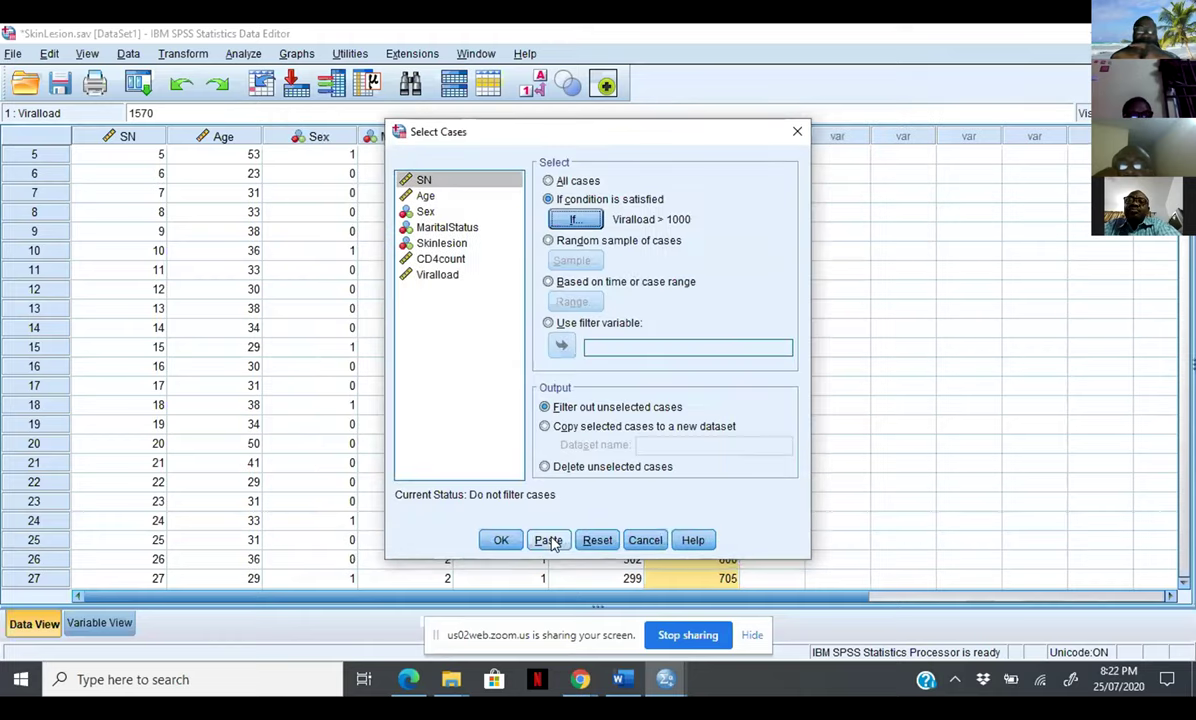
left_click(501, 542)
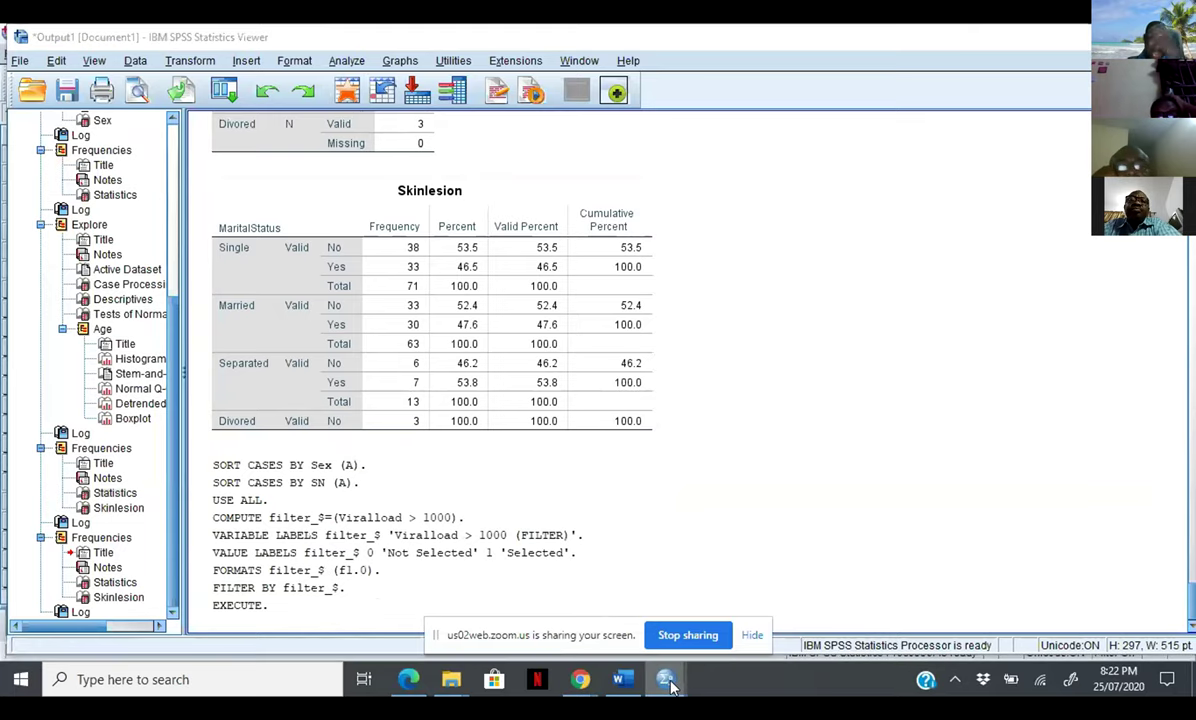
Return to the SkinLesion.sav data and examine the filter_$ variable beside Viralload
mouse_move(665, 682)
left_click(641, 597)
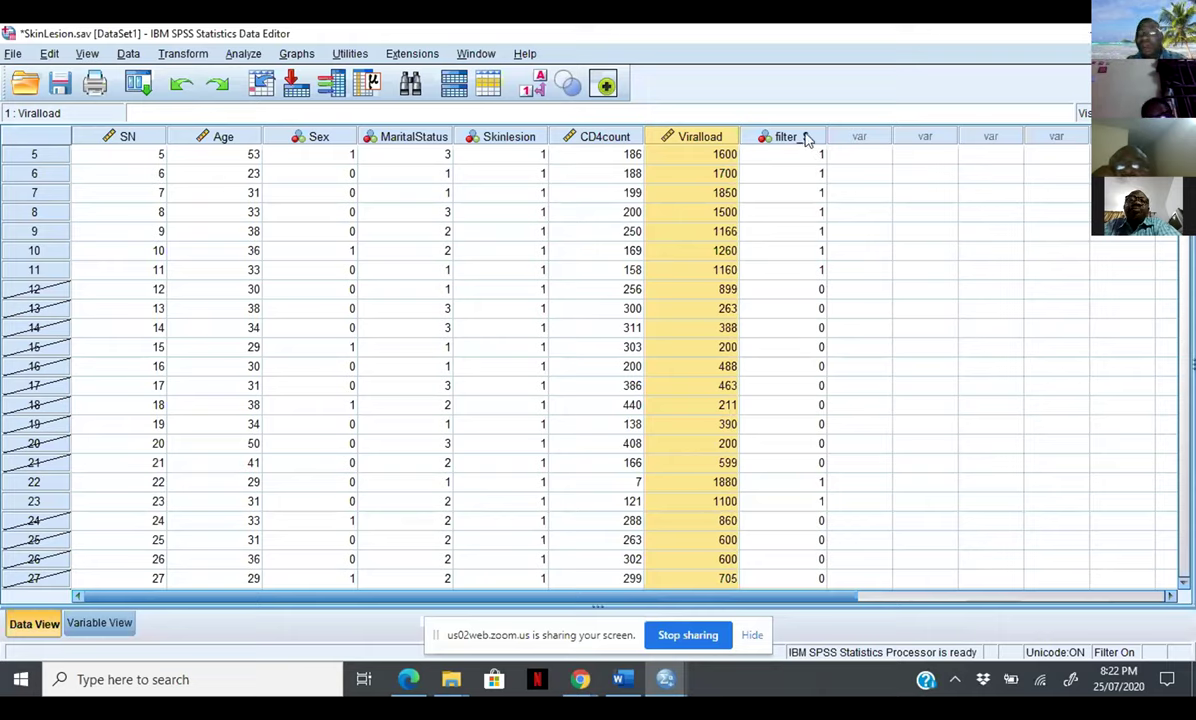
mouse_move(806, 139)
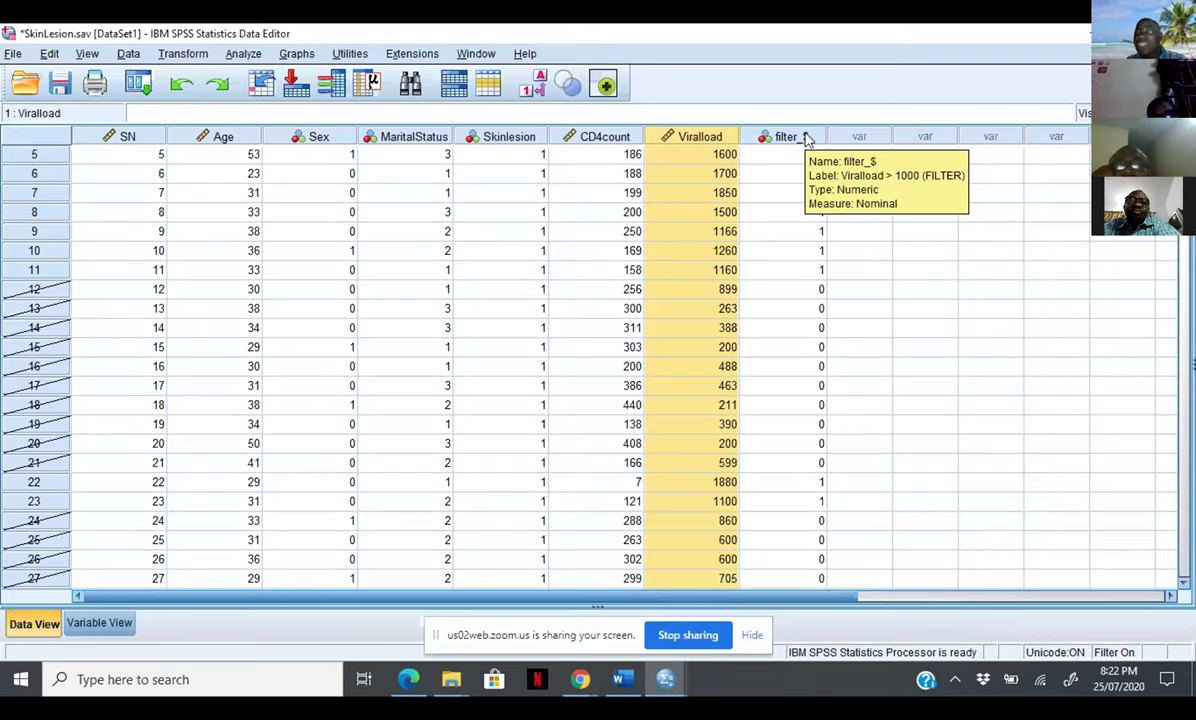
left_click(806, 139)
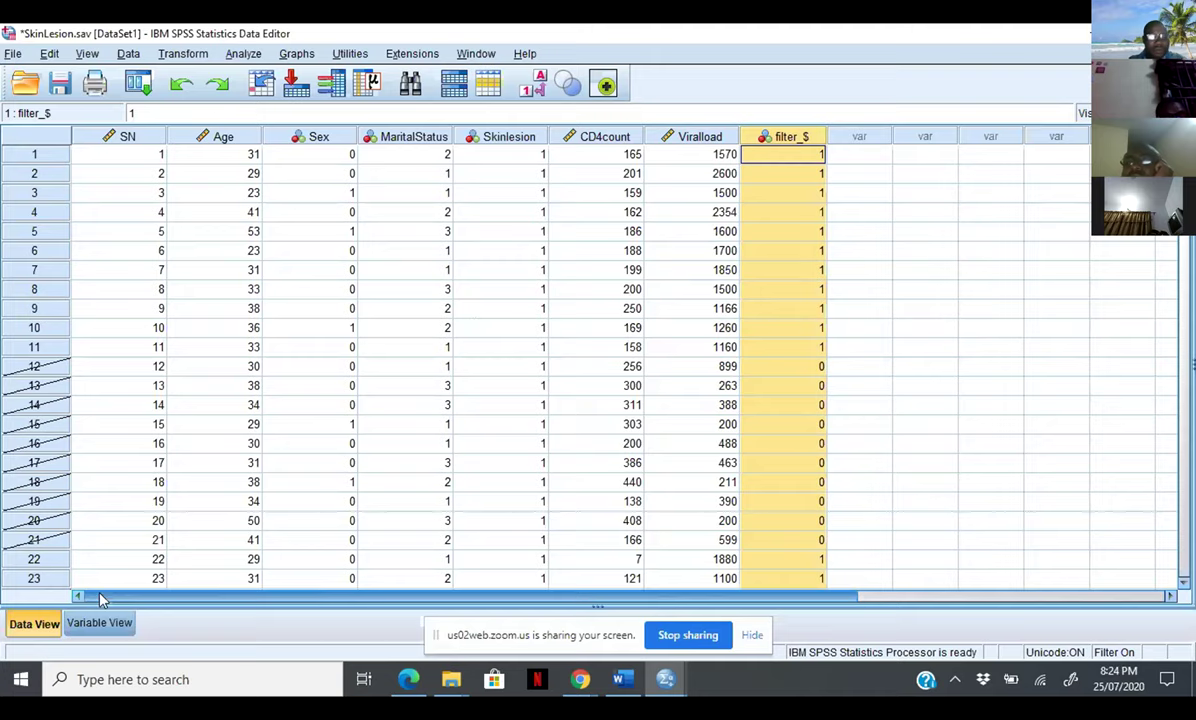
Inspect the variable definition of filter_$, including its value labels, label and name
left_click(99, 623)
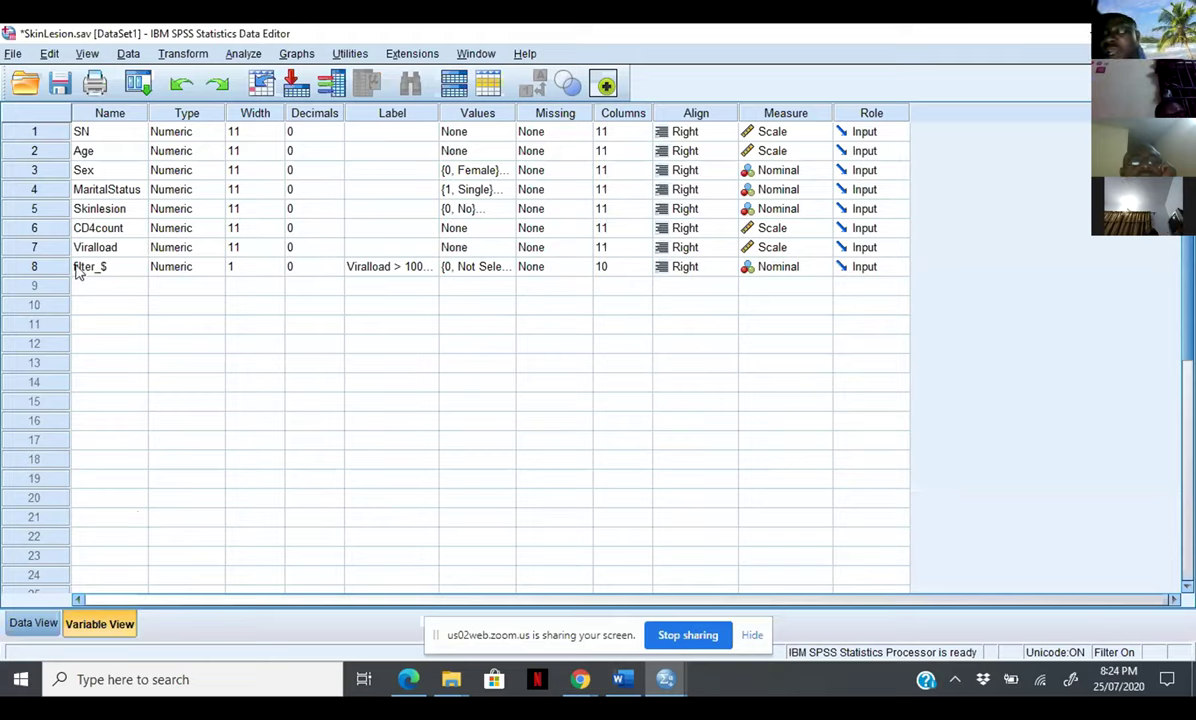
left_click(474, 269)
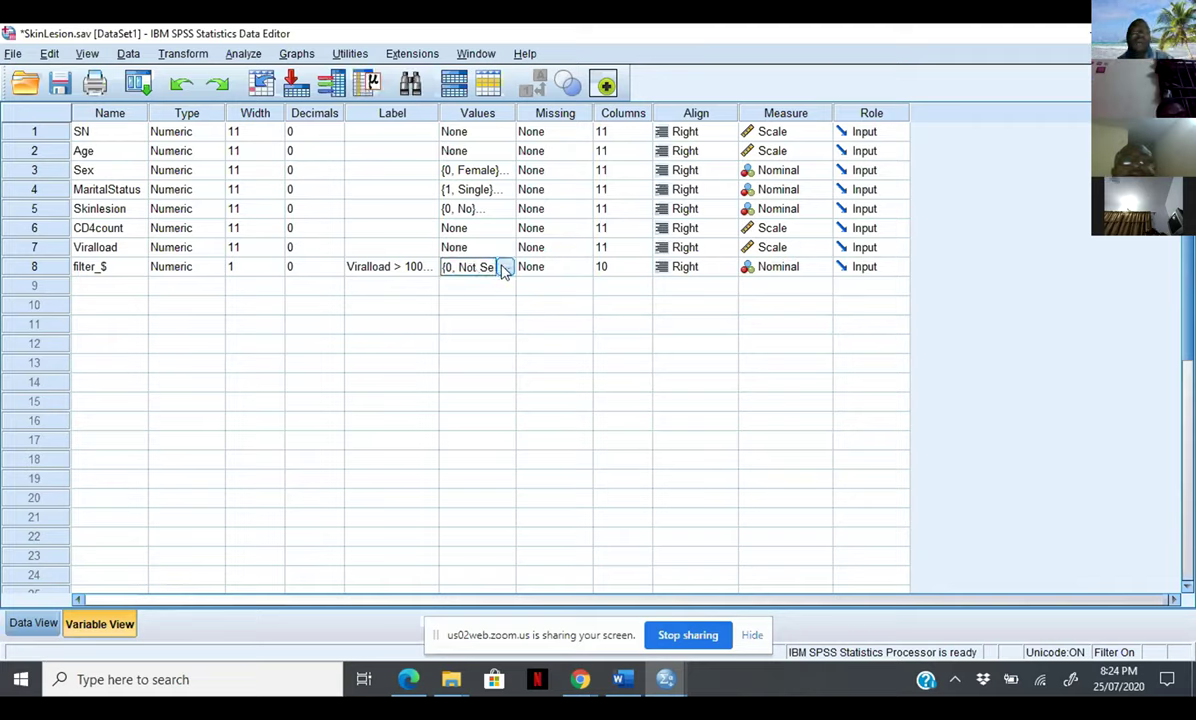
left_click(504, 269)
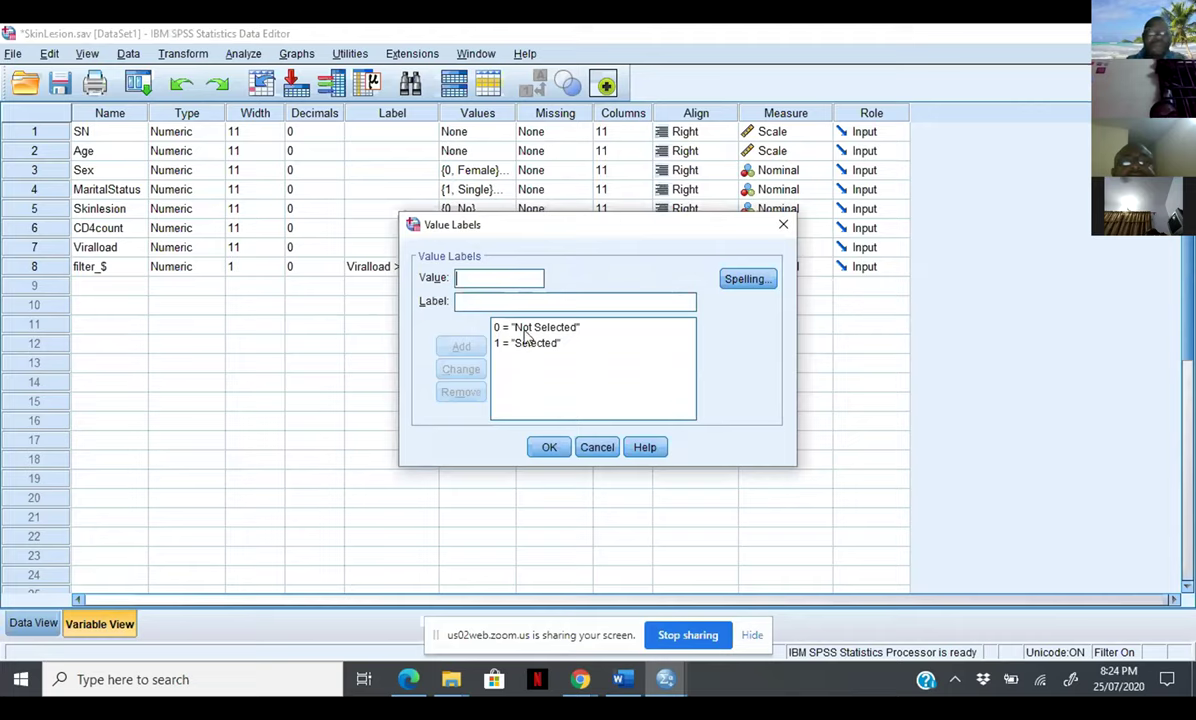
left_click(784, 226)
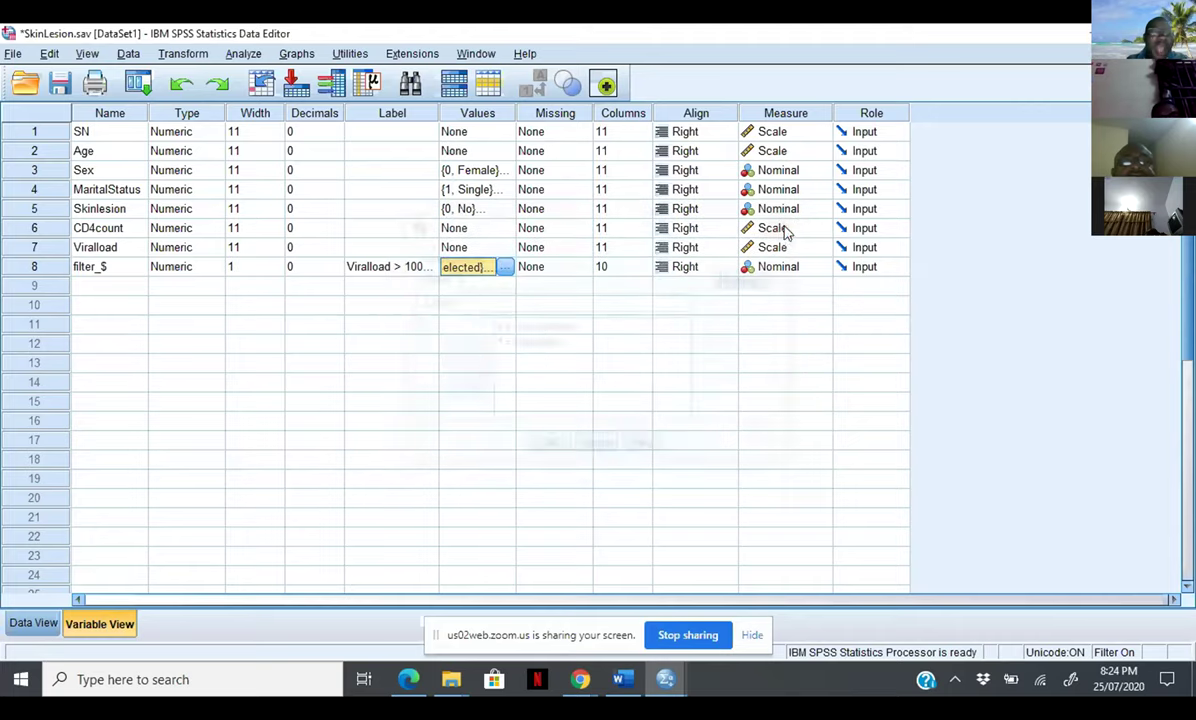
left_click(391, 271)
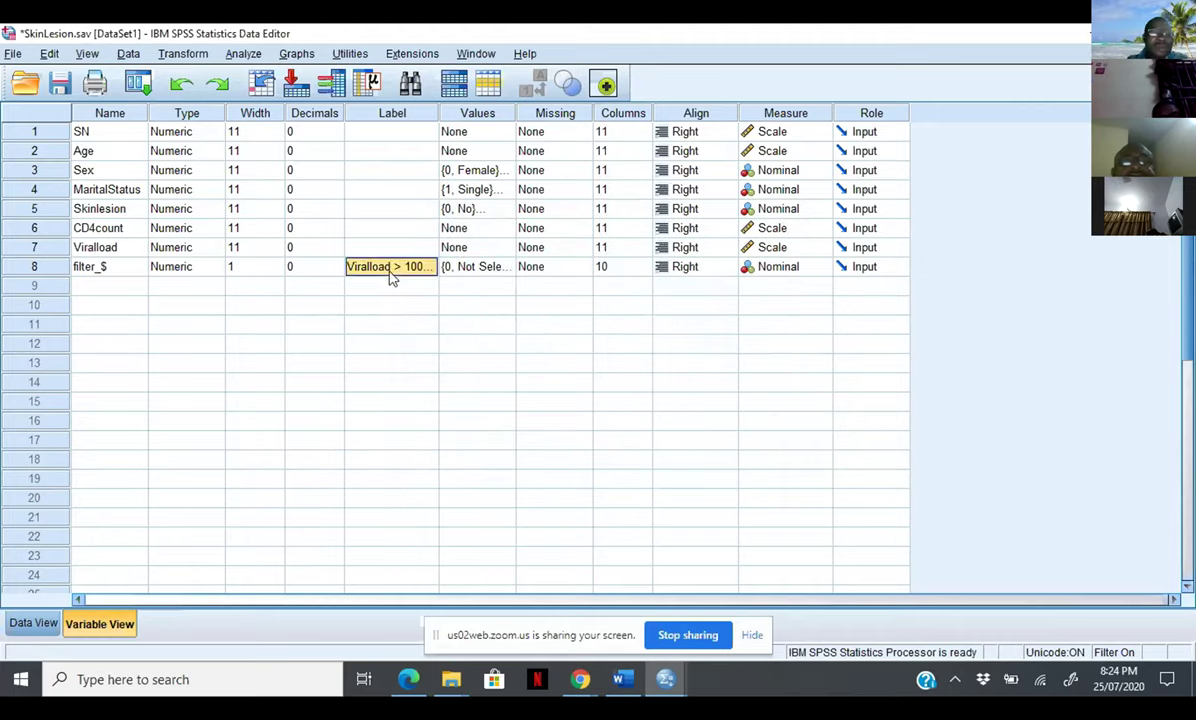
left_click(111, 267)
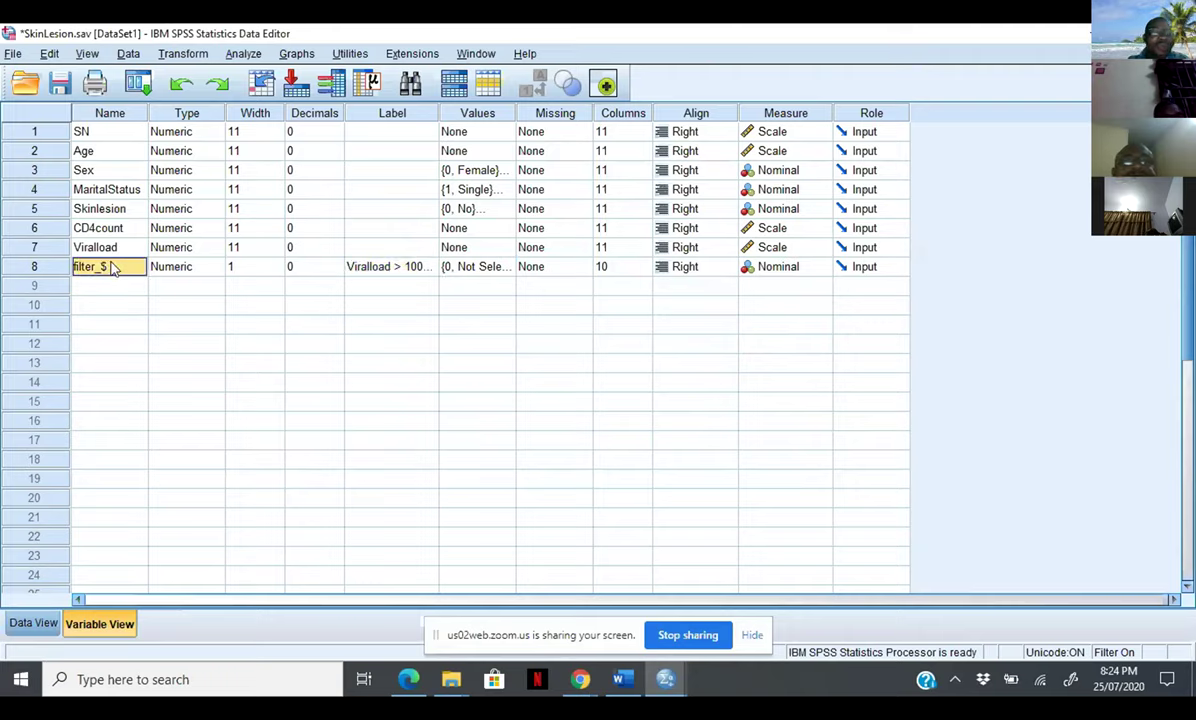
Rename the filter_$ variable as Highviraload and clear its variable label
type("Hi")
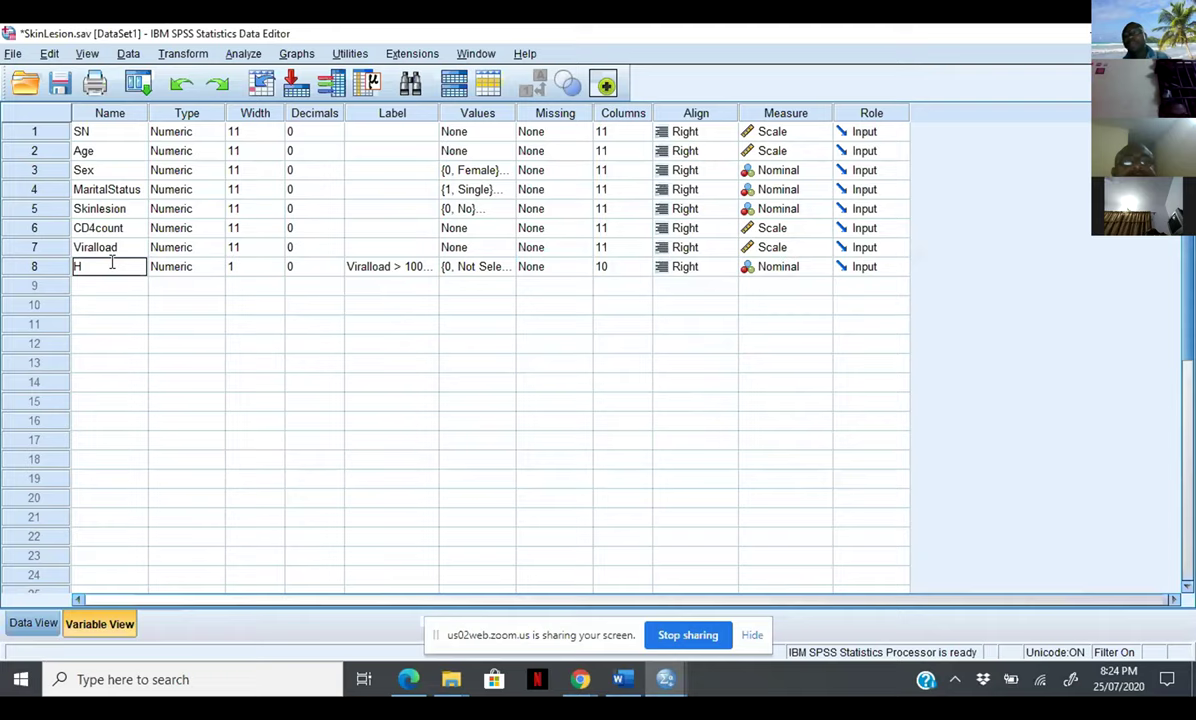
type("h")
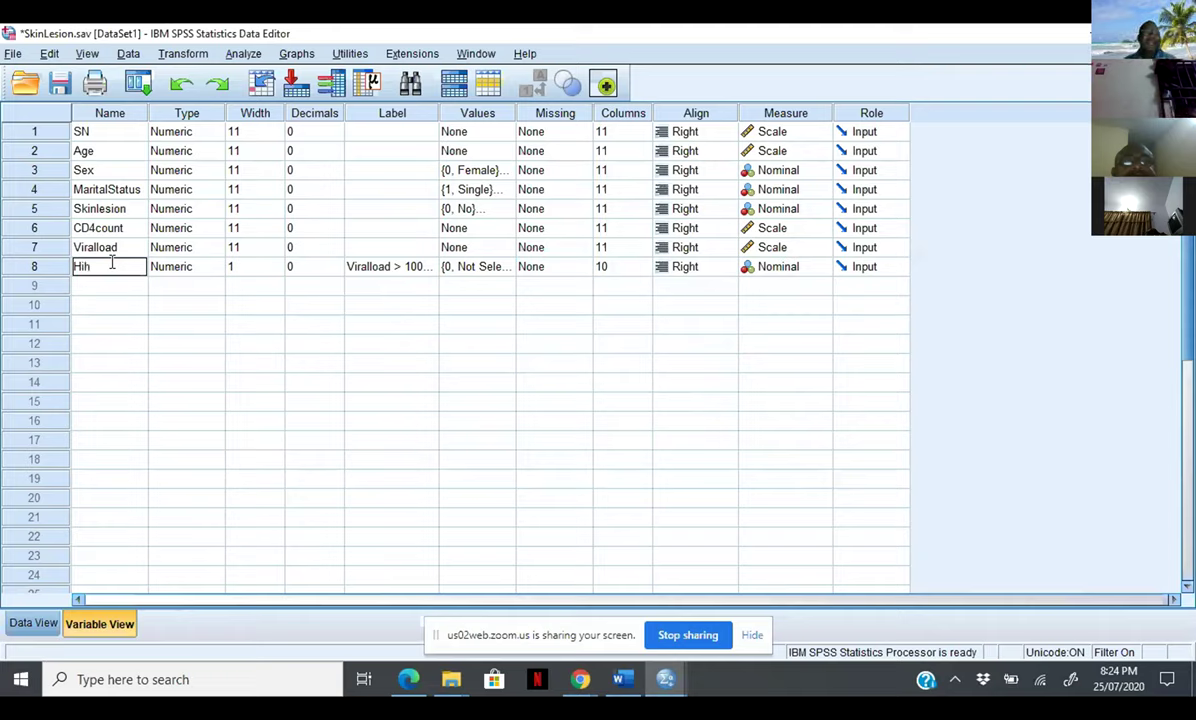
key("BackSpace")
type("ghv")
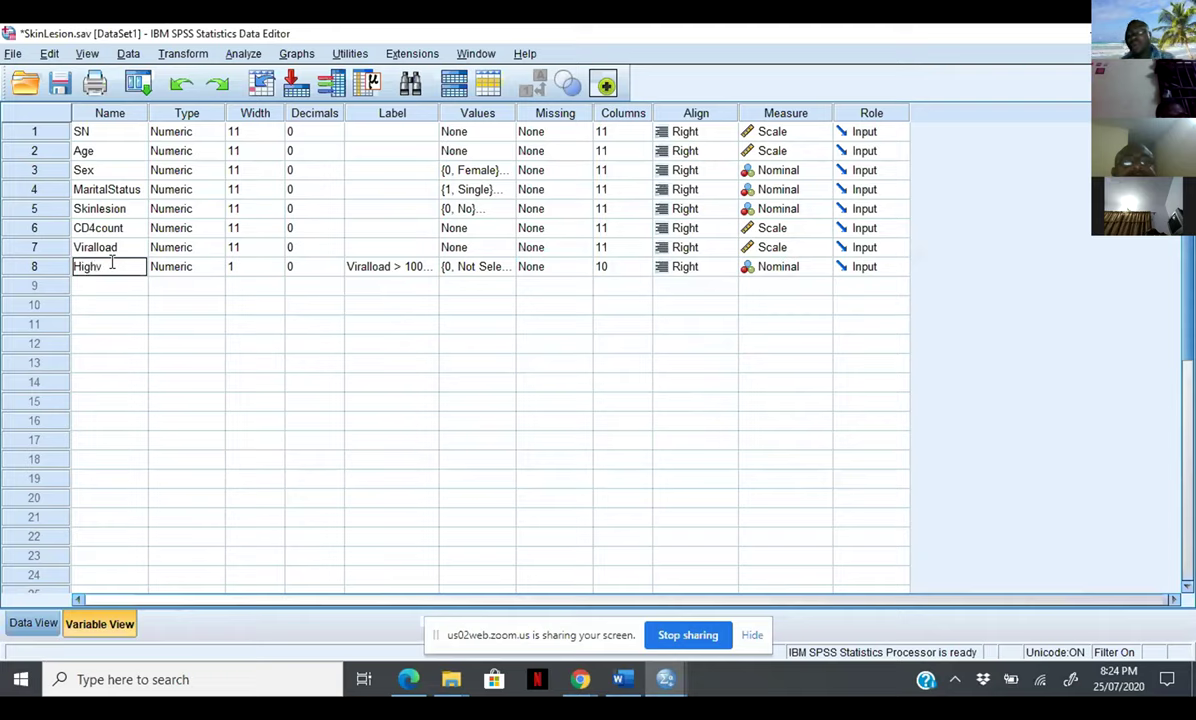
type("iraload")
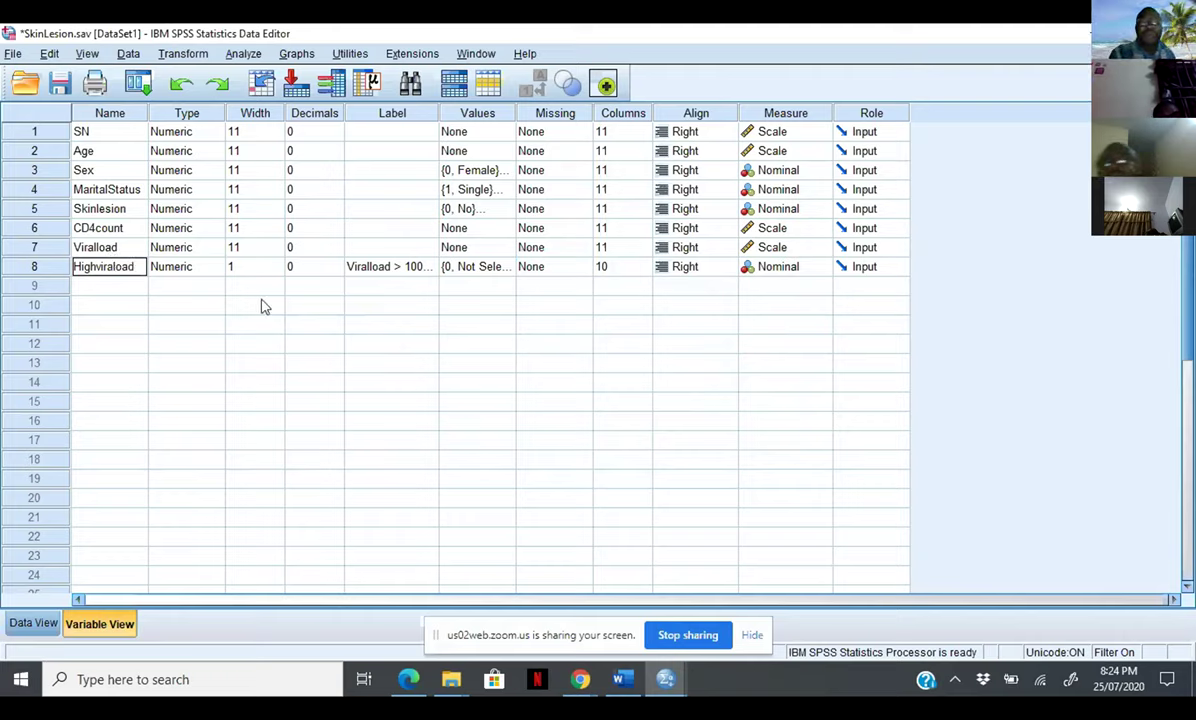
left_click(383, 273)
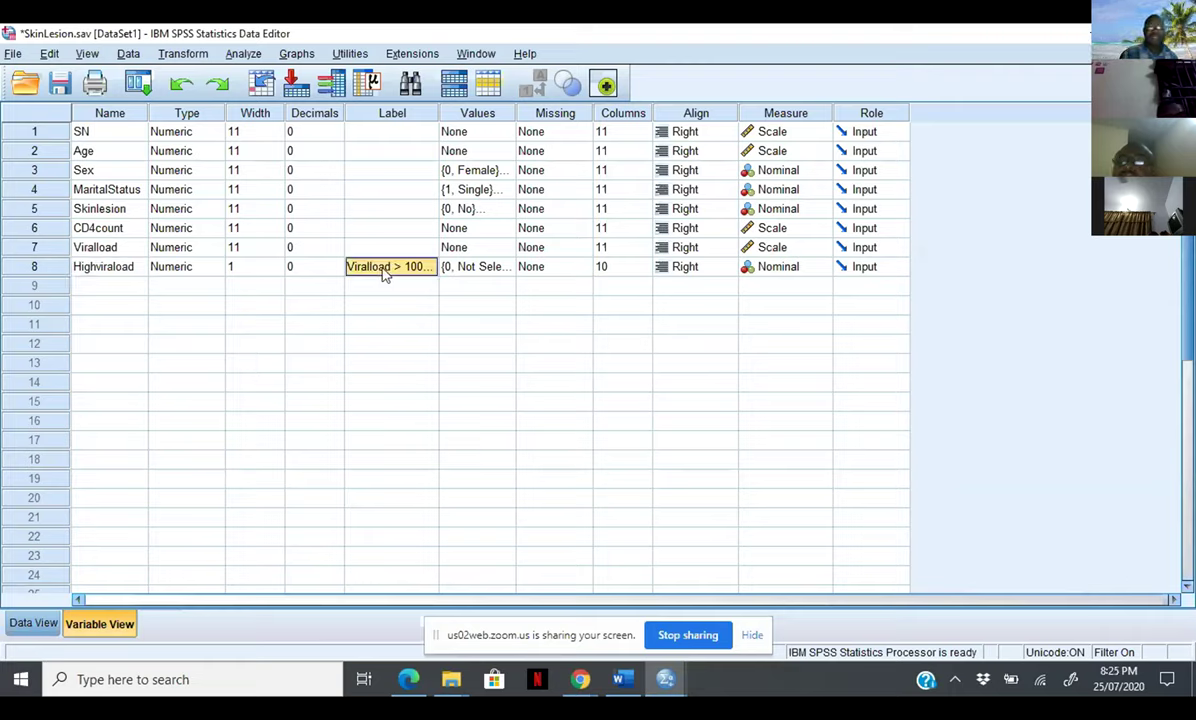
key("Delete")
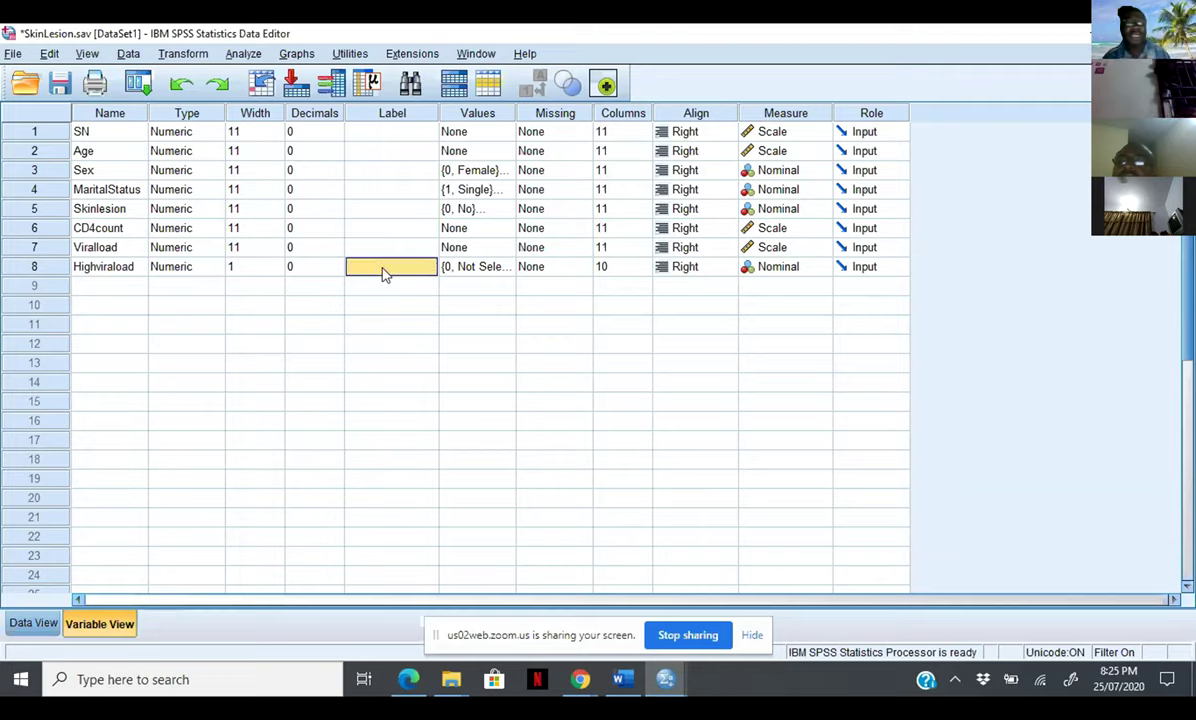
Open the value labels of Highviraload and relabel value 1 as Yes
left_click(495, 267)
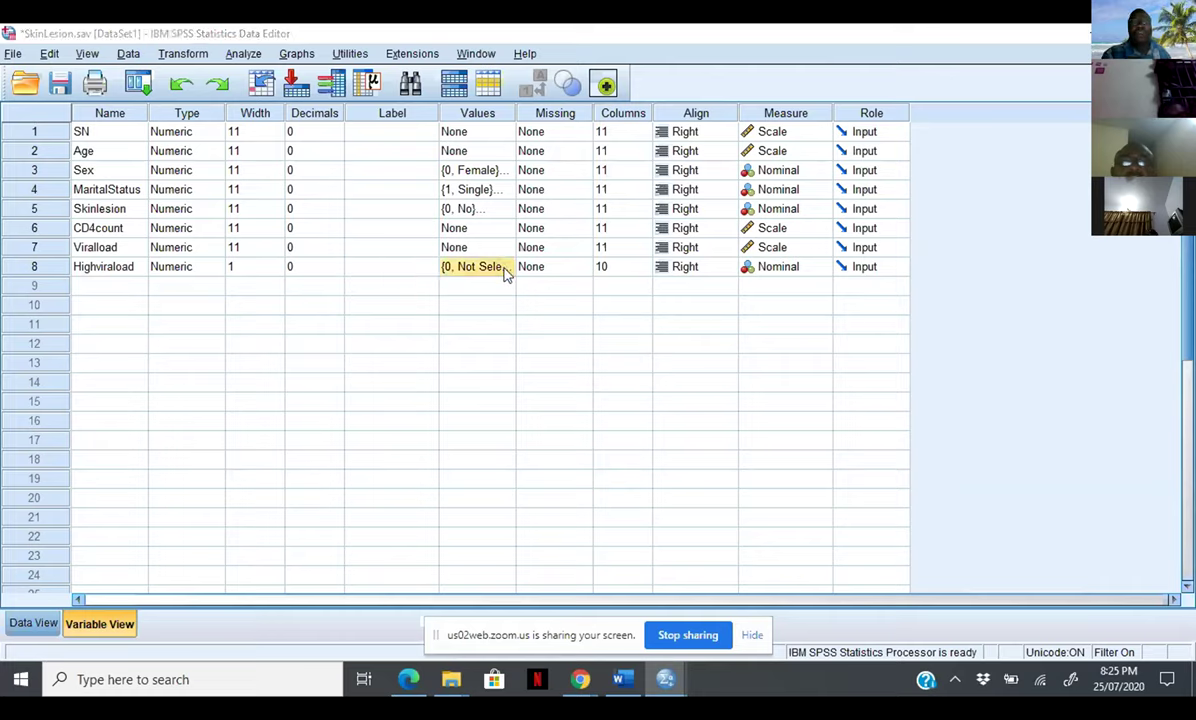
left_click(504, 268)
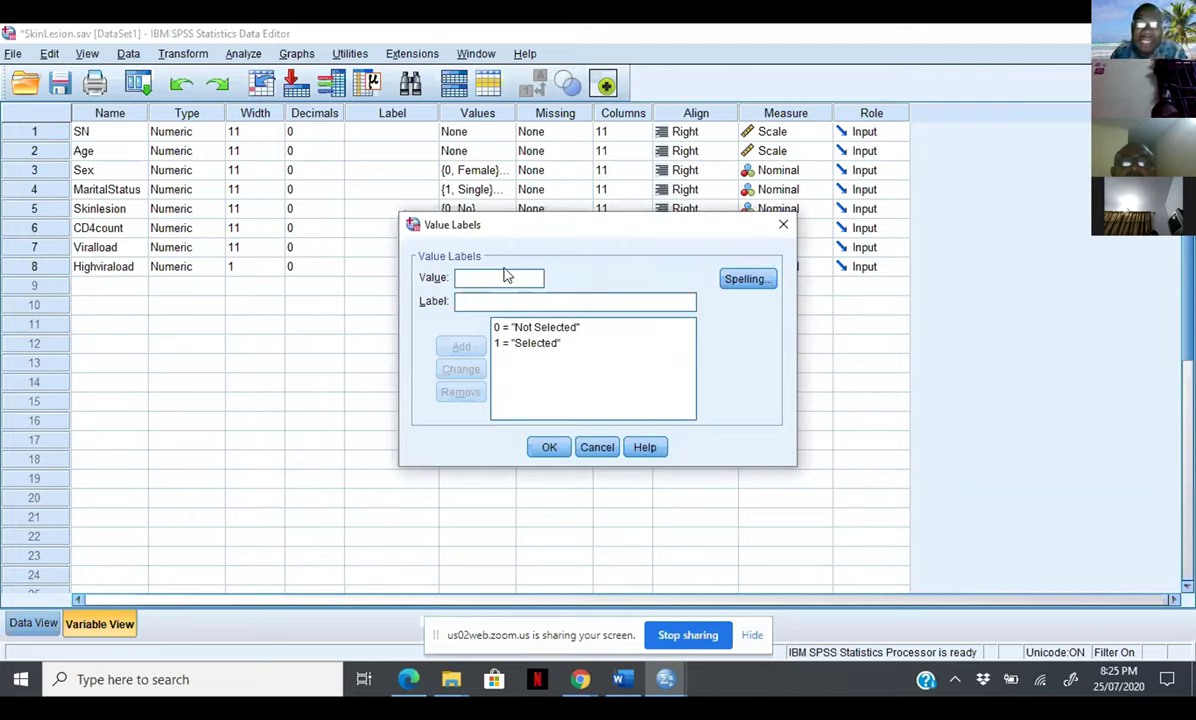
left_click(531, 344)
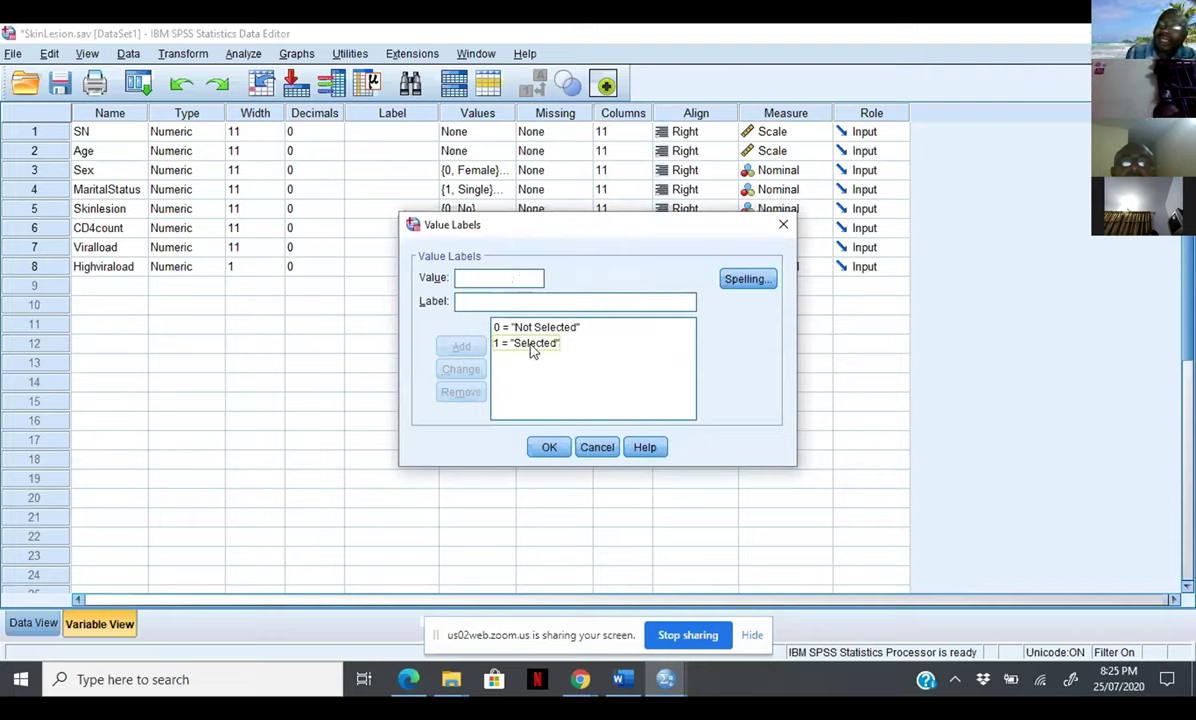
left_click(540, 328)
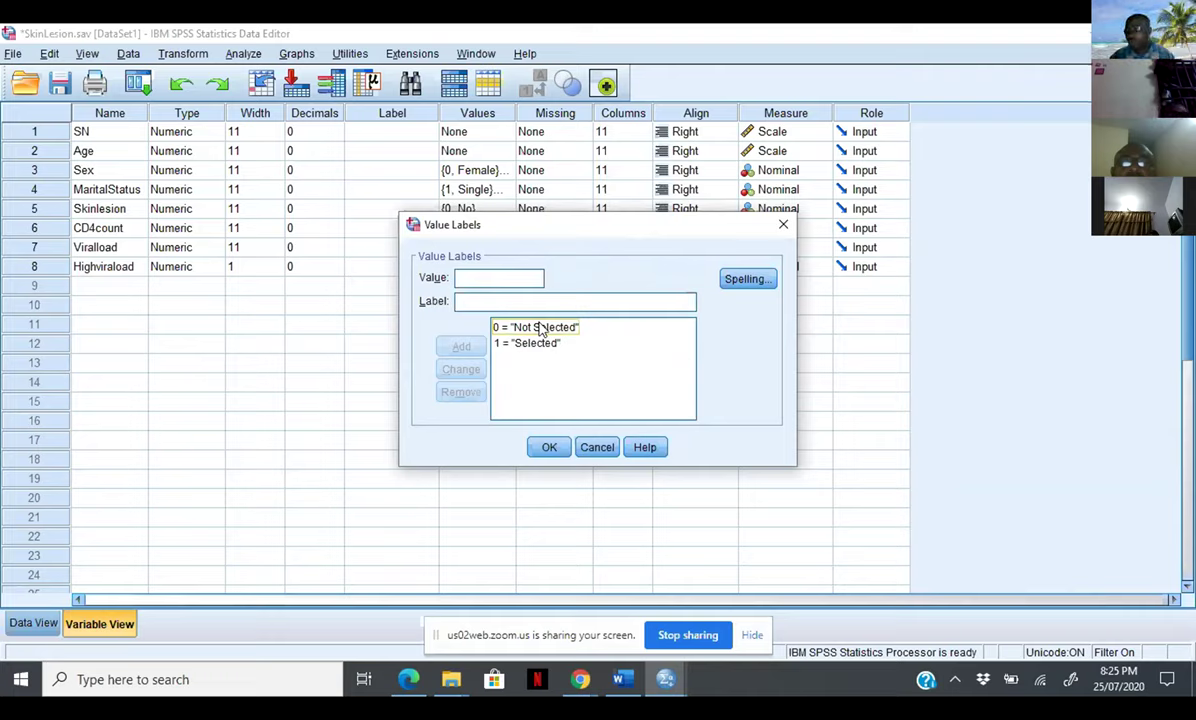
left_click(541, 345)
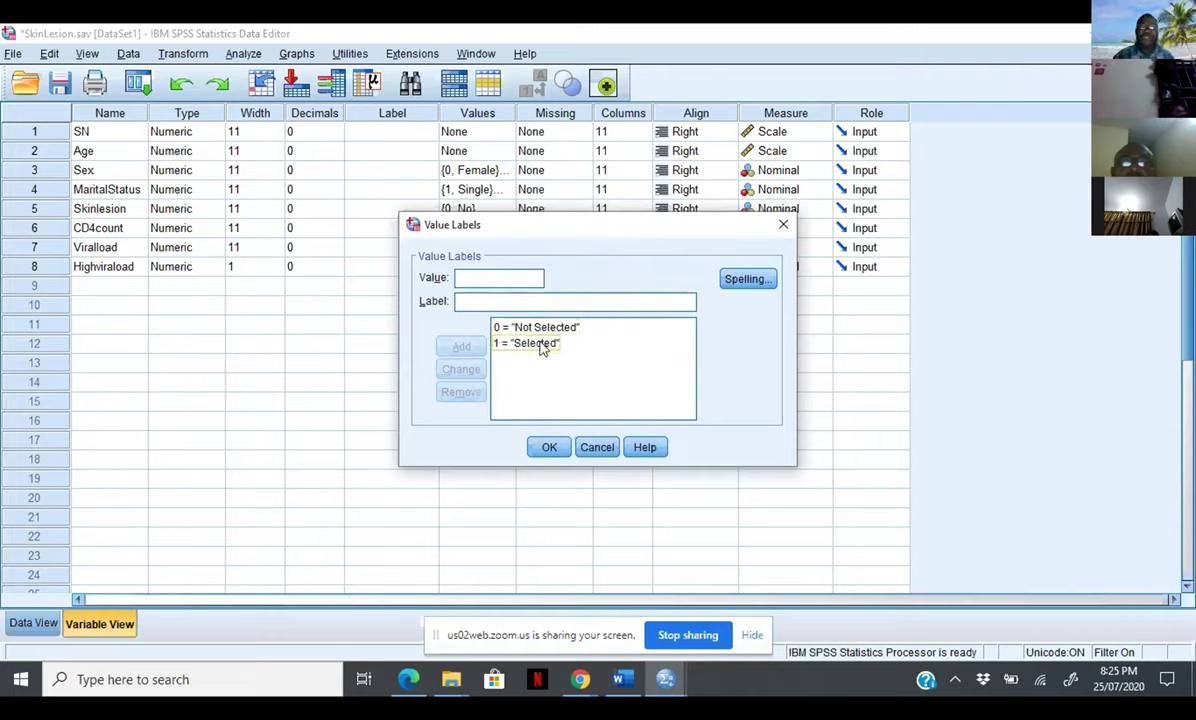
left_click(540, 345)
left_click(506, 304)
key("BackSpace")
key("BackSpace")
key("BackSpace")
key("BackSpace")
key("BackSpace")
key("BackSpace")
key("BackSpace")
key("BackSpace")
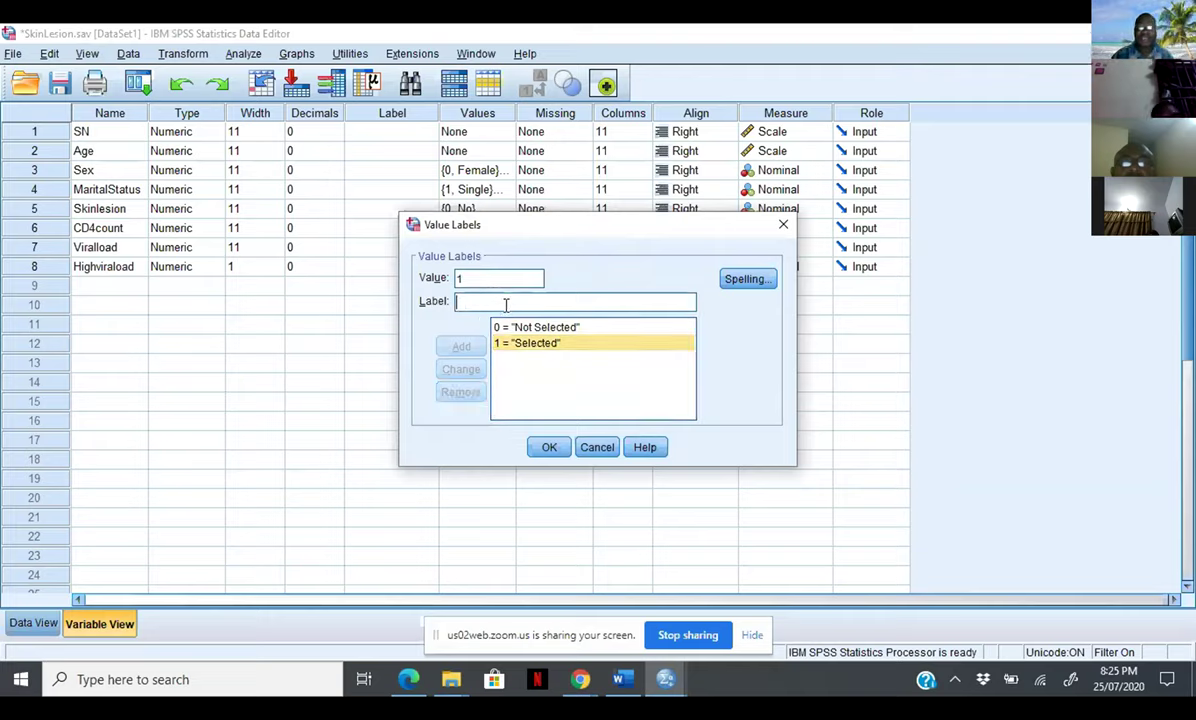
type("Yes")
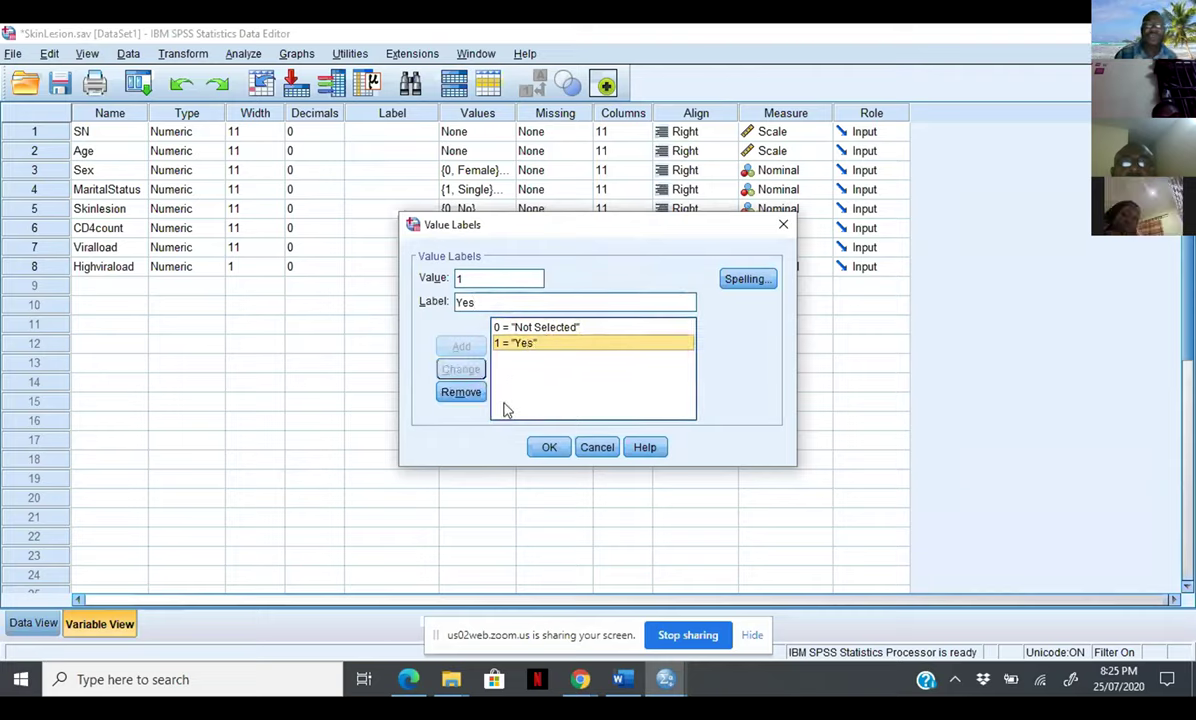
Relabel value 0 of Highviraload as No and apply the value labels
left_click(507, 327)
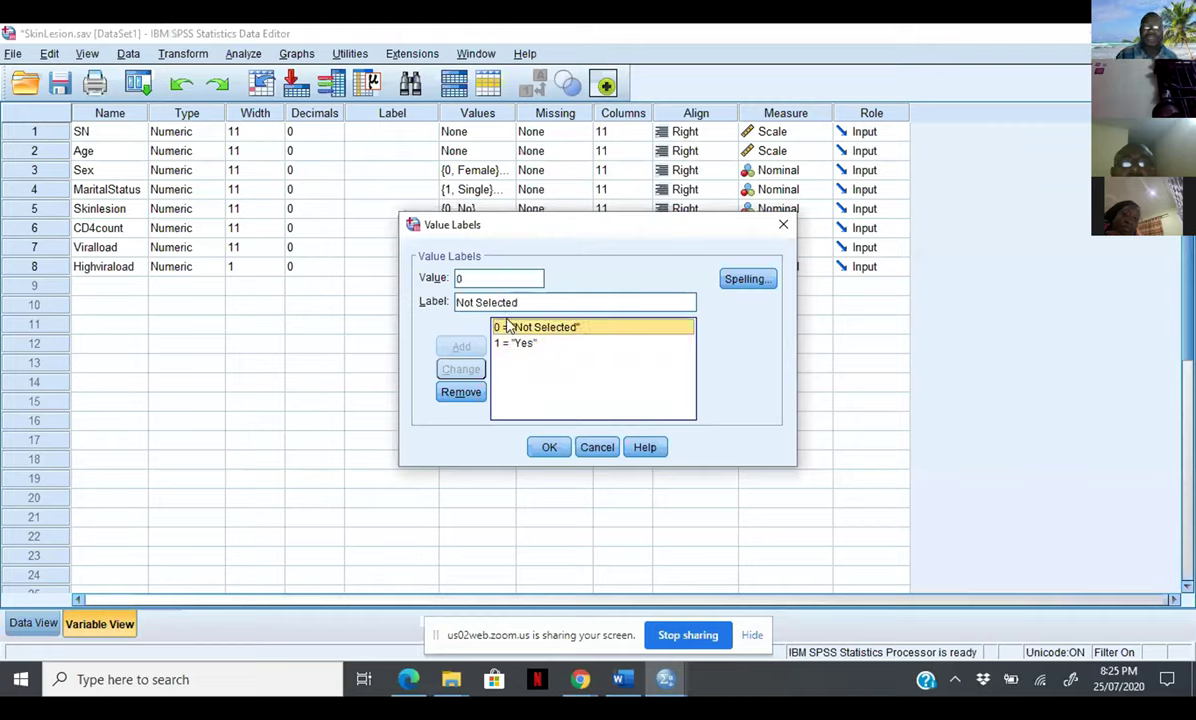
left_click(517, 303)
key("BackSpace")
key("BackSpace")
key("BackSpace")
key("BackSpace")
key("BackSpace")
key("BackSpace")
key("BackSpace")
key("BackSpace")
key("BackSpace")
key("BackSpace")
key("BackSpace")
key("BackSpace")
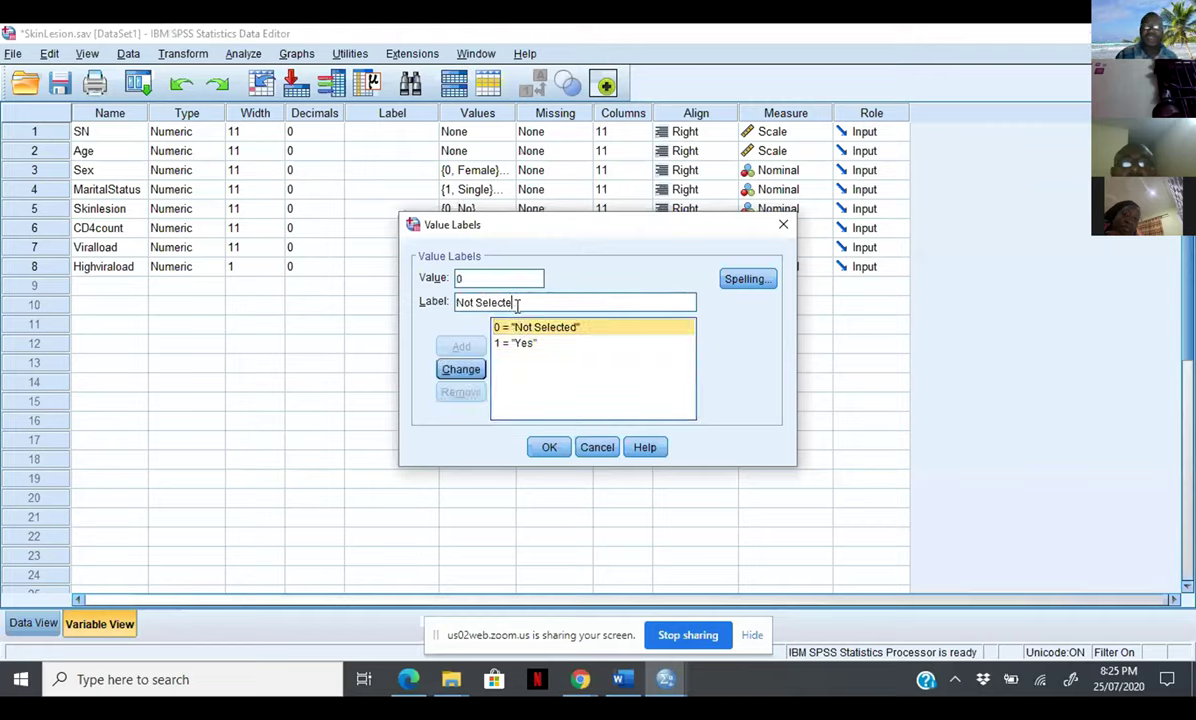
type("No")
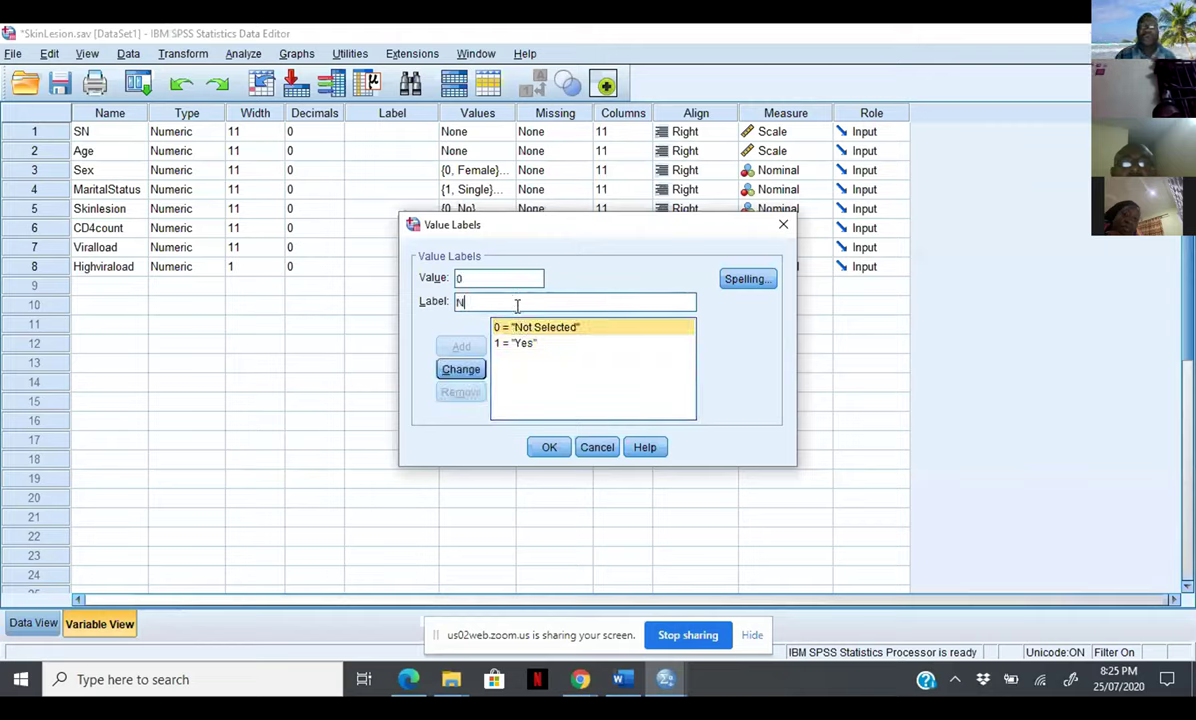
left_click(461, 369)
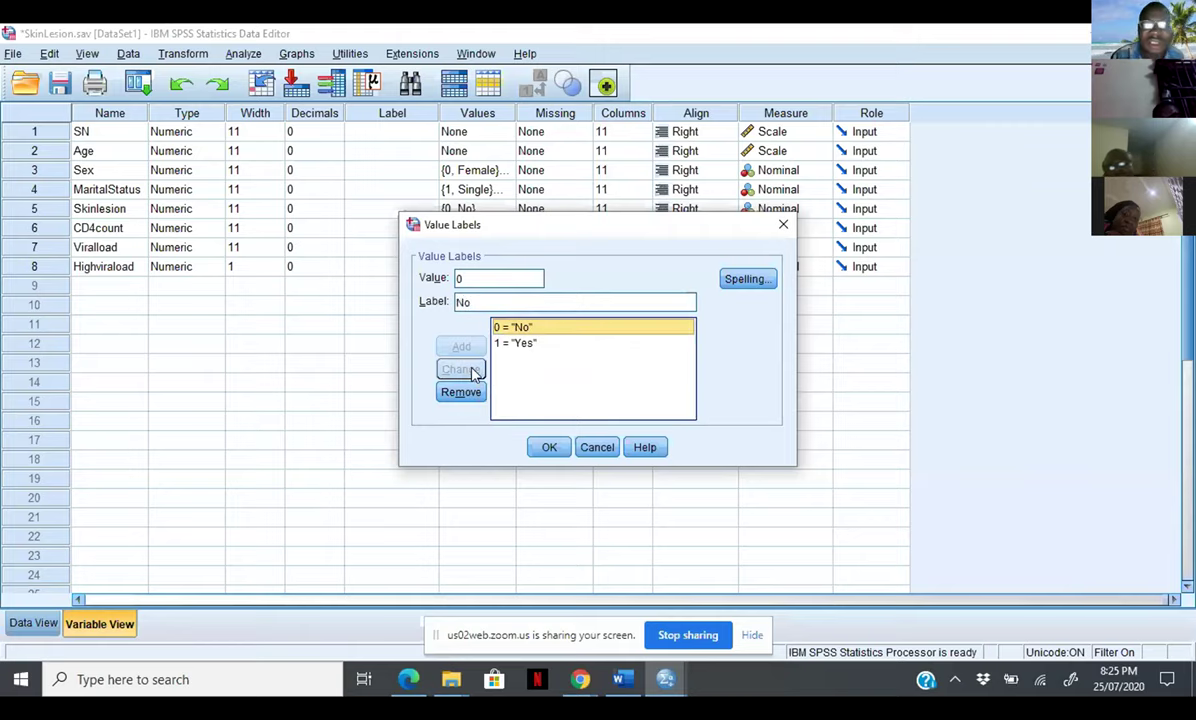
left_click(551, 449)
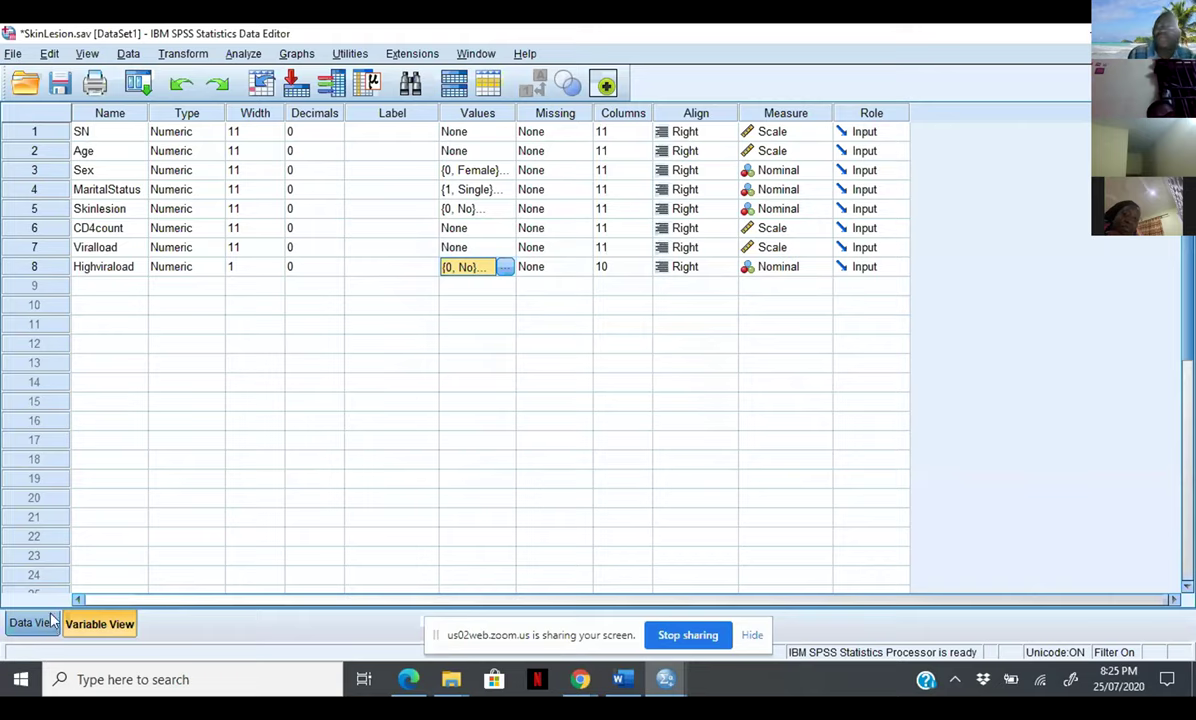
Turn off the case filter by setting Select Cases to all cases
left_click(127, 54)
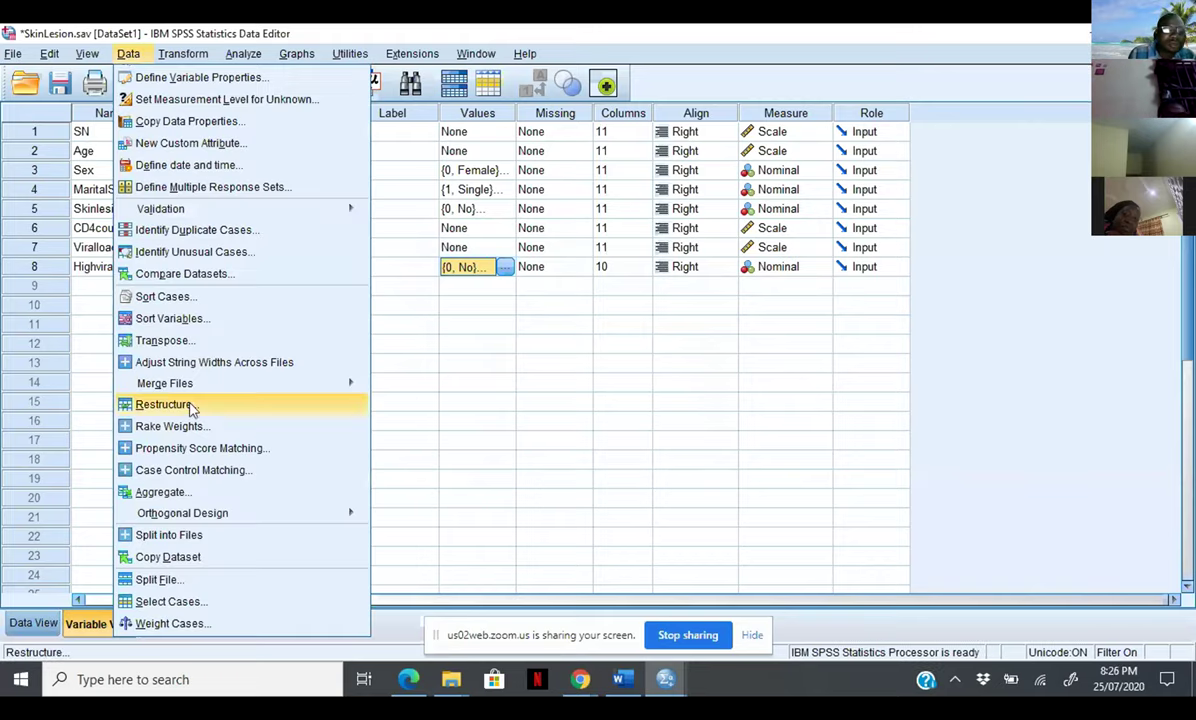
left_click(170, 601)
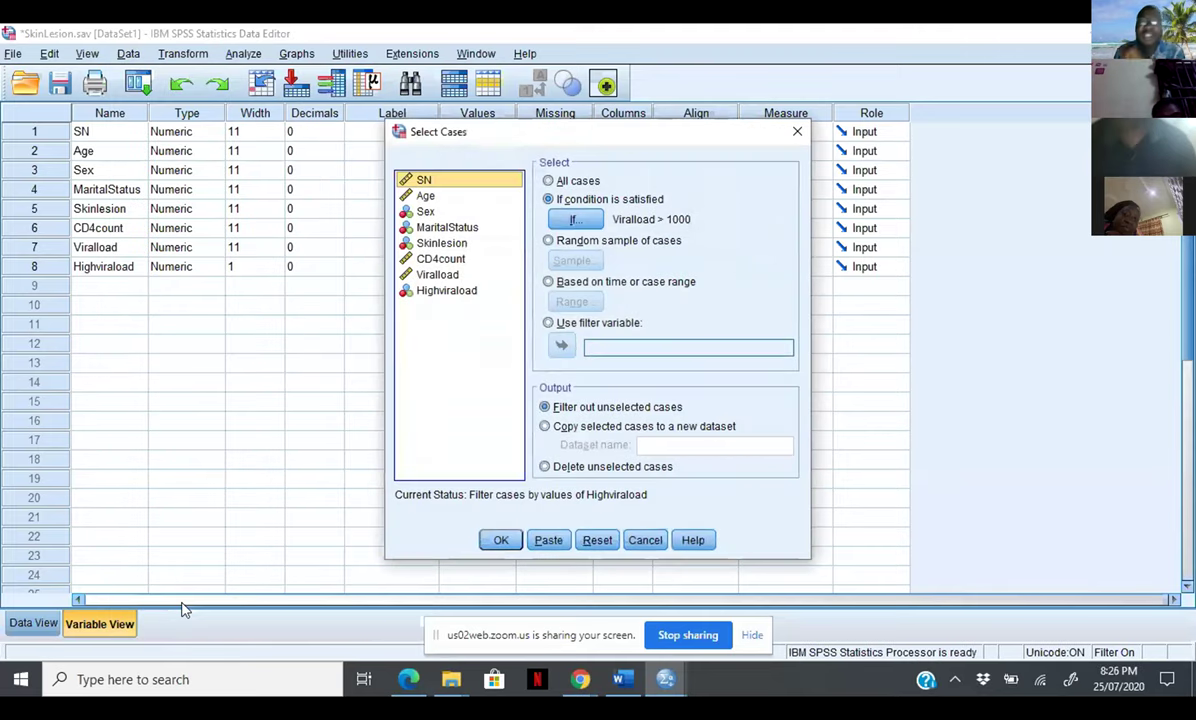
left_click(548, 181)
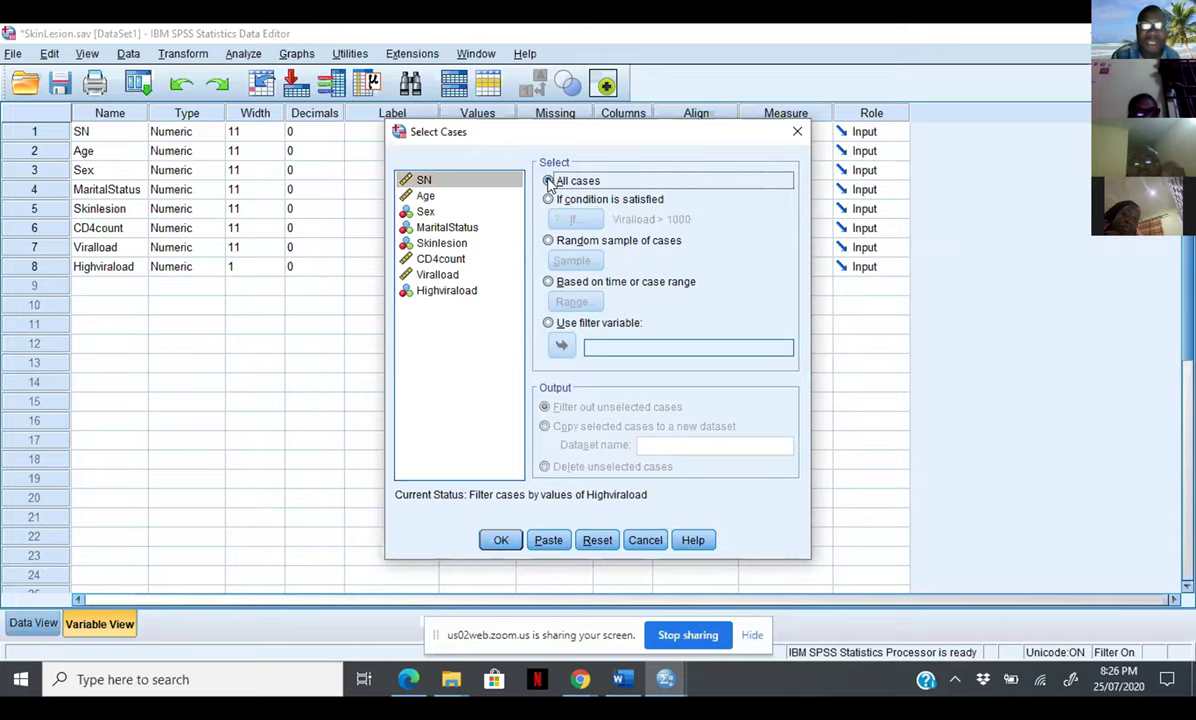
left_click(498, 539)
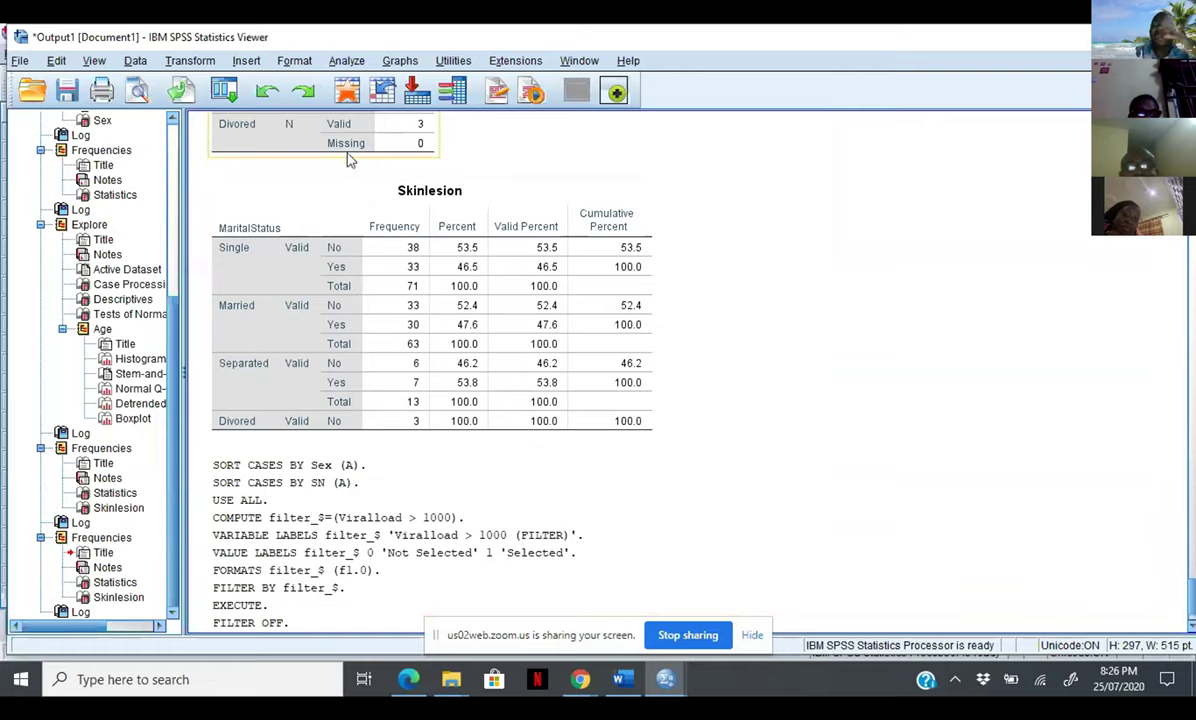
Run Frequencies with Highviraload in place of Skinlesion and view the resulting frequency table
left_click(346, 61)
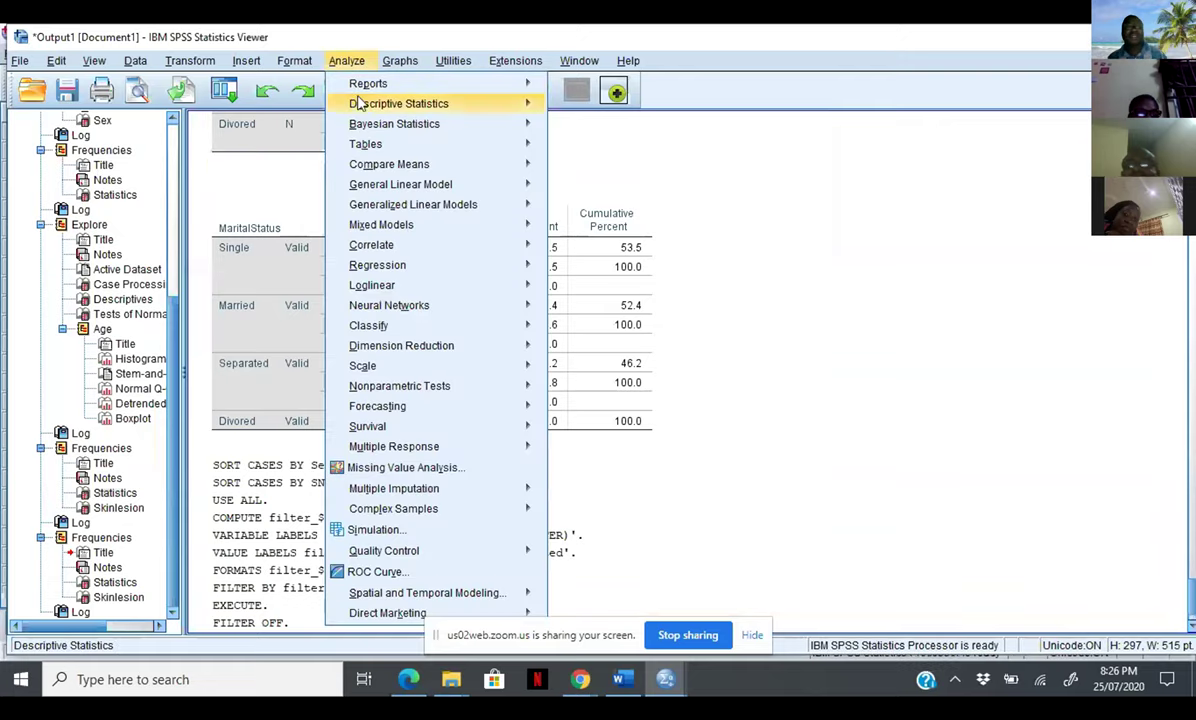
mouse_move(340, 103)
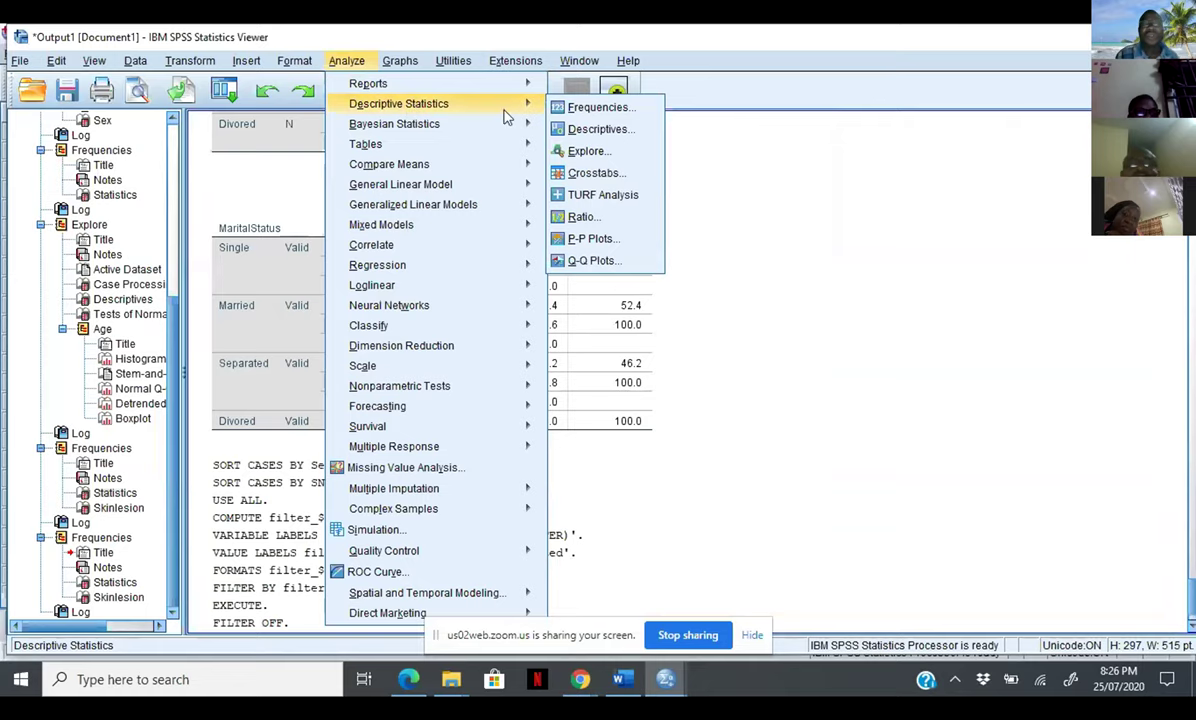
left_click(598, 107)
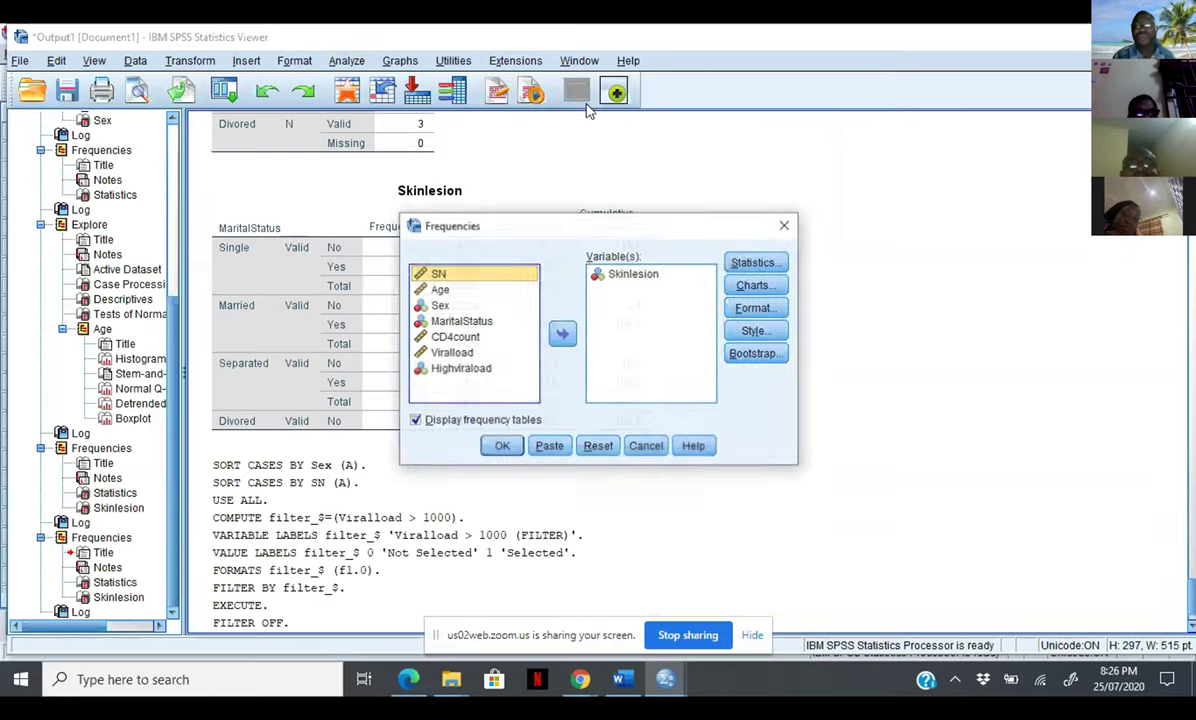
left_click(645, 274)
left_click(563, 336)
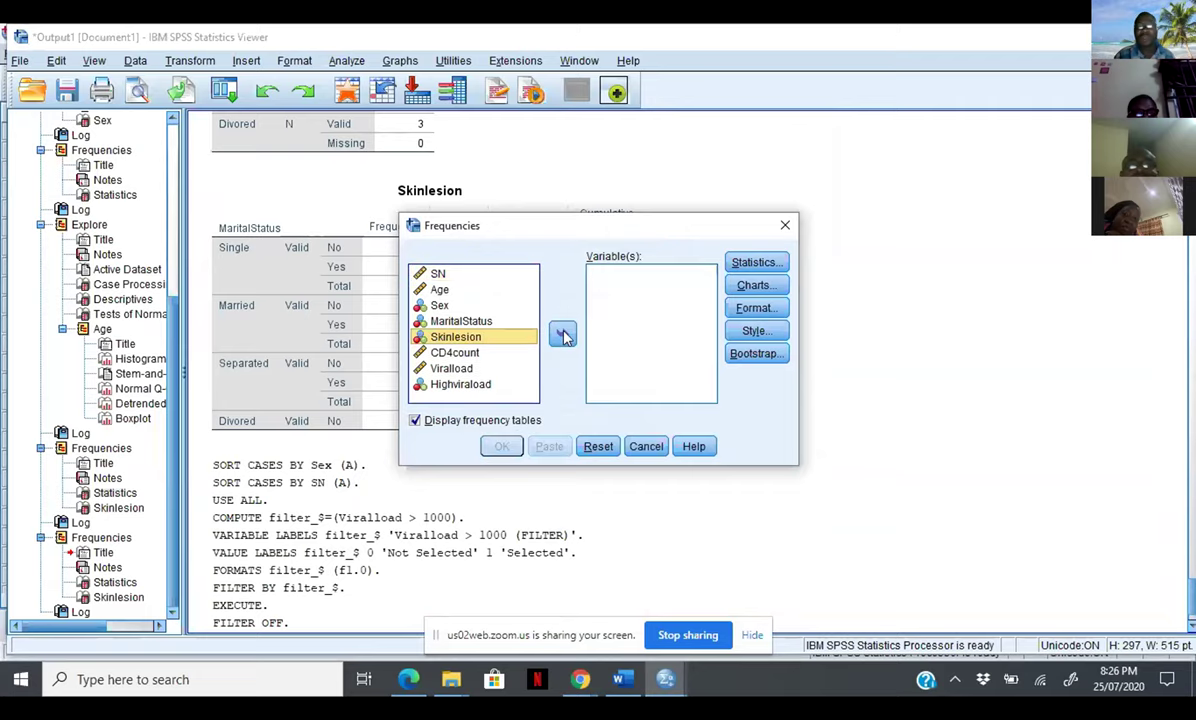
left_click(482, 388)
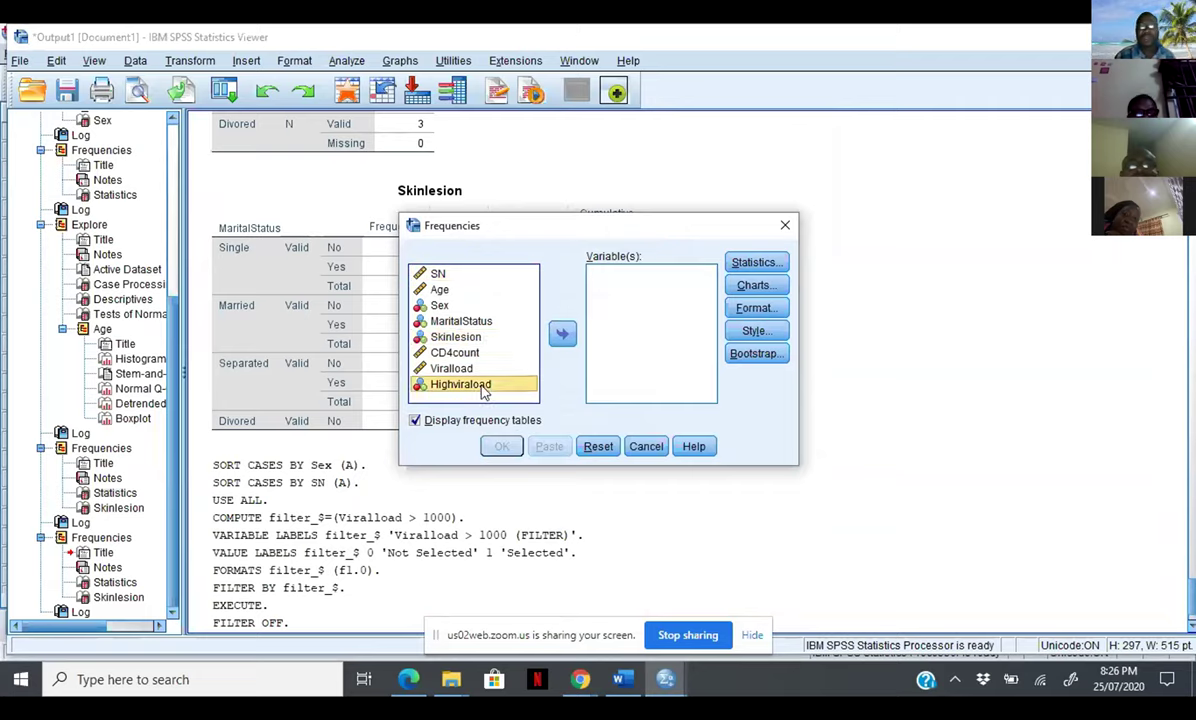
left_click(562, 333)
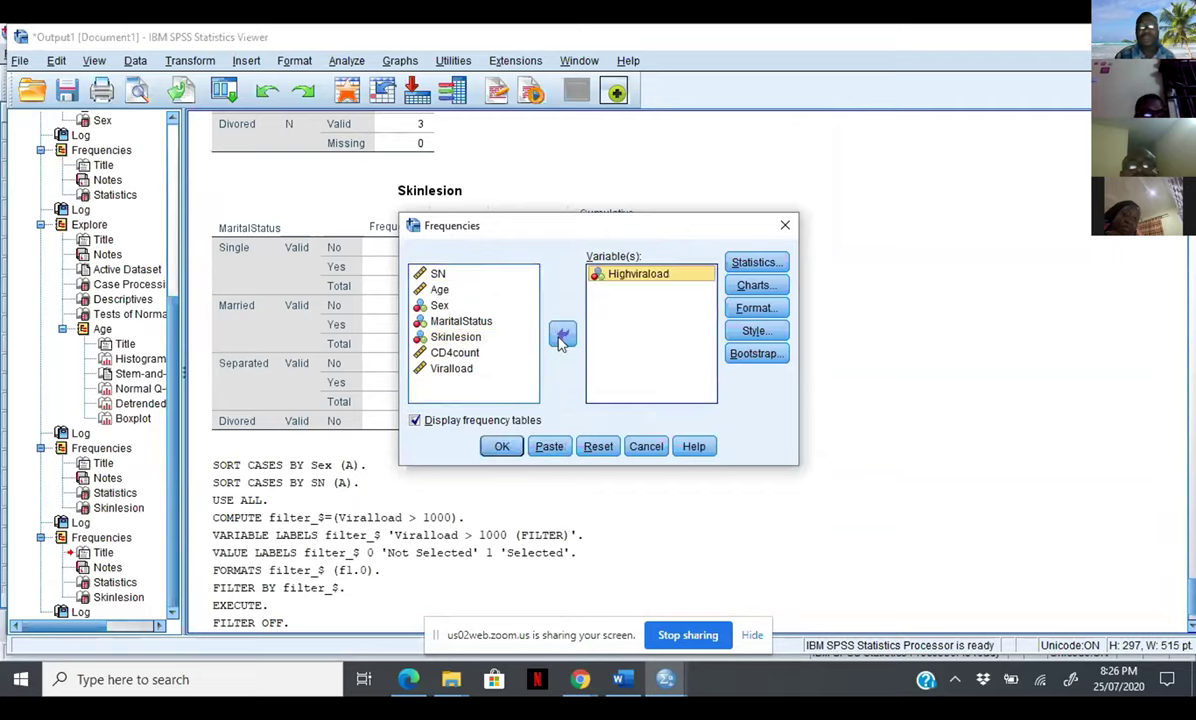
left_click(503, 447)
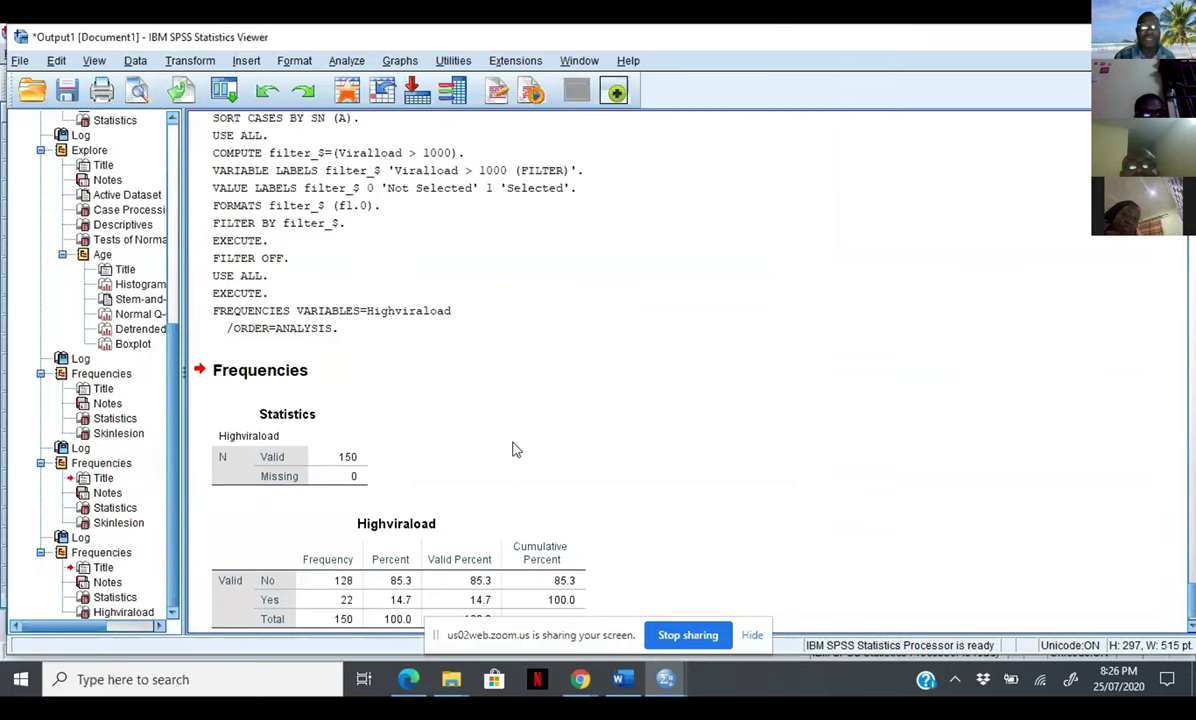
left_click(1190, 627)
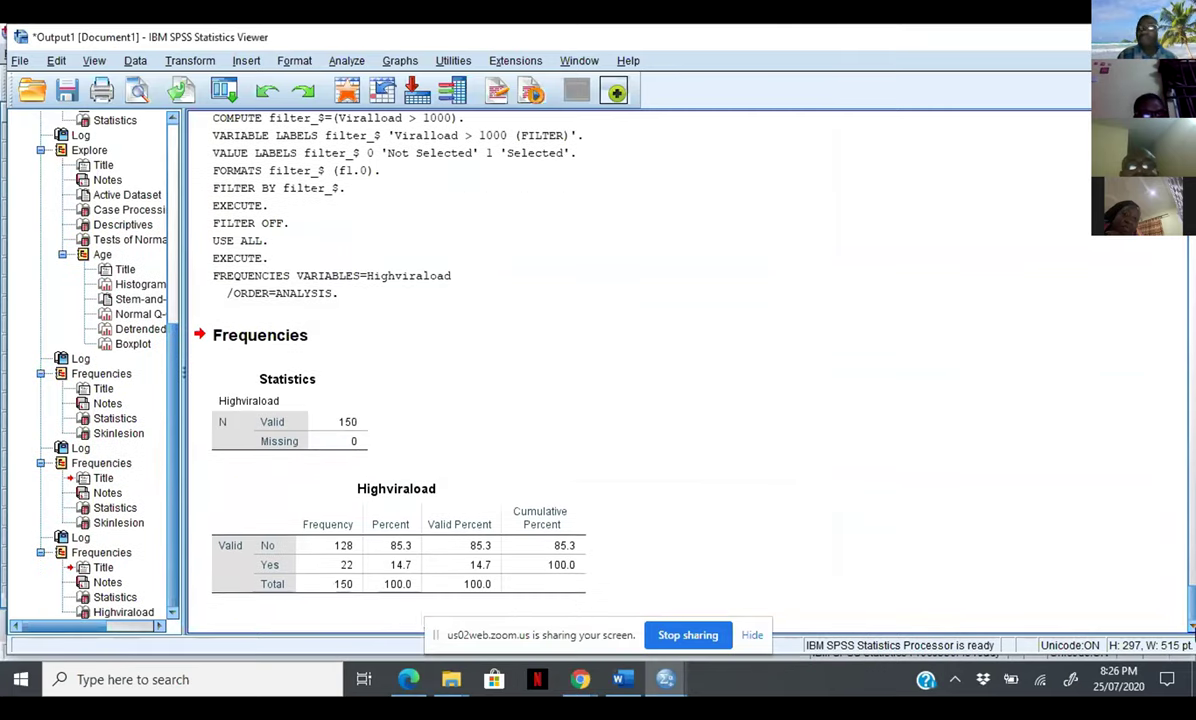
left_click(577, 565)
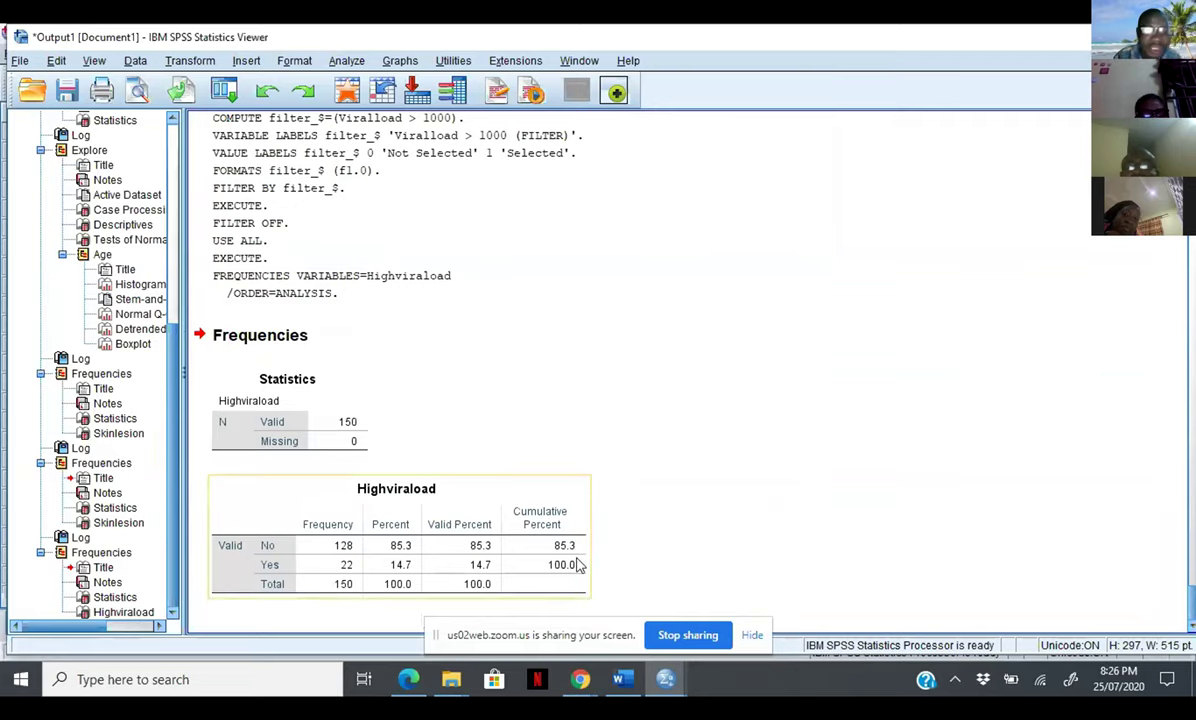
left_click(577, 565)
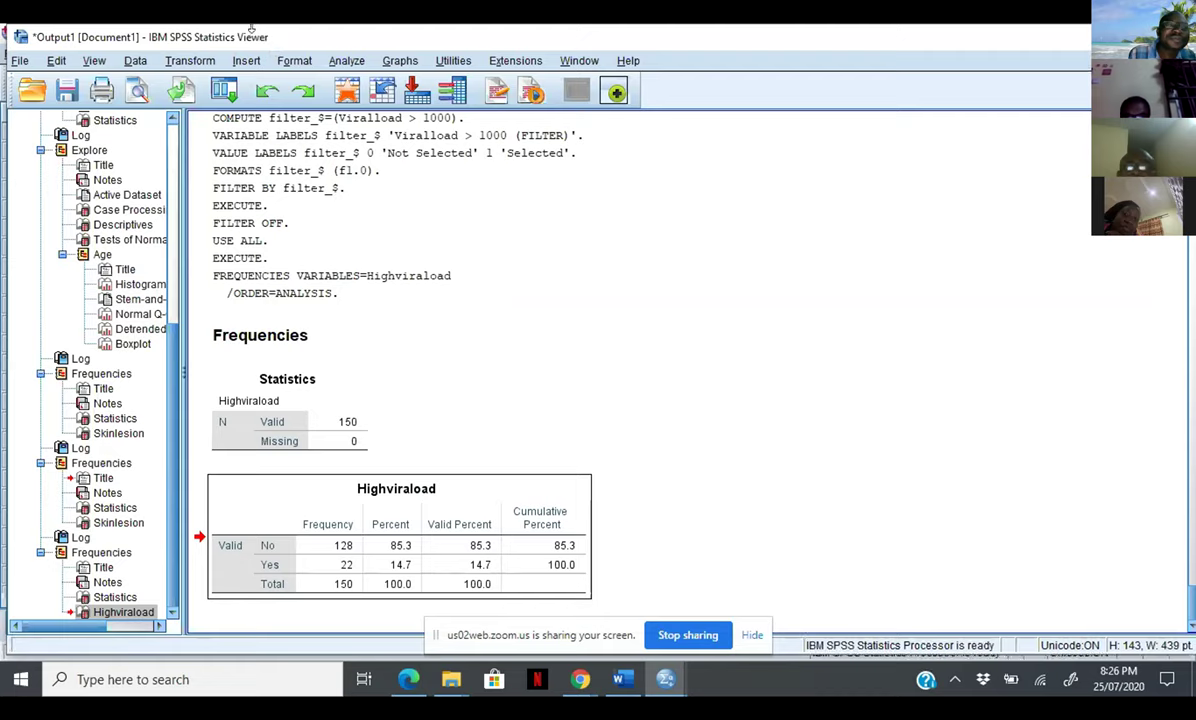
Split the file to compare groups based on Highviraload instead of MaritalStatus, sorting the file by the grouping variable
left_click(135, 61)
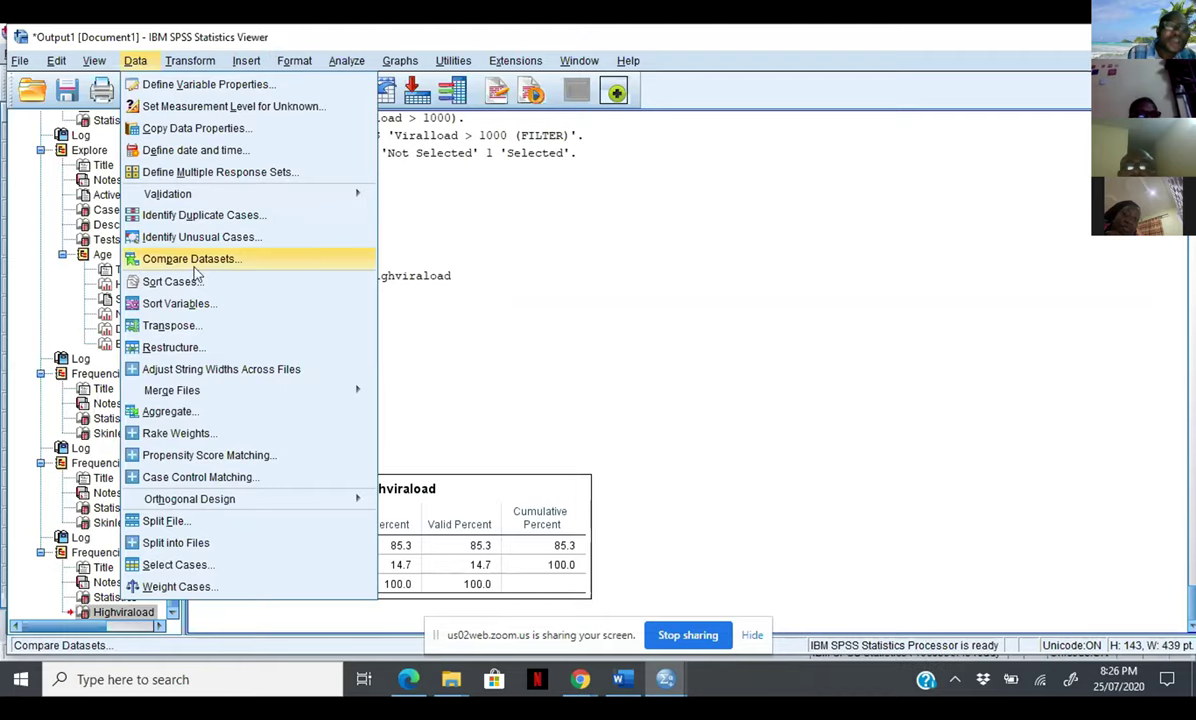
left_click(232, 528)
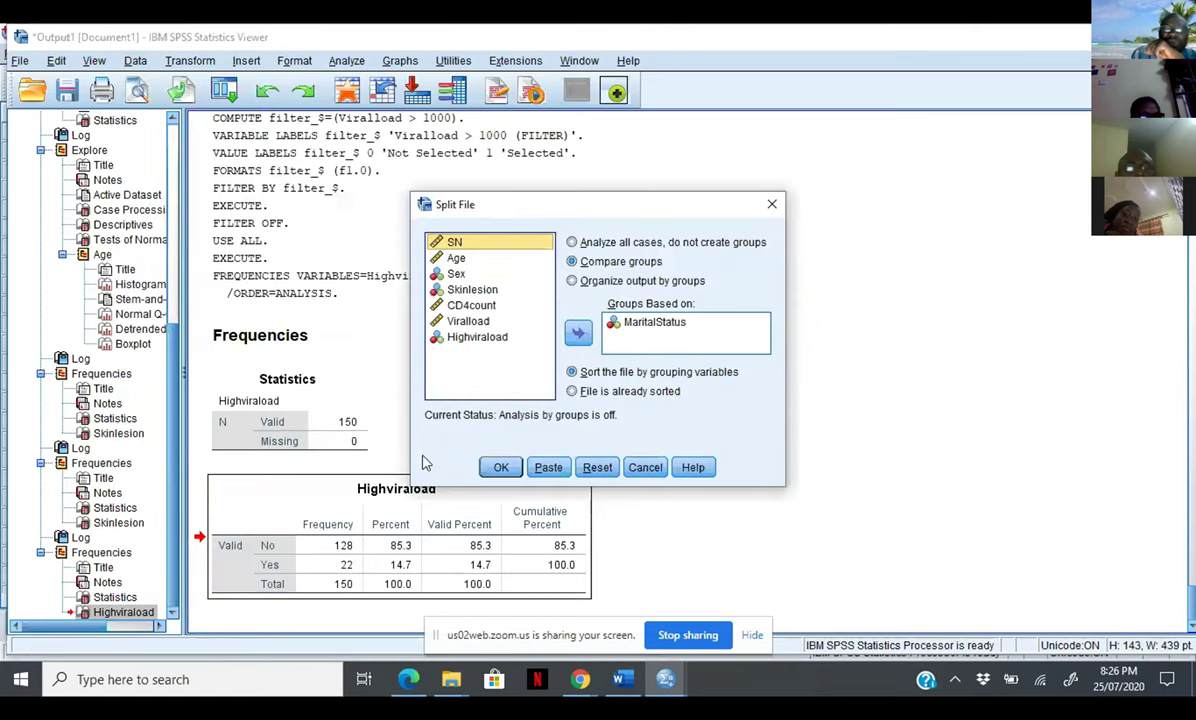
left_click(640, 324)
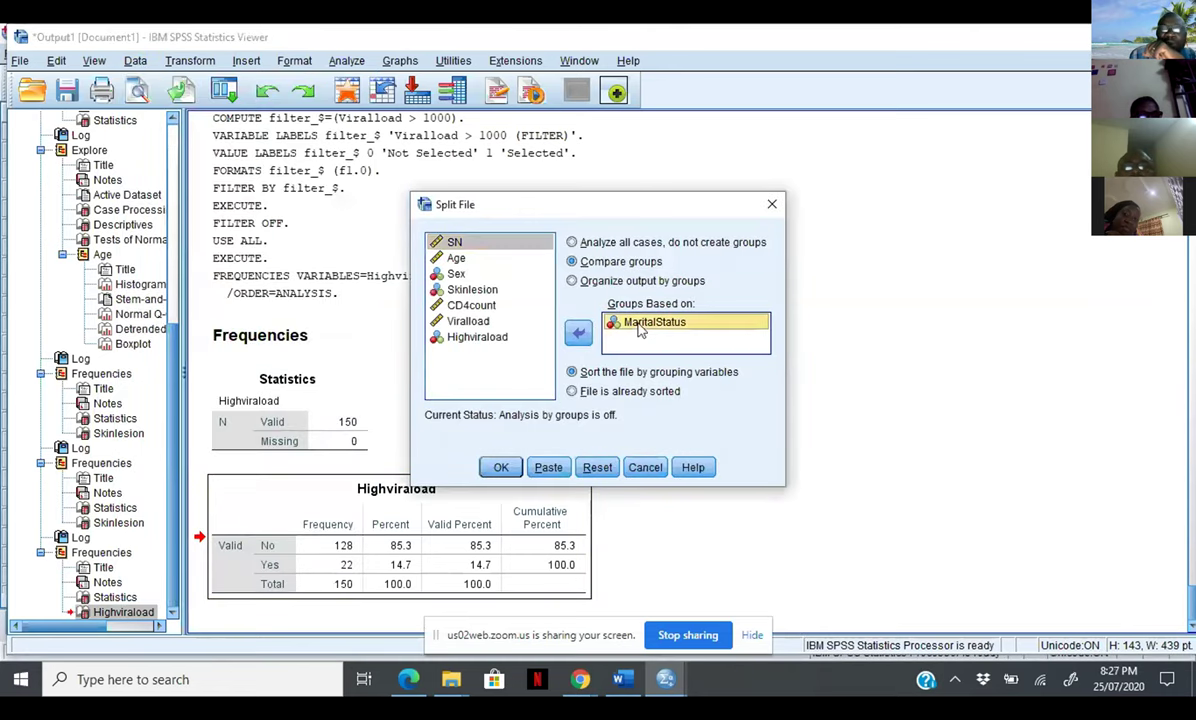
left_click(578, 332)
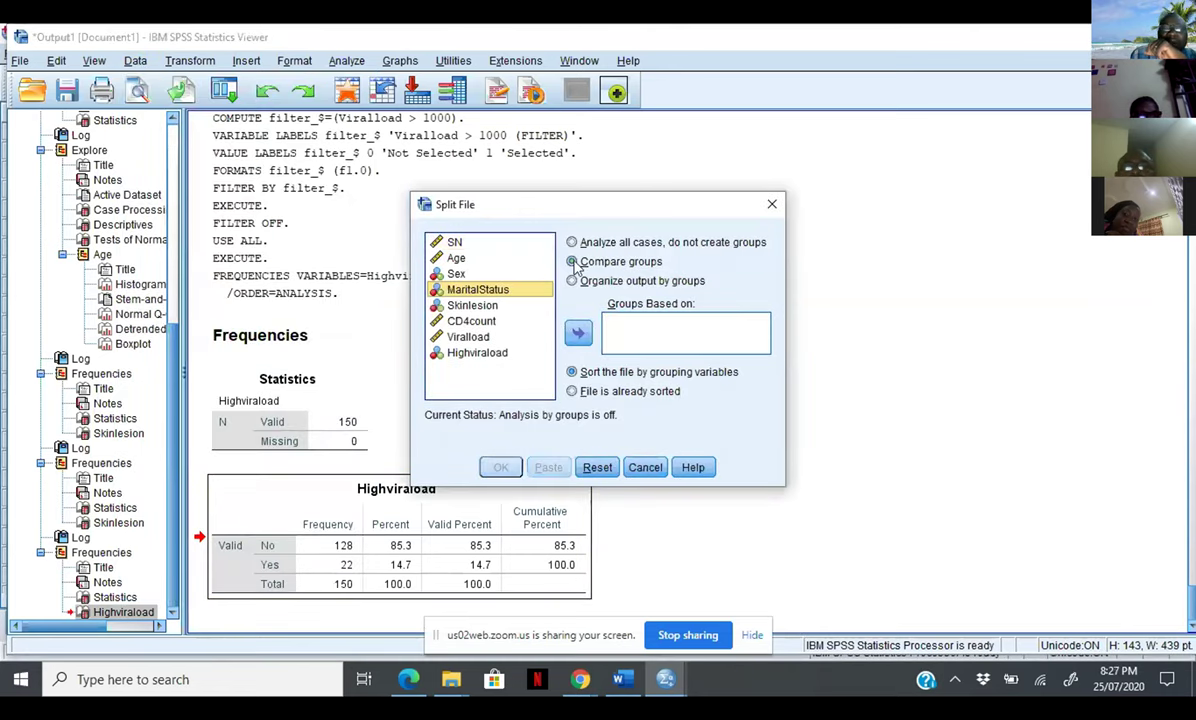
left_click(478, 353)
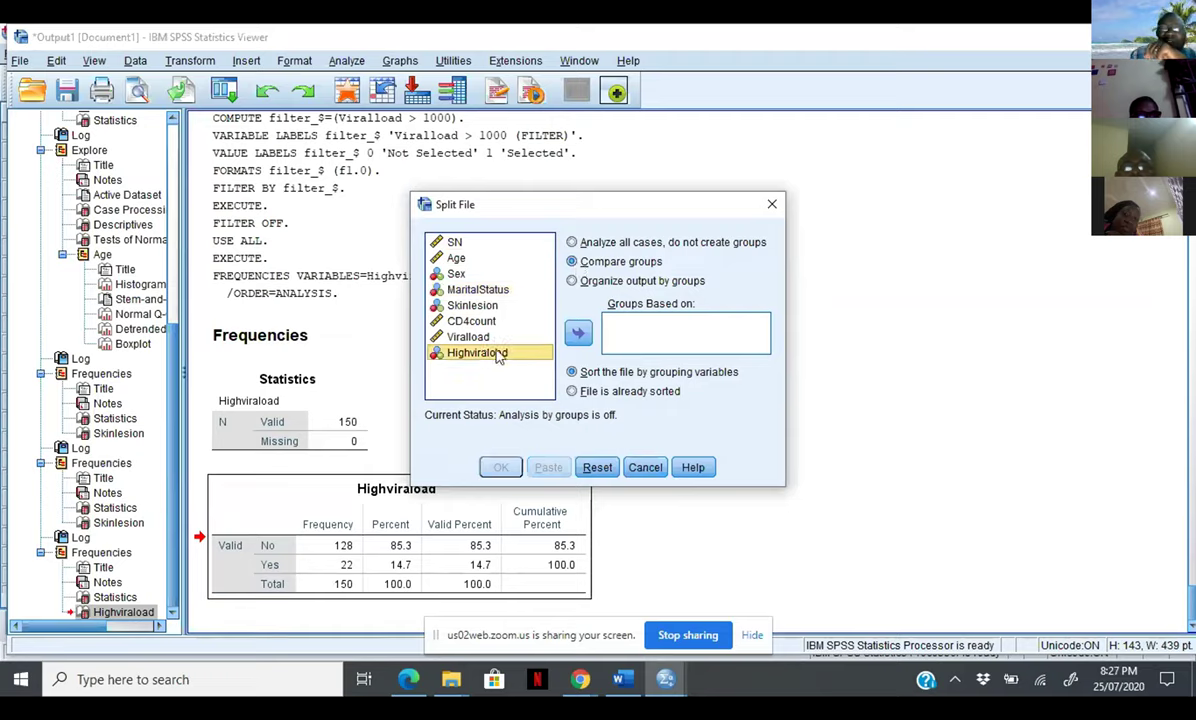
left_click(579, 334)
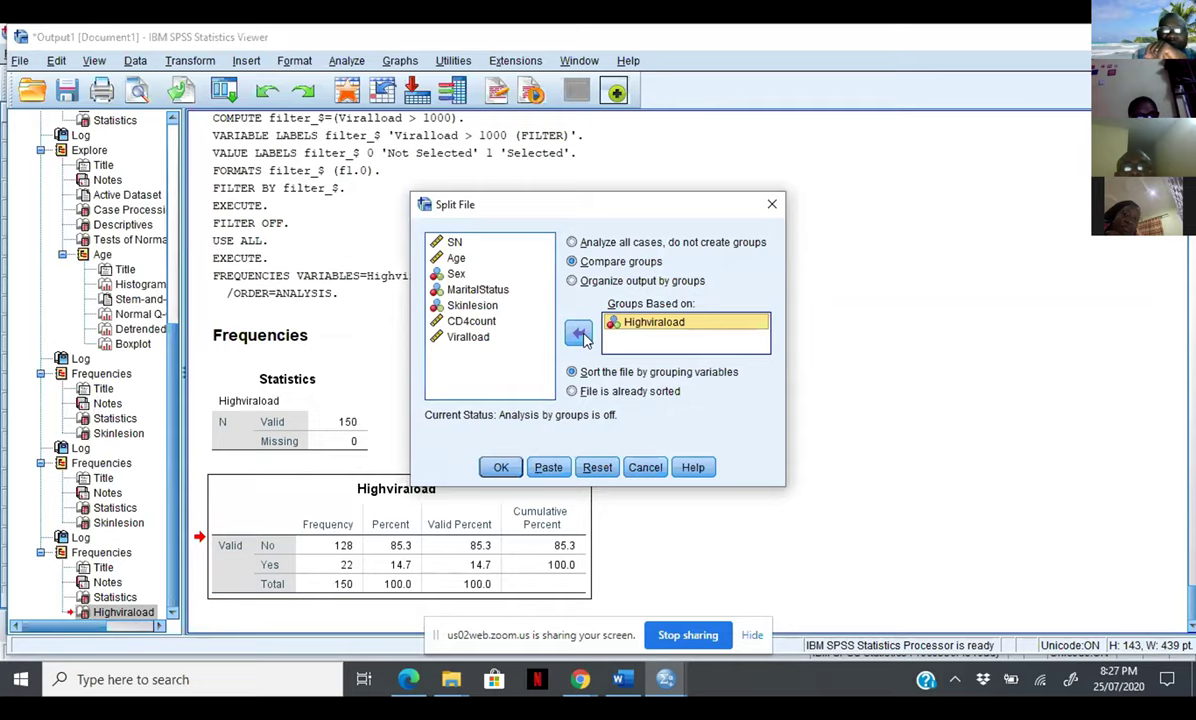
left_click(500, 467)
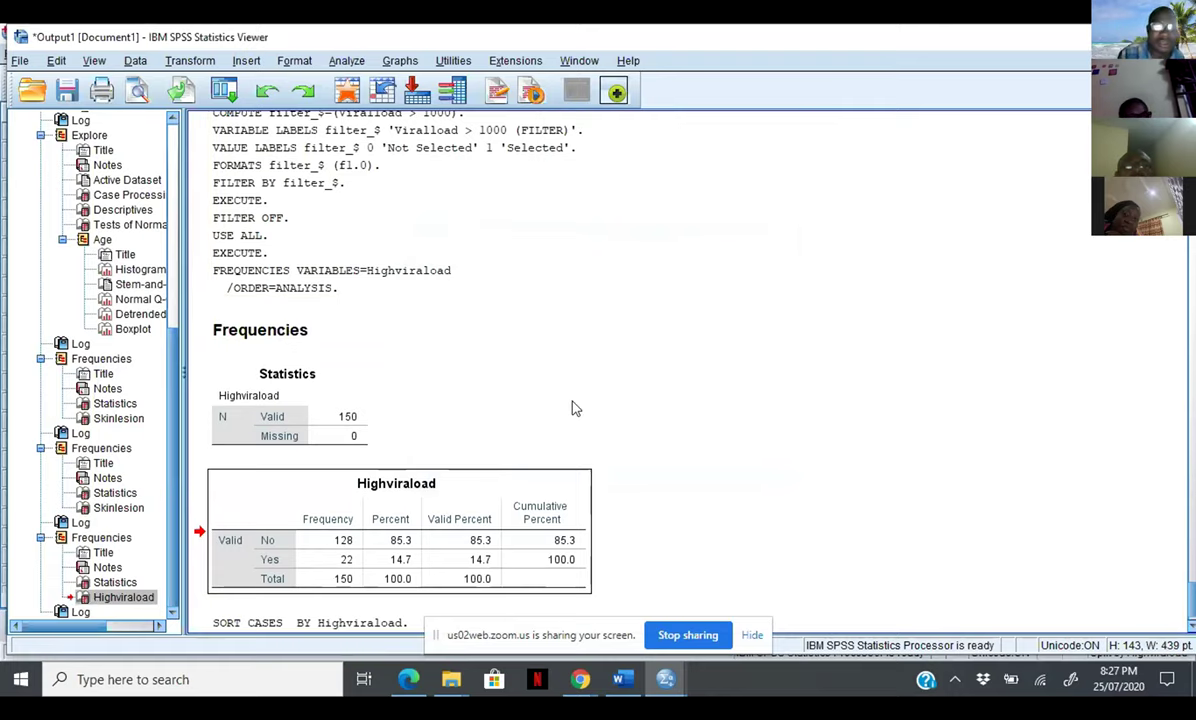
Run Frequencies with Skinlesion in place of Highviraload and select the resulting Skinlesion frequency table
left_click(347, 61)
mouse_move(358, 104)
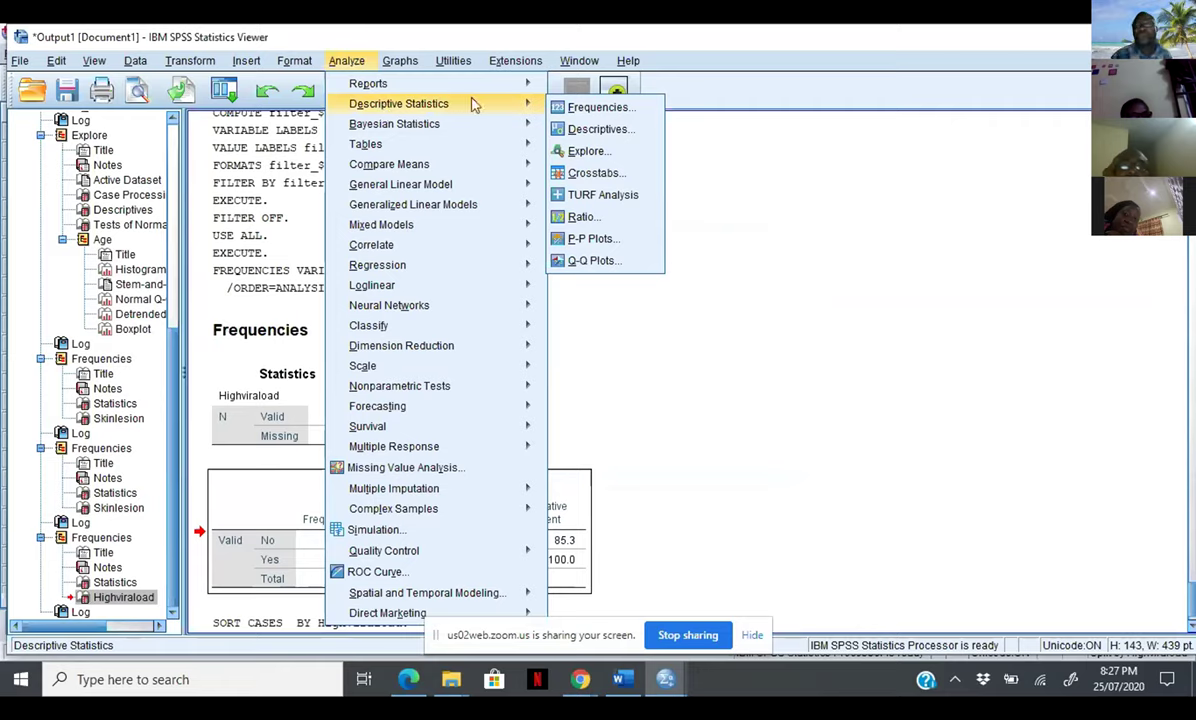
left_click(572, 108)
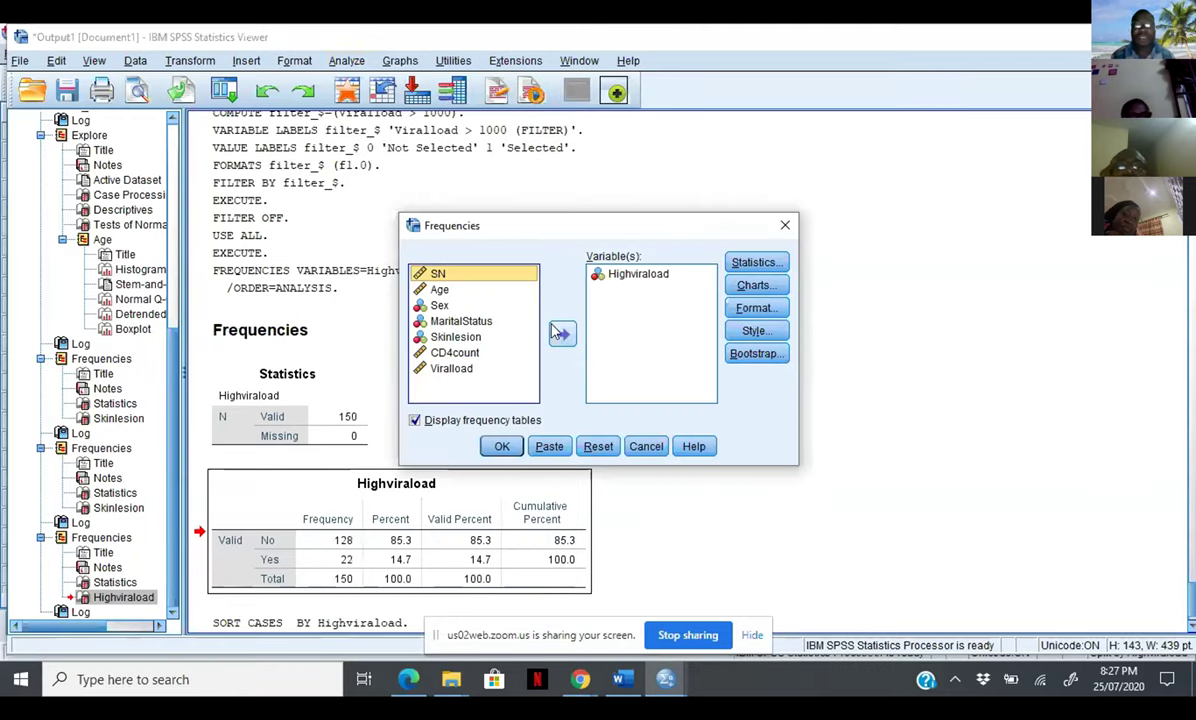
left_click(612, 273)
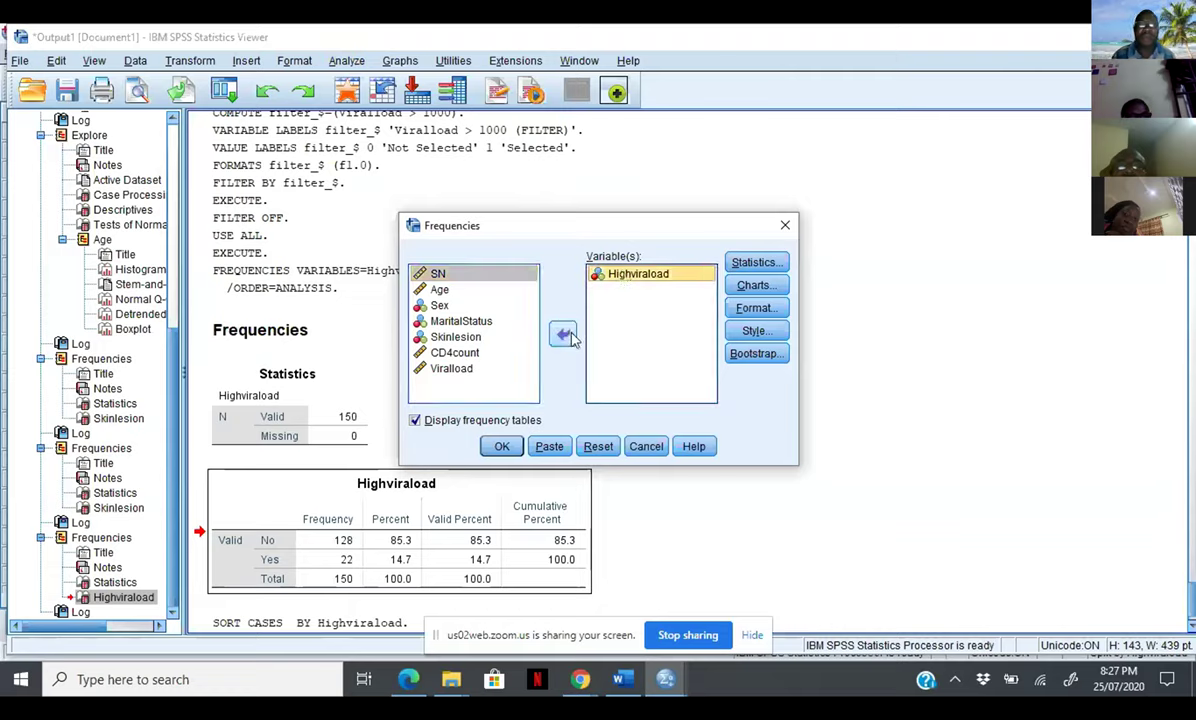
left_click(564, 336)
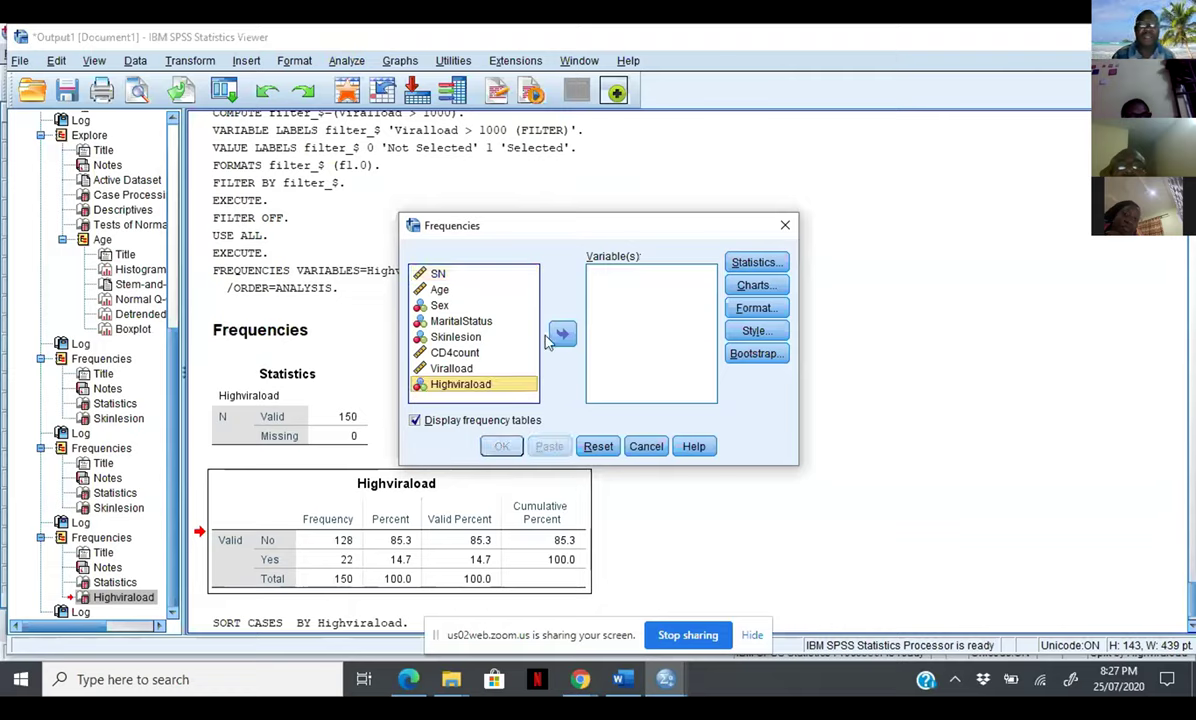
left_click(474, 339)
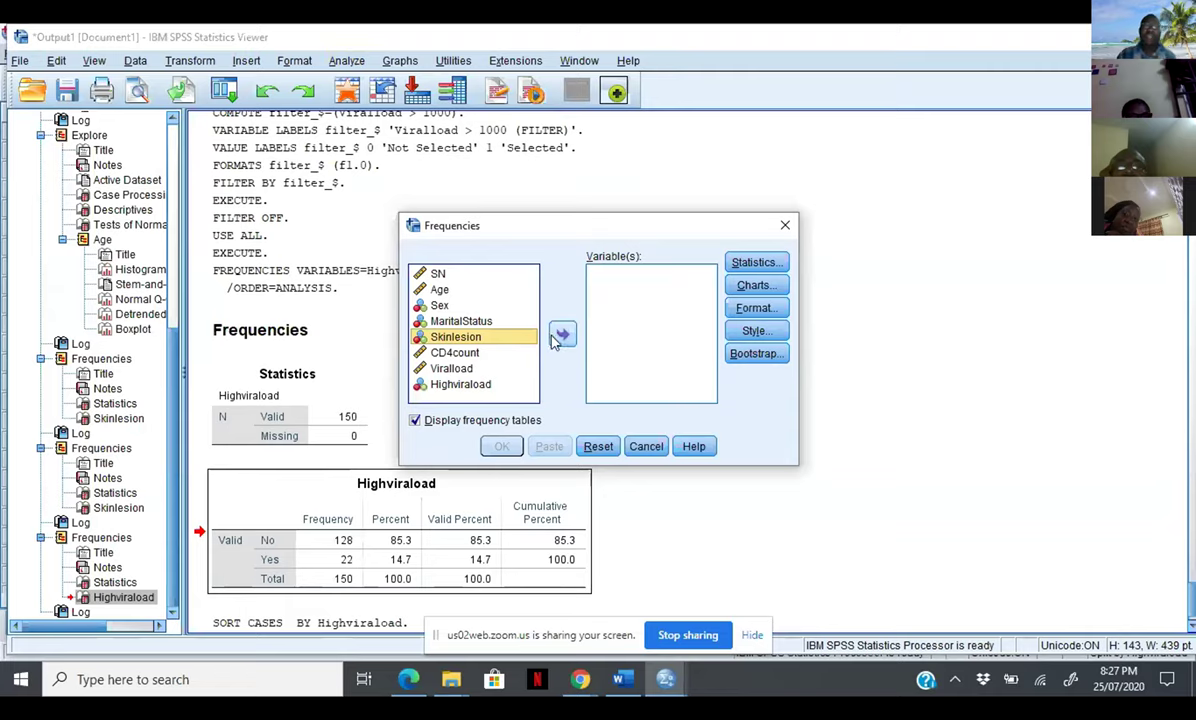
left_click(561, 336)
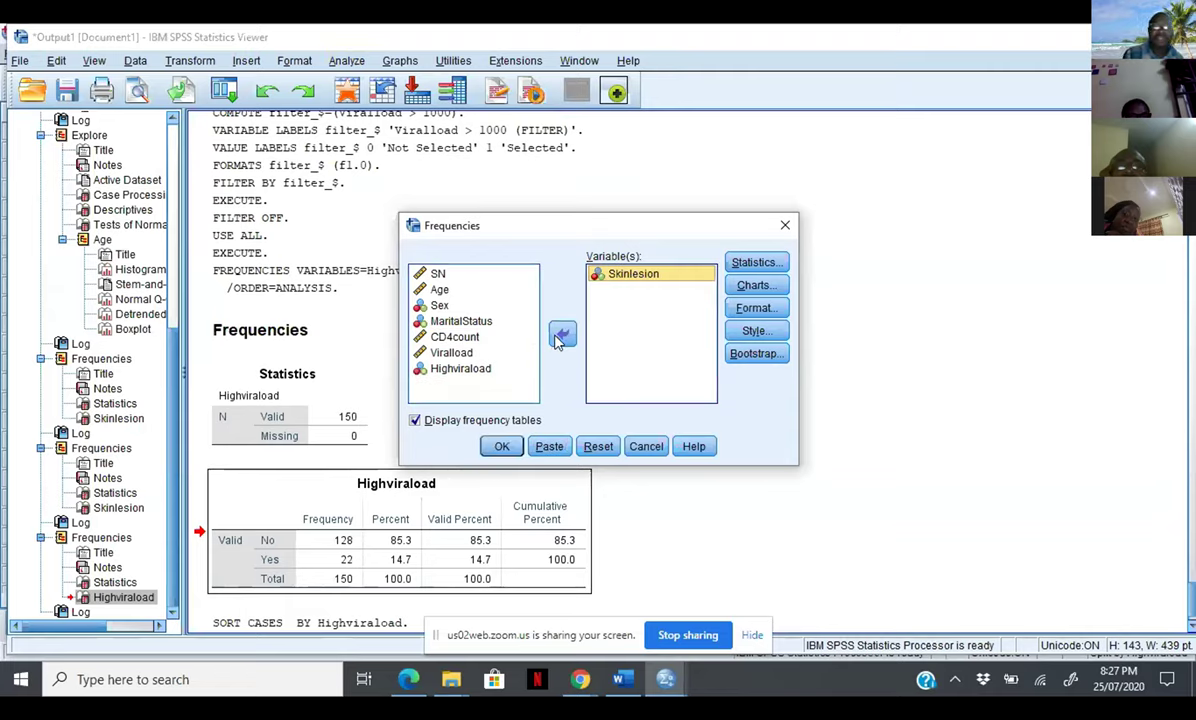
left_click(502, 447)
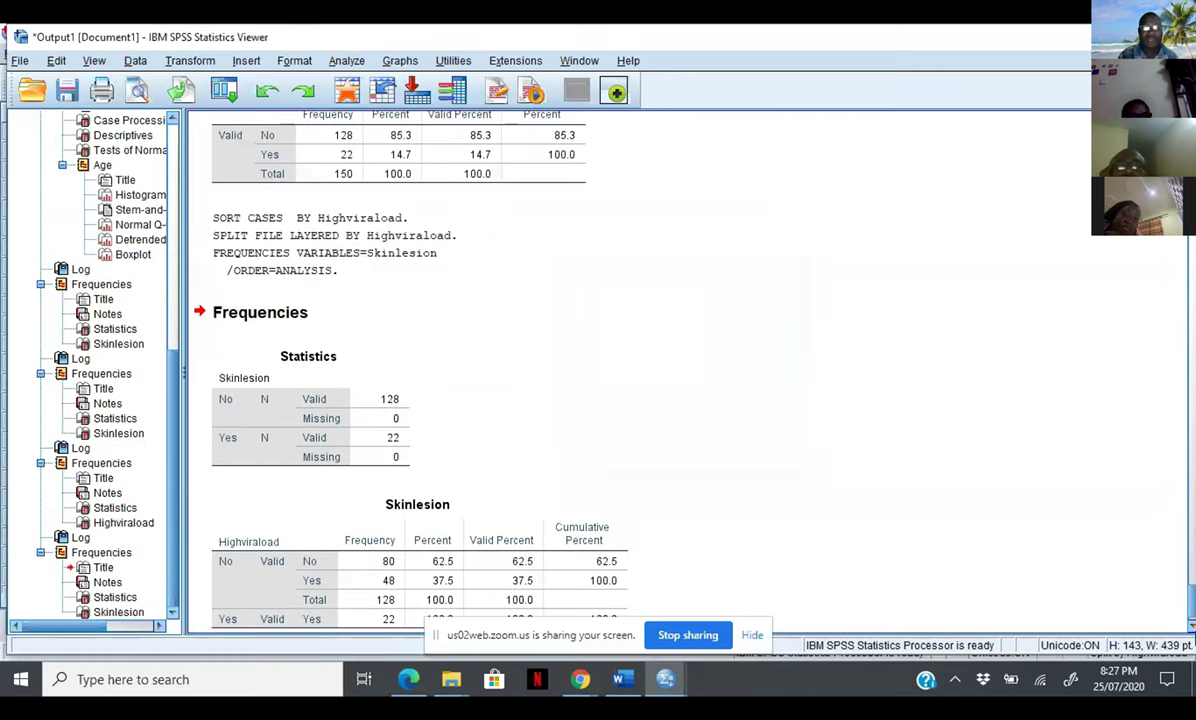
scroll(995, 550, "down", 1)
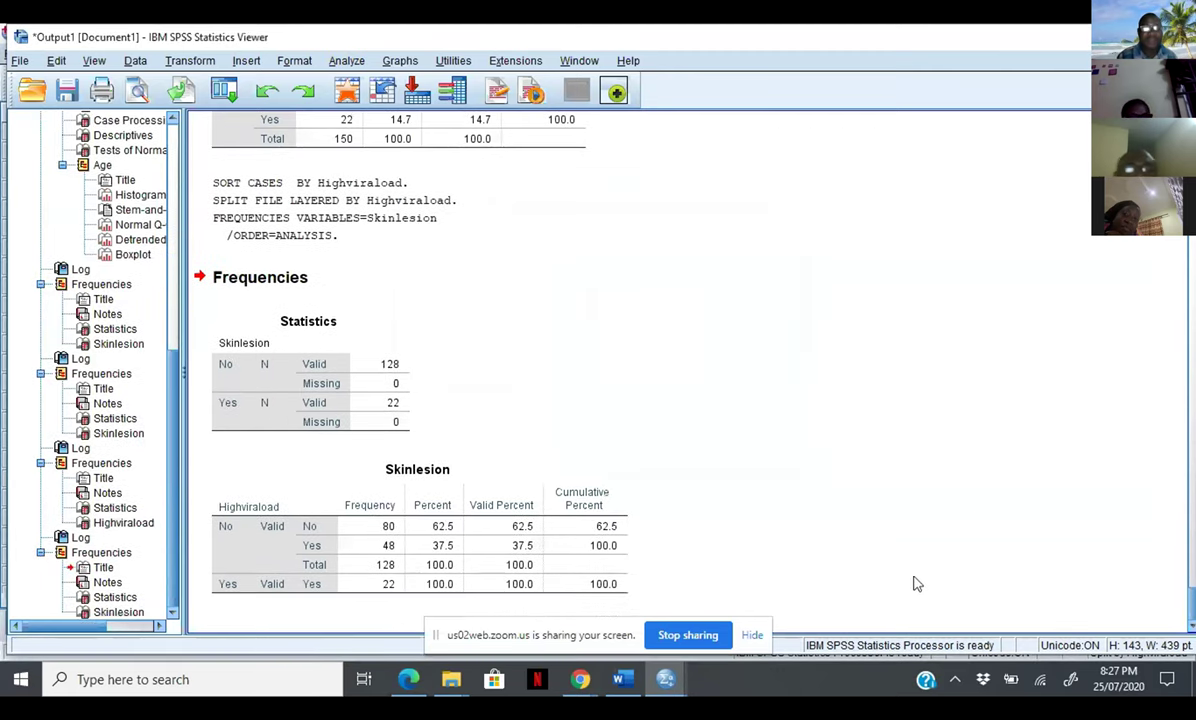
left_click(617, 558)
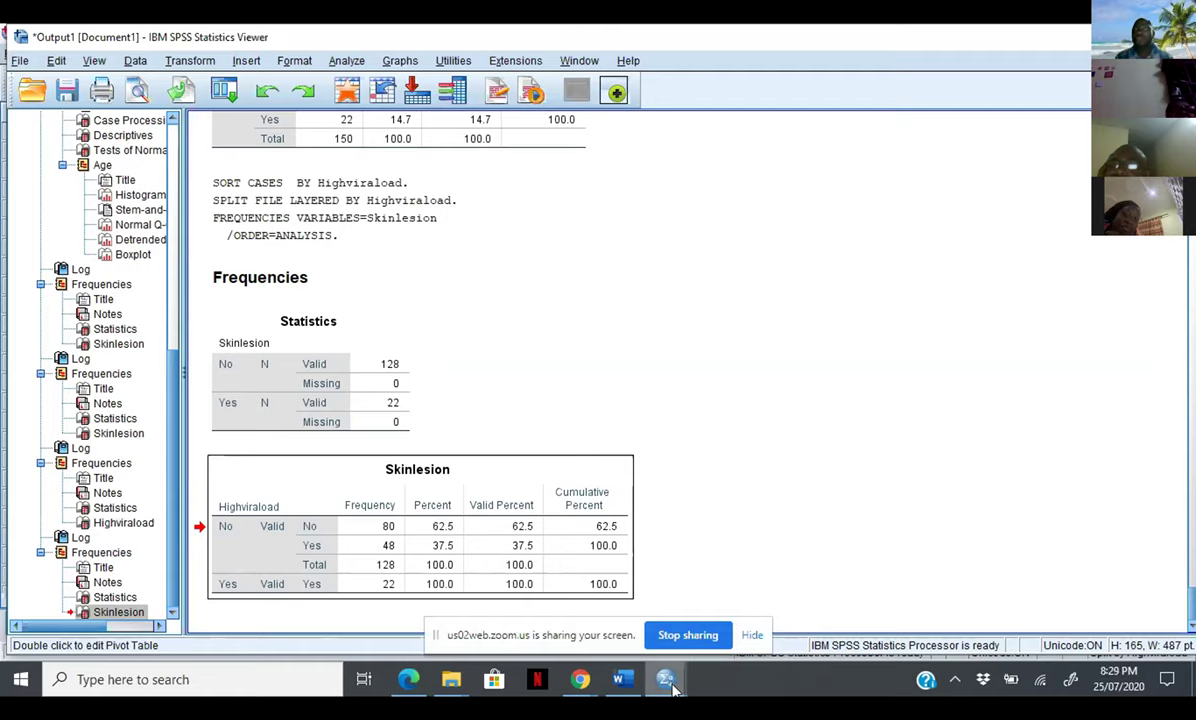
Stop sharing the screen in the Zoom meeting
mouse_move(672, 686)
left_click(844, 227)
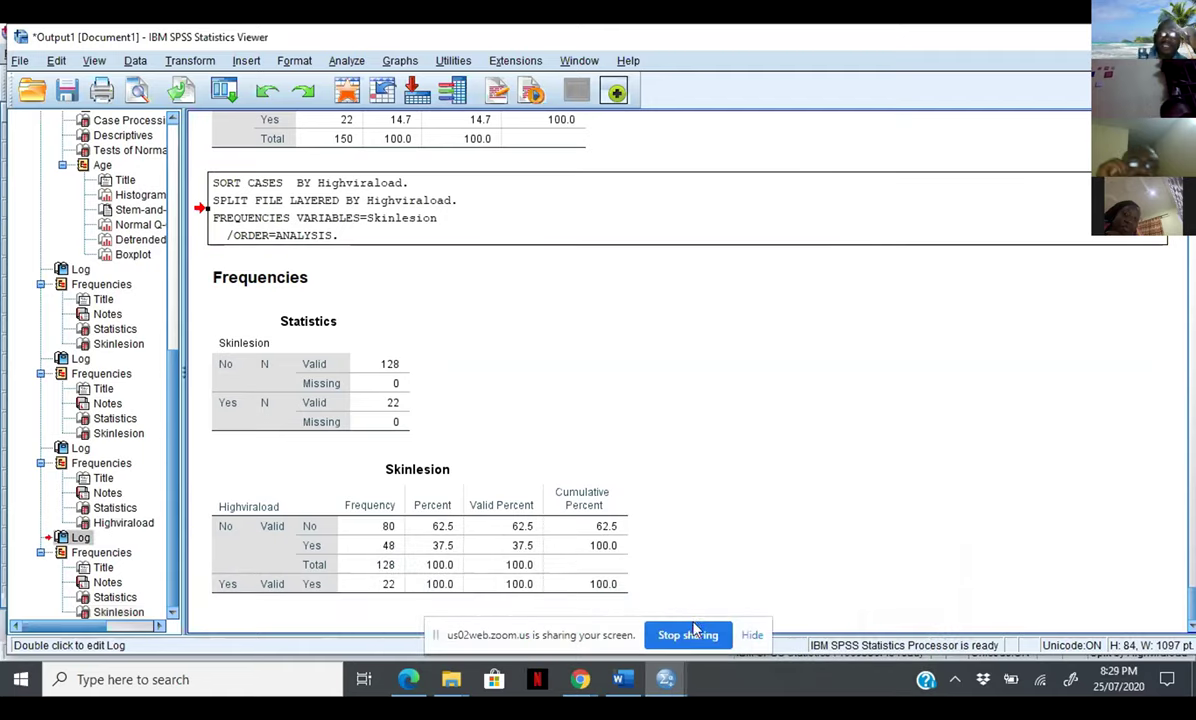
left_click(690, 635)
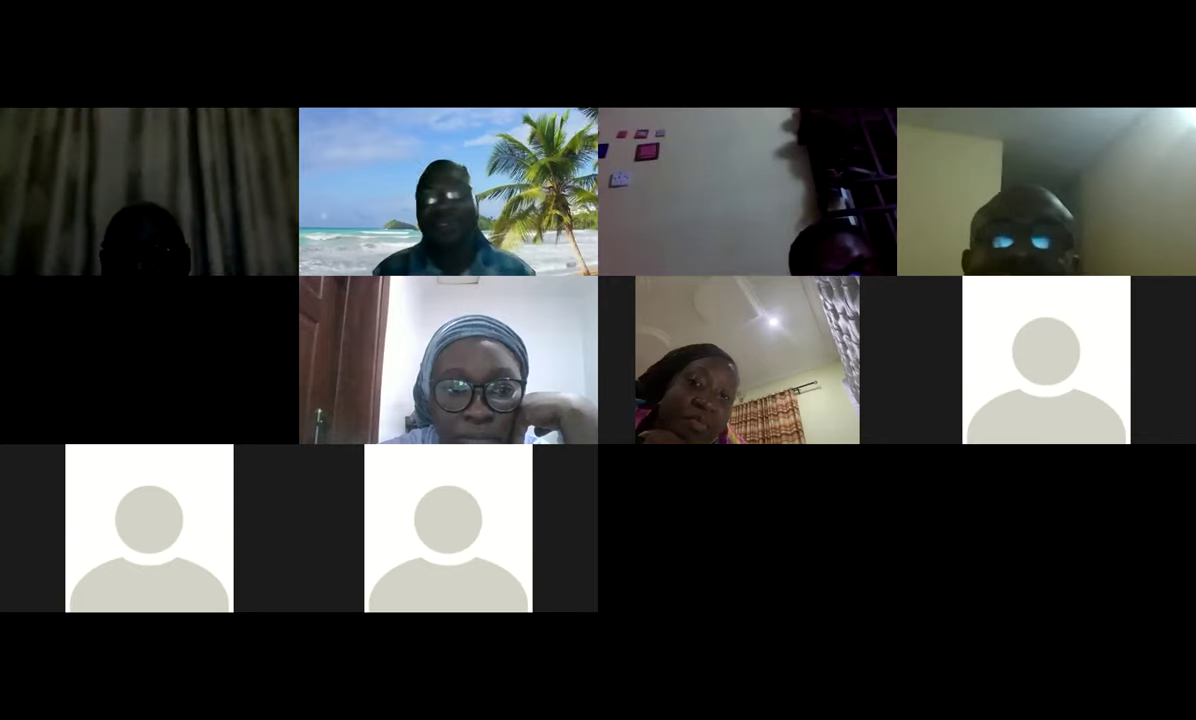